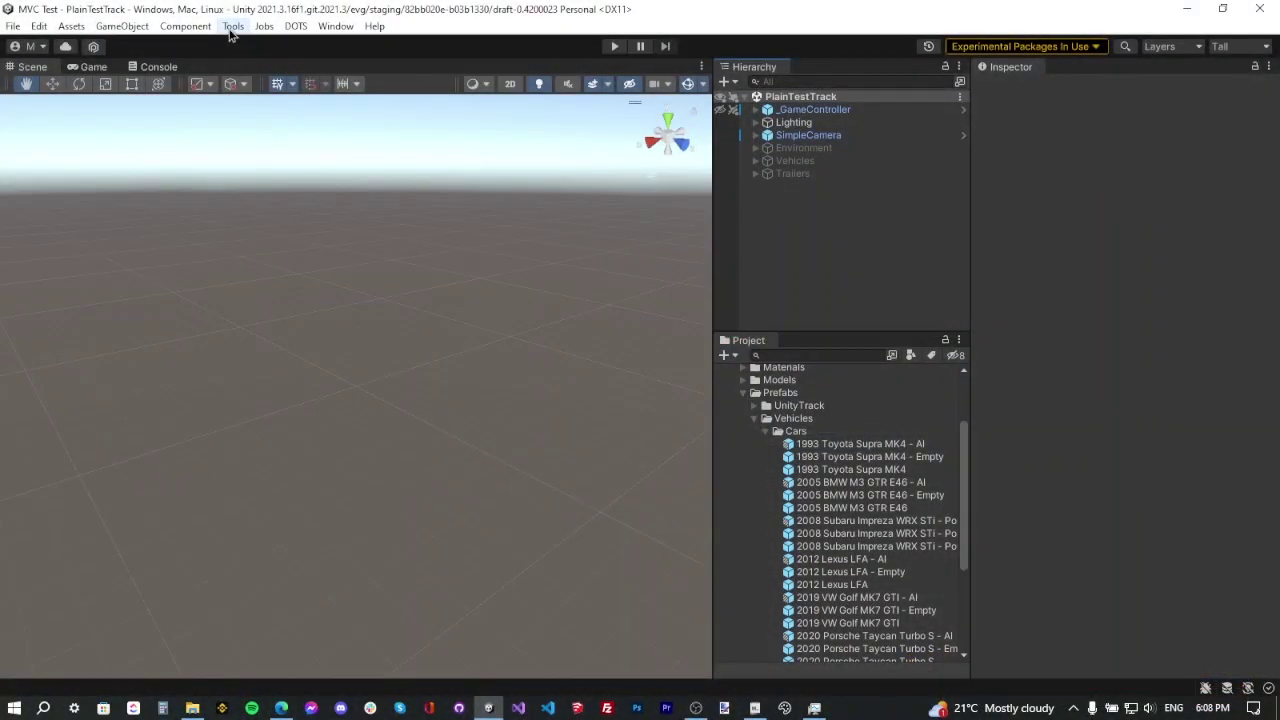
Open the Multiversal Vehicle Controller settings and expand the Getting Started Demo entry among the packages
click(231, 27)
mouse_move(300, 67)
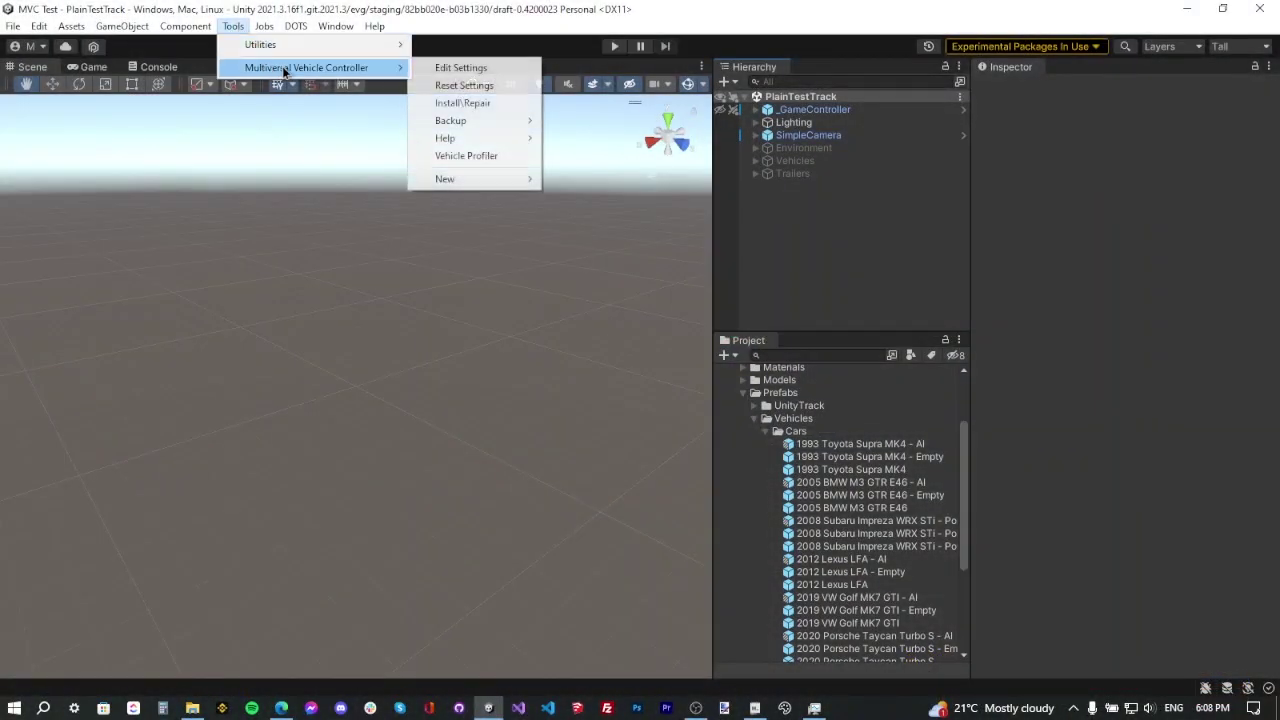
click(461, 69)
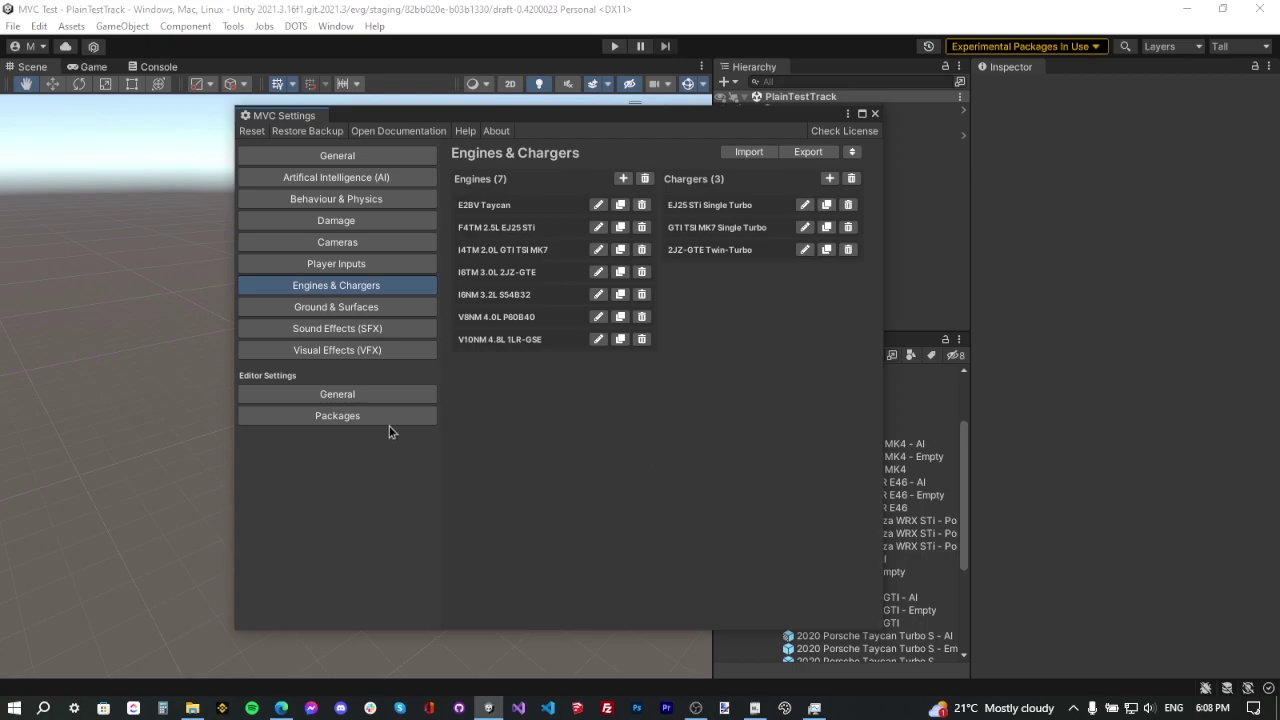
click(358, 418)
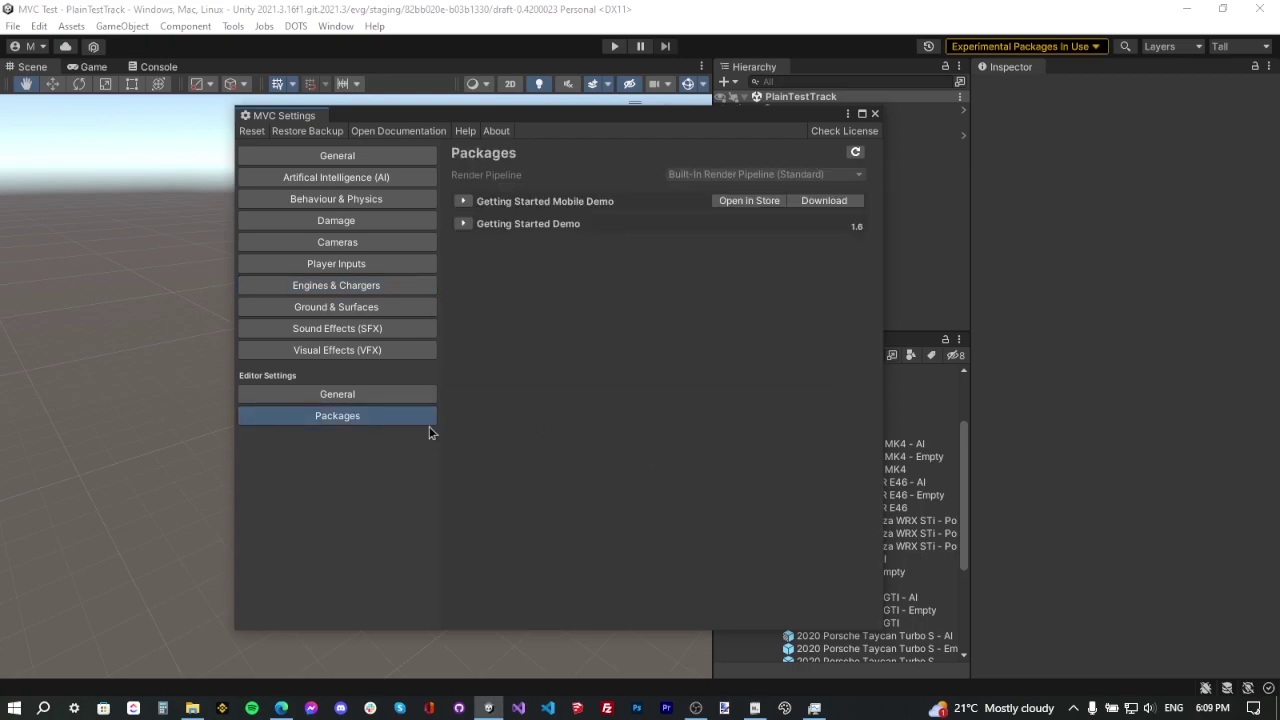
click(462, 225)
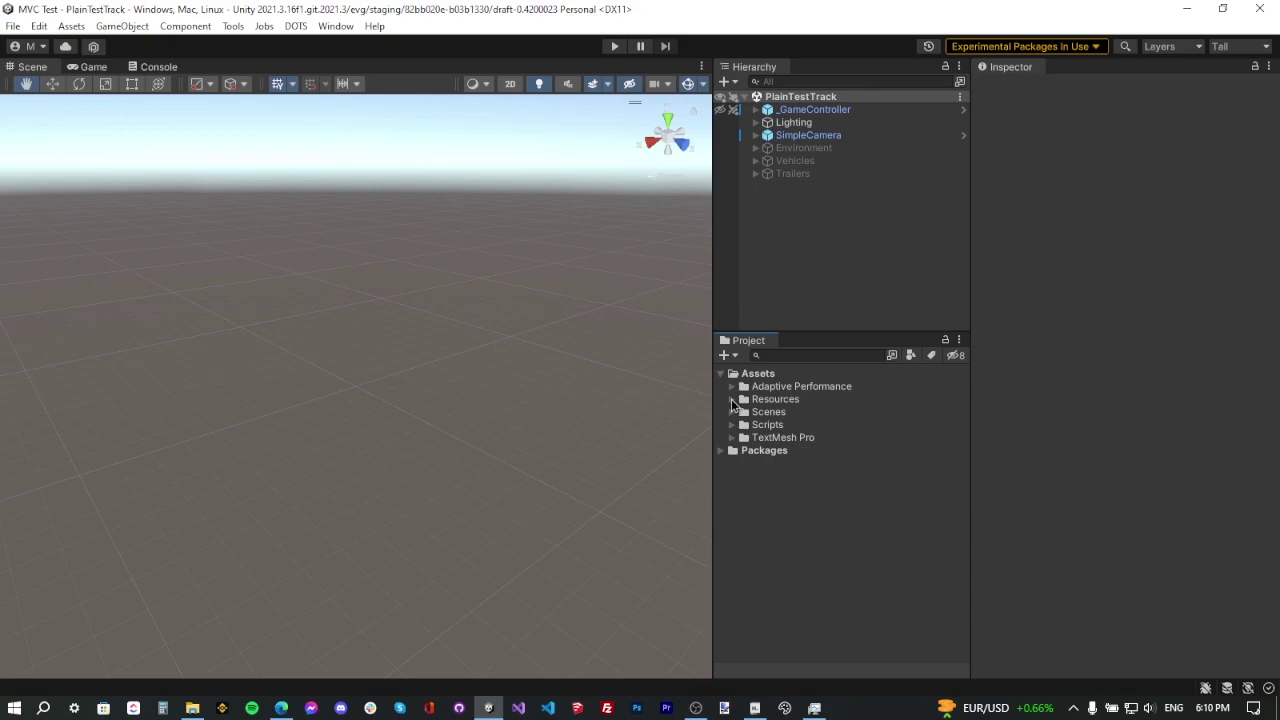
Look through the ready-made car prefabs in Resources/Prefabs/Vehicles/Cars, and collapse the Prefabs folder
click(731, 399)
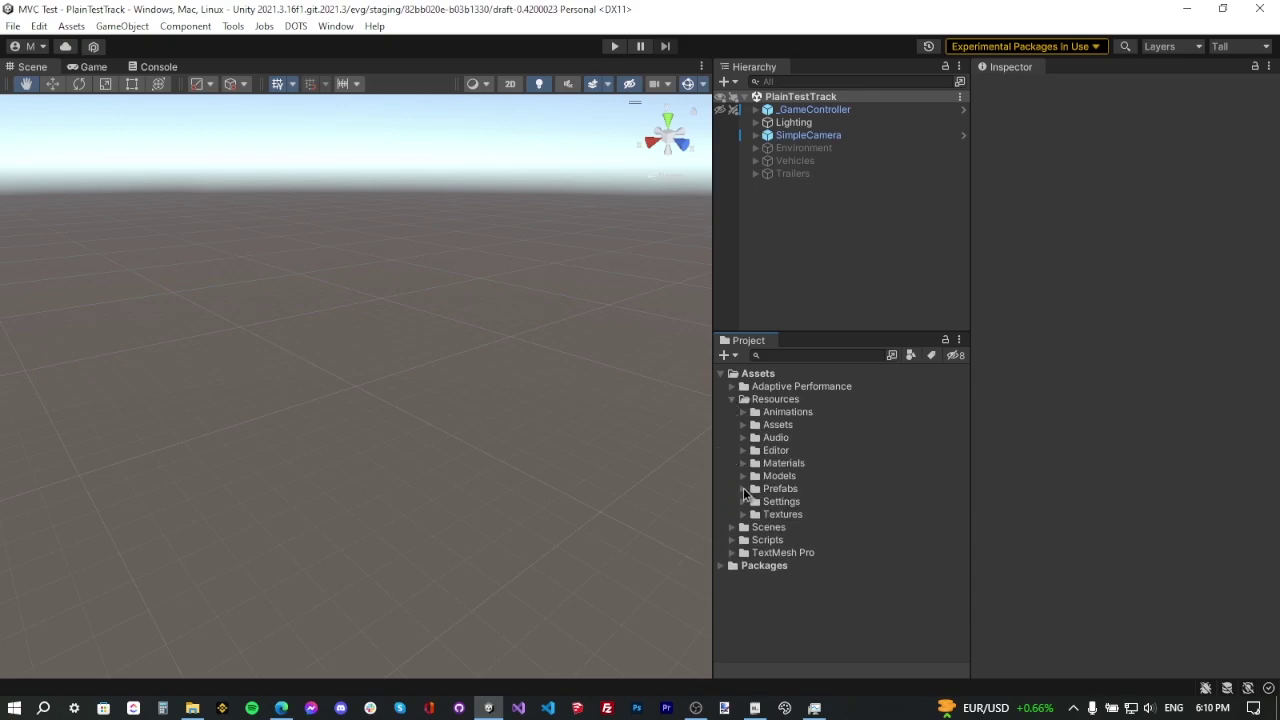
click(743, 488)
click(755, 514)
click(766, 527)
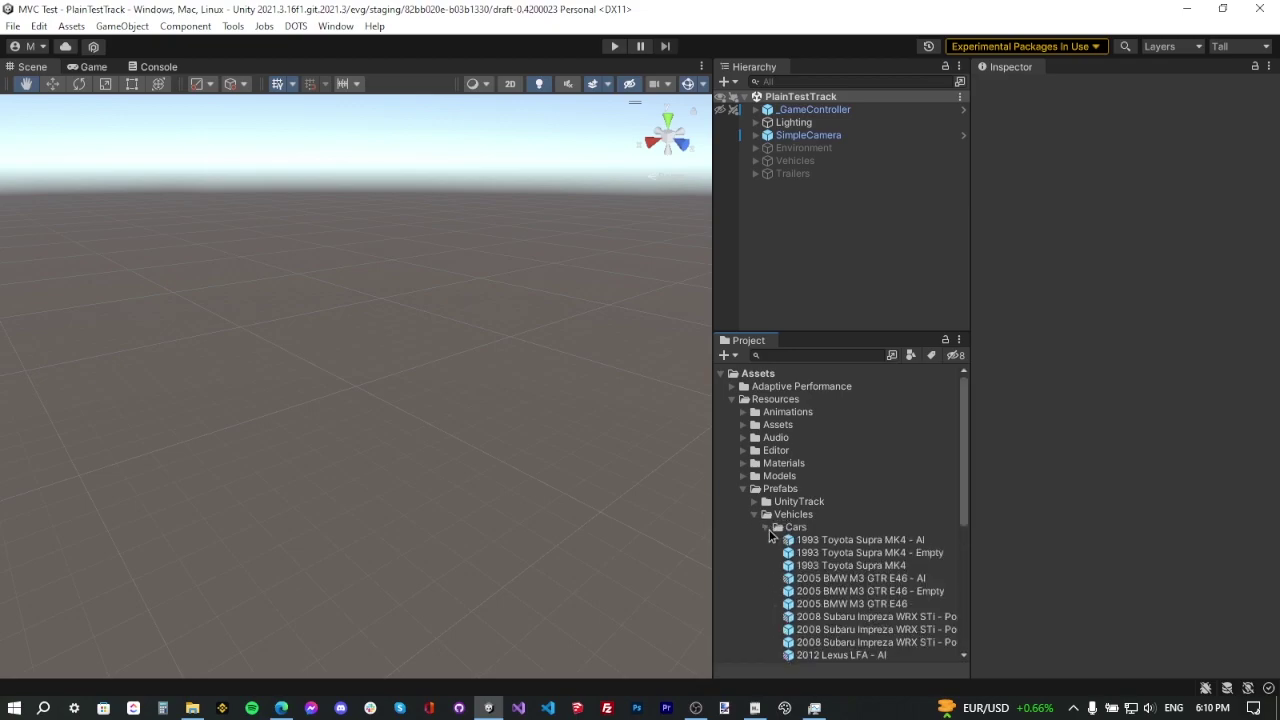
scroll(800, 502, down, 3)
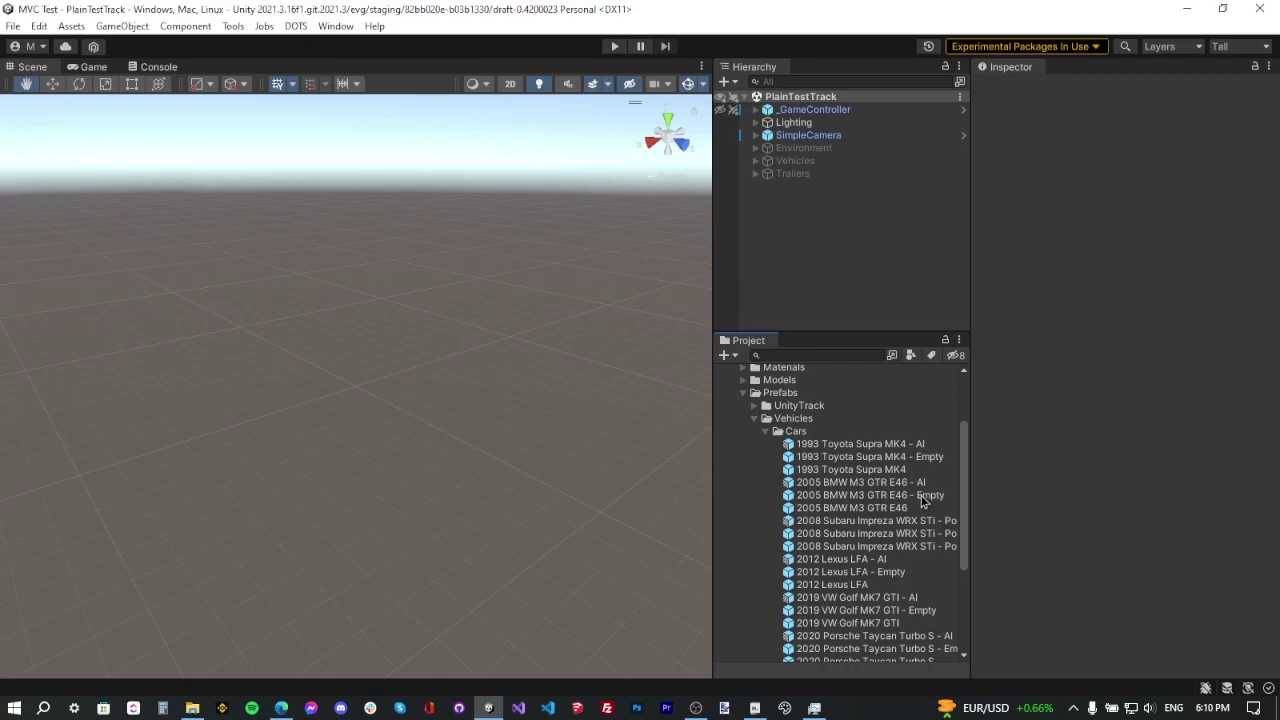
scroll(924, 502, up, 2)
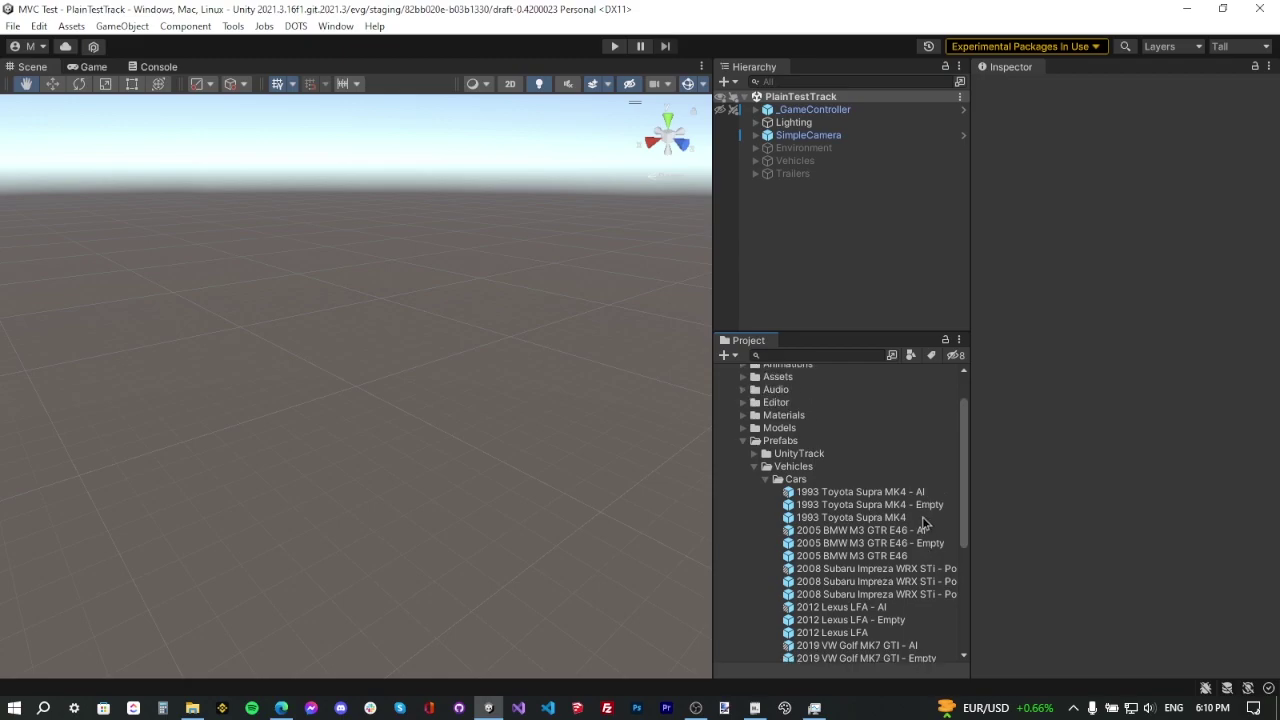
alt+click(743, 441)
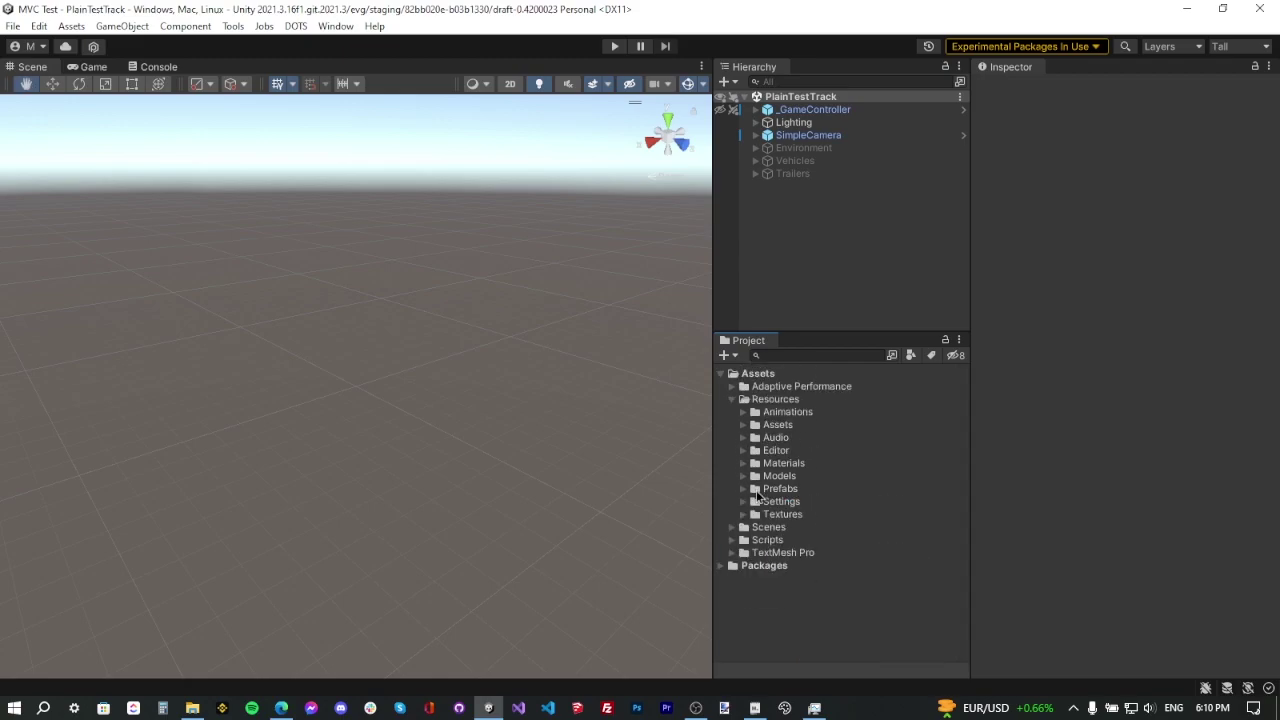
Add the 1993 Toyota Supra MK4 model from Models/Vehicles/Cars/Toyota Supra MK4/Model to the scene root
click(743, 476)
click(755, 514)
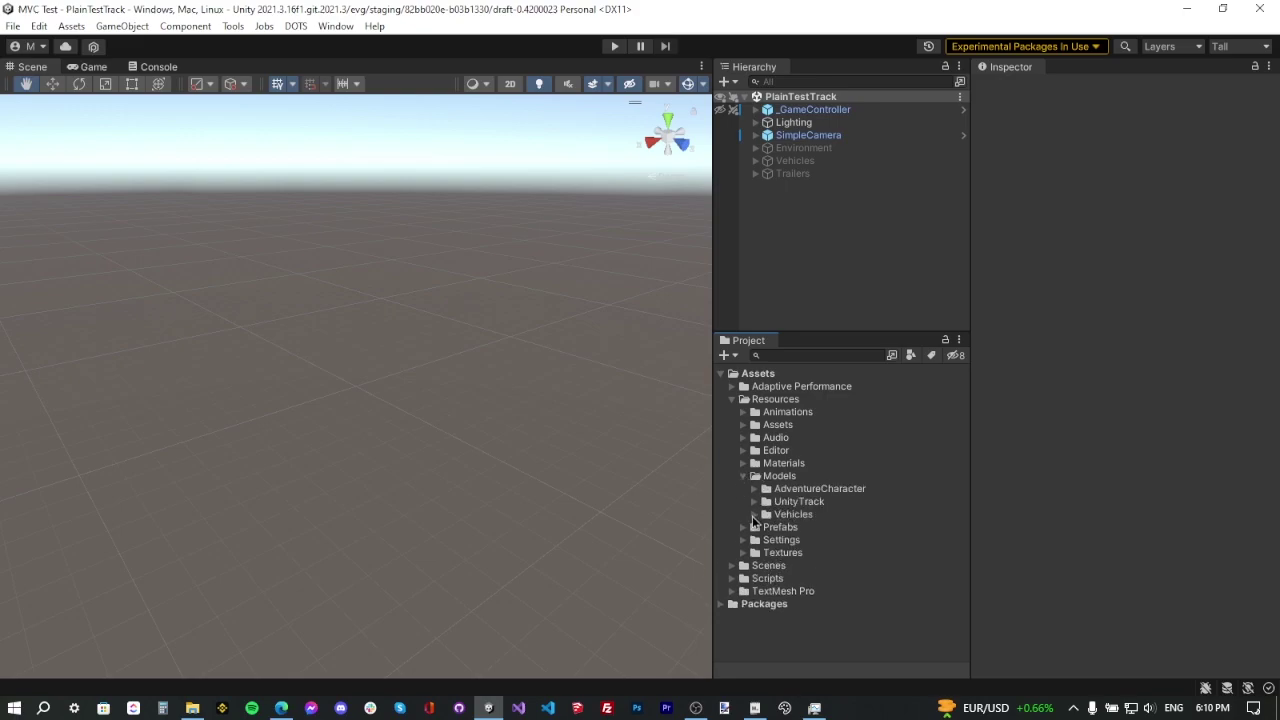
click(766, 527)
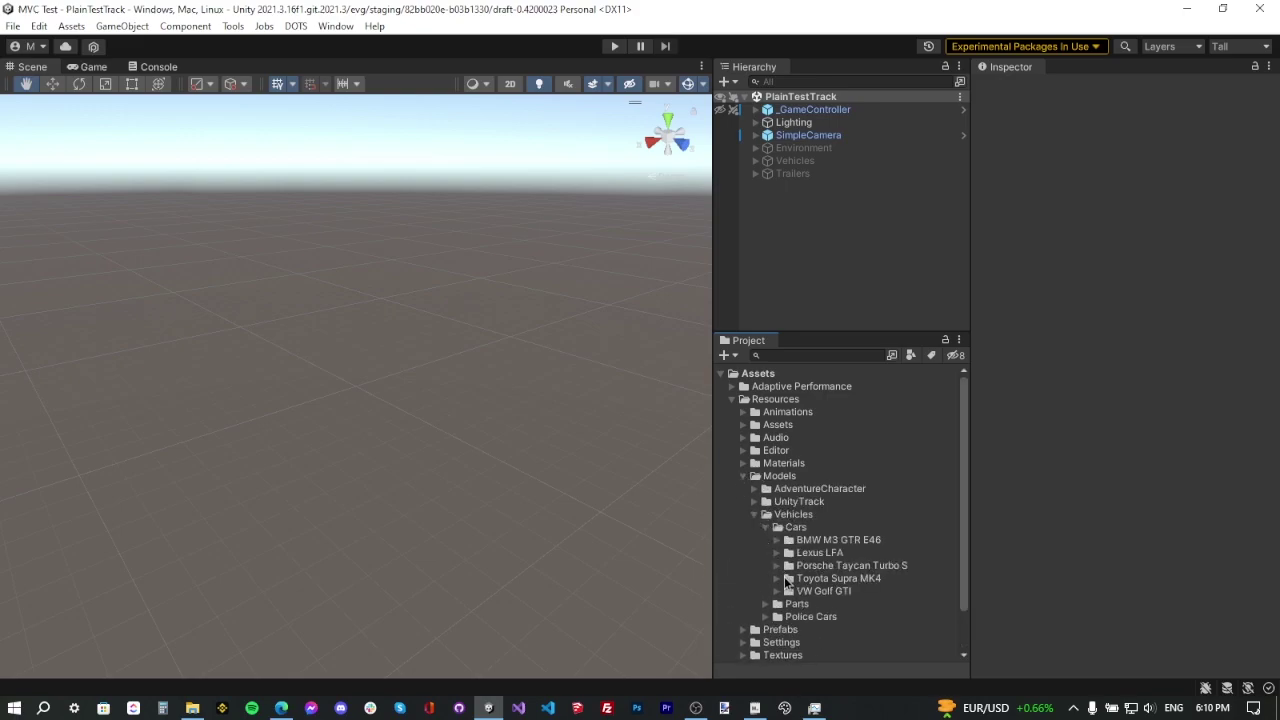
click(777, 579)
scroll(777, 585, down, 2)
click(788, 556)
click(865, 569)
drag(863, 575, 807, 187)
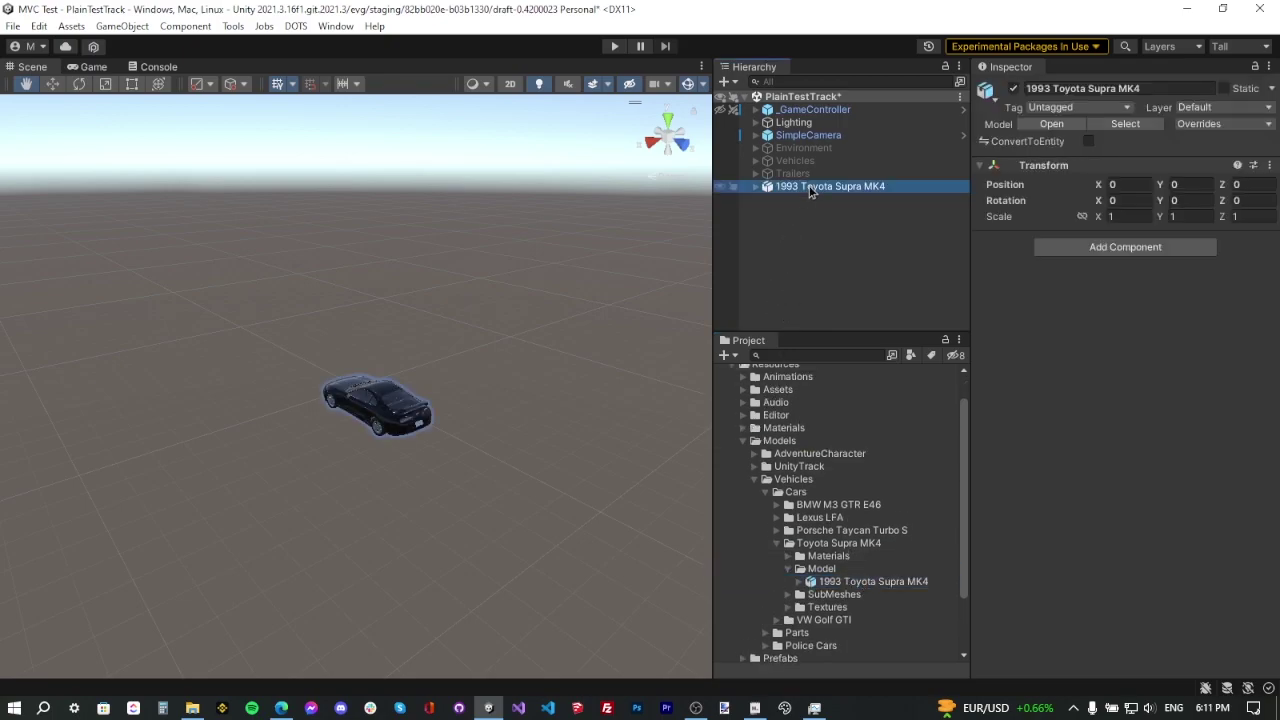
Rotate the 1993 Toyota Supra MK4 in the scene to 180 degrees about the Y axis
double_click(818, 188)
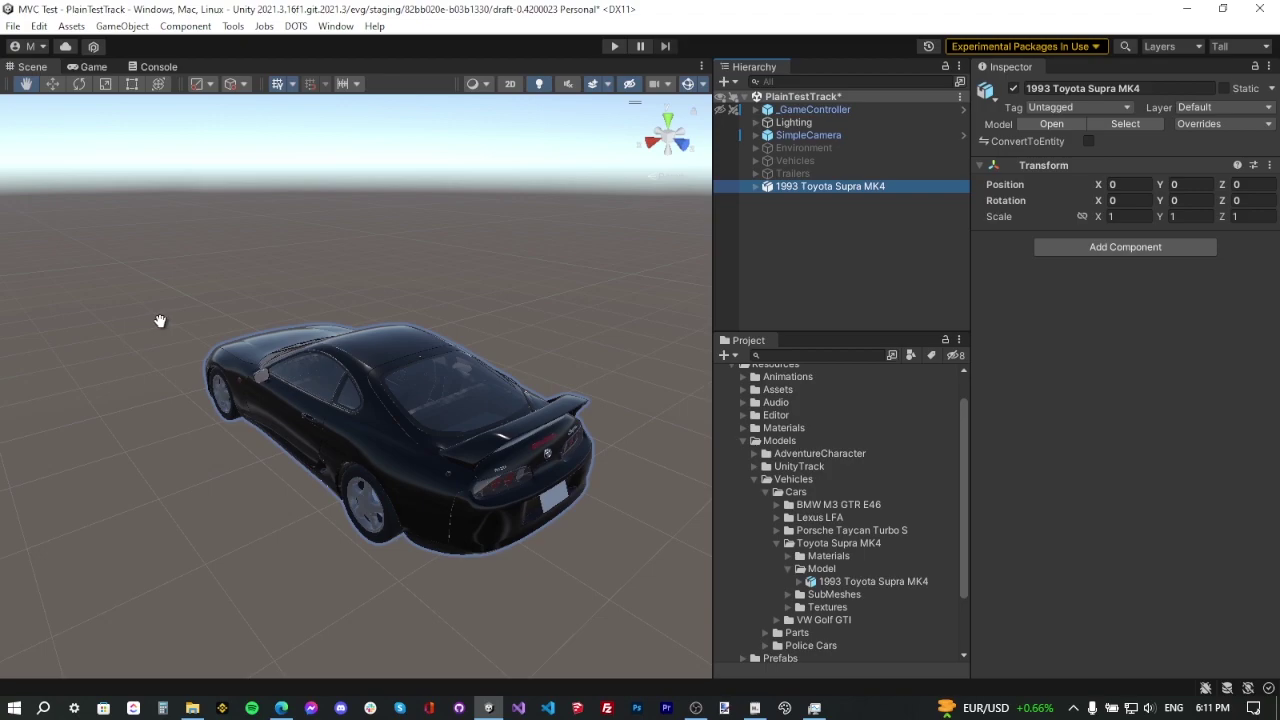
alt+drag(161, 320, 337, 385)
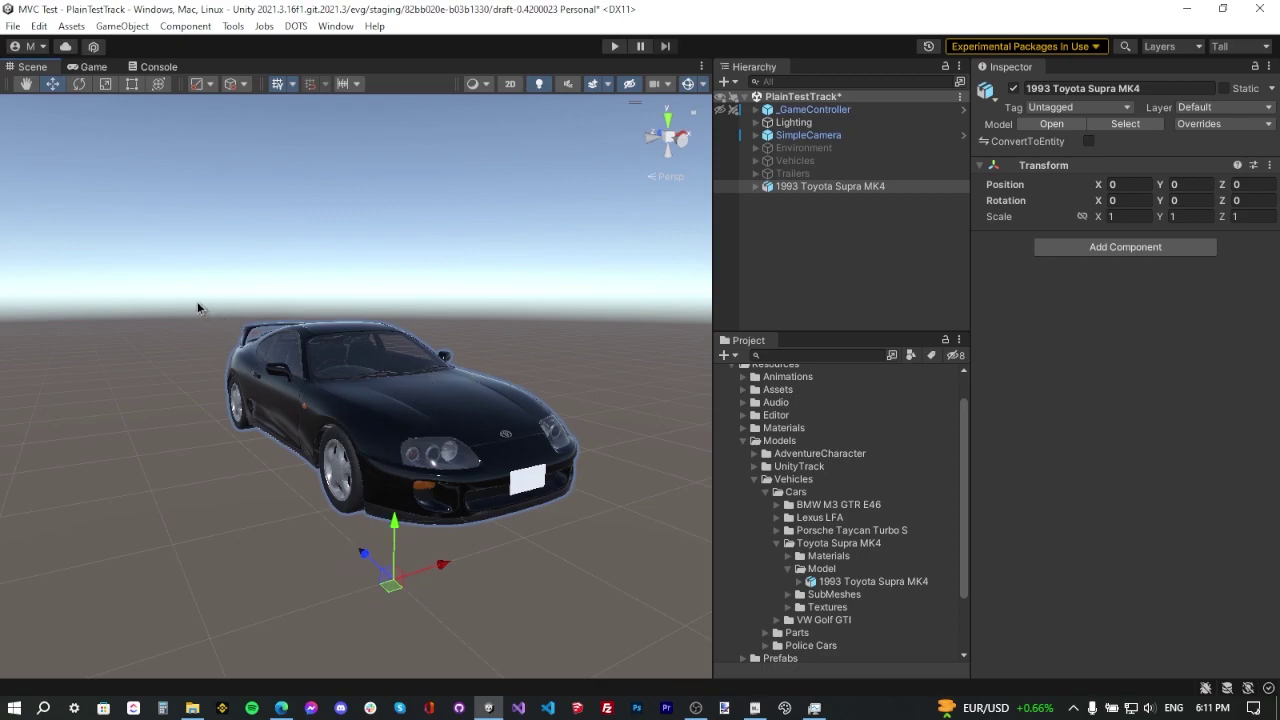
alt+drag(171, 289, 229, 378)
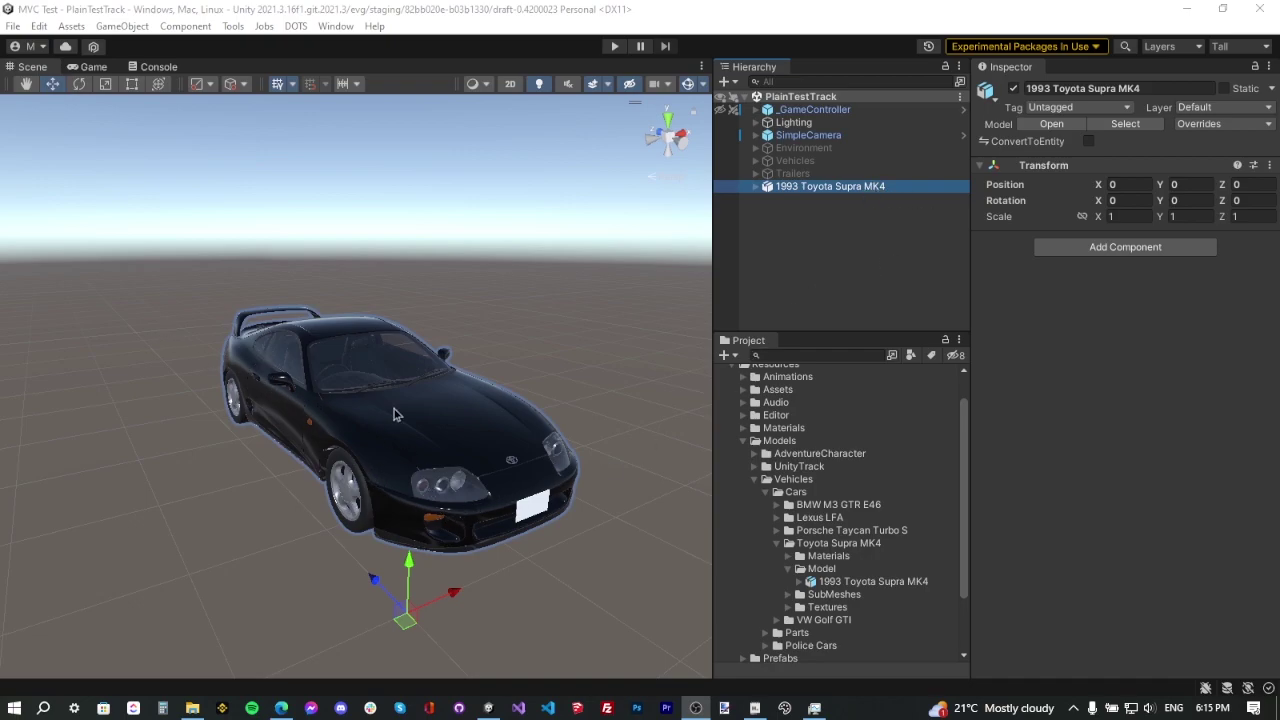
scroll(393, 413, down, 5)
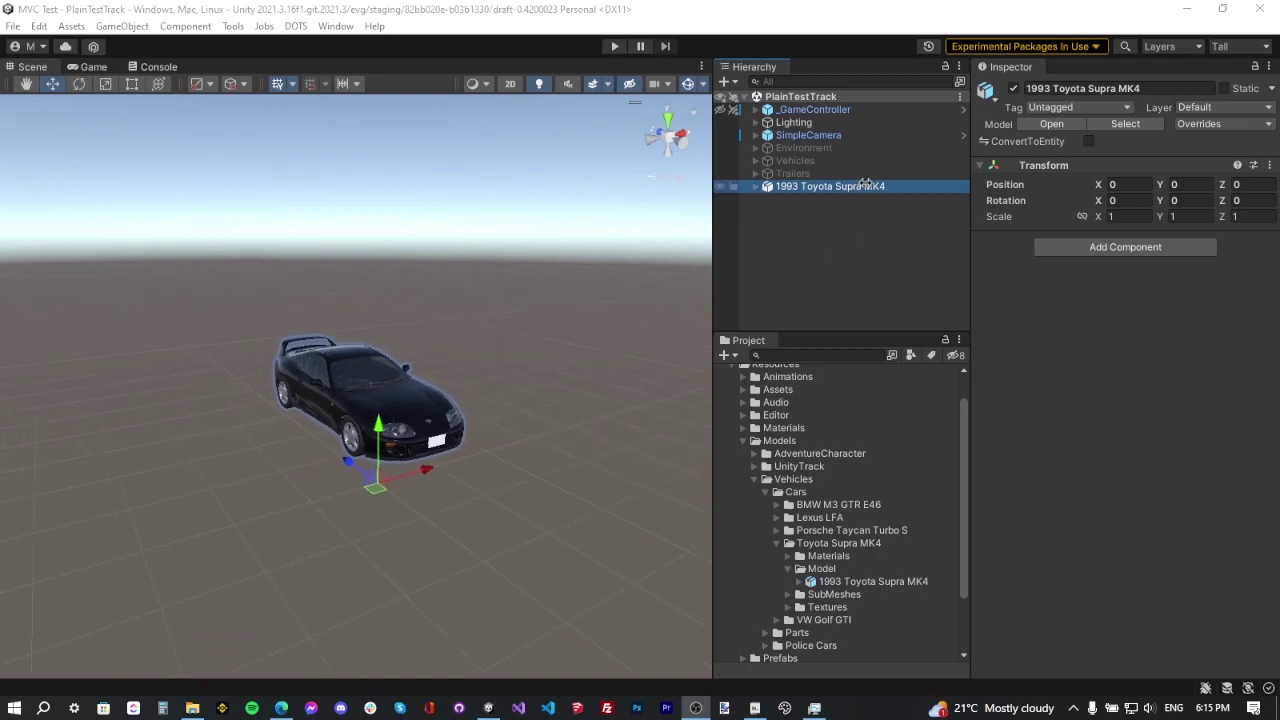
click(80, 86)
drag(390, 524, 1219, 510)
double_click(840, 187)
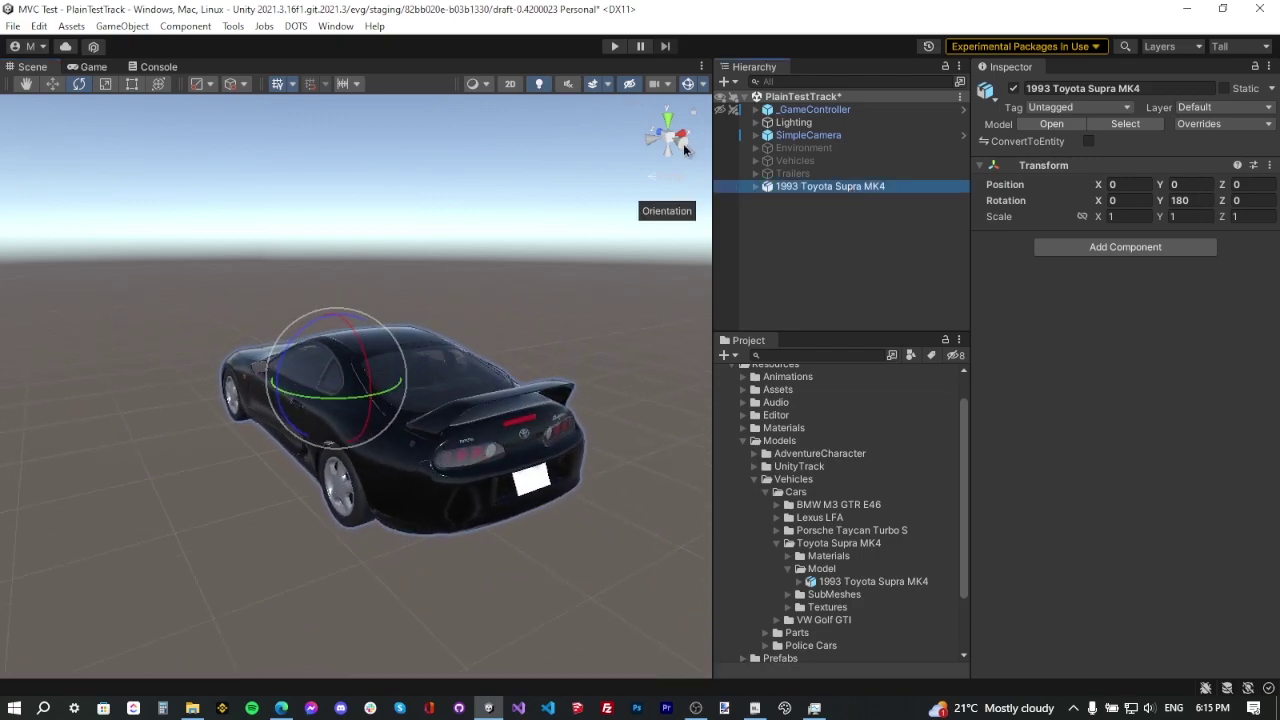
Examine the car's orientation and ground alignment against the grid from behind, from the side and from above
click(684, 145)
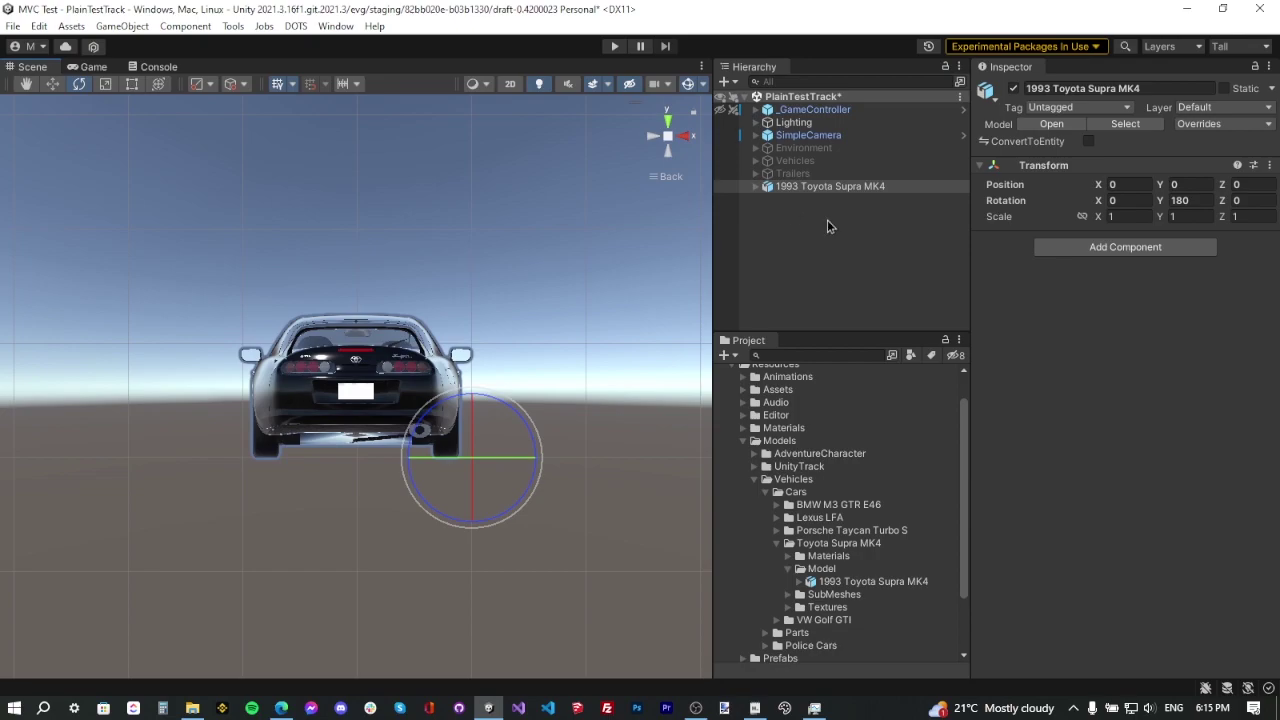
click(828, 226)
scroll(490, 434, up, 3)
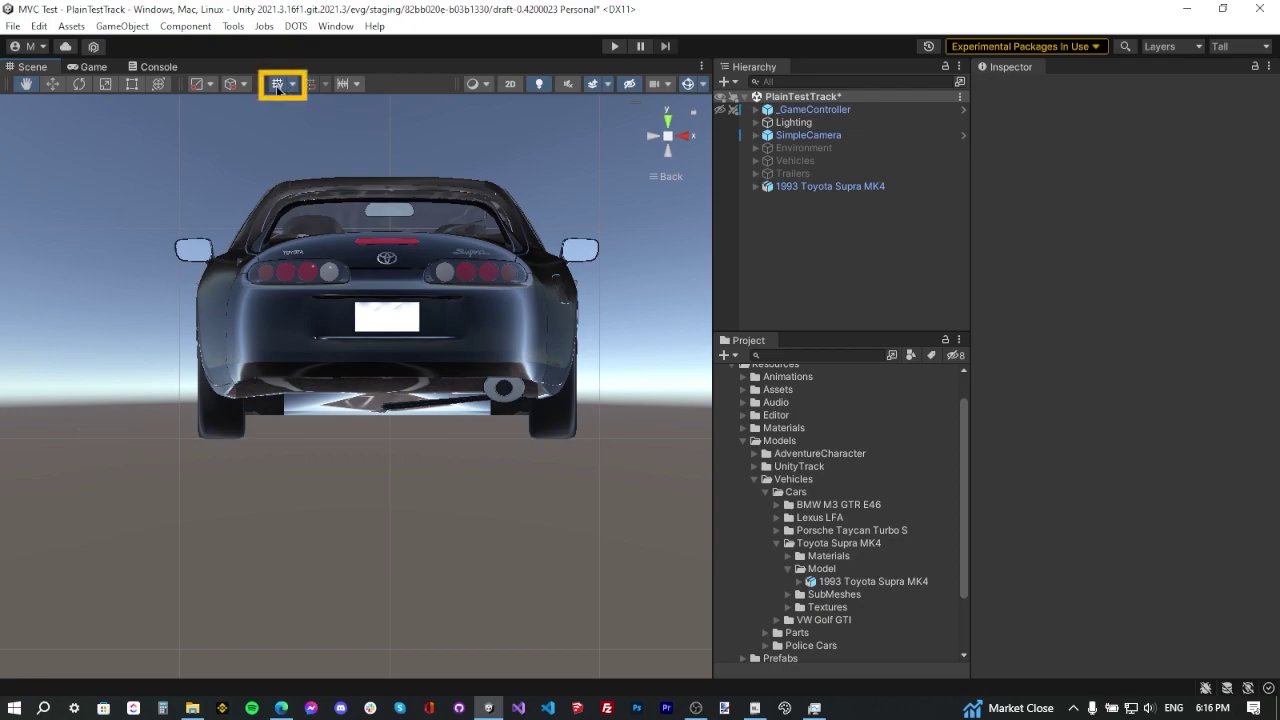
right_drag(277, 320, 520, 300)
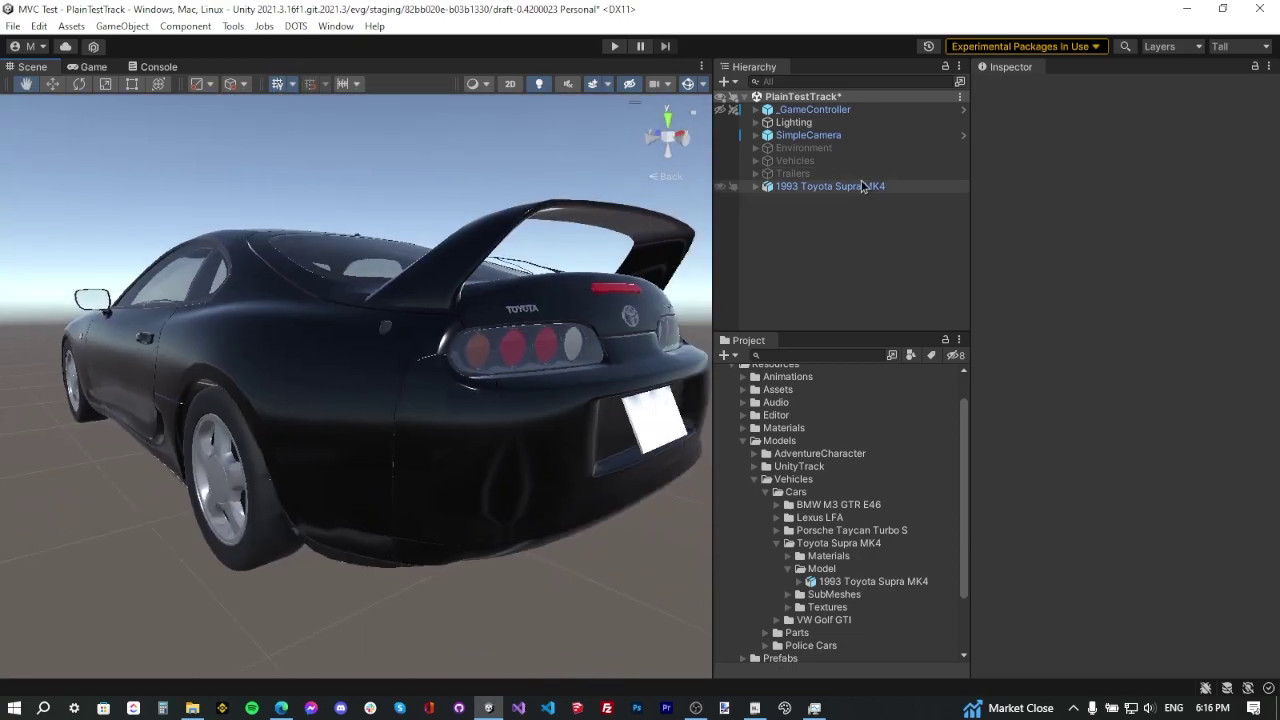
double_click(872, 191)
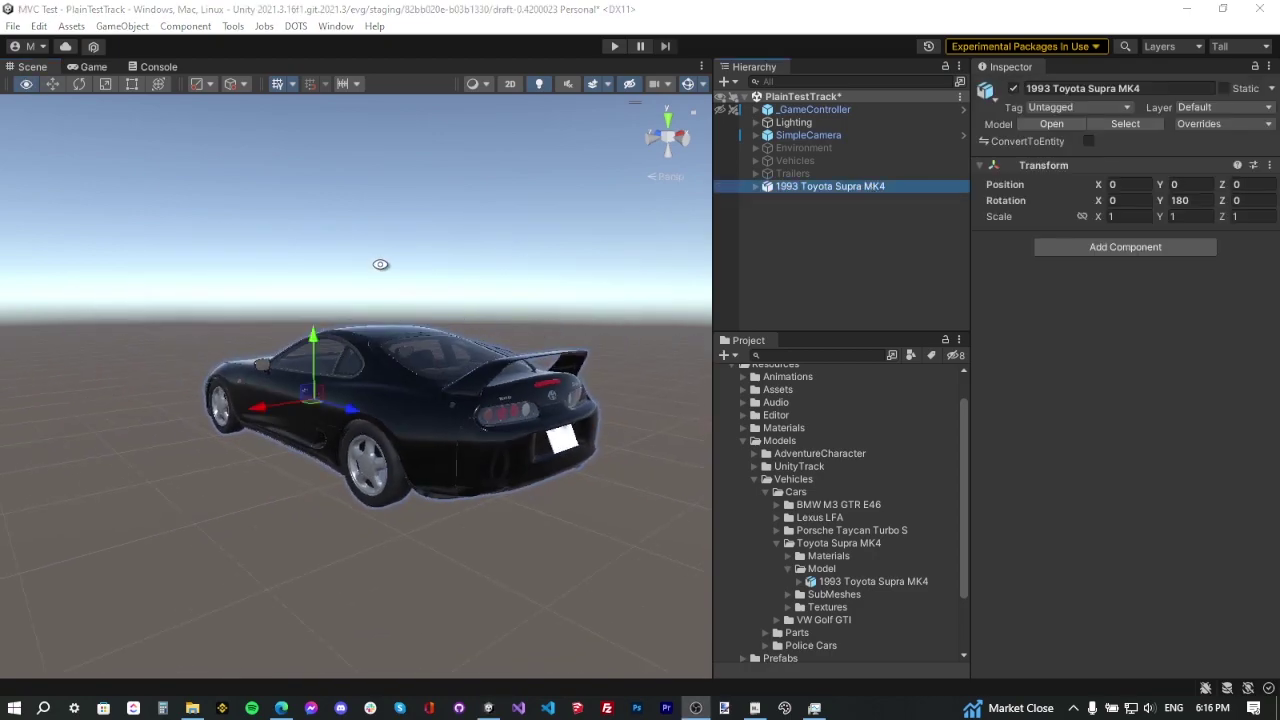
alt+drag(380, 263, 385, 420)
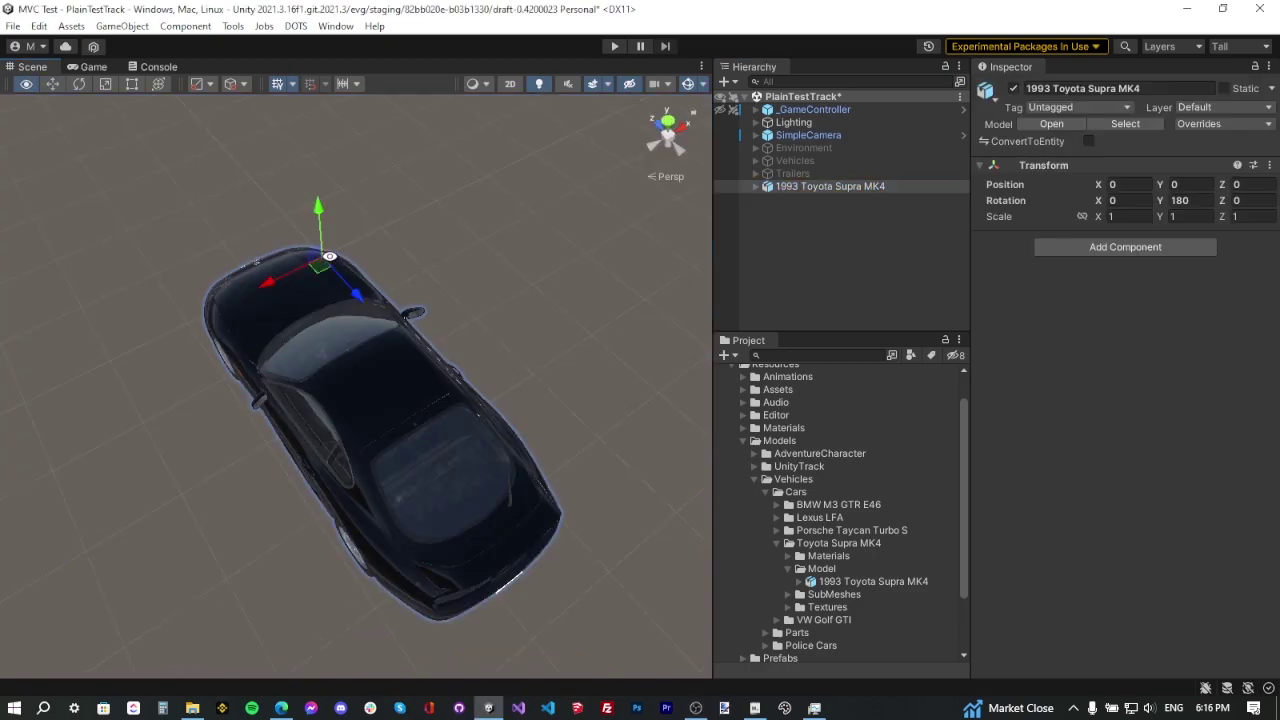
Create an empty object named 1993 Toyota Supra MK4 and set its Y position to 0
click(851, 188)
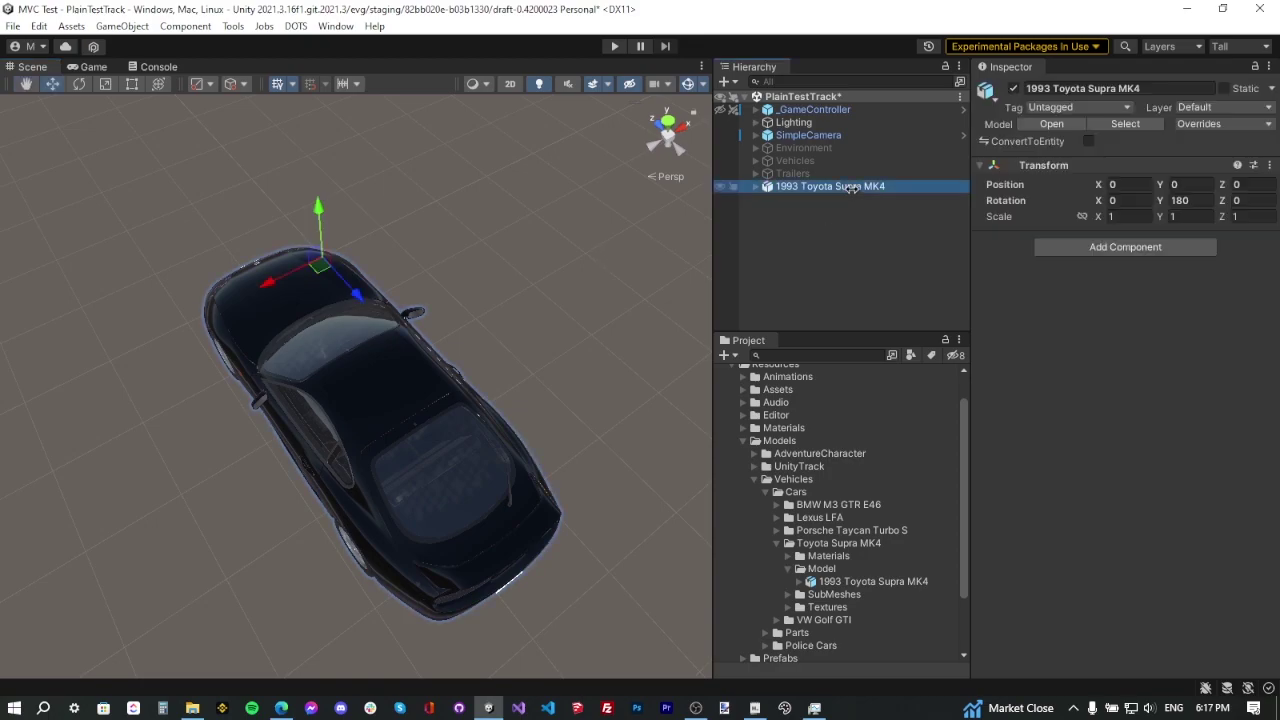
click(122, 26)
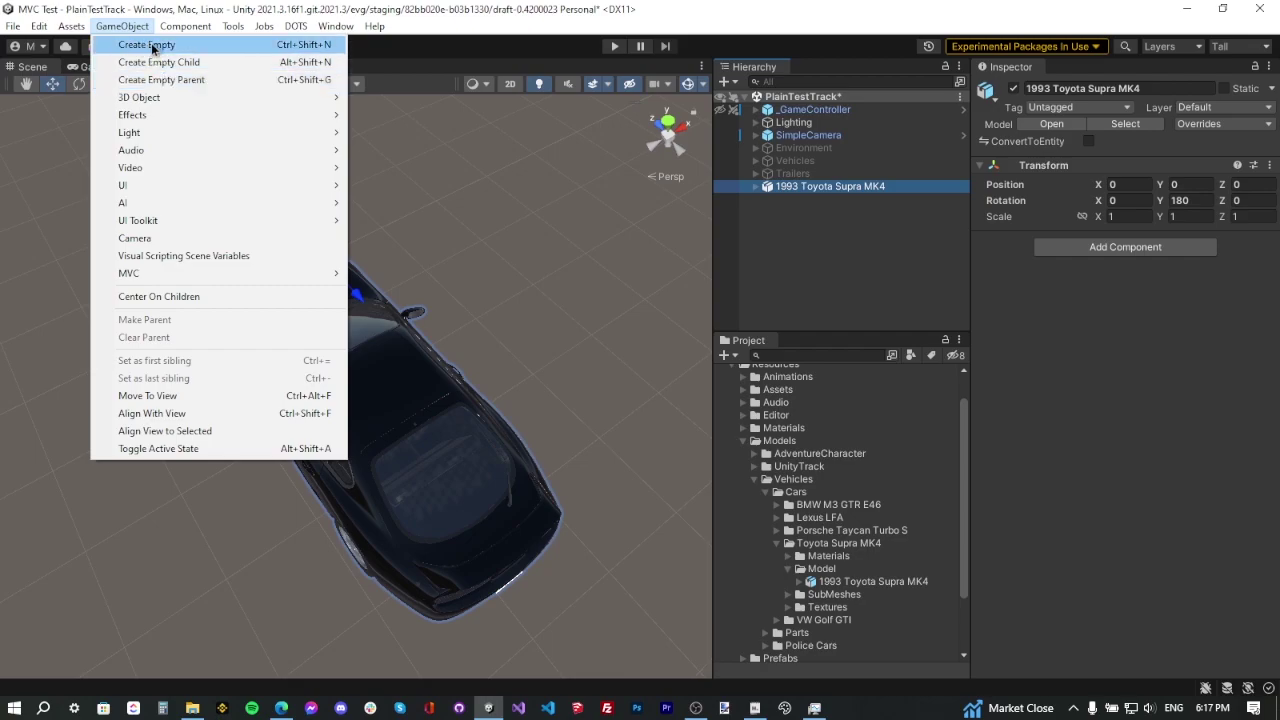
click(148, 45)
alt+drag(297, 525, 330, 290)
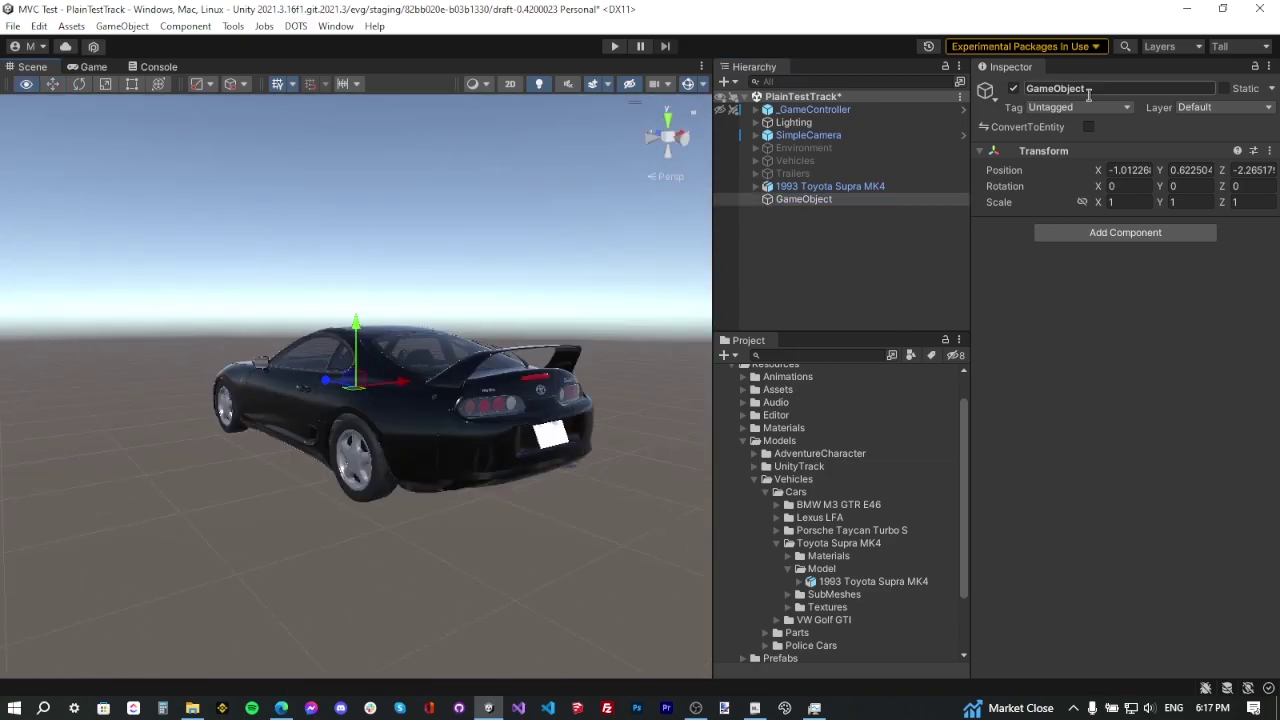
click(1139, 86)
text(1993 Toyota Supra MK4)
key(Return)
click(1201, 170)
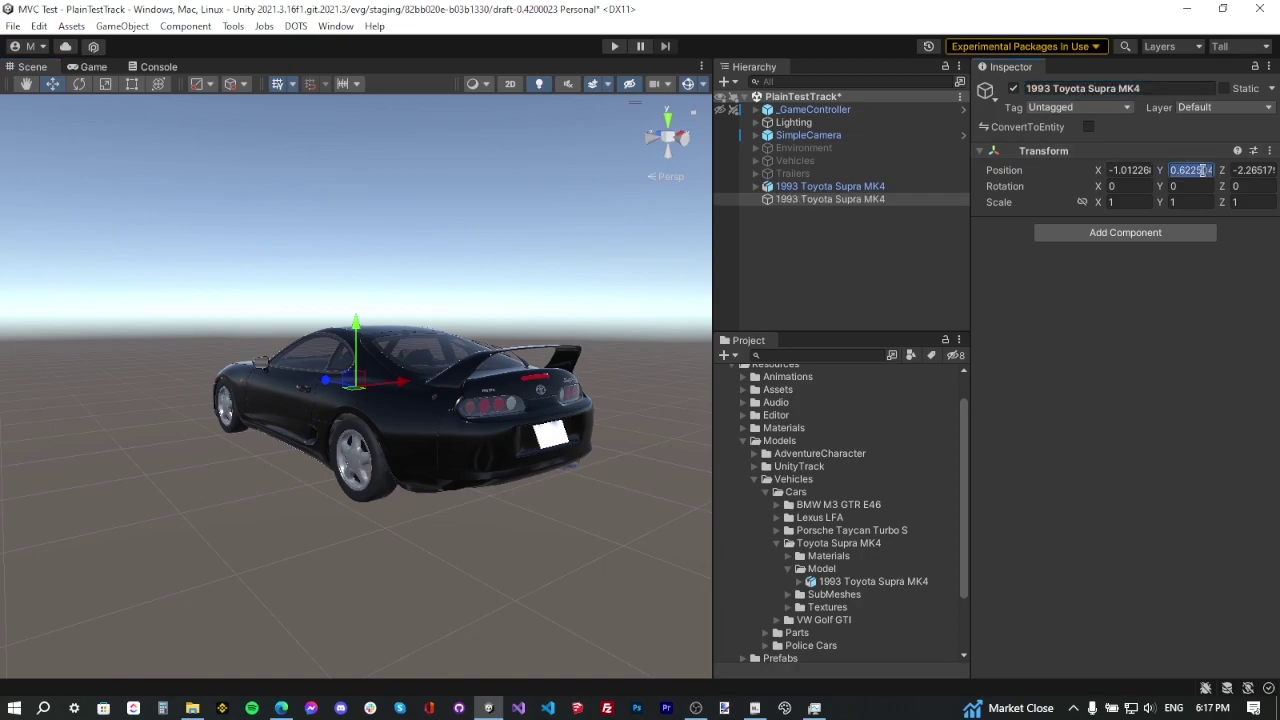
text(0)
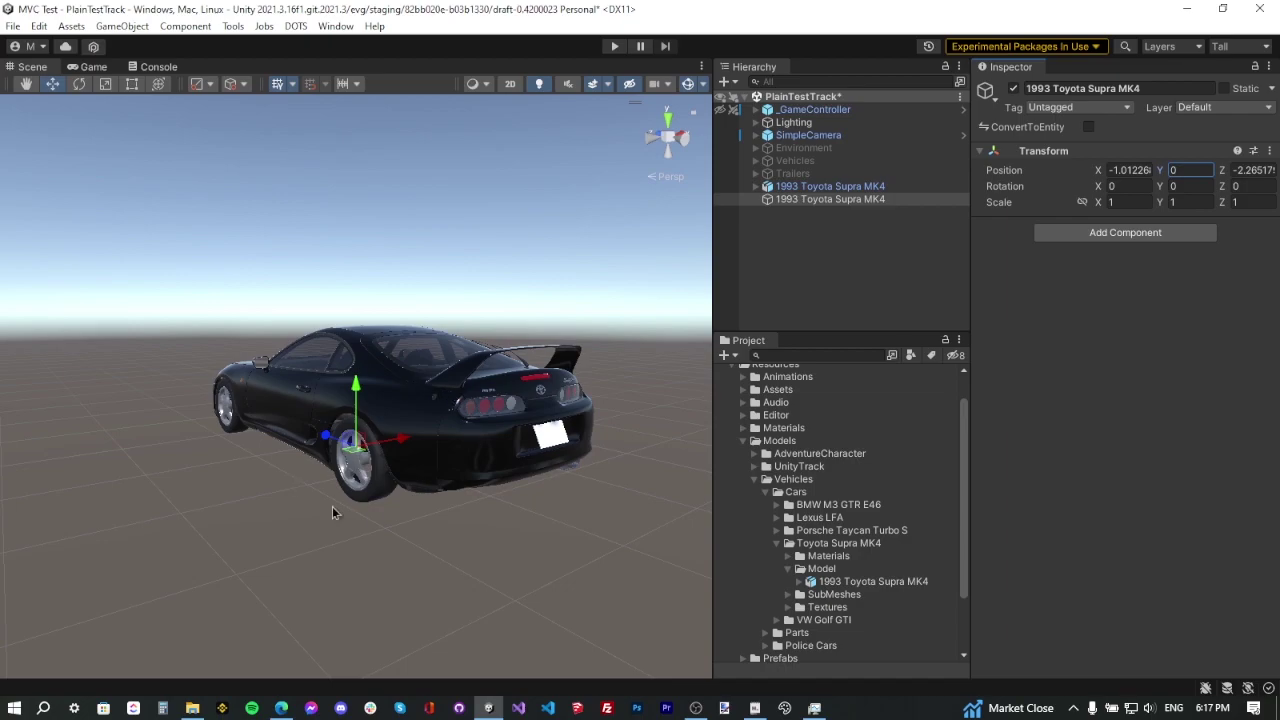
Unpack the imported 1993 Toyota Supra MK4 model so that its parts can be reparented
click(855, 197)
click(860, 188)
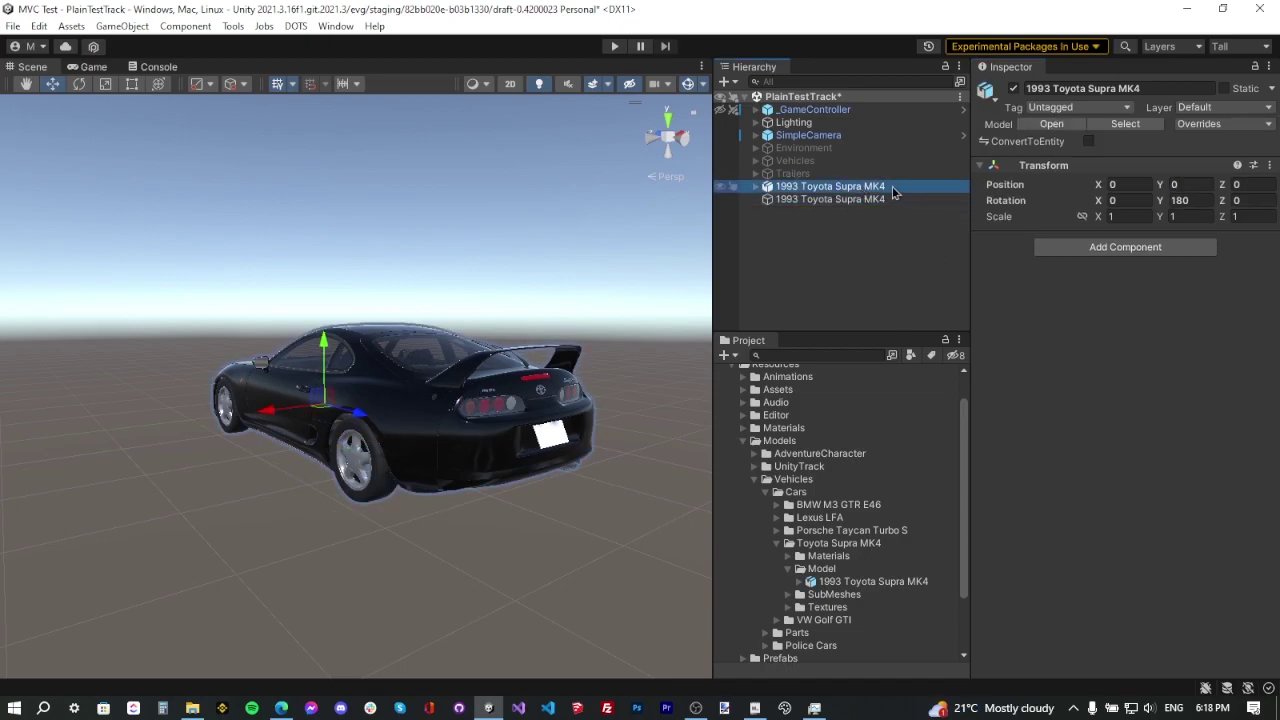
right_click(864, 188)
mouse_move(918, 335)
click(1105, 386)
Move the car's parts from the unpacked model into the new empty parent and remove the leftover original parent
click(757, 186)
click(767, 199)
click(779, 212)
click(790, 224)
click(843, 237)
drag(843, 237, 838, 139)
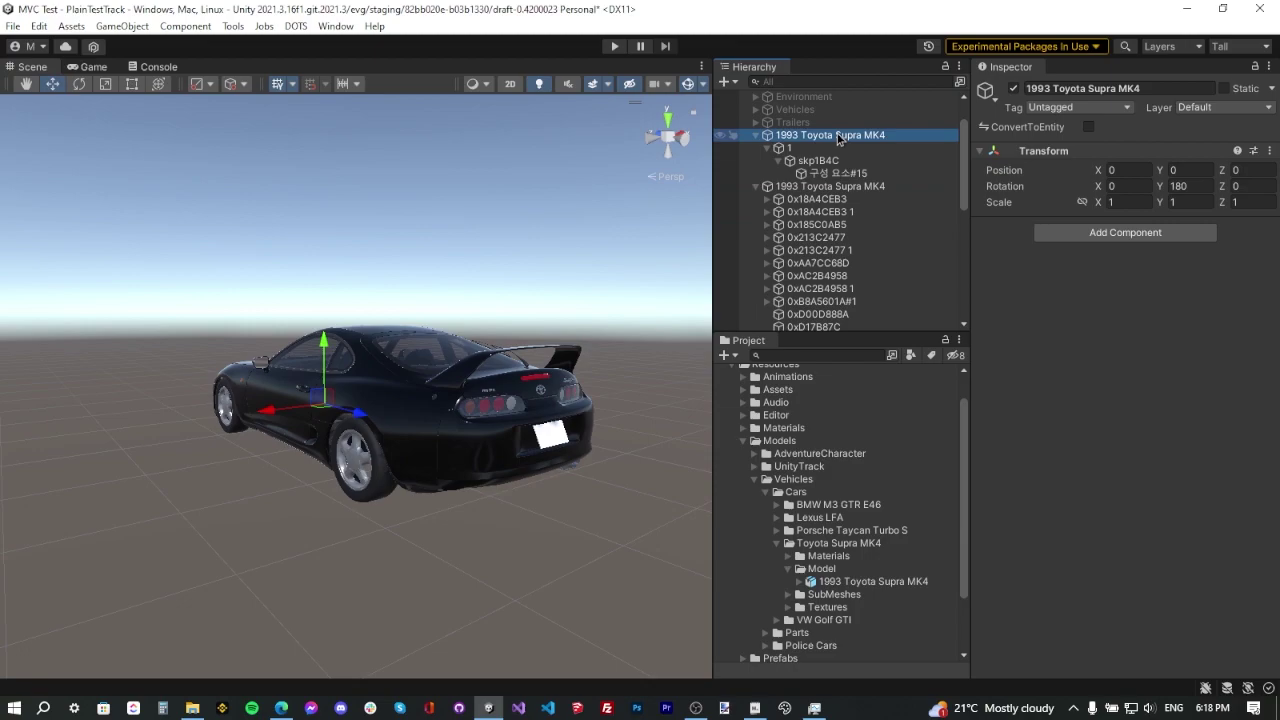
Reset the transform of the new 1993 Toyota Supra MK4 parent and frame the car in the scene
right_click(1052, 160)
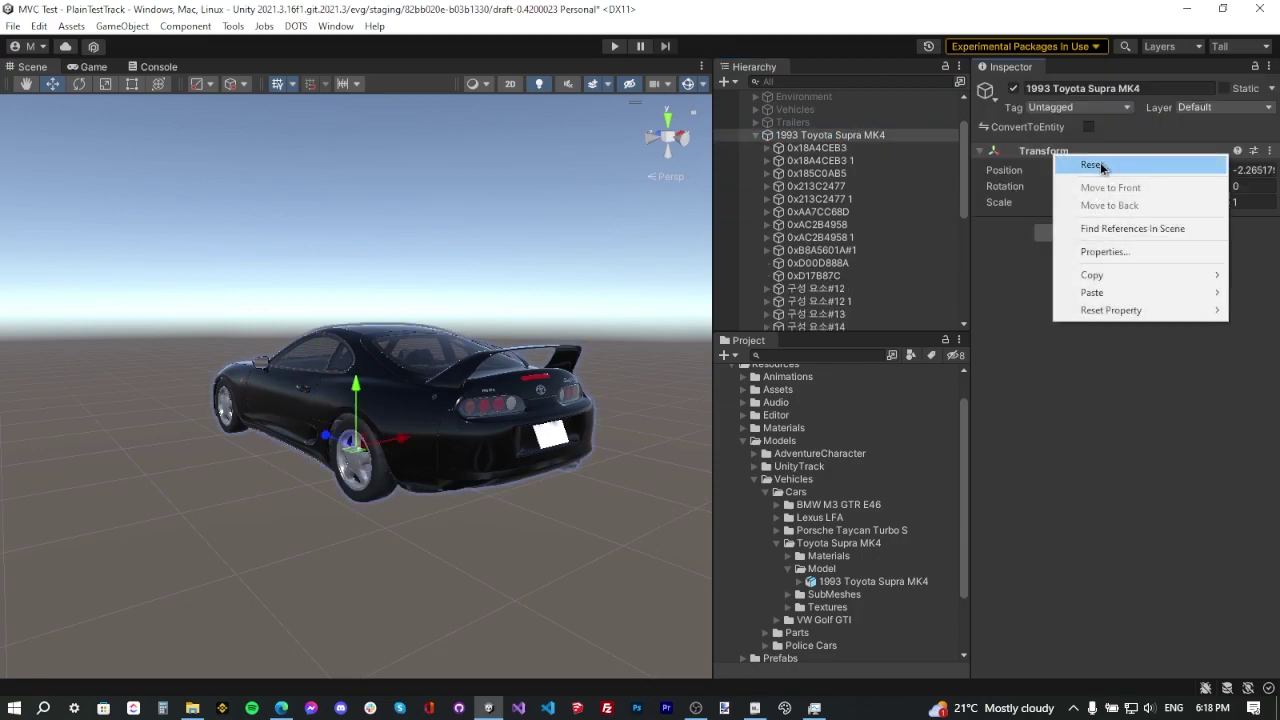
click(1100, 166)
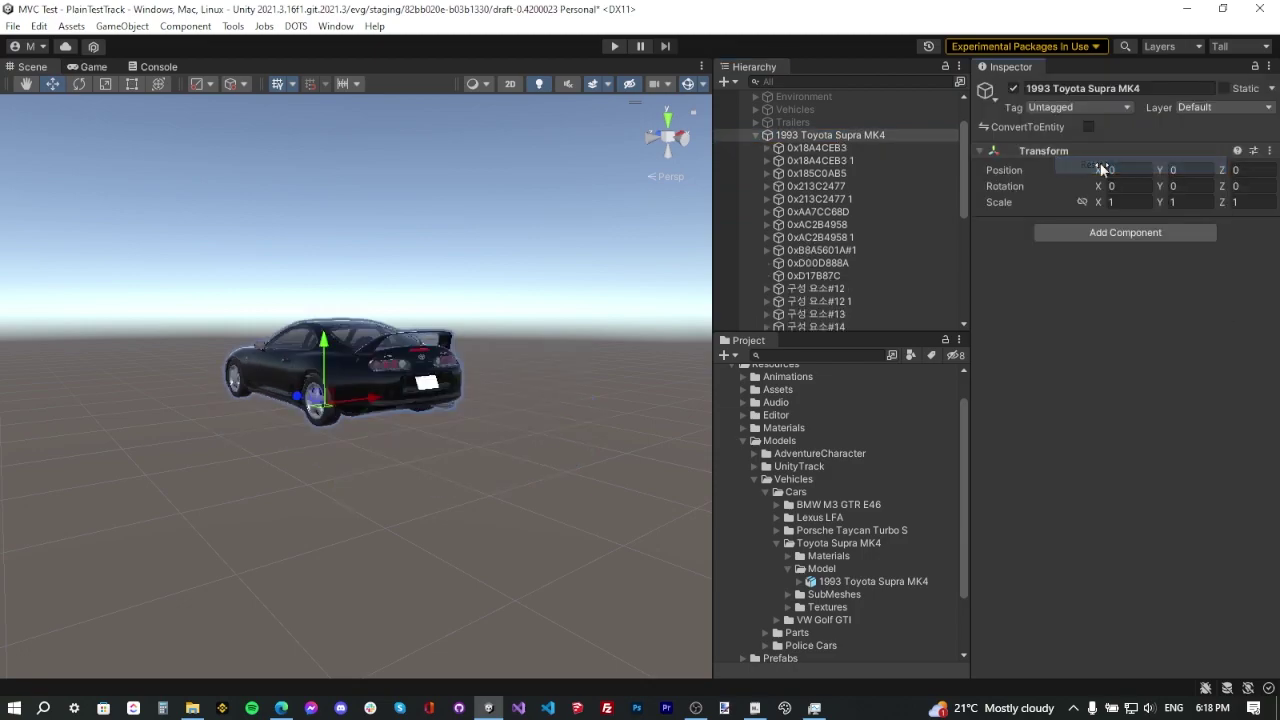
double_click(840, 135)
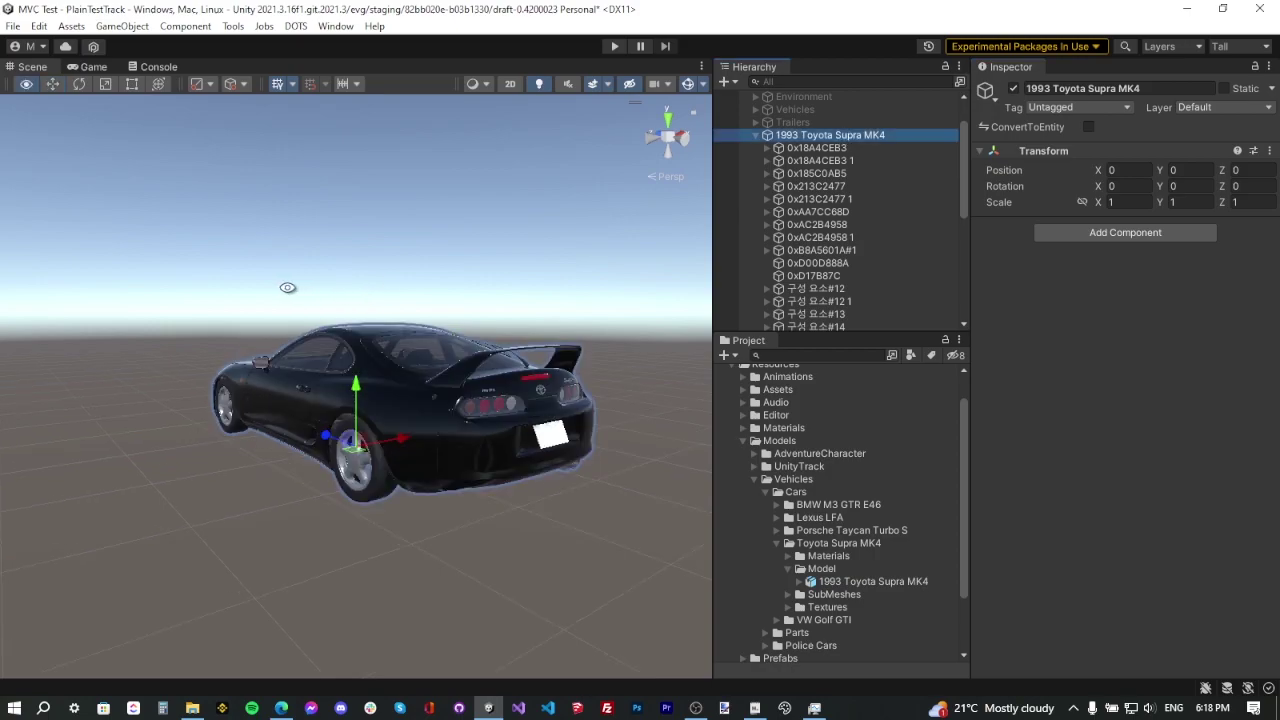
Create an empty object named WheelFR at the position of the car's front right wheel group
alt+drag(560, 366, 326, 474)
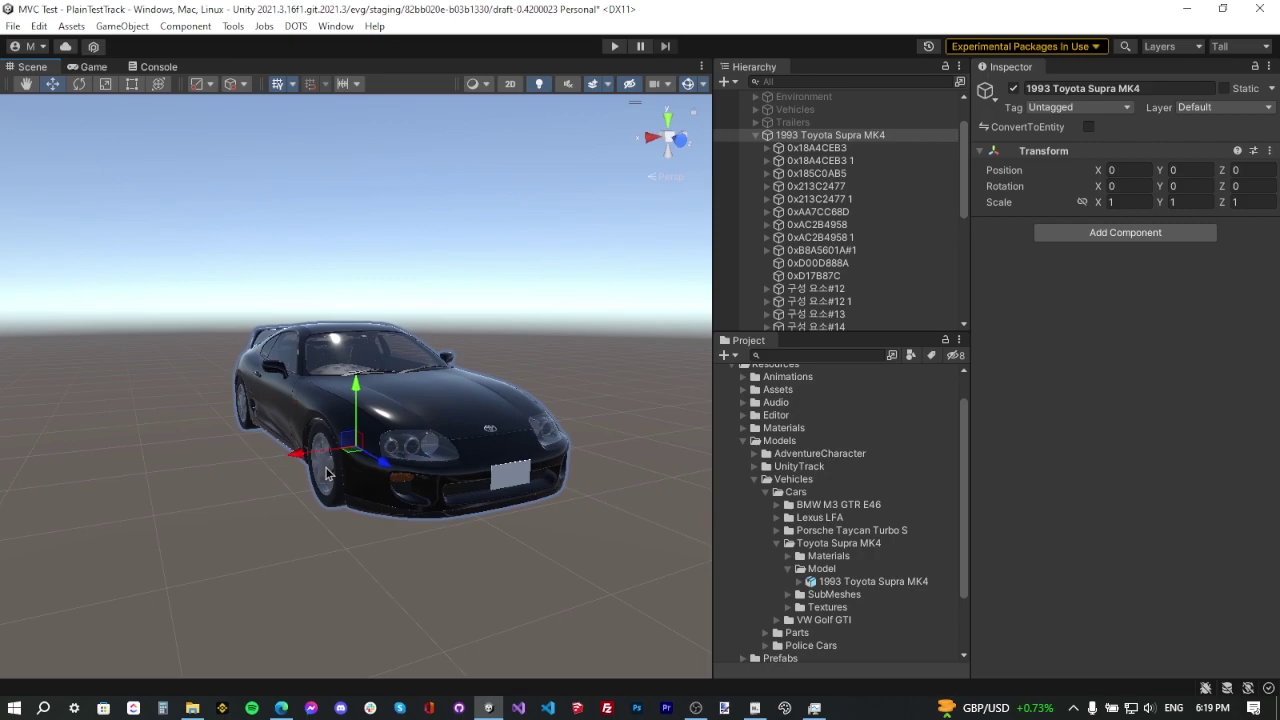
click(326, 474)
click(853, 287)
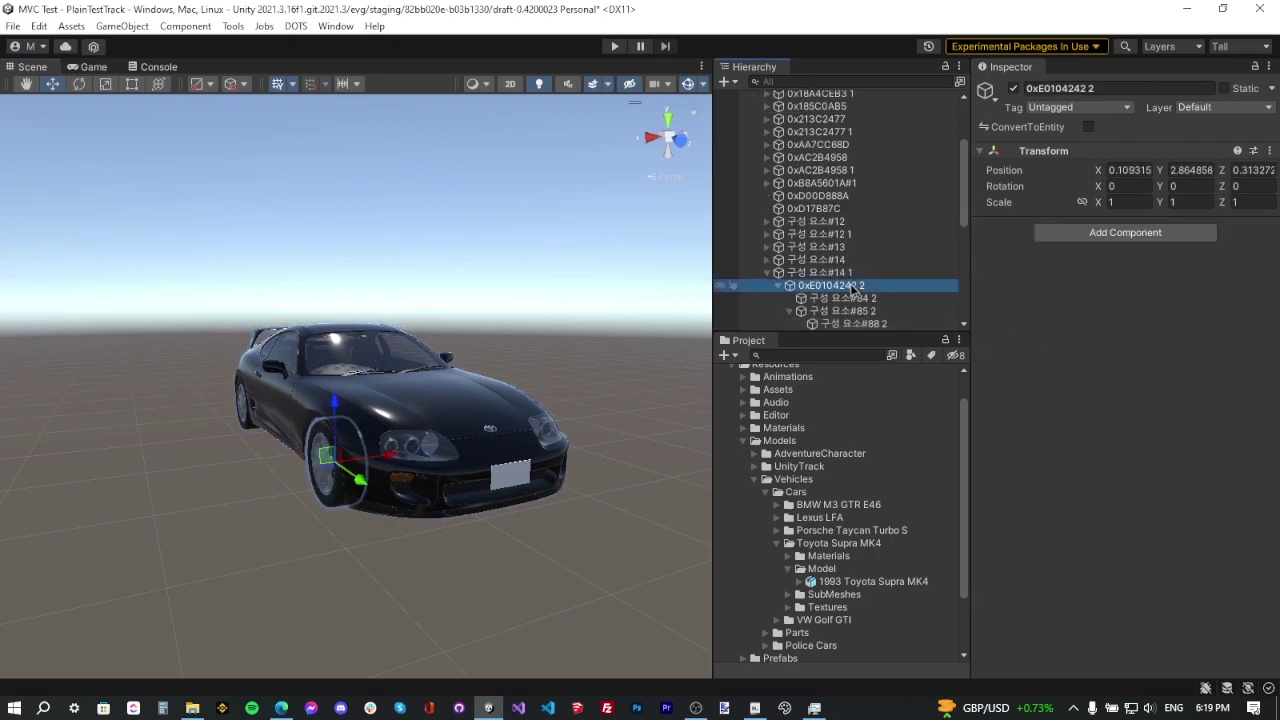
key(f)
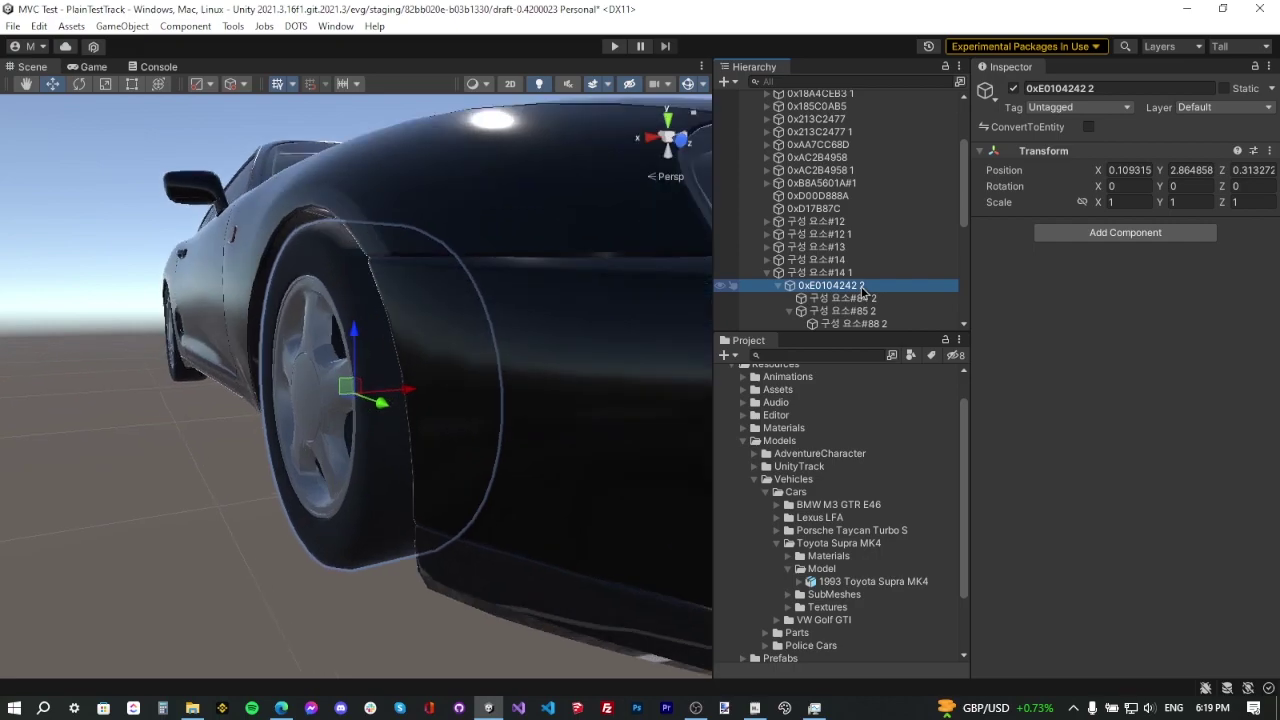
click(124, 26)
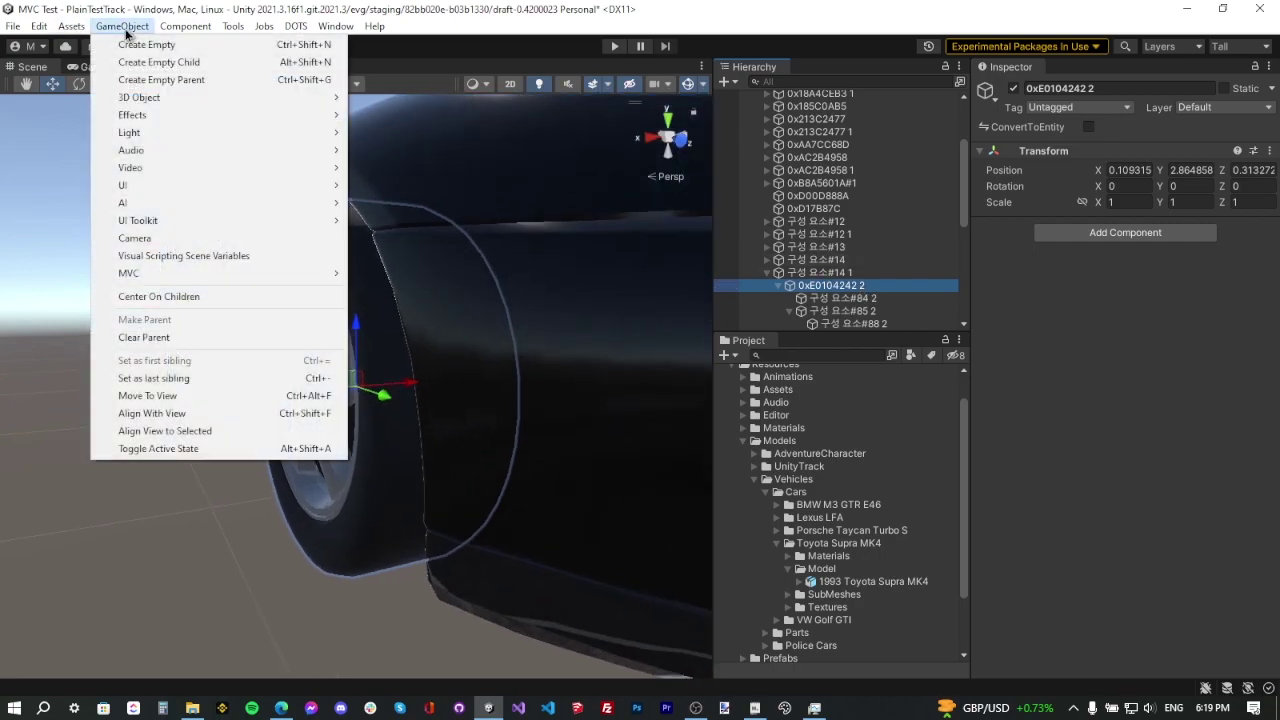
click(140, 45)
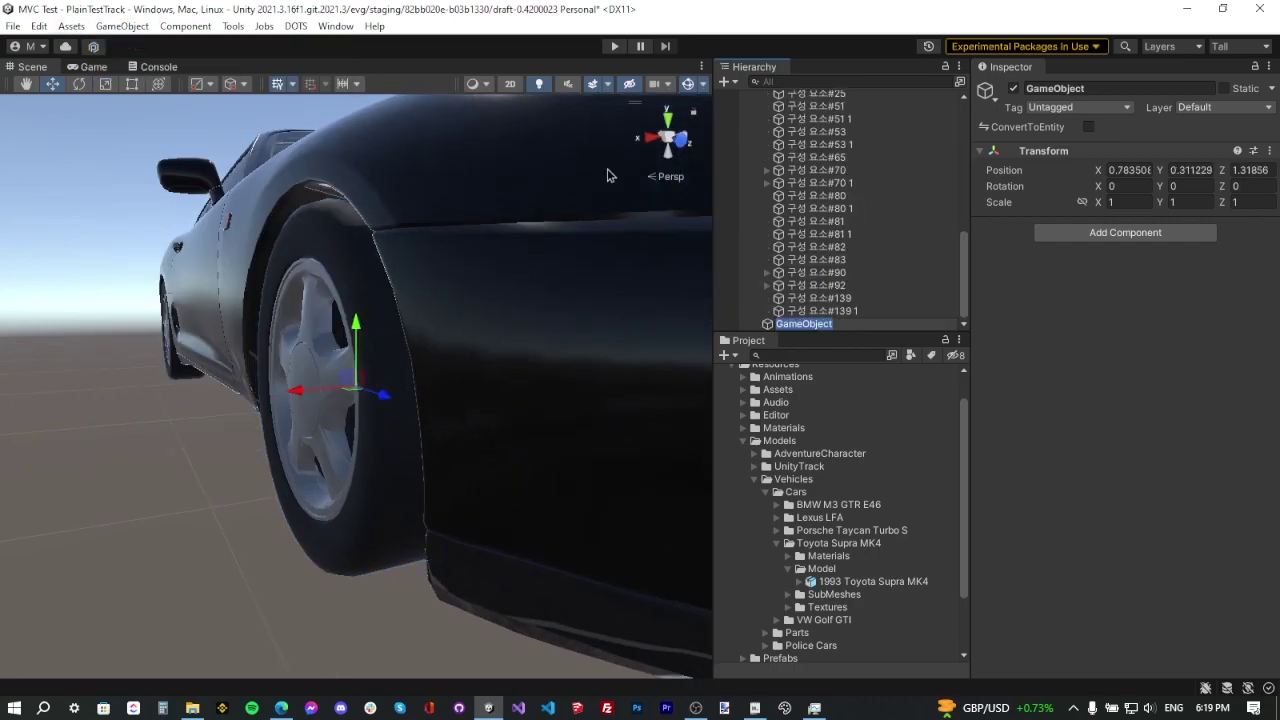
text(WheelFR)
key(Return)
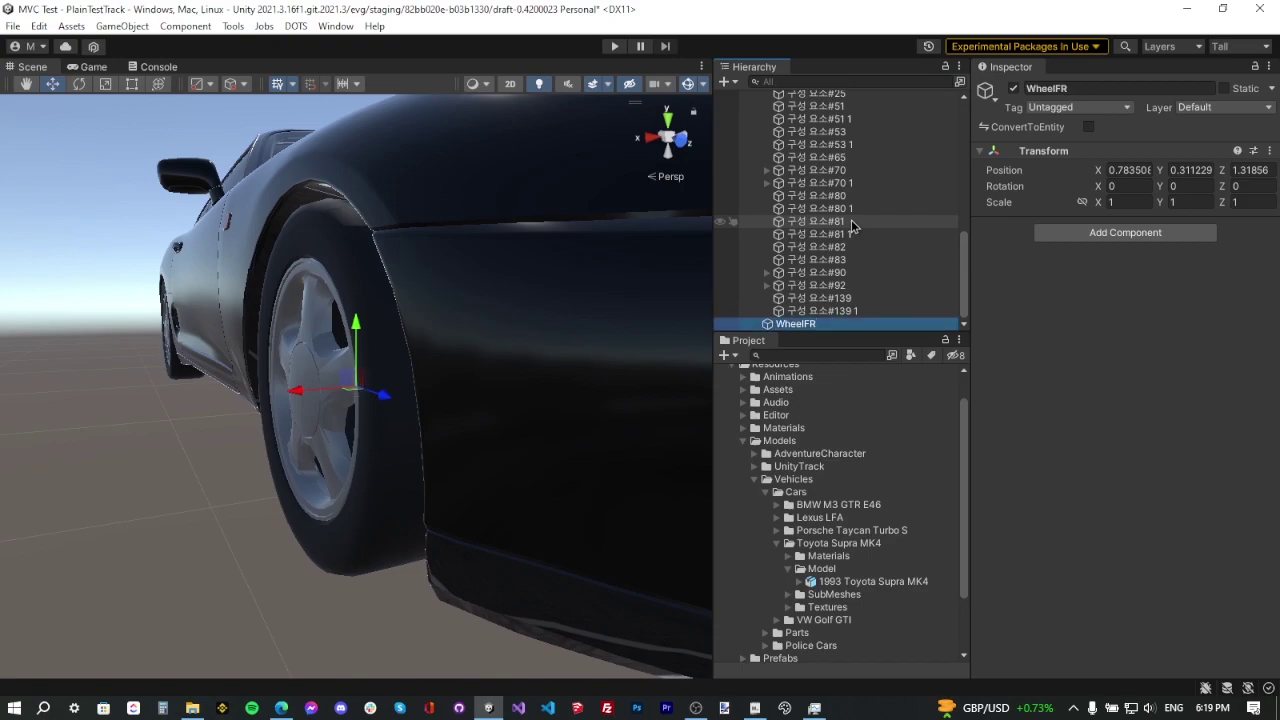
Move the front right wheel group 0xE0104242 2 out of the car hierarchy into WheelFR
scroll(800, 210, up, 10)
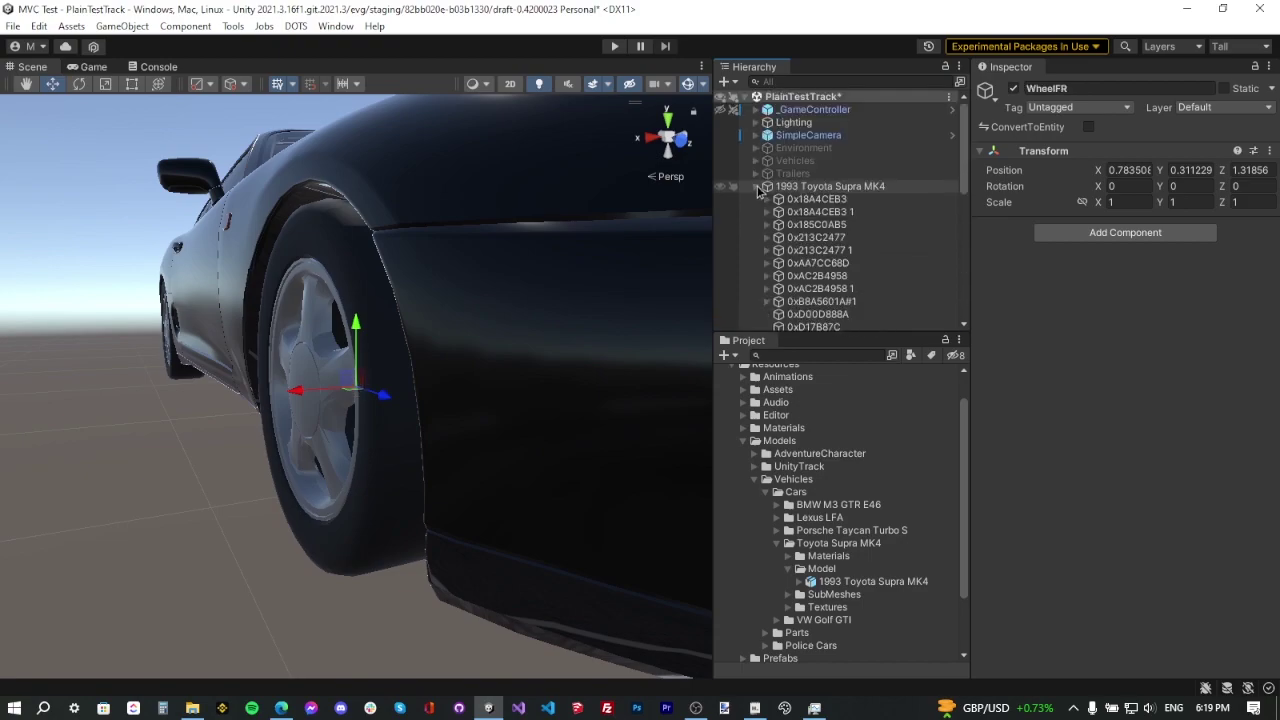
click(762, 187)
click(755, 187)
scroll(800, 185, down, 3)
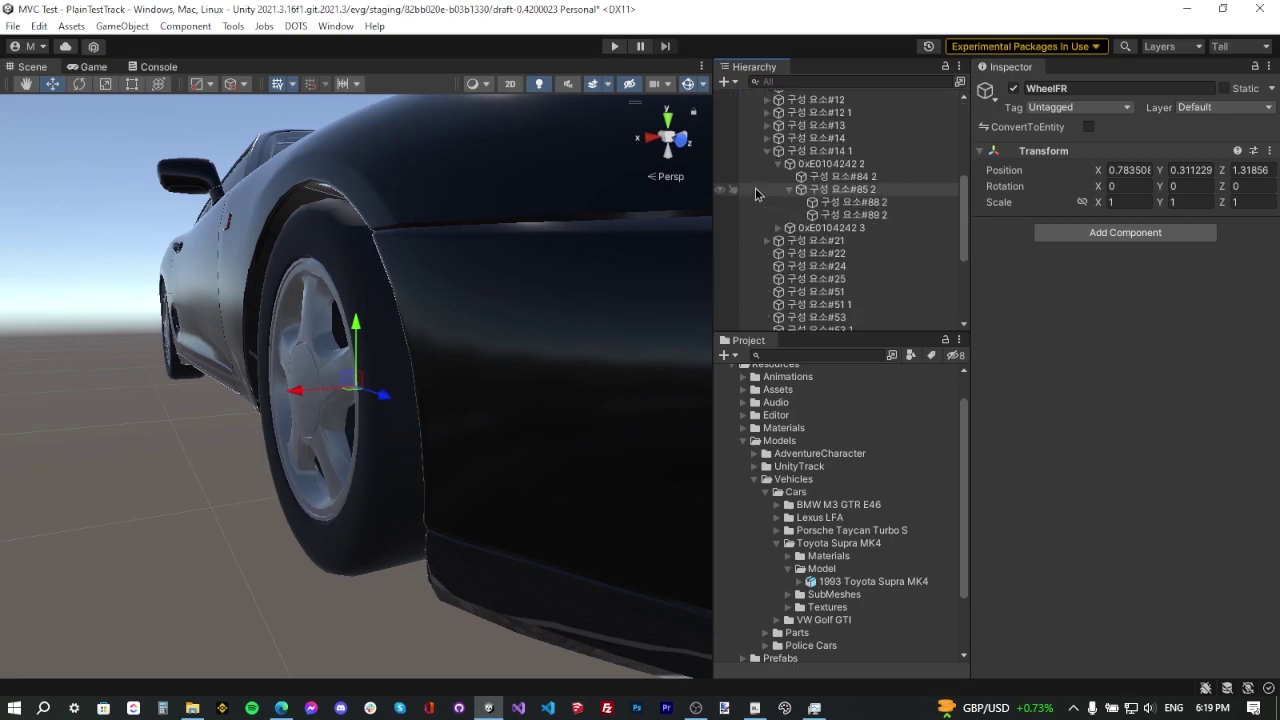
click(847, 163)
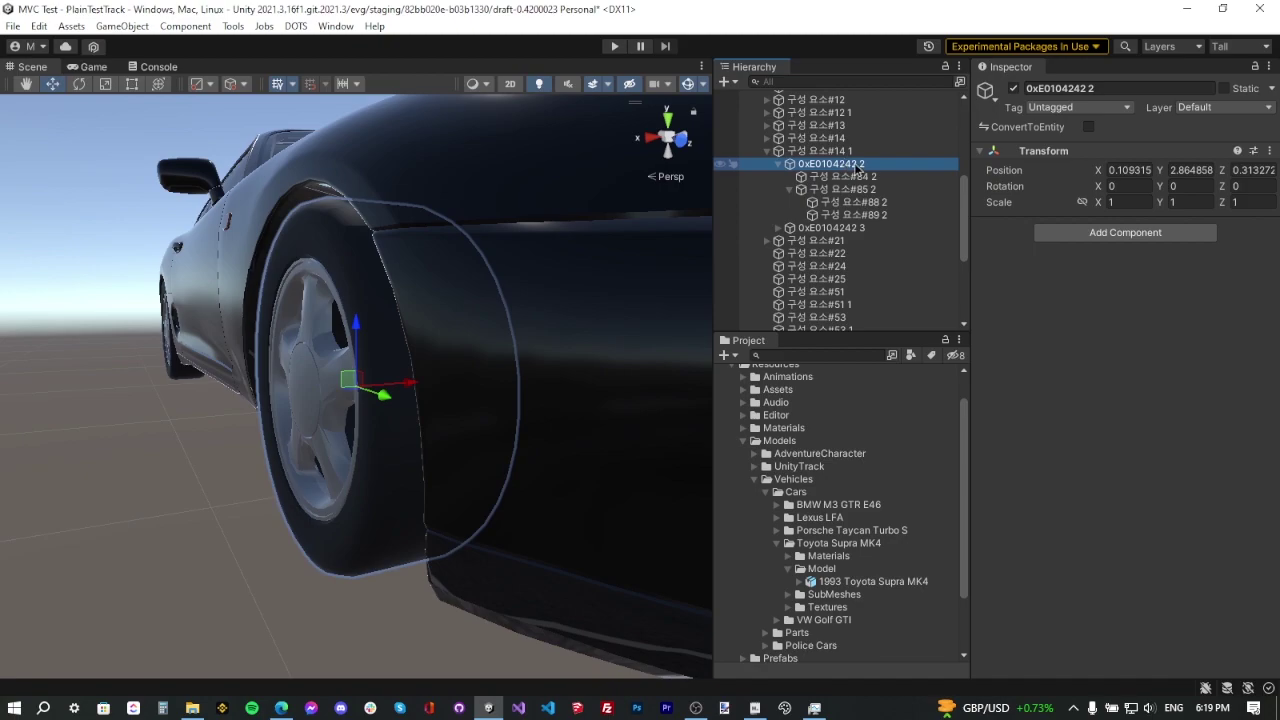
drag(838, 341, 810, 328)
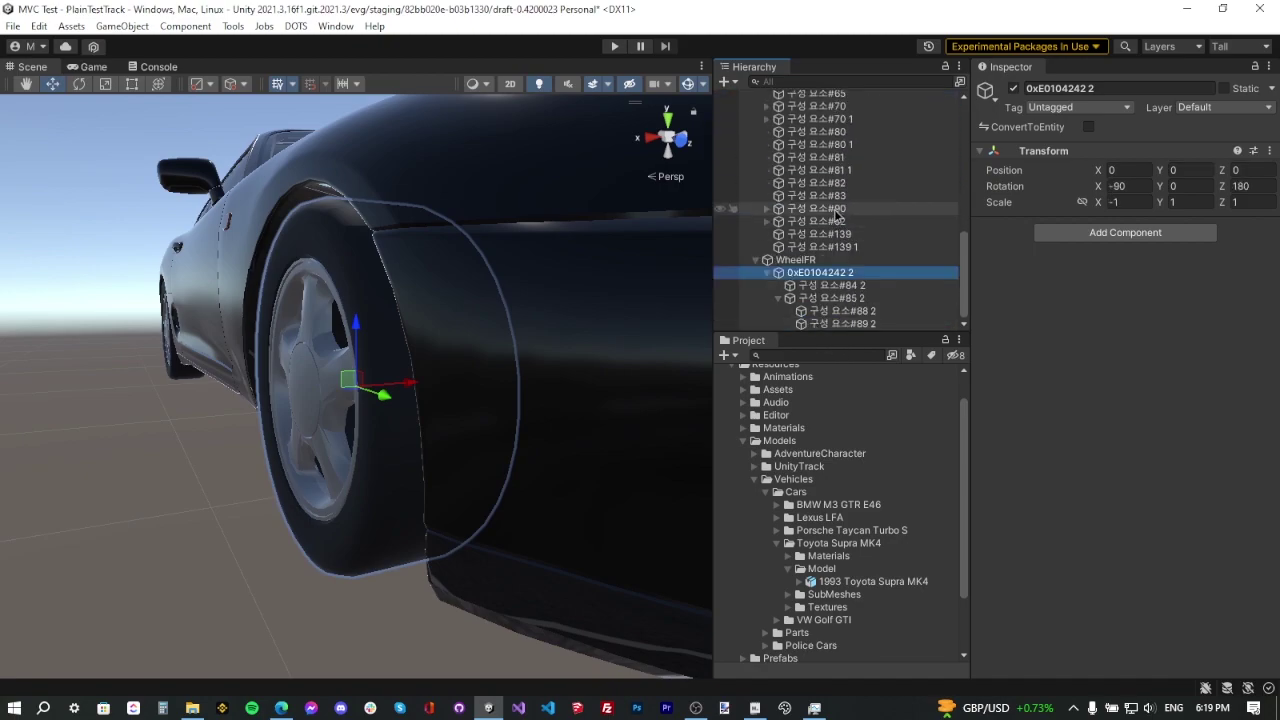
Deactivate the 1993 Toyota Supra MK4 object and inspect the individual meshes that make up the WheelFR wheel
click(1015, 89)
click(755, 186)
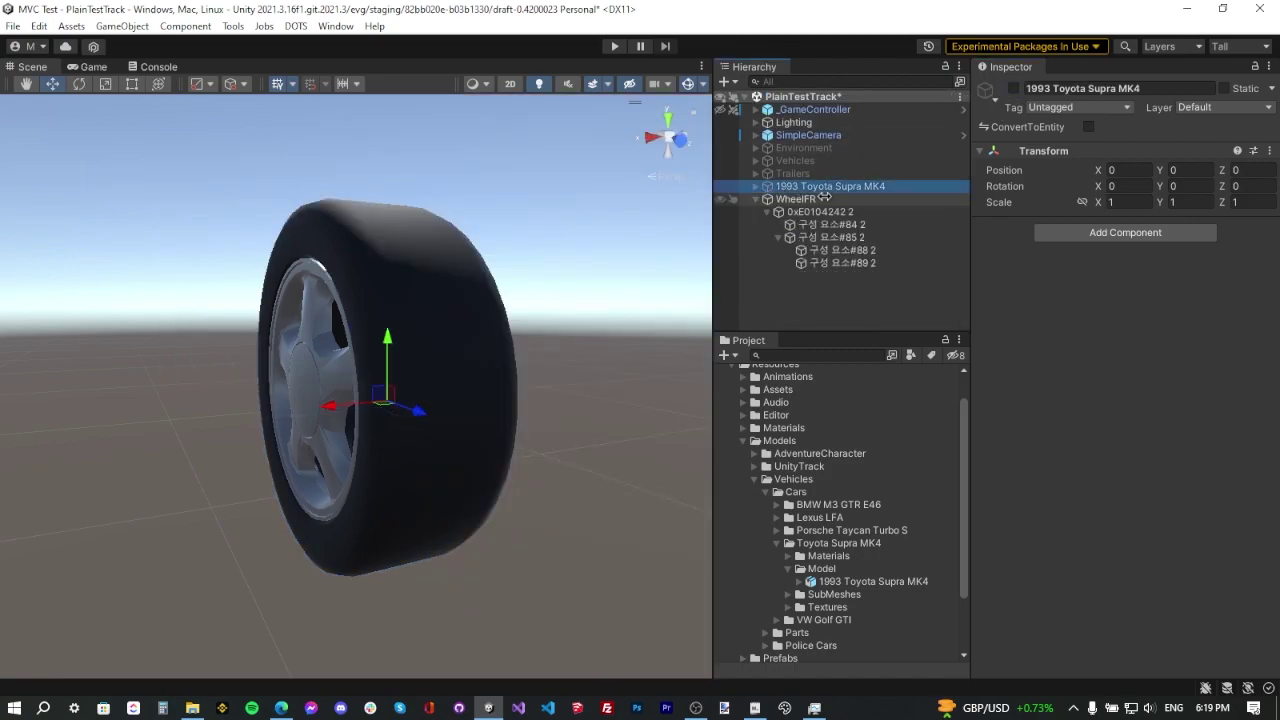
click(811, 200)
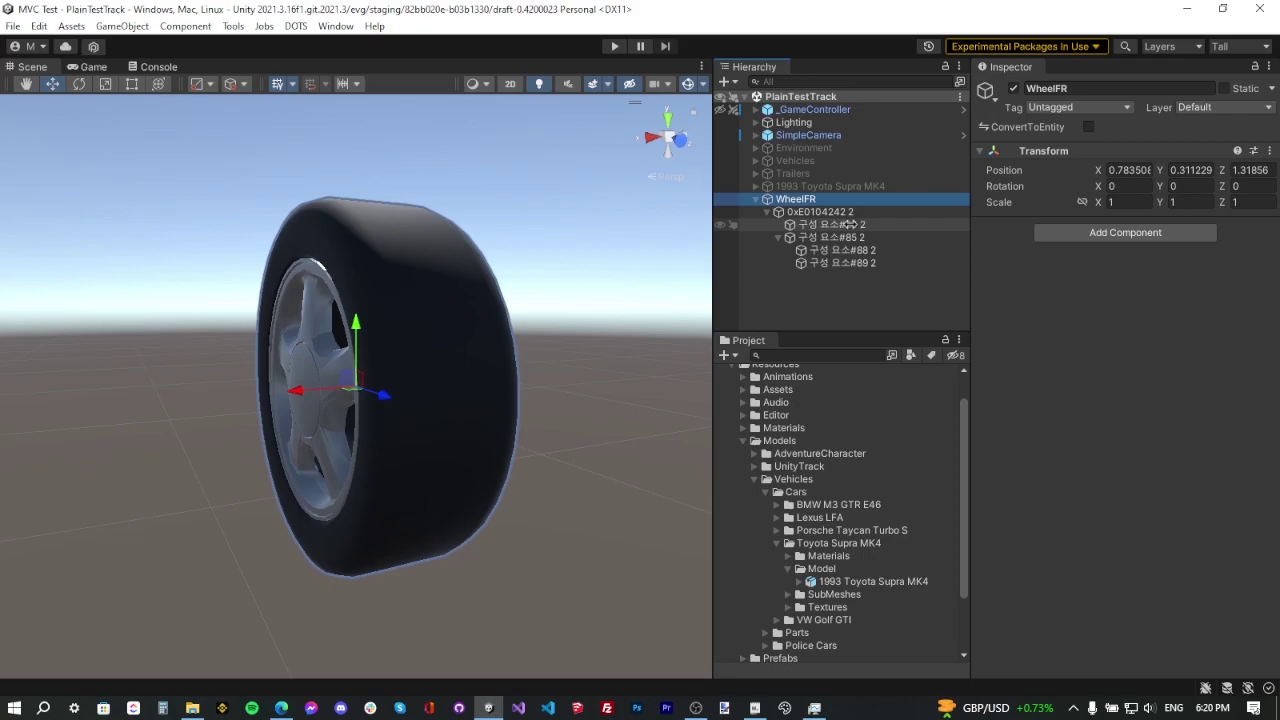
click(848, 225)
click(860, 240)
alt+drag(310, 264, 690, 272)
click(830, 225)
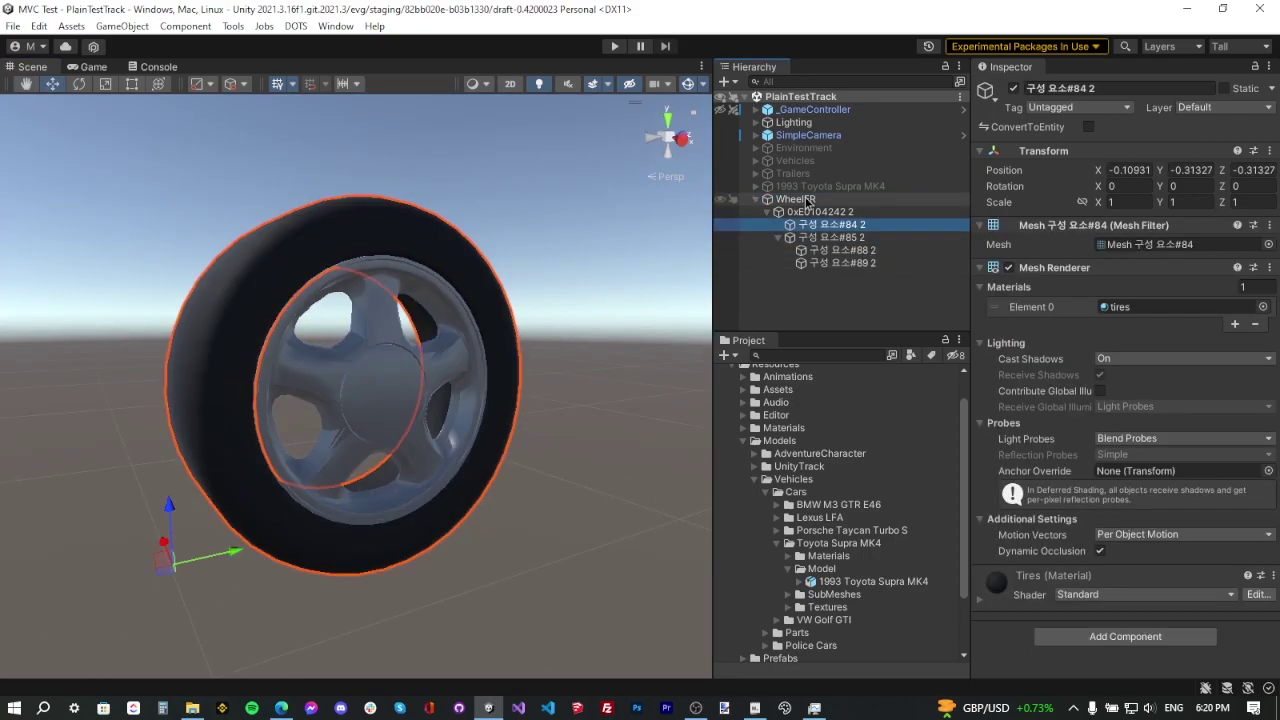
Add two empty child objects named Rim and Tire to WheelFR
click(806, 199)
right_click(806, 199)
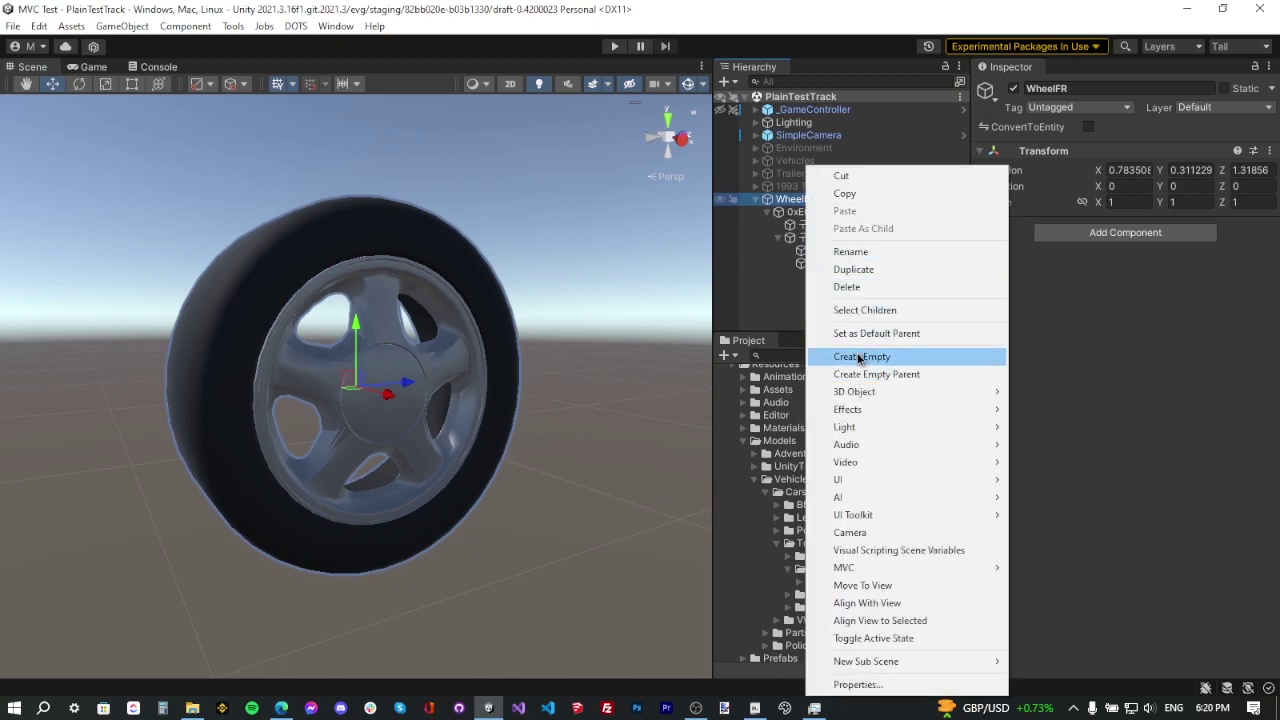
click(860, 357)
text(Rim)
key(Return)
key(ctrl+d)
click(806, 290)
text(Tire)
key(Return)
Sort the wheel meshes into the Rim and Tire parents and delete the leftover group 0xE0104242 2
click(828, 226)
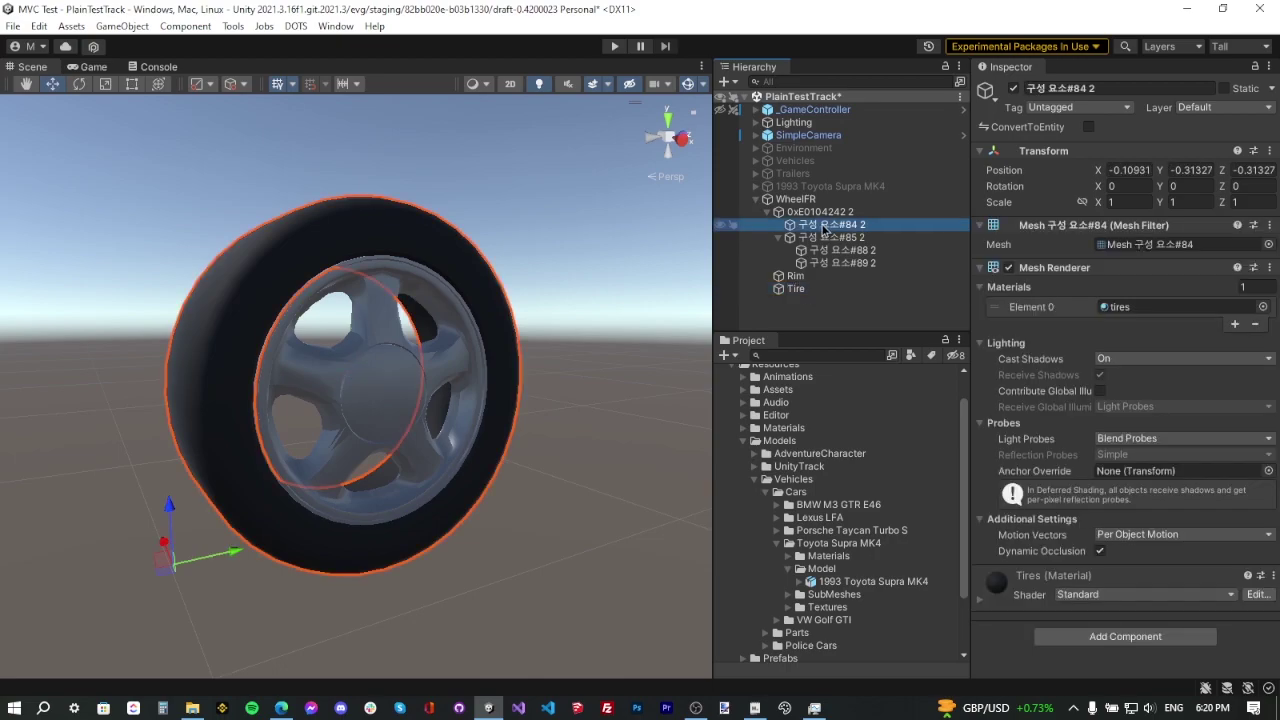
drag(843, 228, 797, 264)
click(830, 237)
shift+click(830, 250)
click(828, 212)
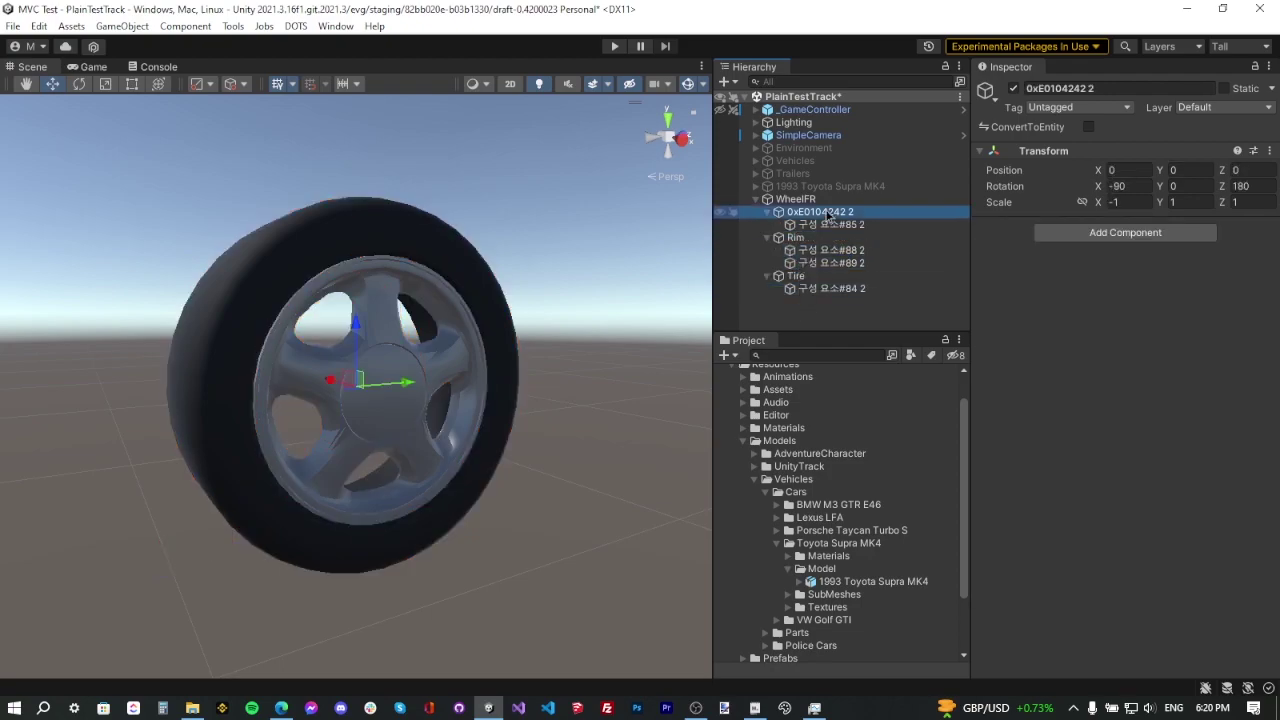
key(Delete)
Rename the two meshes under Rim as rim_base and rim, and the mesh under Tire as tire
click(830, 225)
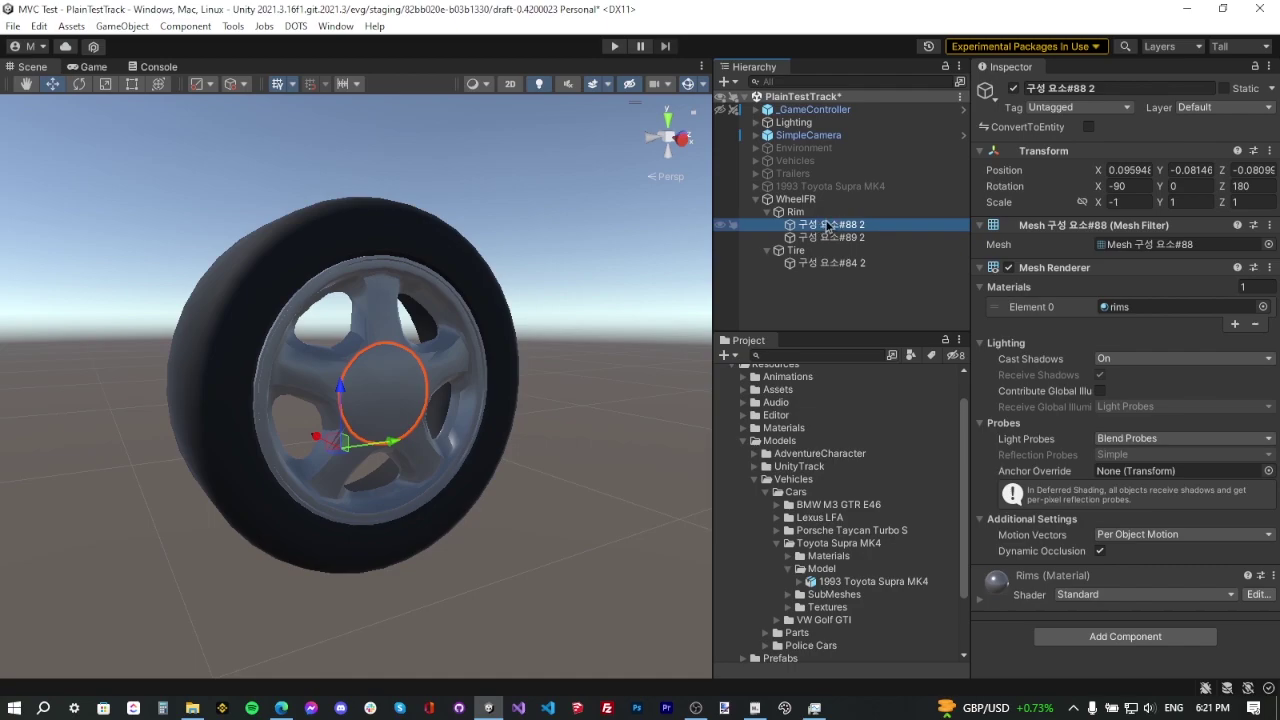
key(F2)
text(rim_base)
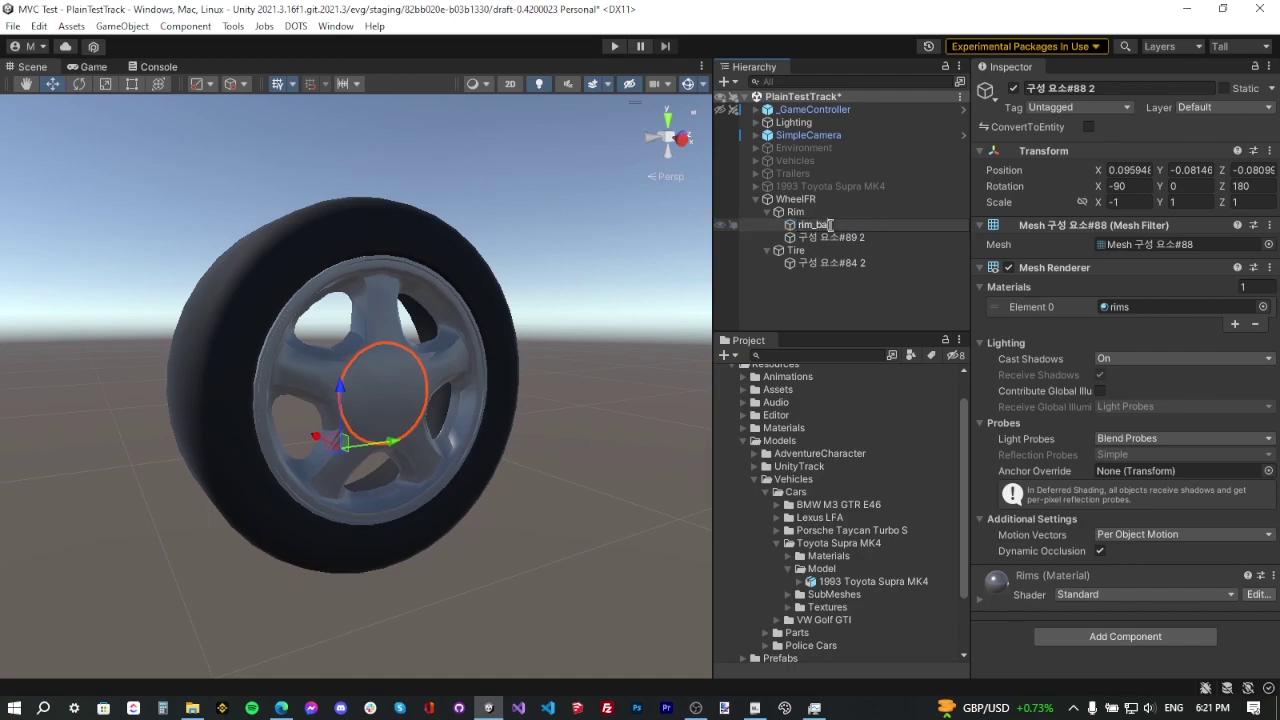
key(Return)
click(823, 238)
key(F2)
text(rim)
key(Return)
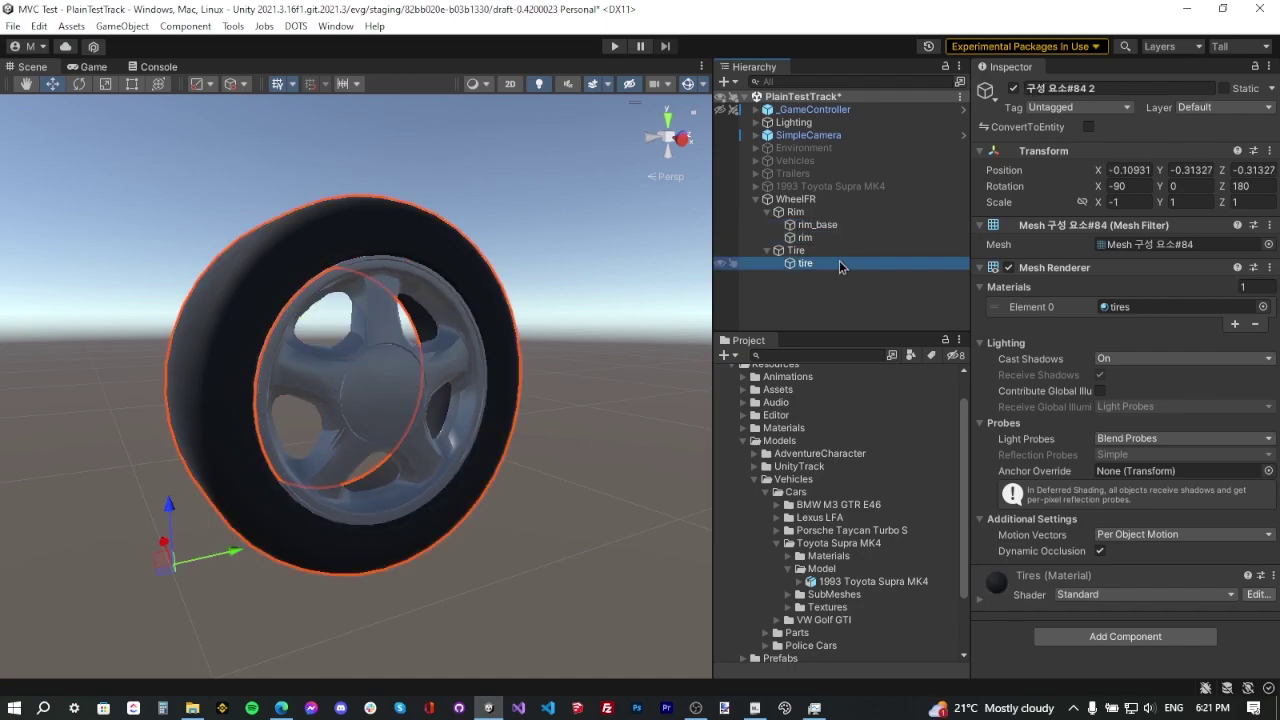
Collapse the Rim and Tire groups, then reactivate the 1993 Toyota Supra MK4 object and frame it
shift+click(803, 226)
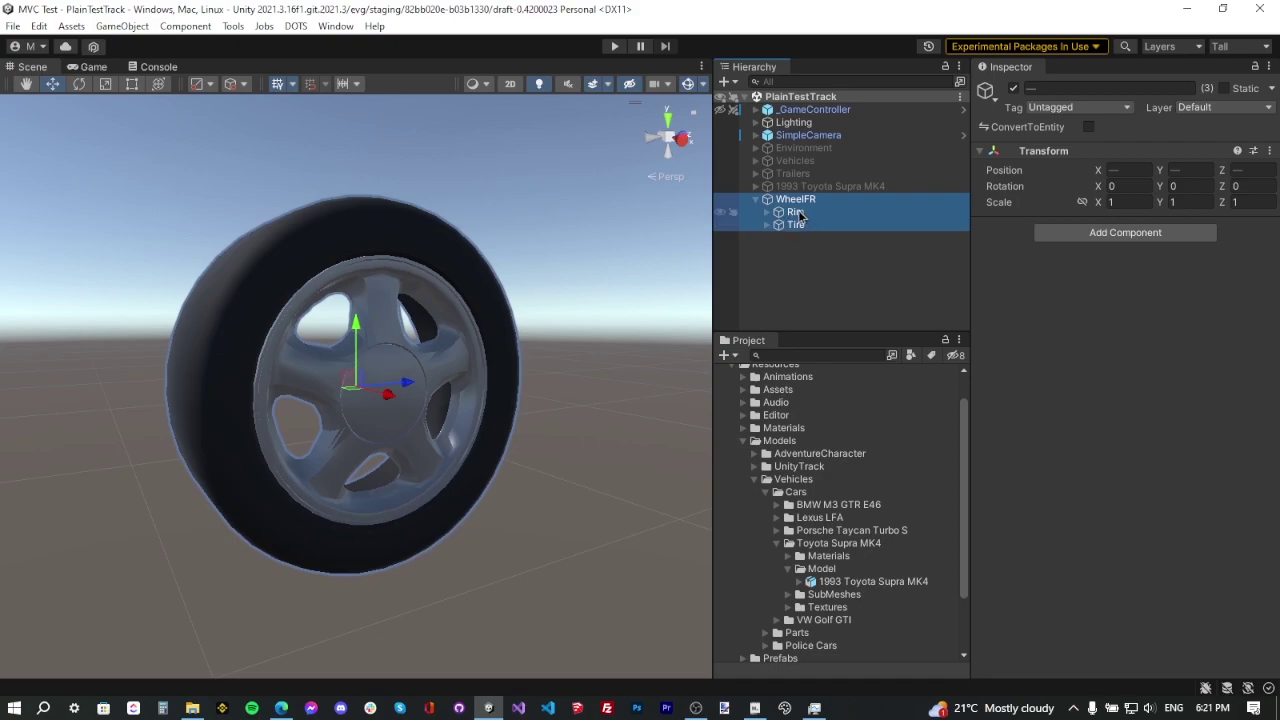
click(840, 187)
click(1013, 88)
double_click(826, 187)
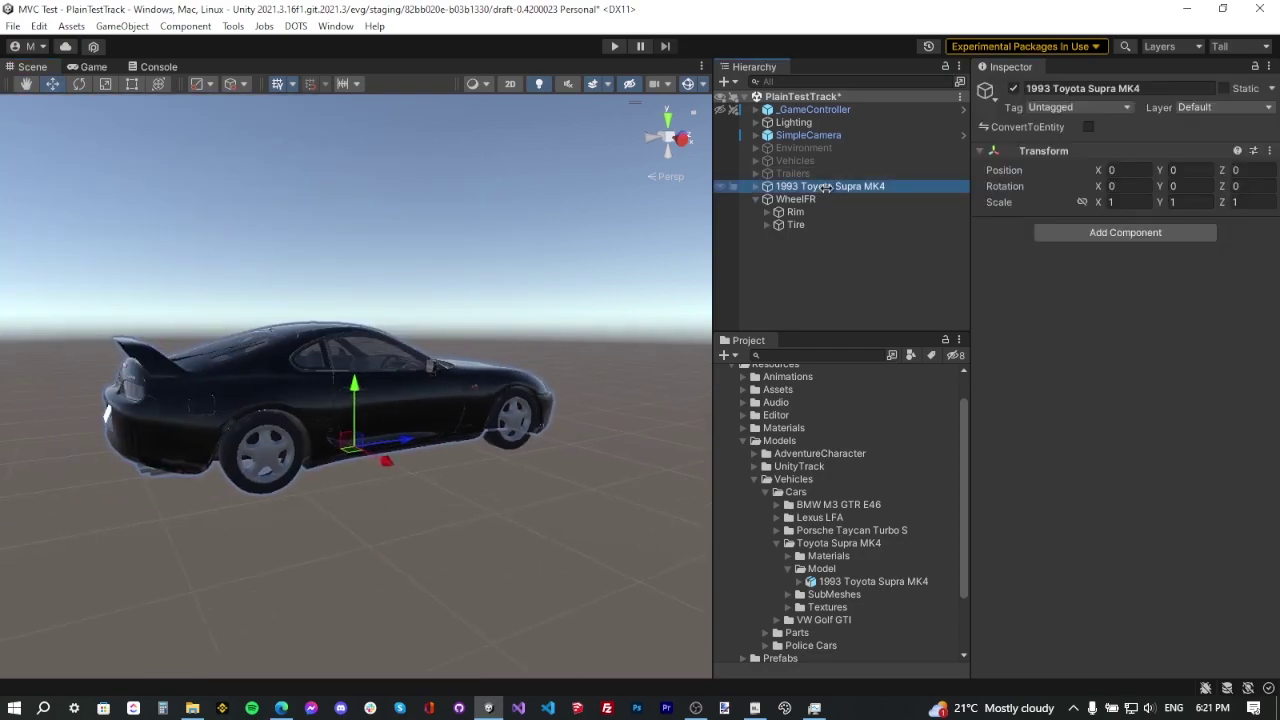
Create an empty object named WheelRR at the position of the car's rear right wheel group
click(266, 456)
double_click(857, 285)
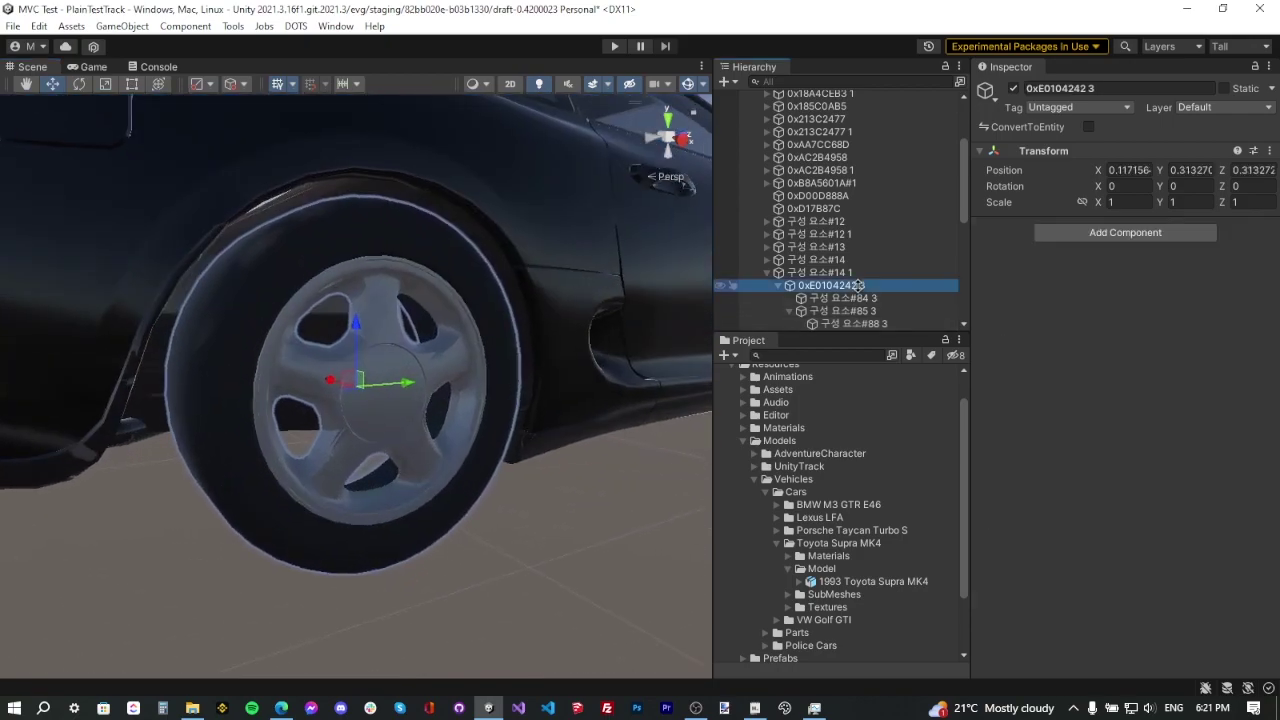
click(122, 26)
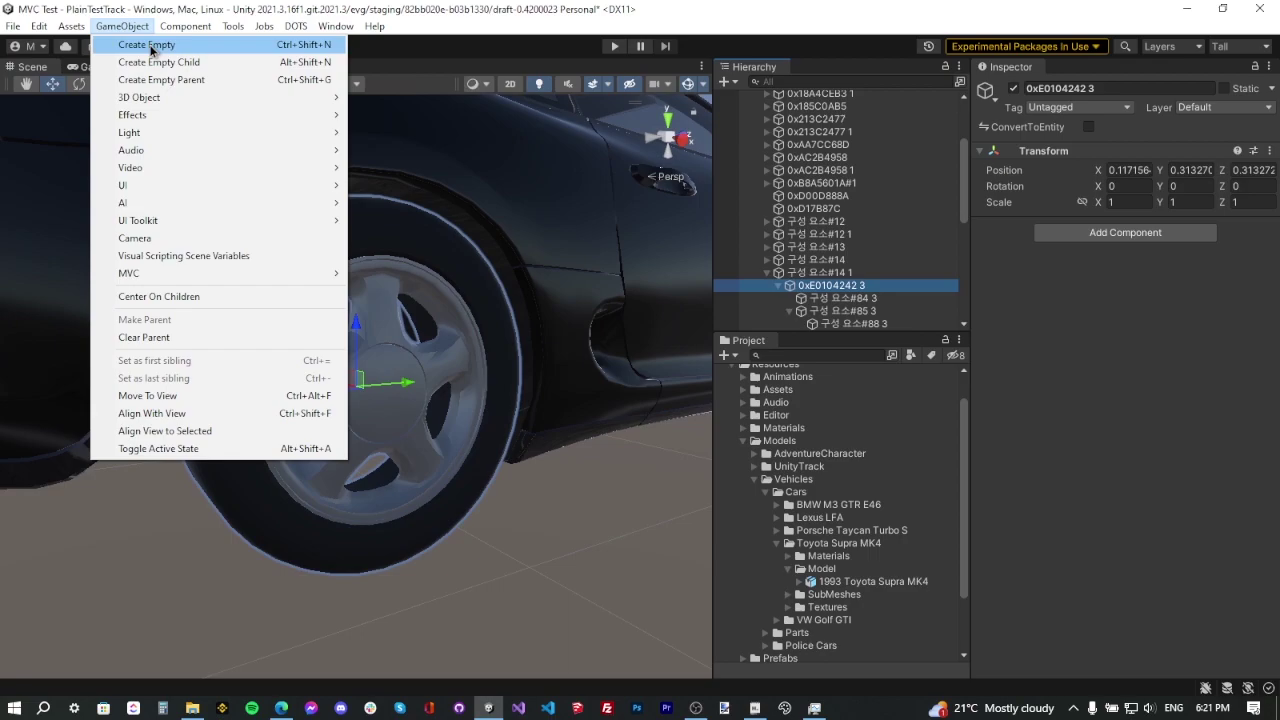
click(150, 45)
text(WheelR)
key(Return)
Create an empty object named WheelRL at the position of the car's rear left wheel group
scroll(313, 377, down, 3)
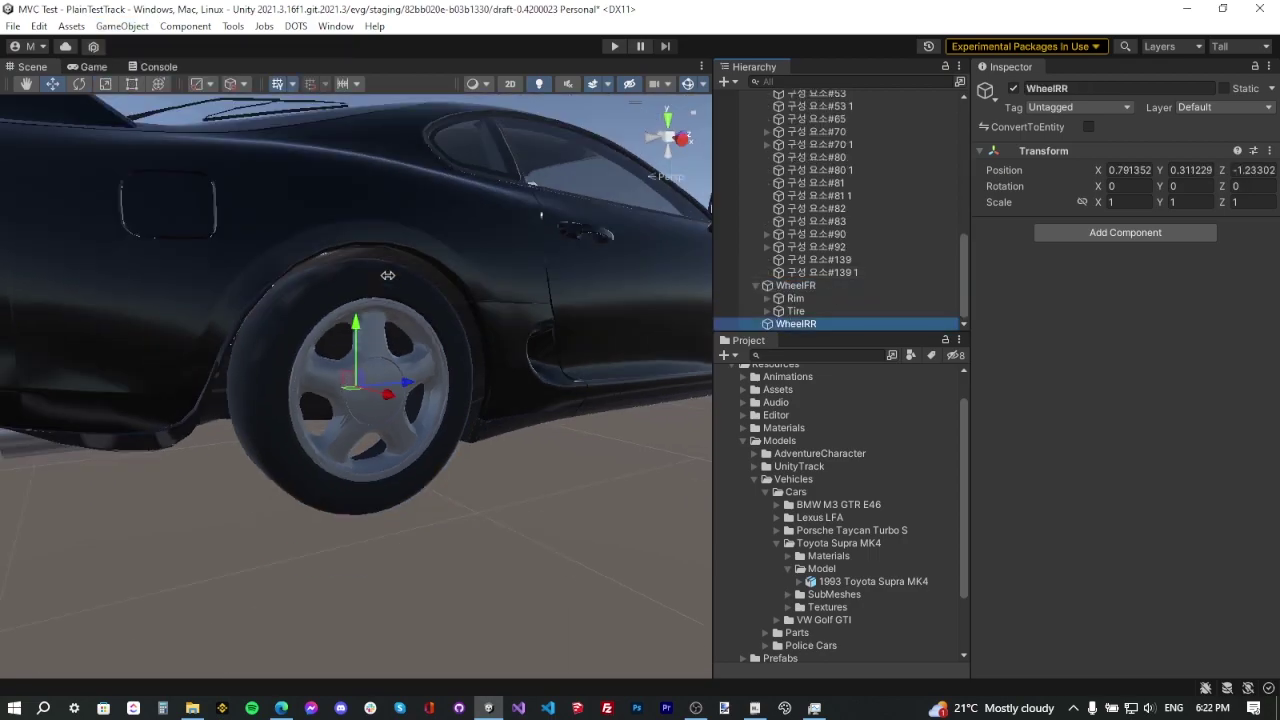
alt+drag(313, 377, 654, 320)
click(130, 450)
click(800, 196)
key(f)
click(122, 26)
click(150, 45)
text(WheelRL)
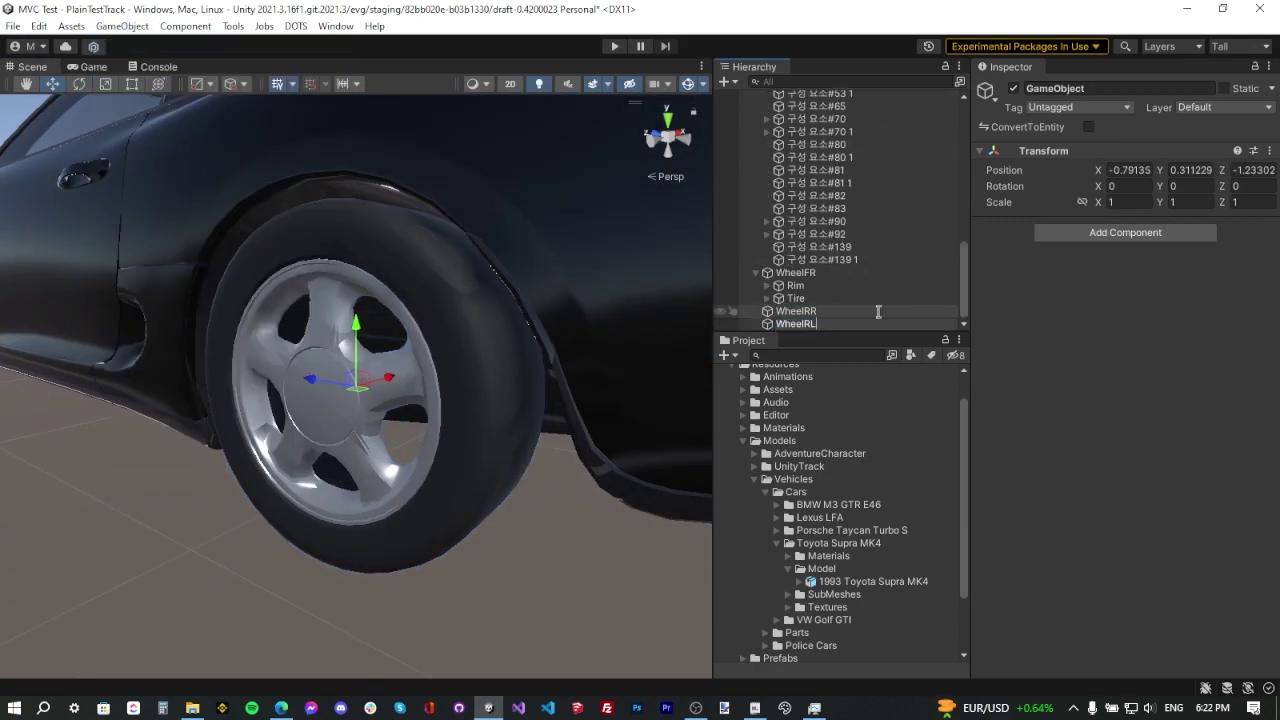
key(Return)
Create an empty object named WheelFL at the position of the car's front left wheel group
scroll(357, 371, down, 5)
click(343, 371)
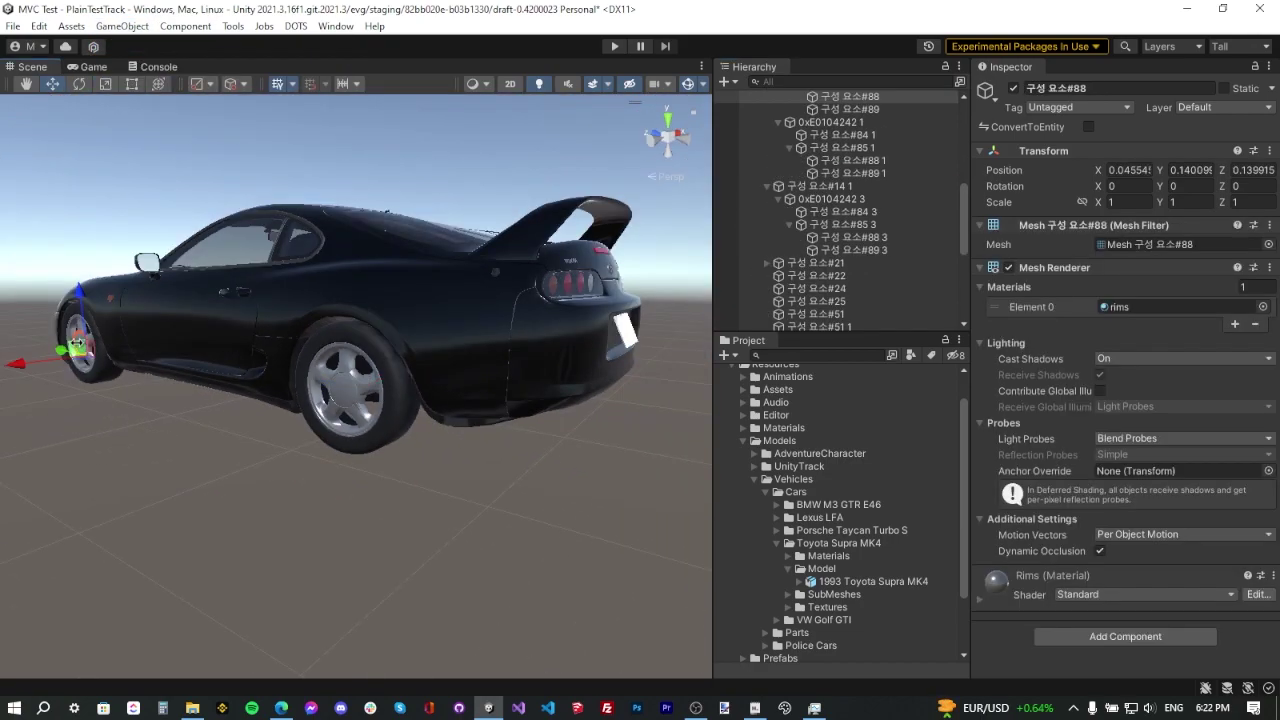
click(827, 202)
key(f)
click(122, 26)
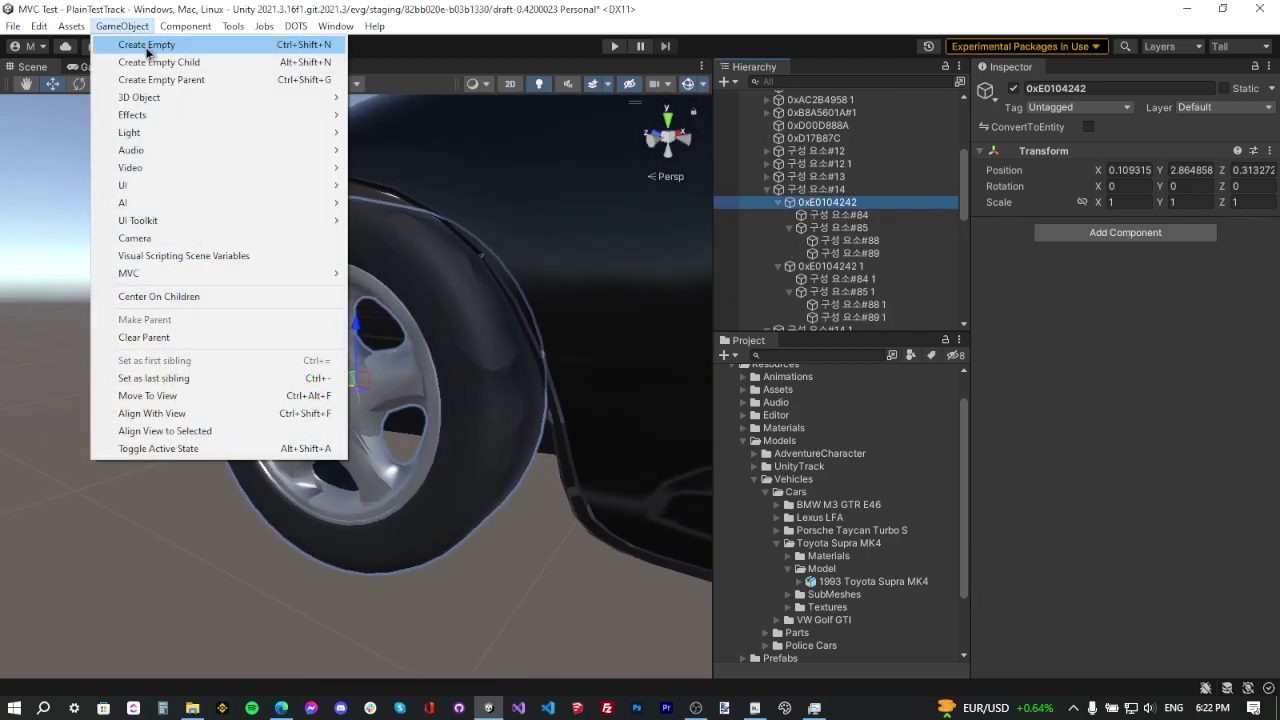
click(150, 45)
text(WheelFL)
key(Return)
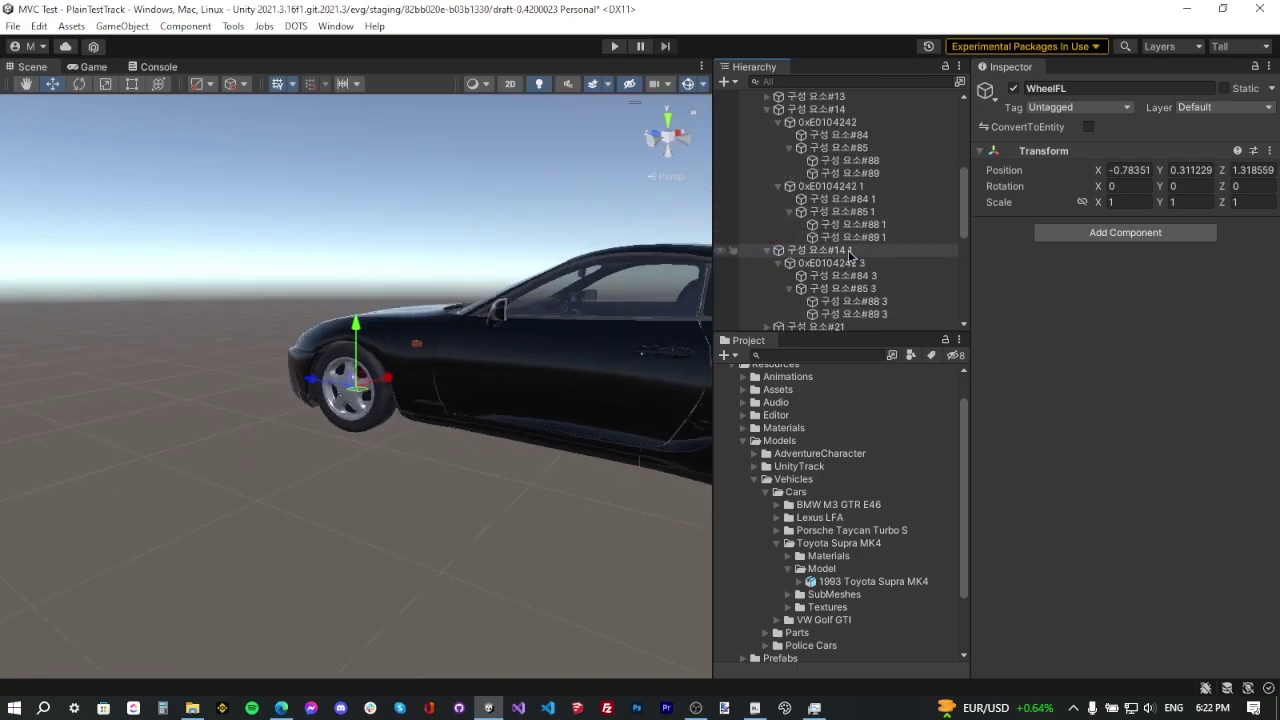
Delete the original wheel groups 구성 요소#14 and 구성 요소#14 1 from the car
click(815, 250)
ctrl+click(815, 108)
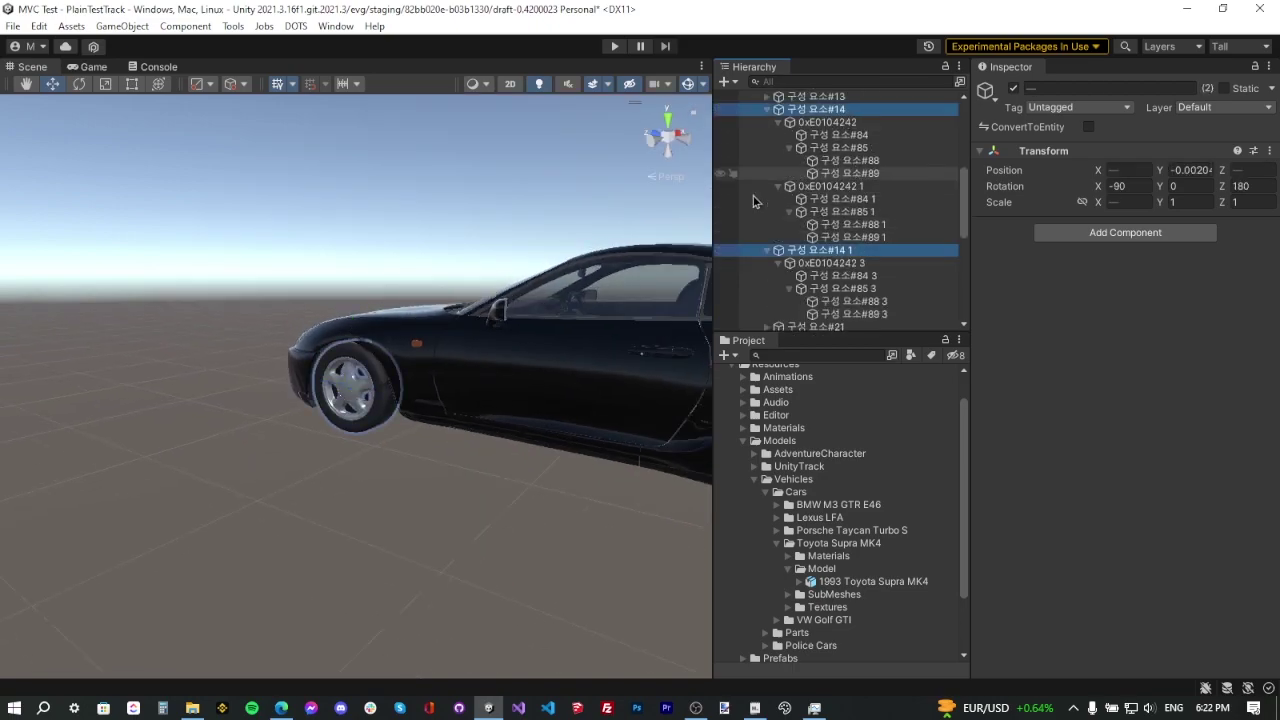
key(Delete)
alt+drag(290, 330, 441, 394)
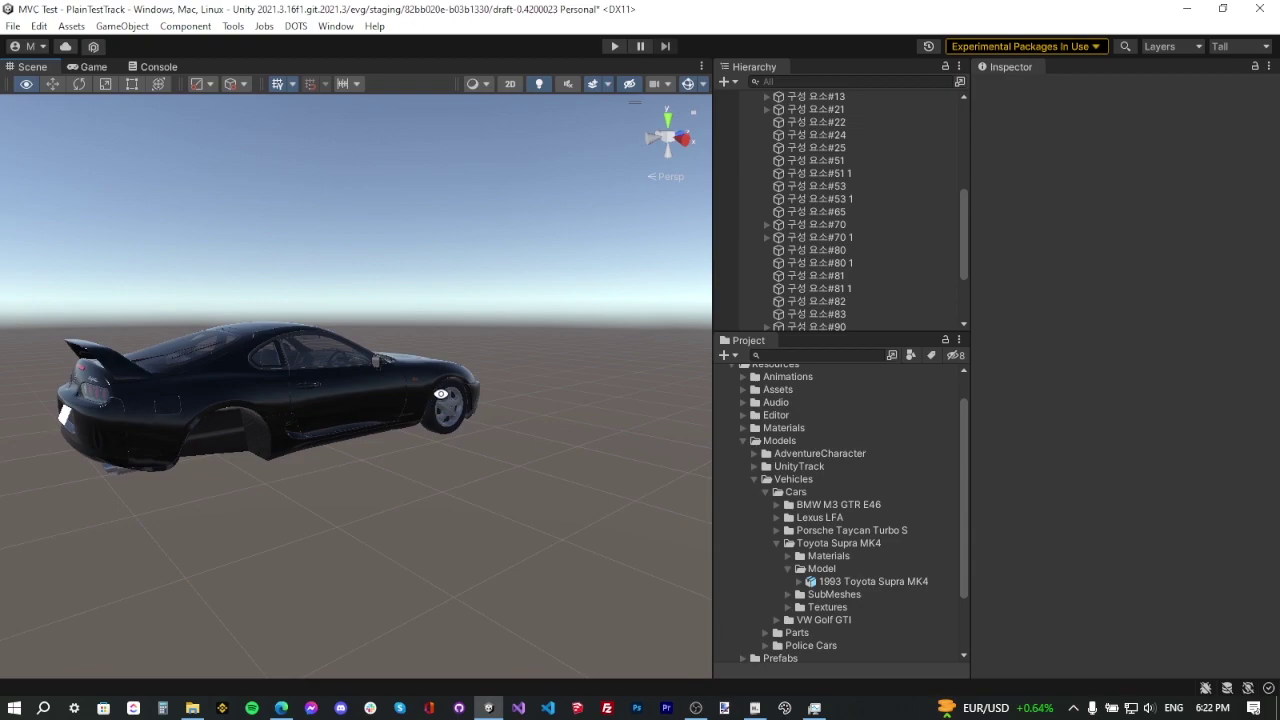
Deactivate the 1993 Toyota Supra MK4 object and order the wheel objects as WheelFL, WheelFR, WheelRL, WheelRR
click(757, 197)
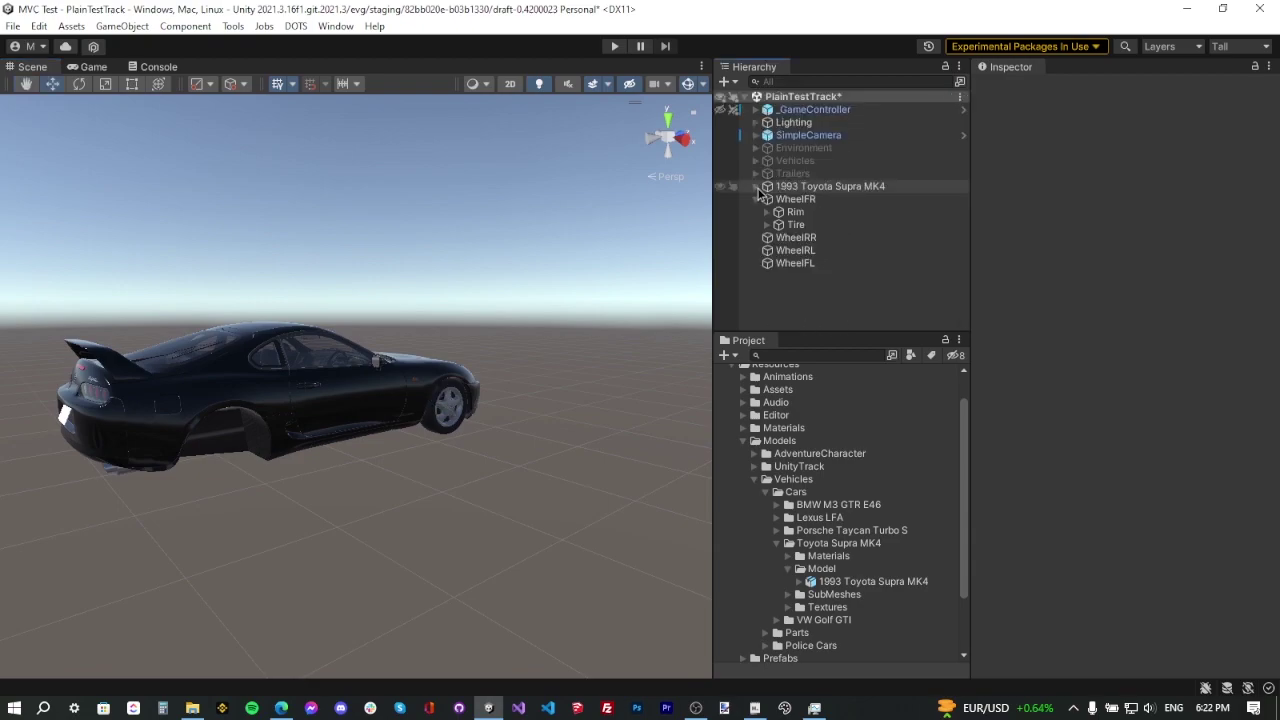
click(848, 188)
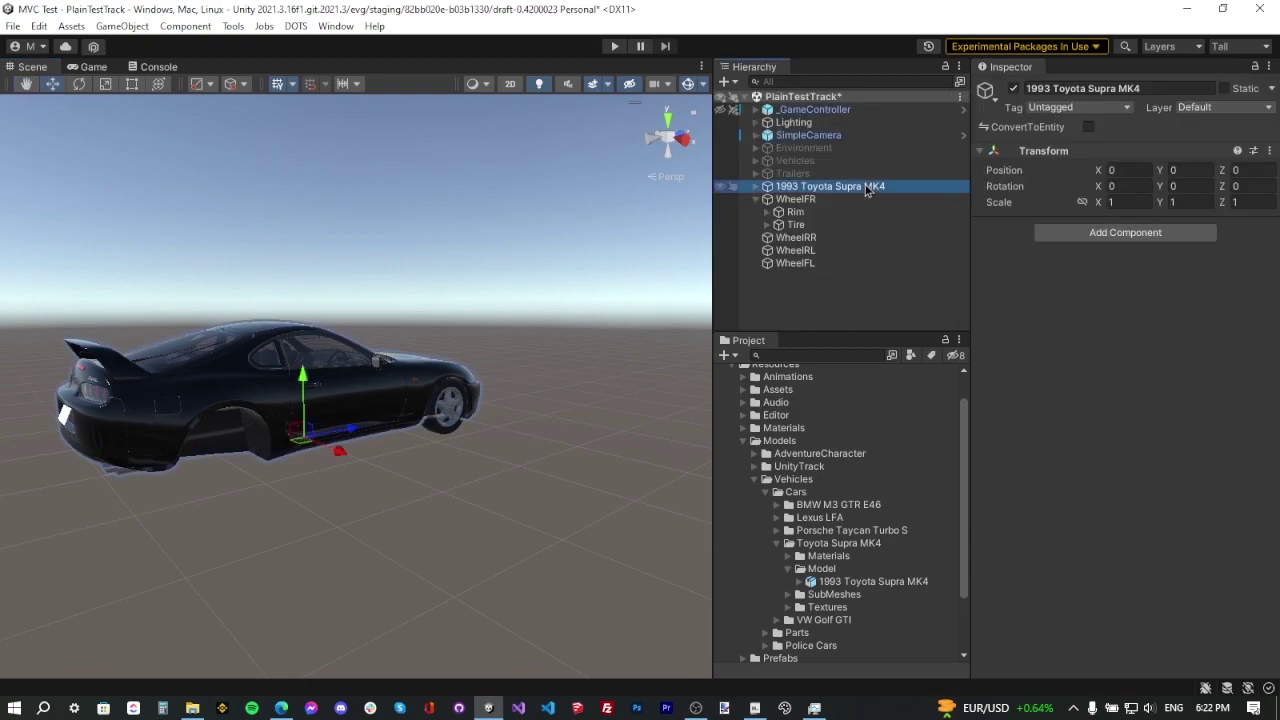
click(1015, 88)
Duplicate WheelFR three times and place one copy each under WheelFL, WheelRL and WheelRR
click(796, 212)
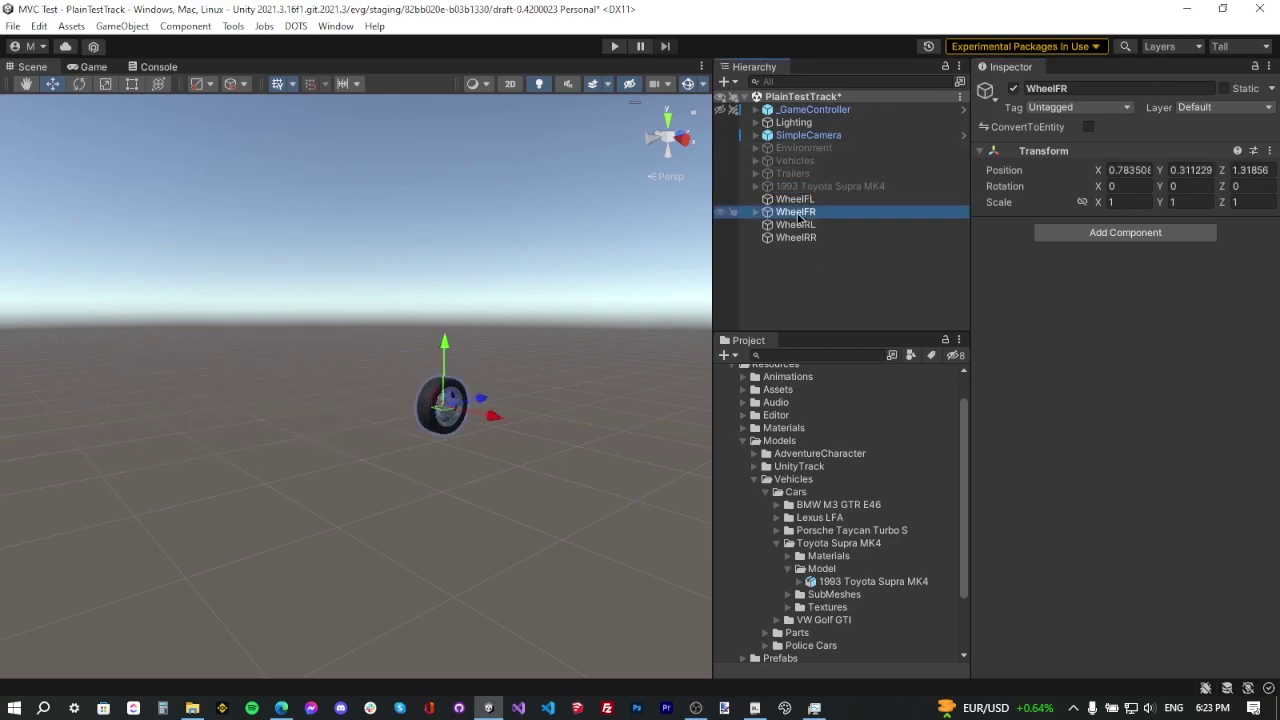
key(ctrl+d)
key(ctrl+d)
key(ctrl+d)
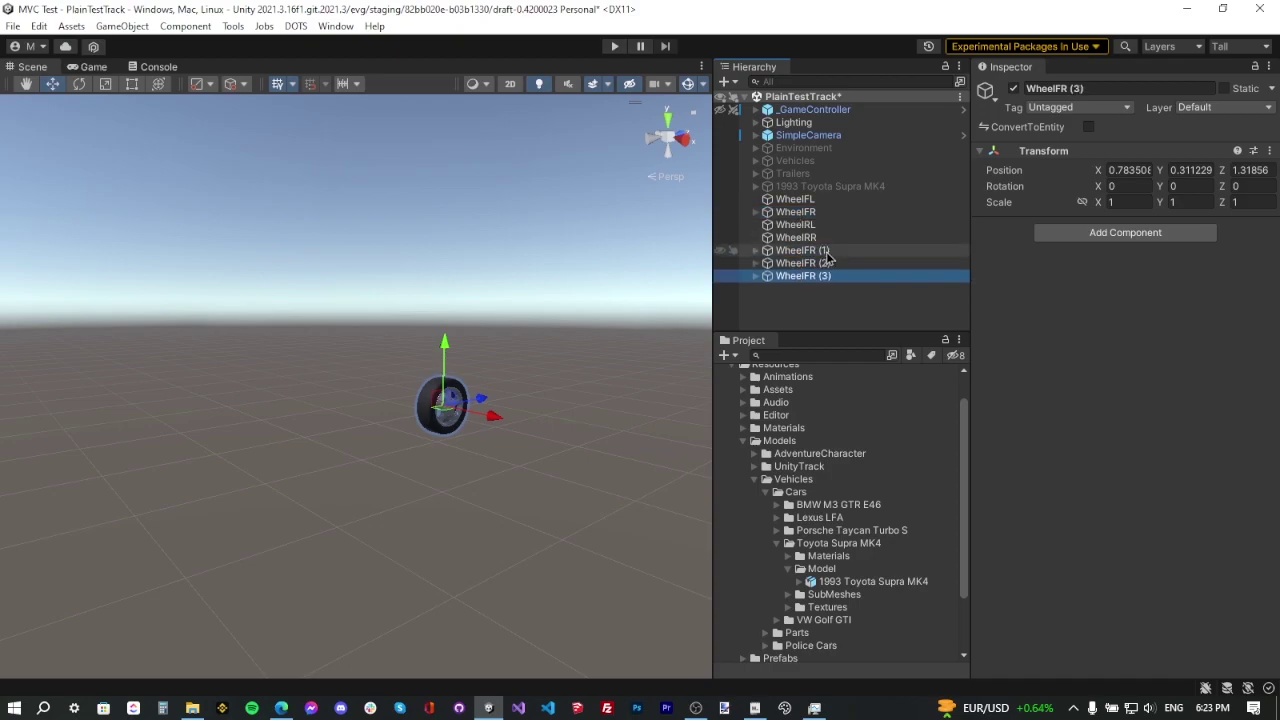
click(820, 251)
drag(827, 258, 800, 263)
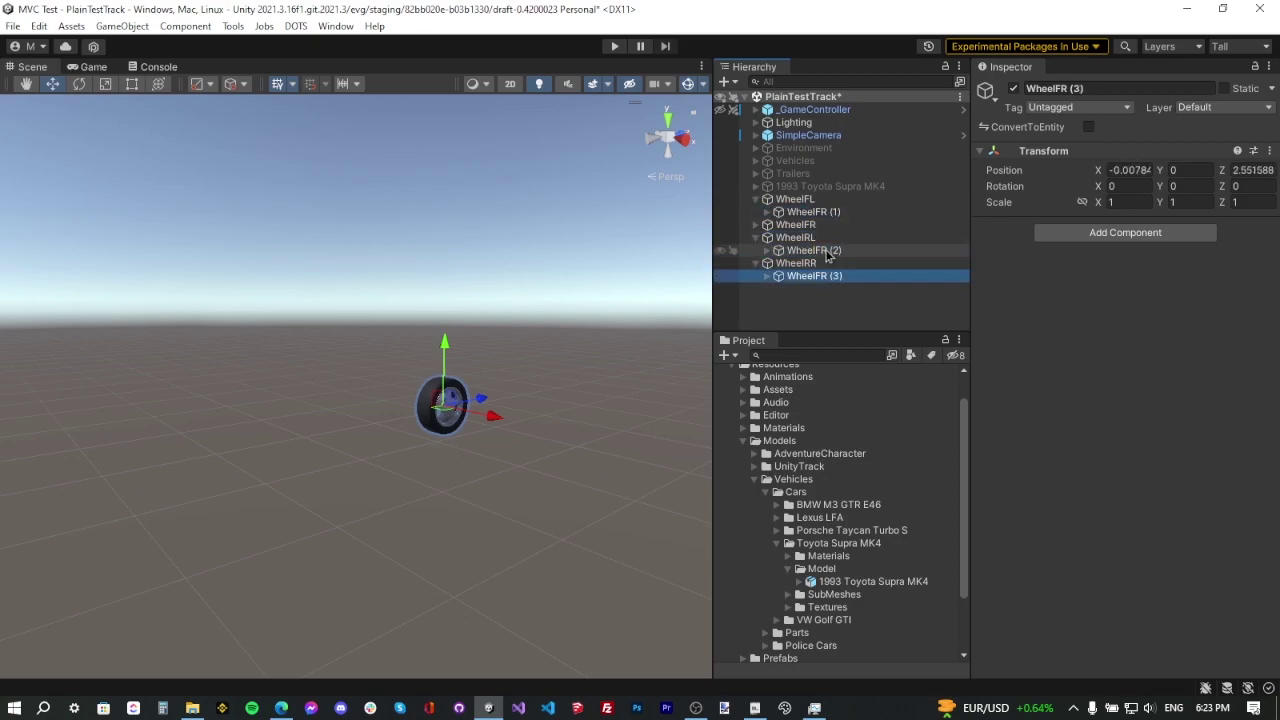
Reset the transforms of the three wheel copies placed under WheelFL, WheelRL and WheelRR
ctrl+click(822, 251)
ctrl+click(822, 212)
right_click(1065, 152)
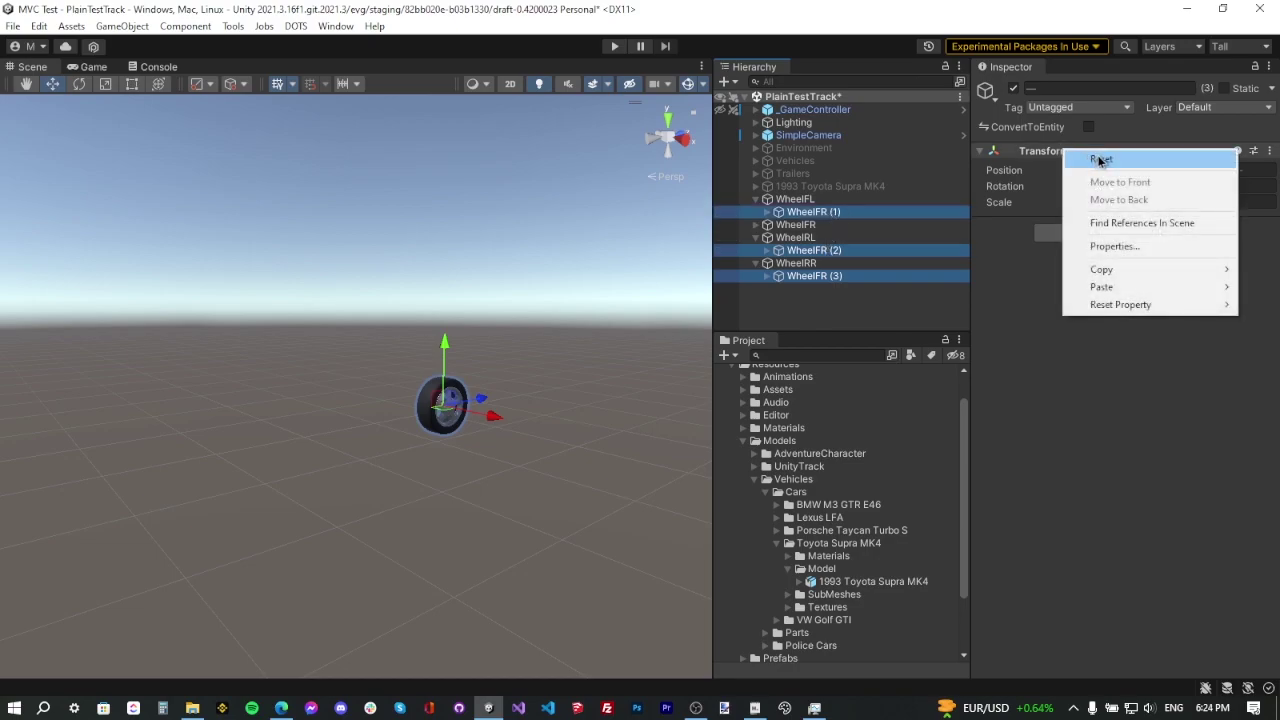
click(1100, 161)
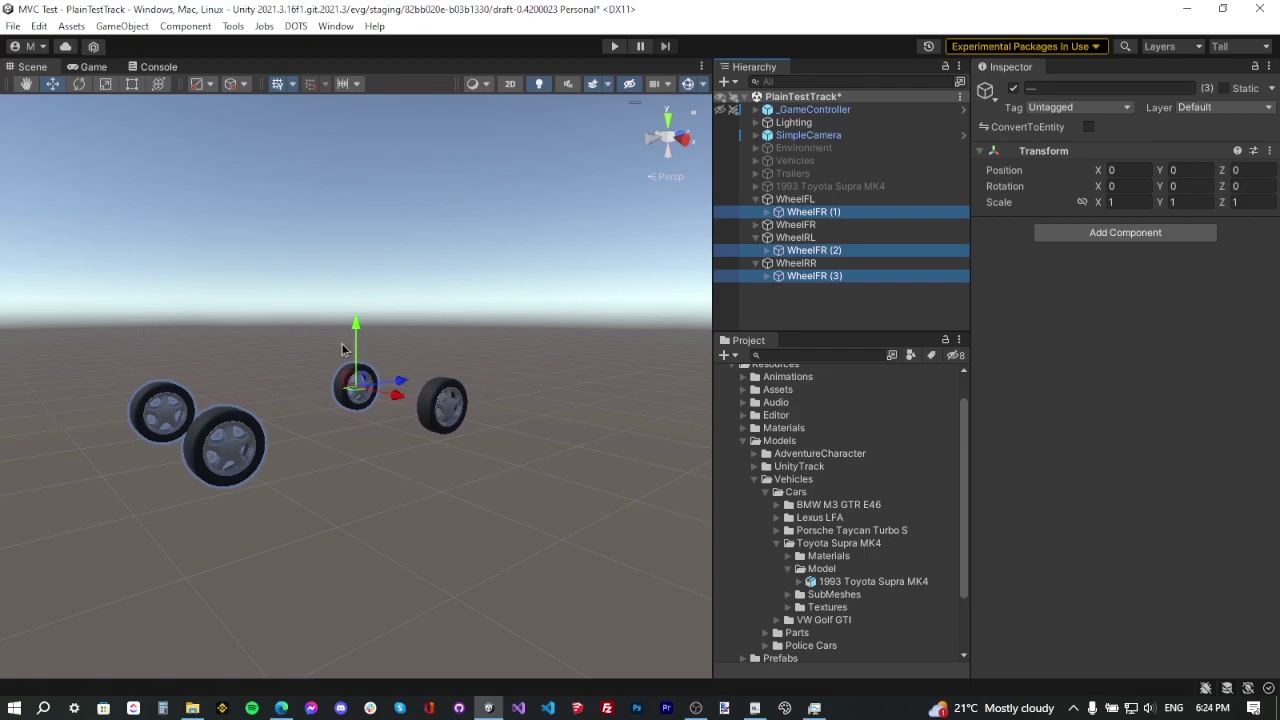
mouse_move(203, 345)
alt+mouse_down()
mouse_move(531, 334)
mouse_move(415, 354)
mouse_move(190, 362)
alt+mouse_up()
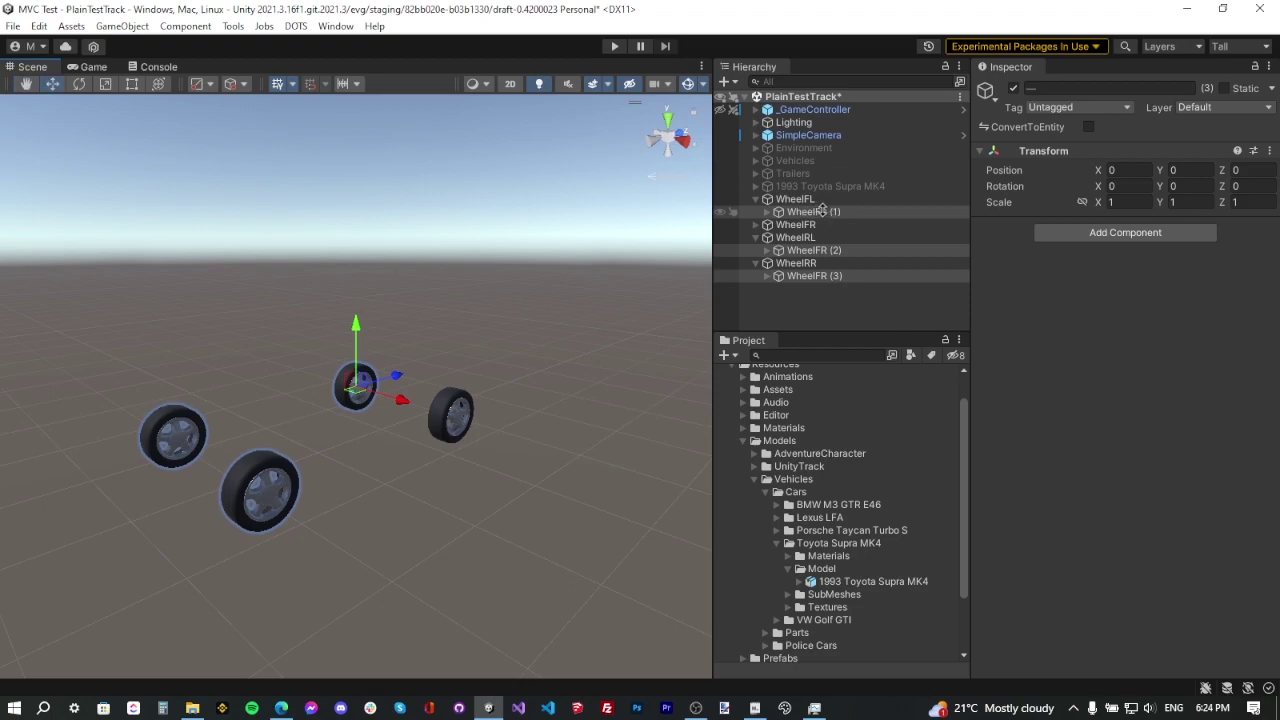
Set the Y rotation of the wheel copy WheelFR (1) inside WheelFL to 180
double_click(795, 200)
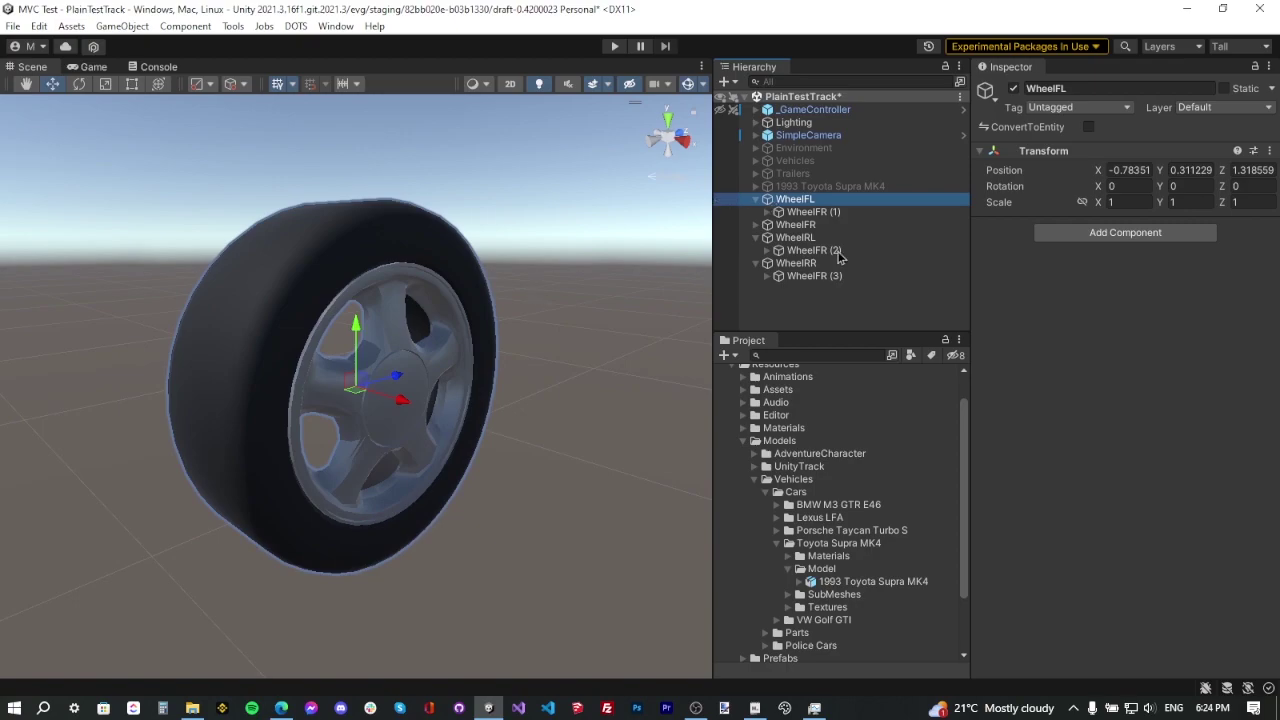
click(786, 213)
click(1180, 186)
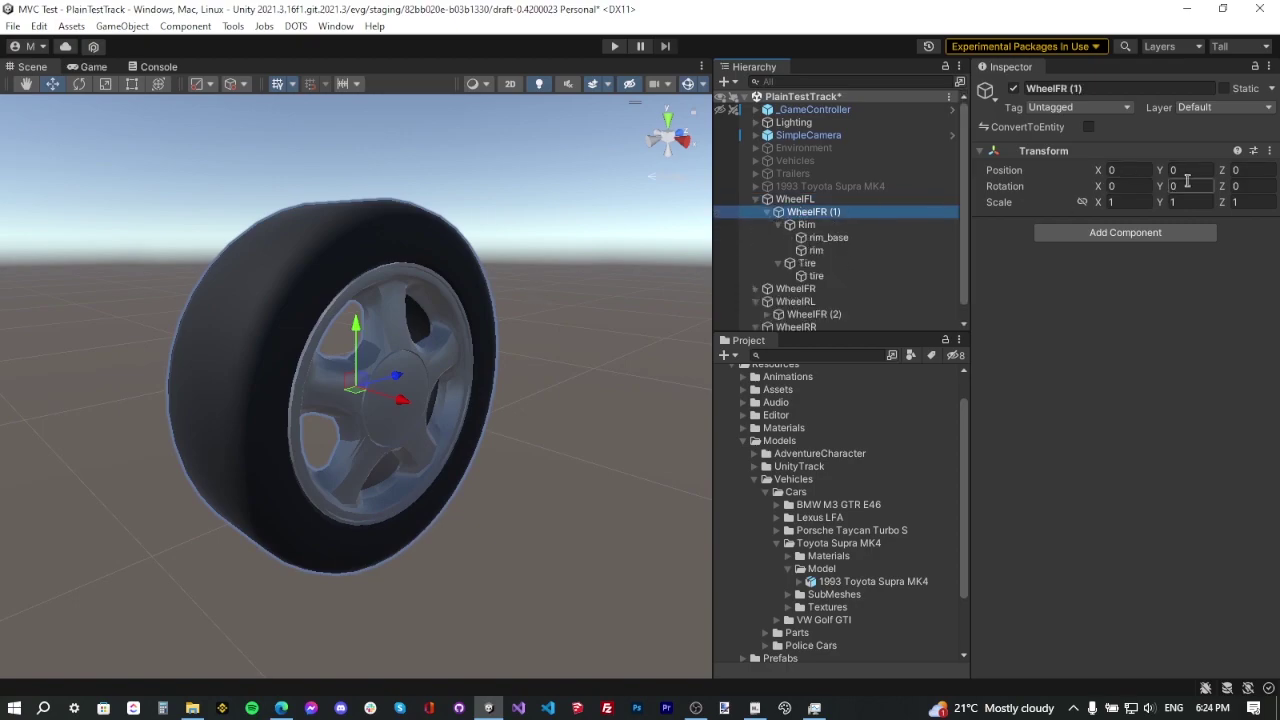
text(180)
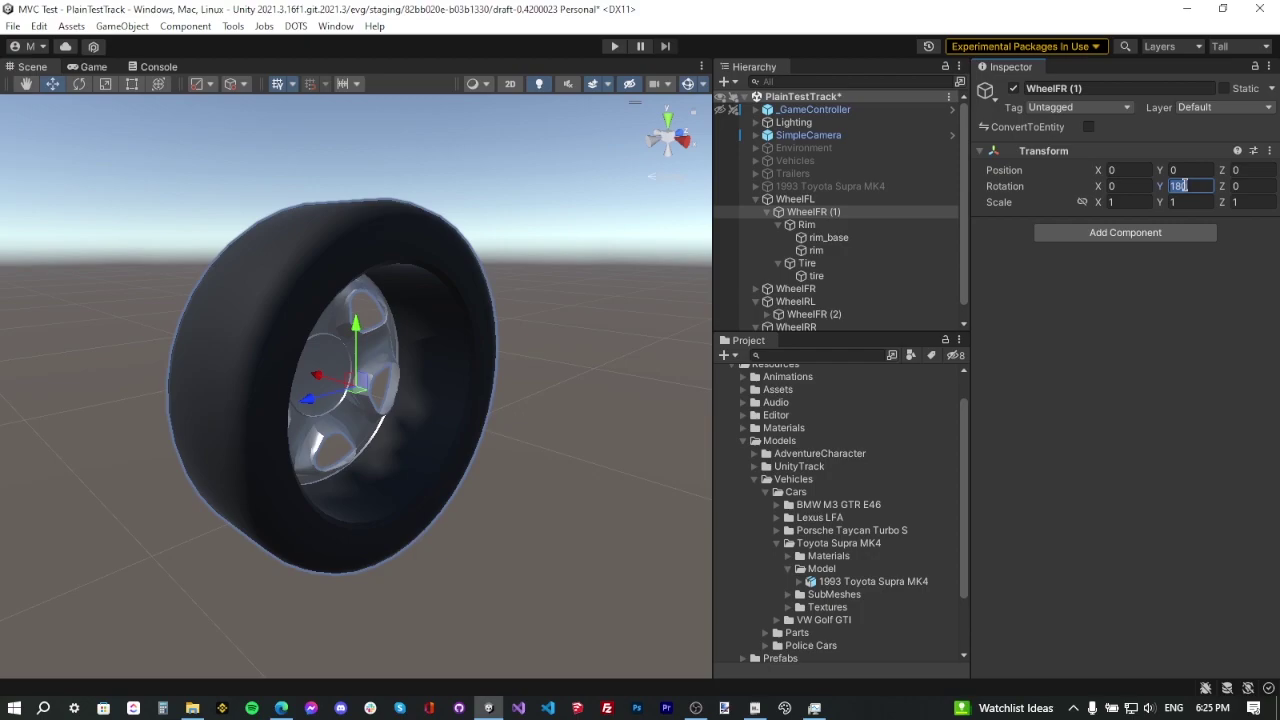
Move rim_base, rim and tire directly under WheelFL and delete the emptied WheelFR (1) group
click(828, 237)
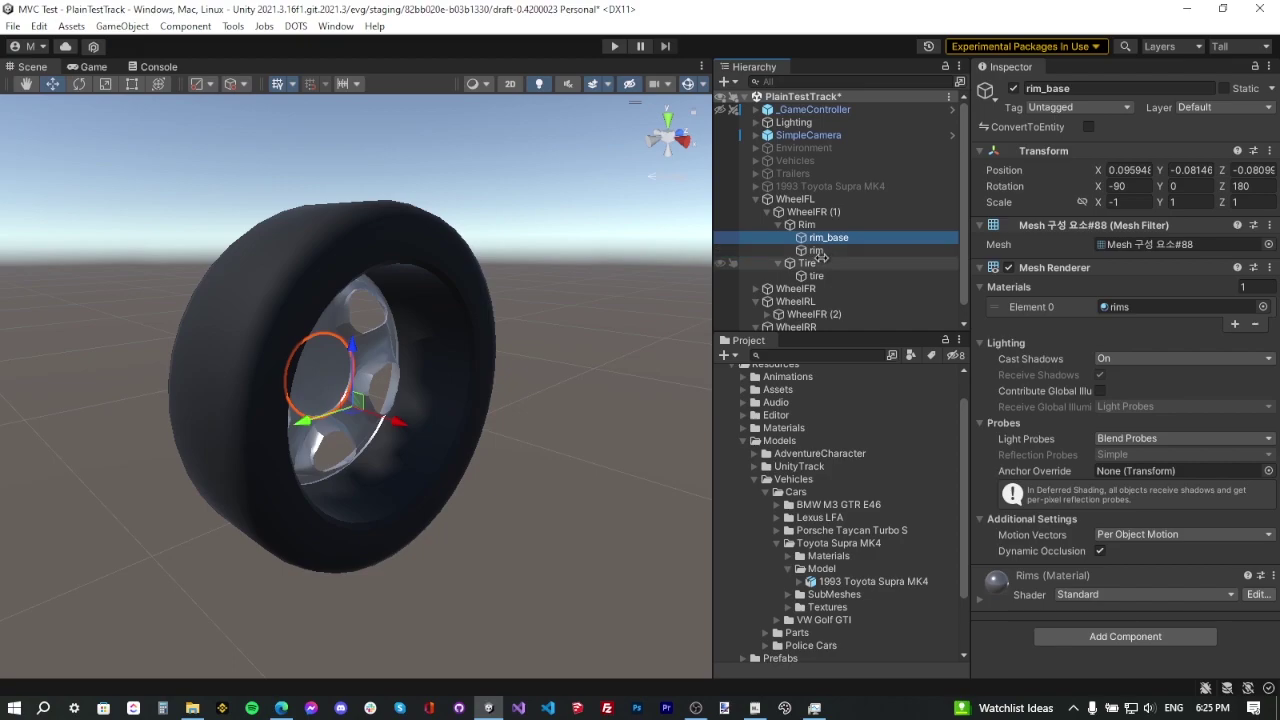
ctrl+click(816, 250)
ctrl+click(816, 275)
drag(838, 243, 808, 203)
click(812, 212)
key(Delete)
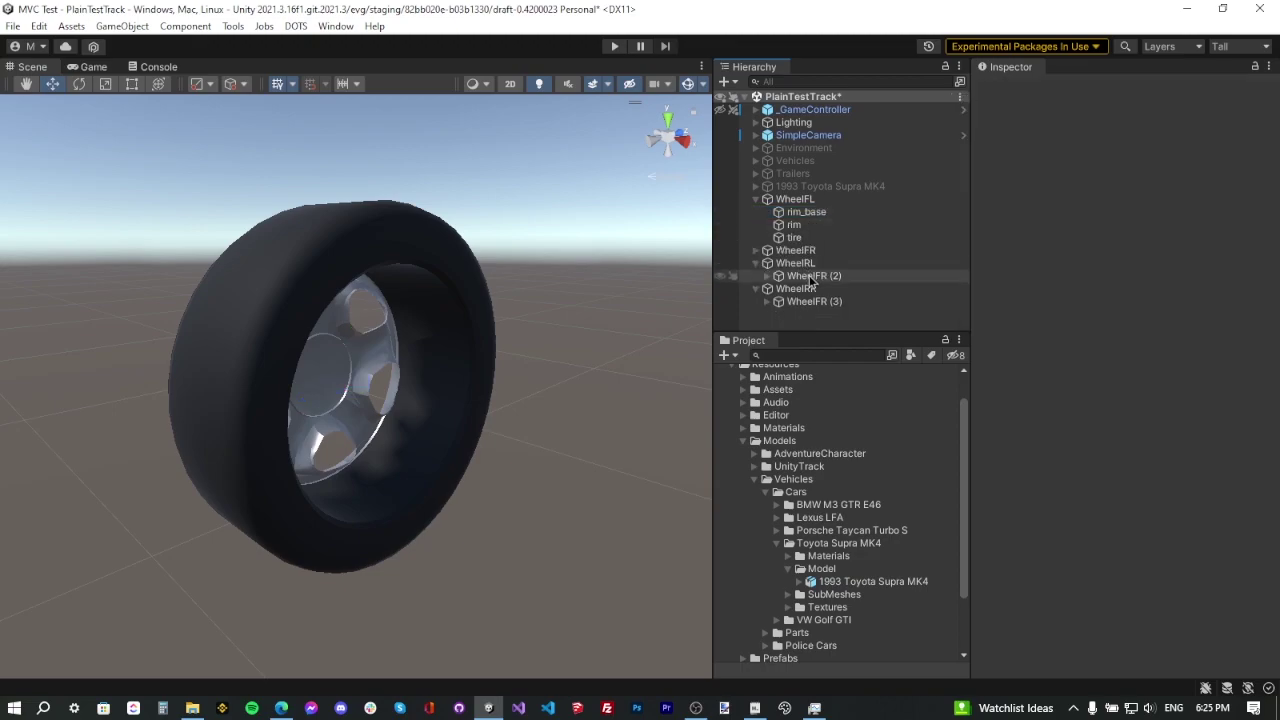
Rotate WheelFR (2) 180 degrees about Y, and replace the group with its rim_base, rim and tire directly under WheelRL
click(810, 277)
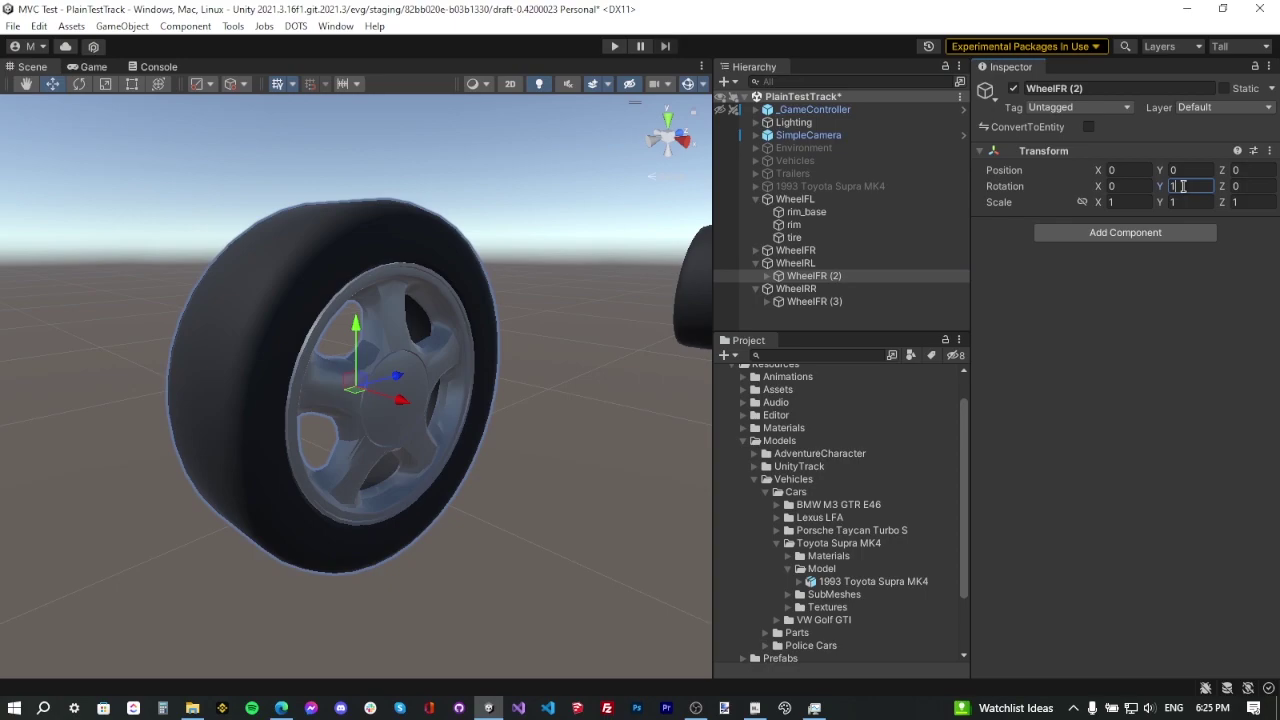
click(830, 260)
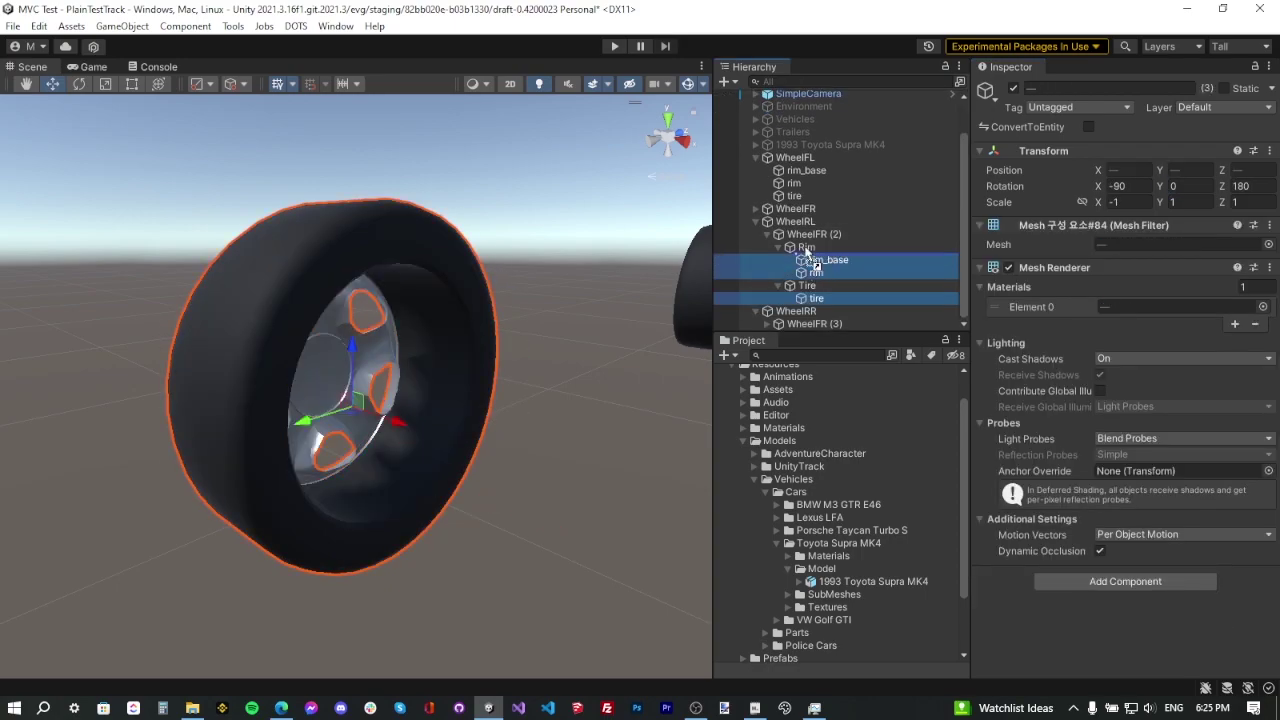
key(ctrl+z)
Move rim_base, rim and tire directly under WheelRR and delete the emptied WheelFR (3) group
click(812, 324)
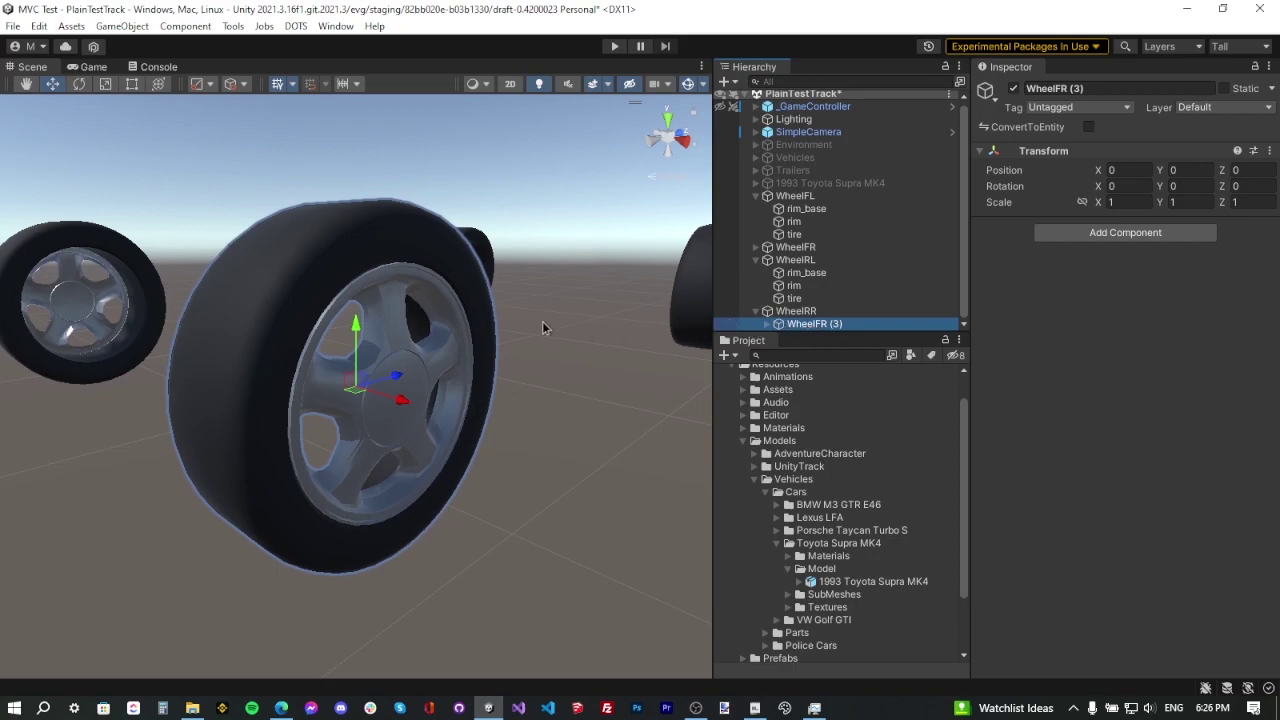
click(767, 324)
click(778, 324)
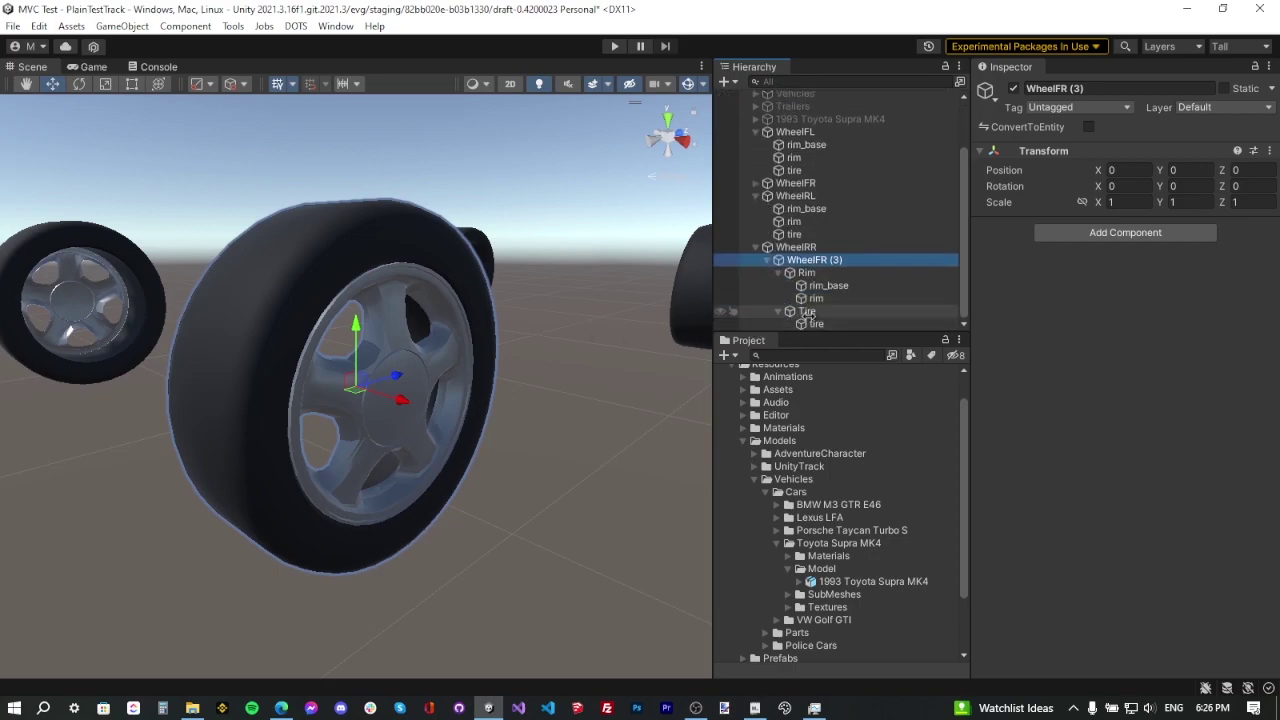
click(828, 285)
ctrl+click(816, 298)
ctrl+click(794, 324)
drag(794, 324, 827, 259)
click(827, 259)
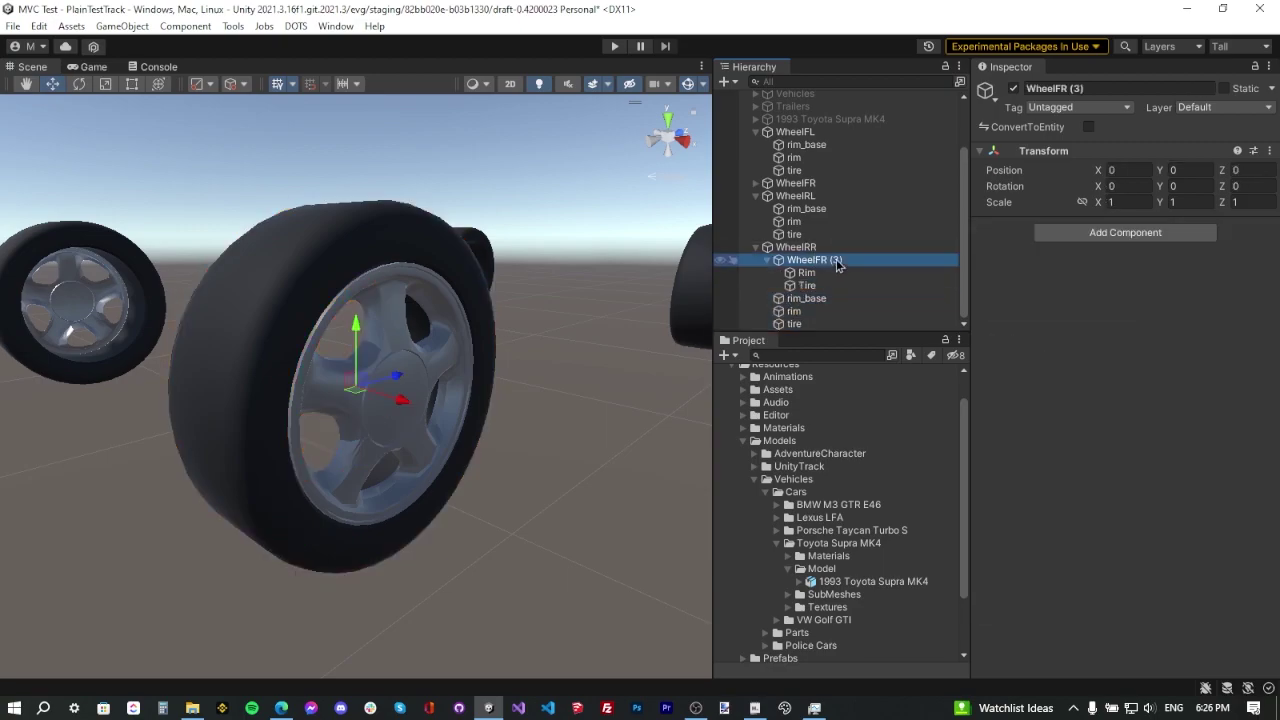
key(Delete)
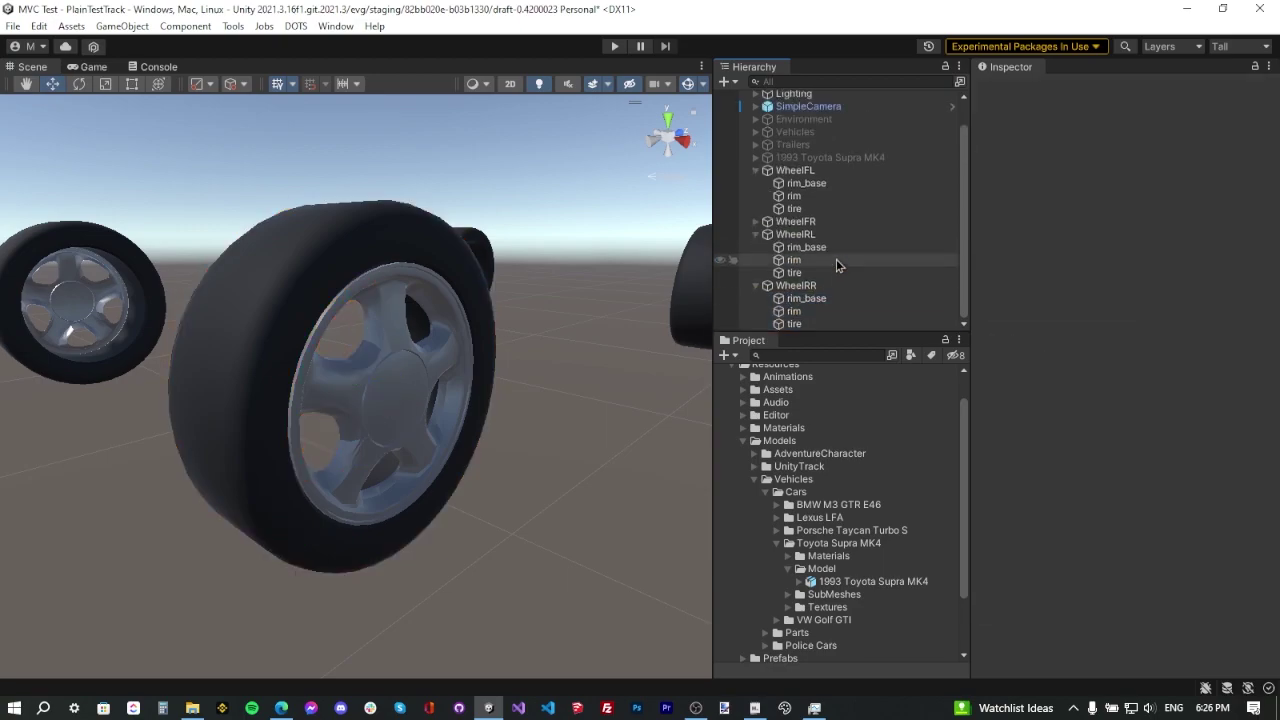
Create two empty child objects named Rim and Tire under WheelFL, matching the structure of WheelFR
click(756, 222)
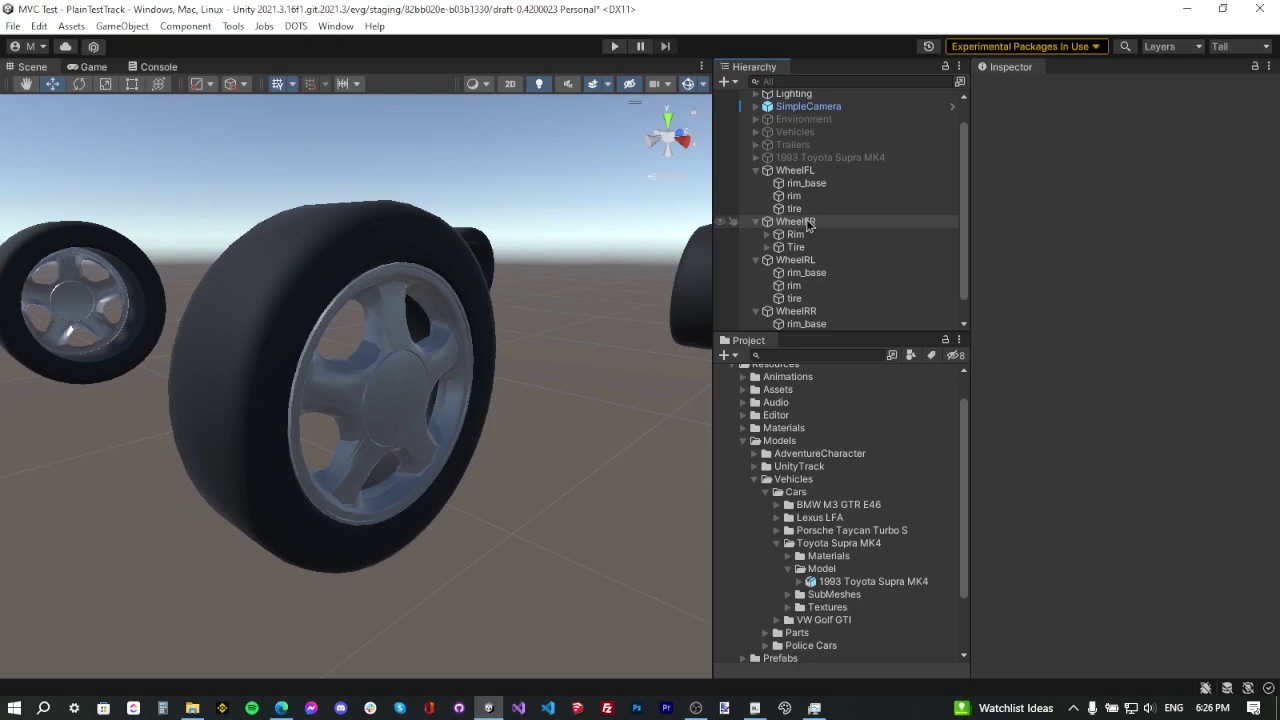
click(756, 222)
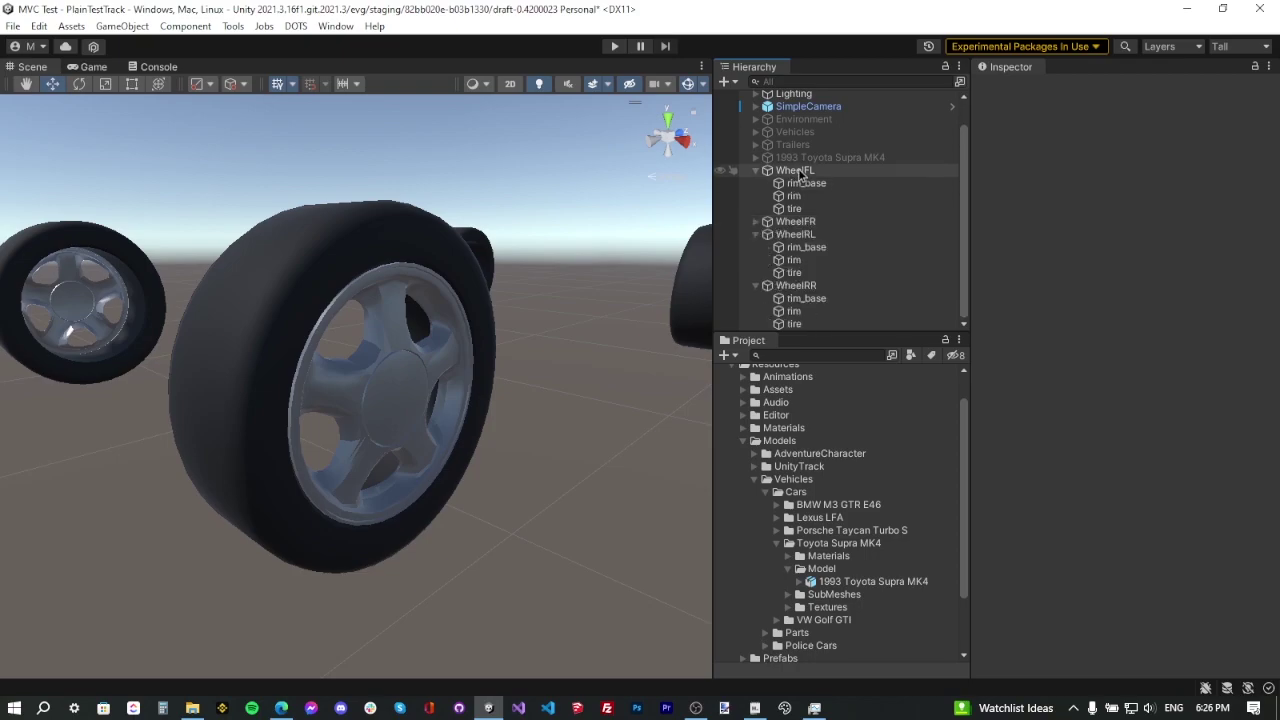
double_click(798, 172)
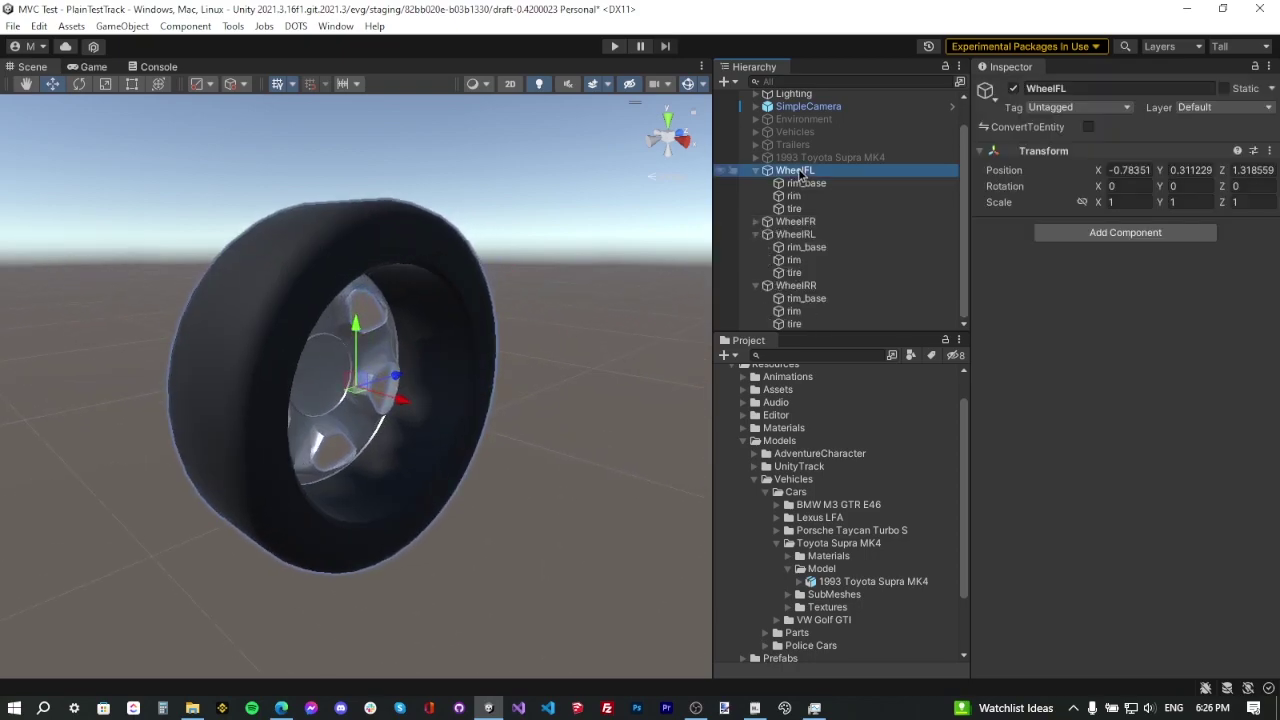
right_click(800, 174)
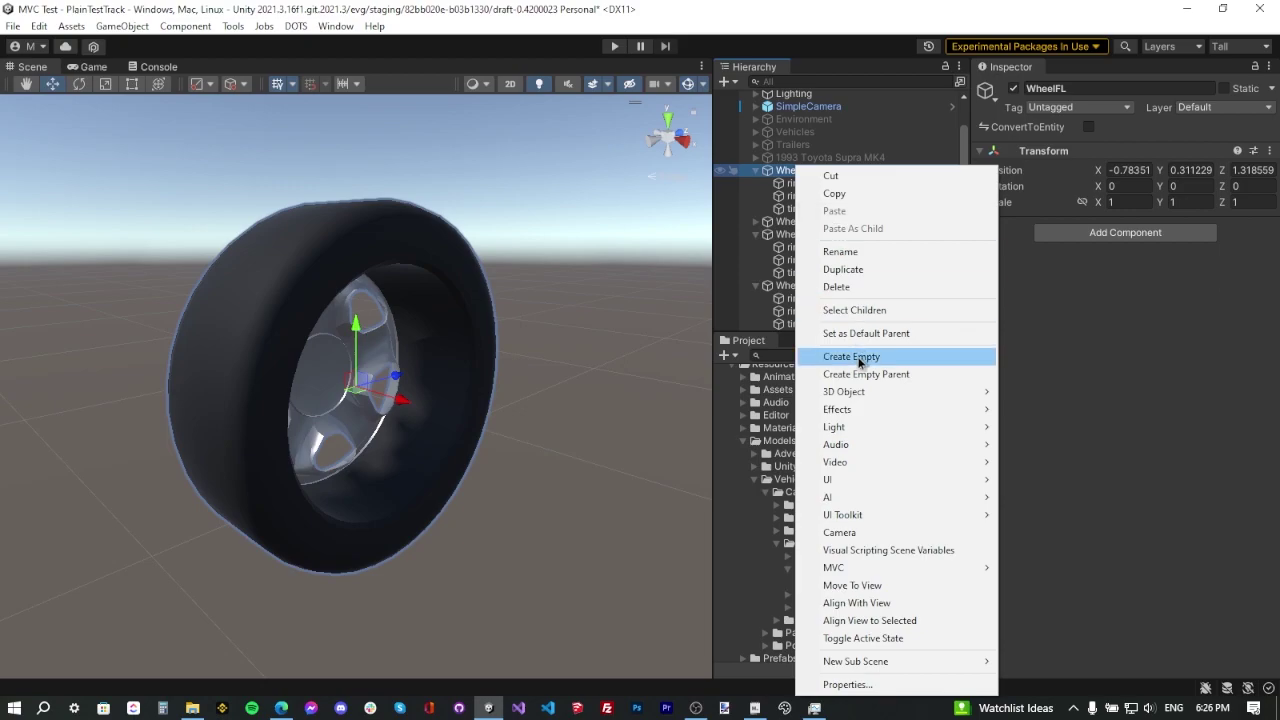
click(851, 357)
text(Rim)
key(Return)
key(ctrl+d)
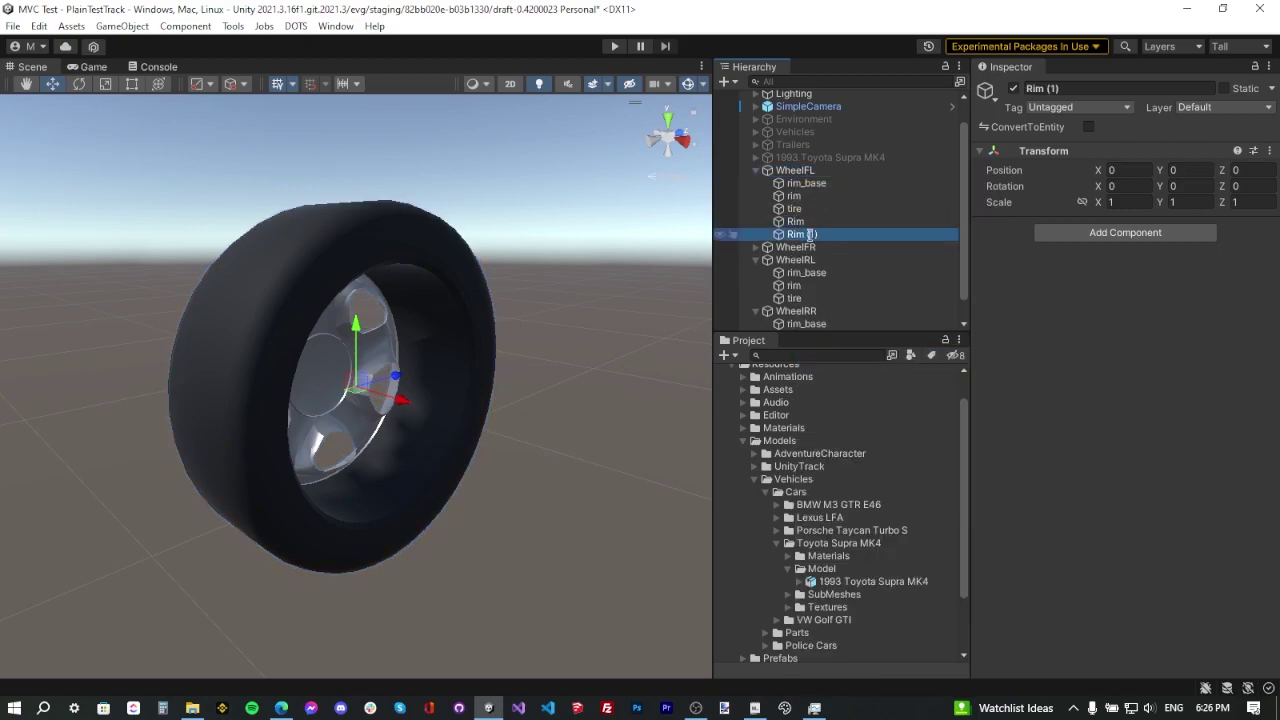
click(1068, 89)
text(Tire)
Place the WheelFL tire mesh inside Tire and its rim_base and rim meshes inside Rim
mouse_move(794, 208)
mouse_down()
mouse_move(796, 222)
mouse_move(796, 209)
mouse_up()
click(797, 198)
shift+click(805, 184)
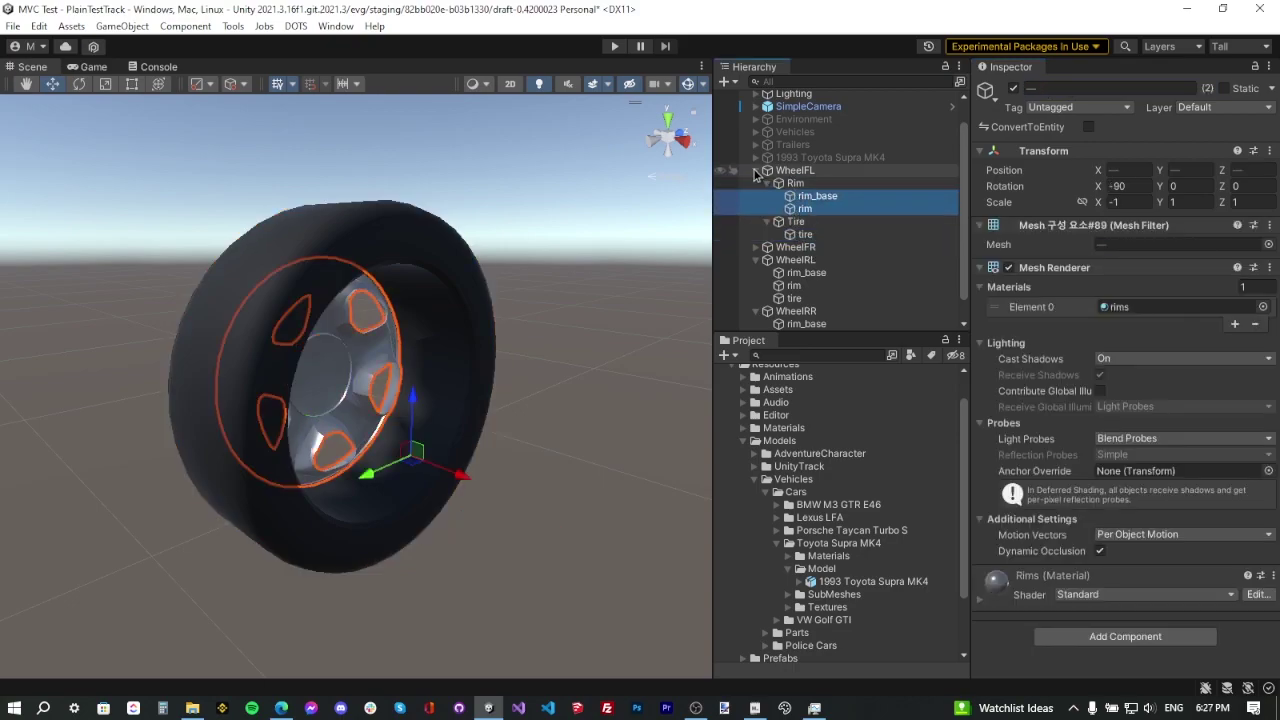
click(756, 171)
Create two empty child objects named Rim and Tire under WheelRL
double_click(797, 225)
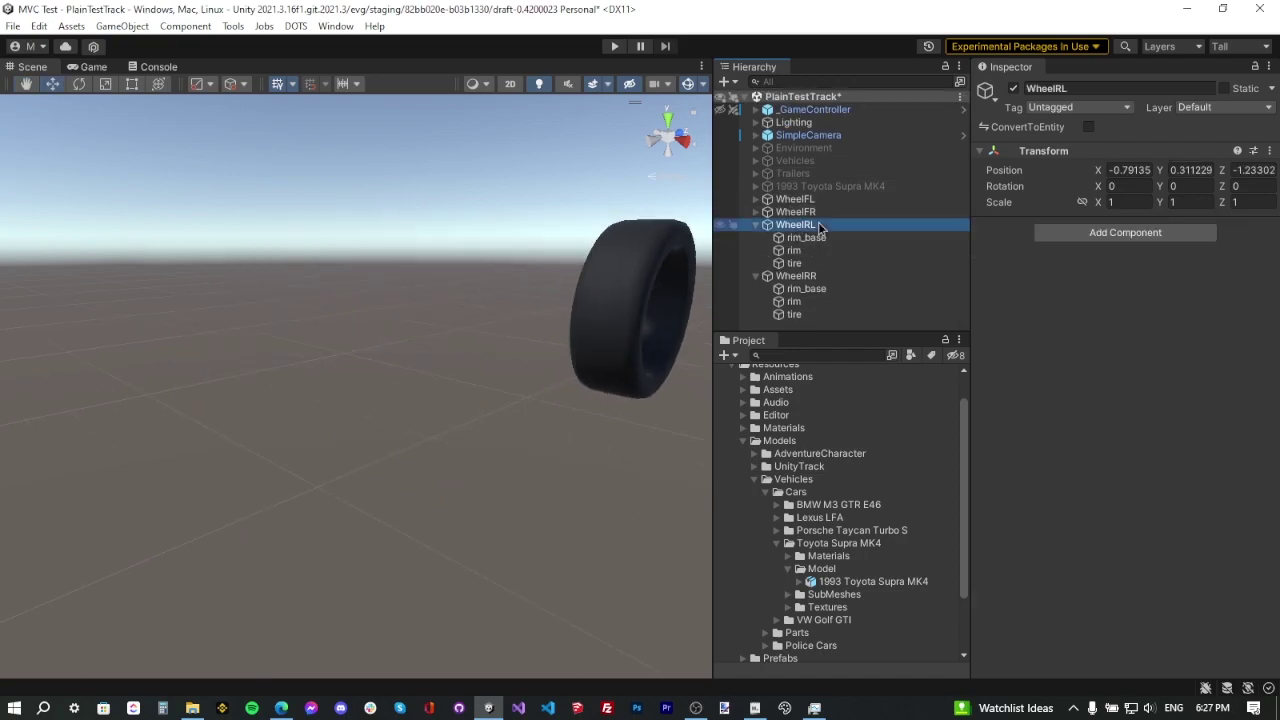
right_click(802, 226)
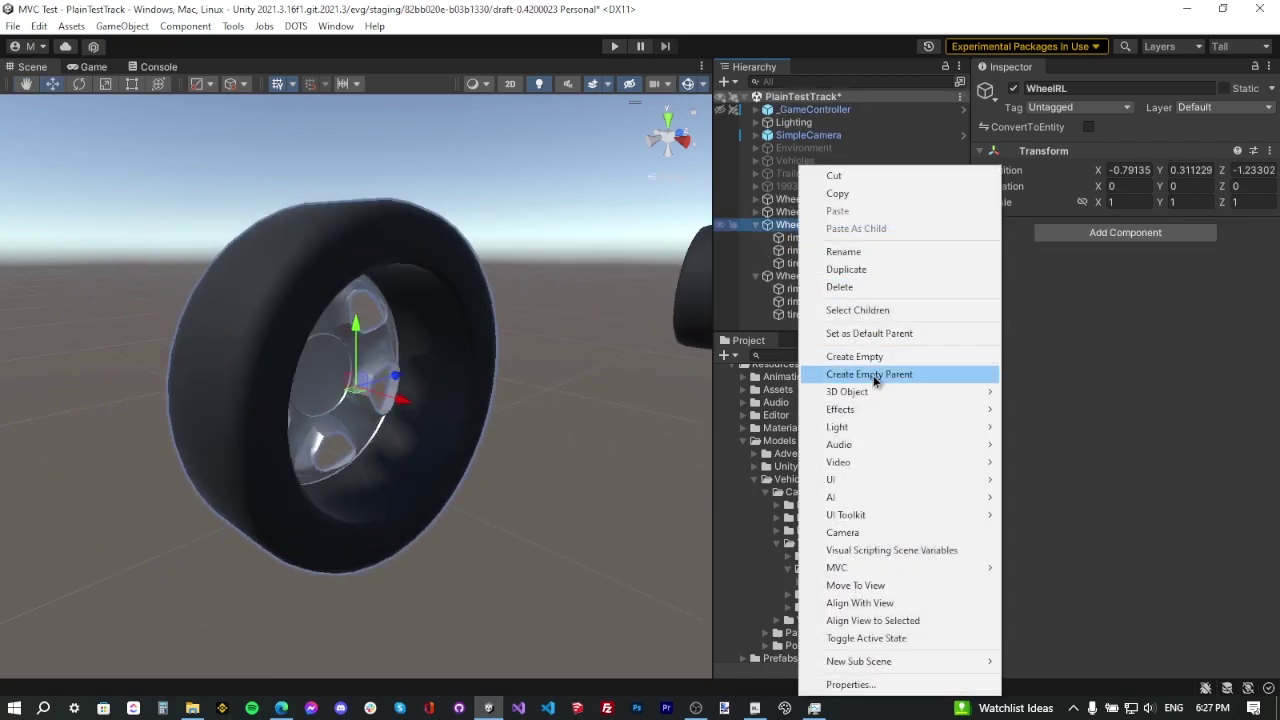
click(860, 356)
text(Rim)
key(Return)
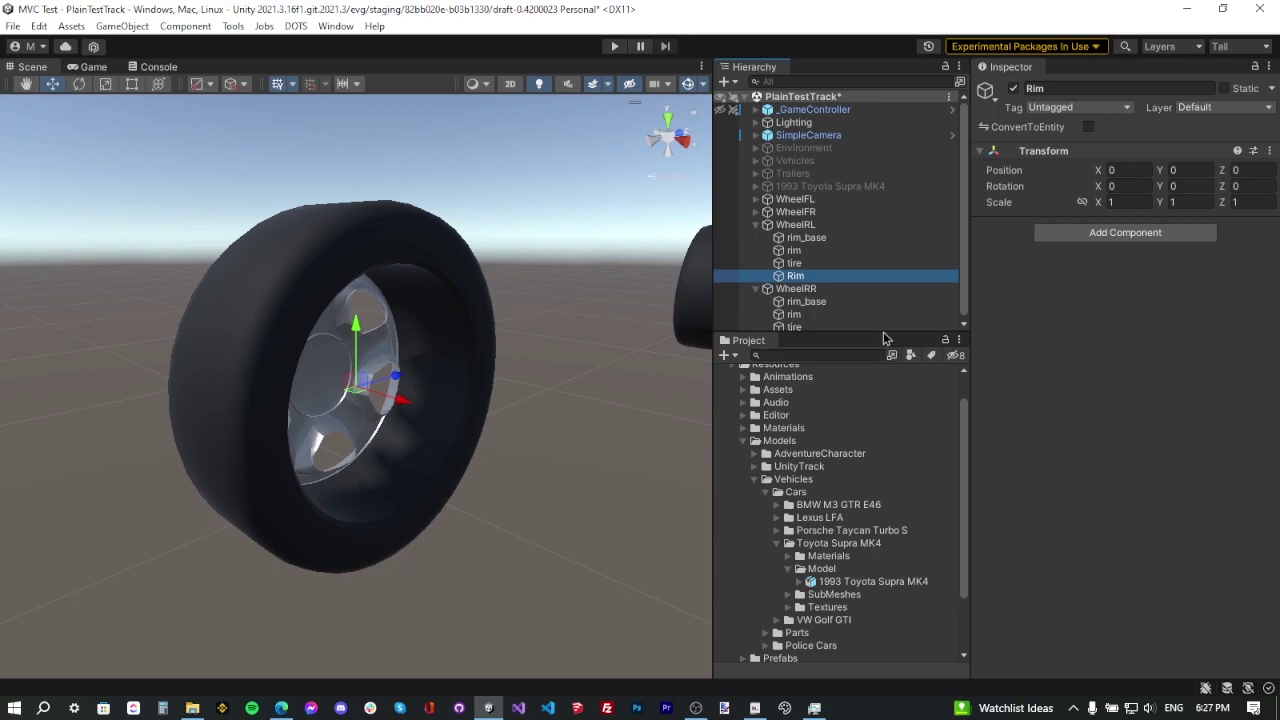
key(ctrl+d)
click(1054, 88)
text(Ti)
Place the WheelRL tire mesh inside Tire and its rim_base and rim meshes inside Rim
mouse_move(795, 263)
mouse_down()
mouse_move(808, 303)
mouse_move(797, 288)
mouse_move(808, 272)
mouse_up()
click(806, 237)
shift+click(798, 251)
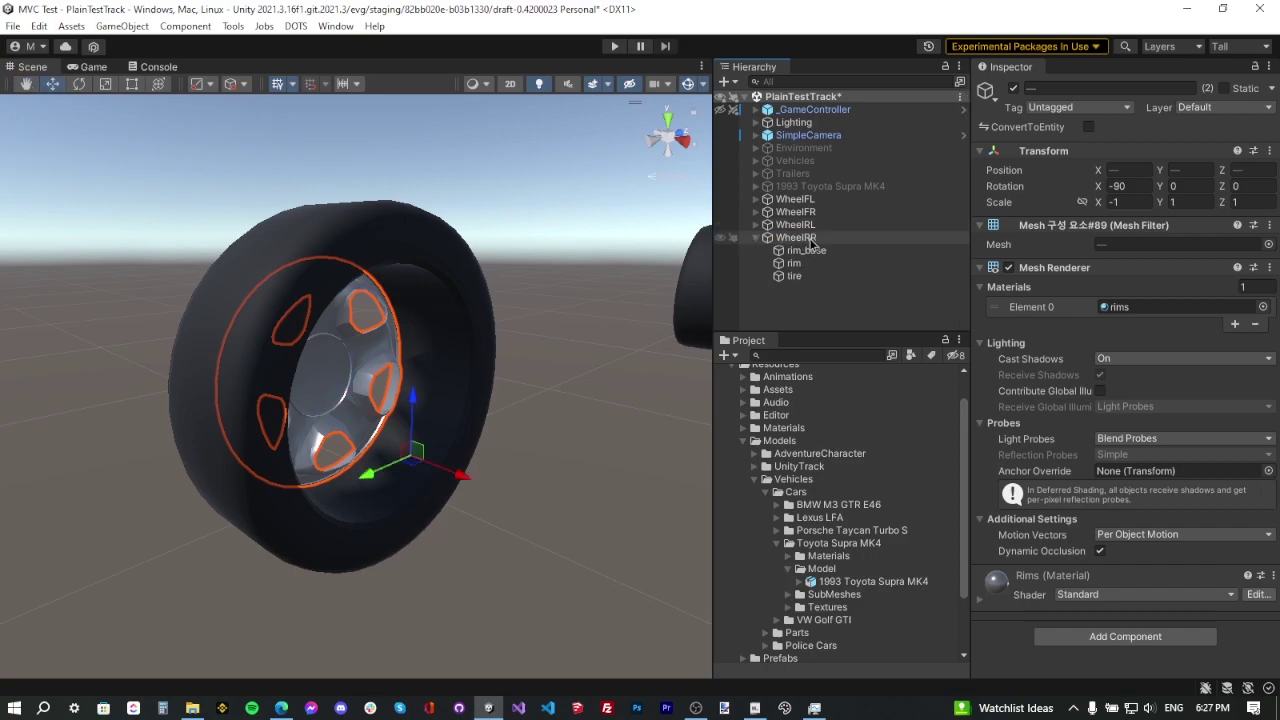
Create two empty child objects named Rim and Tire under WheelRR
double_click(806, 238)
right_click(806, 238)
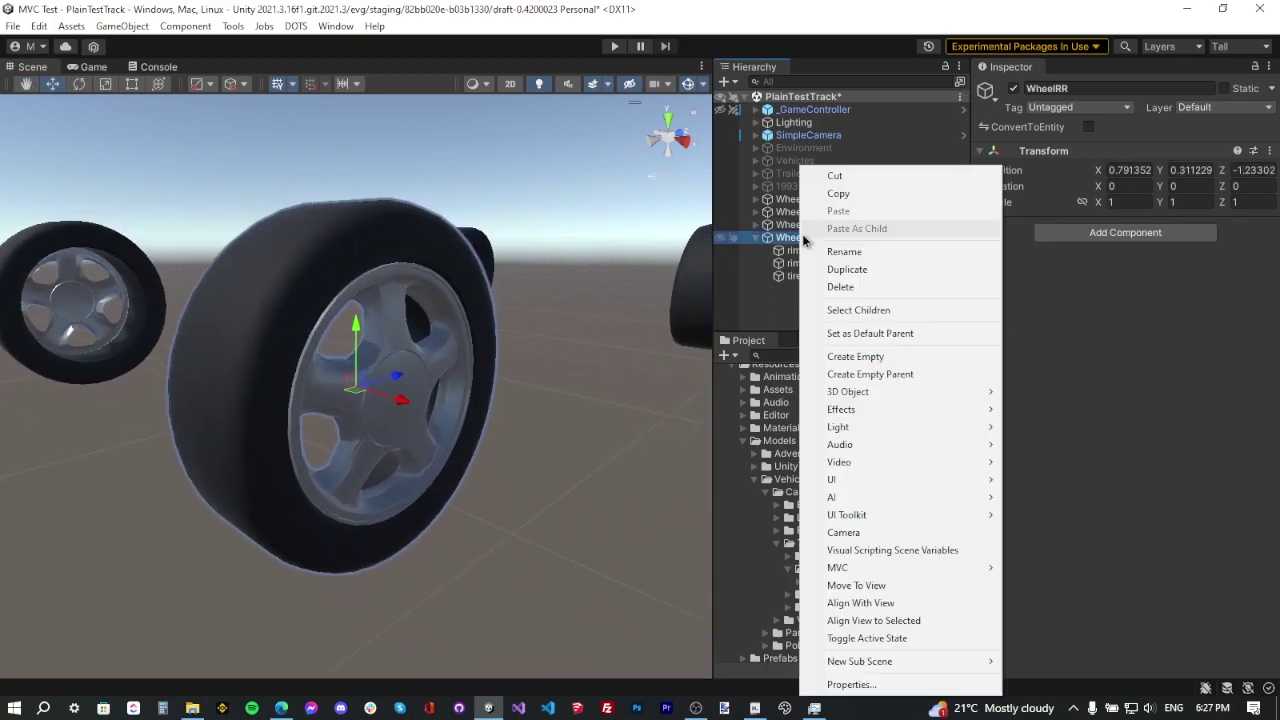
click(855, 356)
text(Rim)
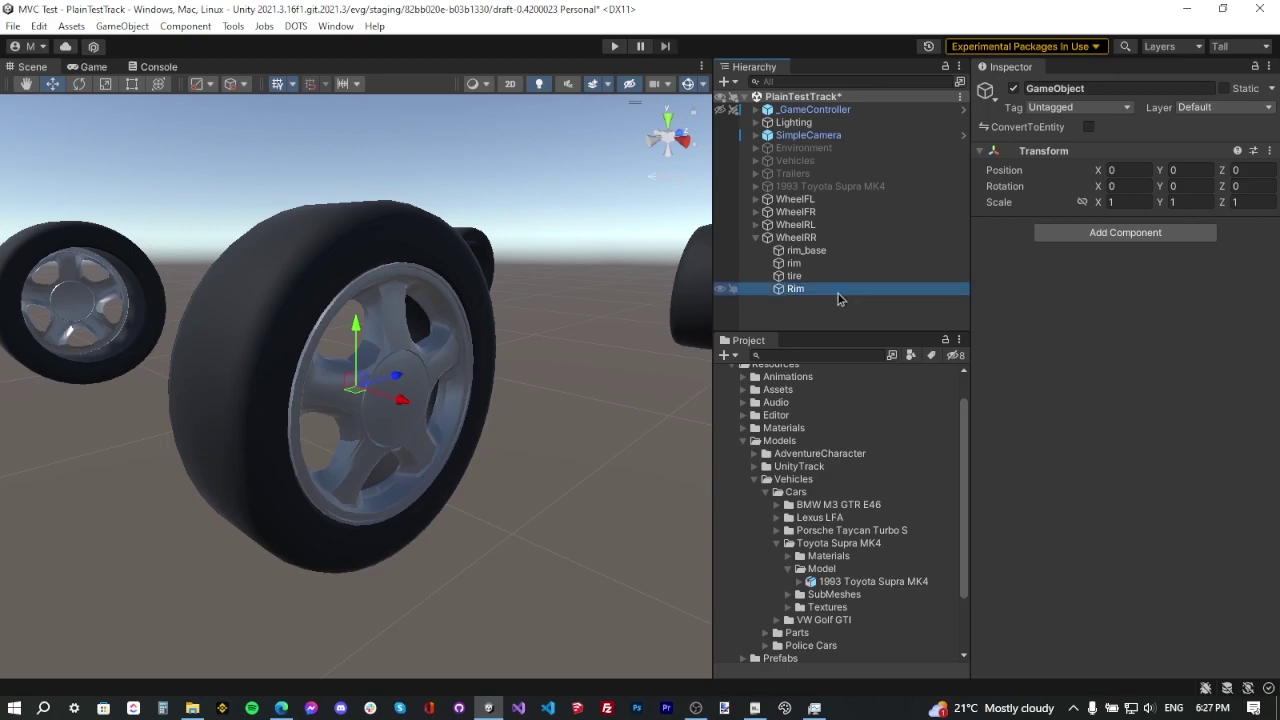
key(ctrl+d)
click(1090, 88)
text(Tire)
Place the WheelRR tire mesh inside Tire and its rim_base and rim meshes inside Rim
click(795, 278)
mouse_move(795, 278)
mouse_down()
mouse_move(800, 304)
mouse_move(797, 276)
mouse_up()
click(806, 251)
shift+click(805, 265)
click(756, 237)
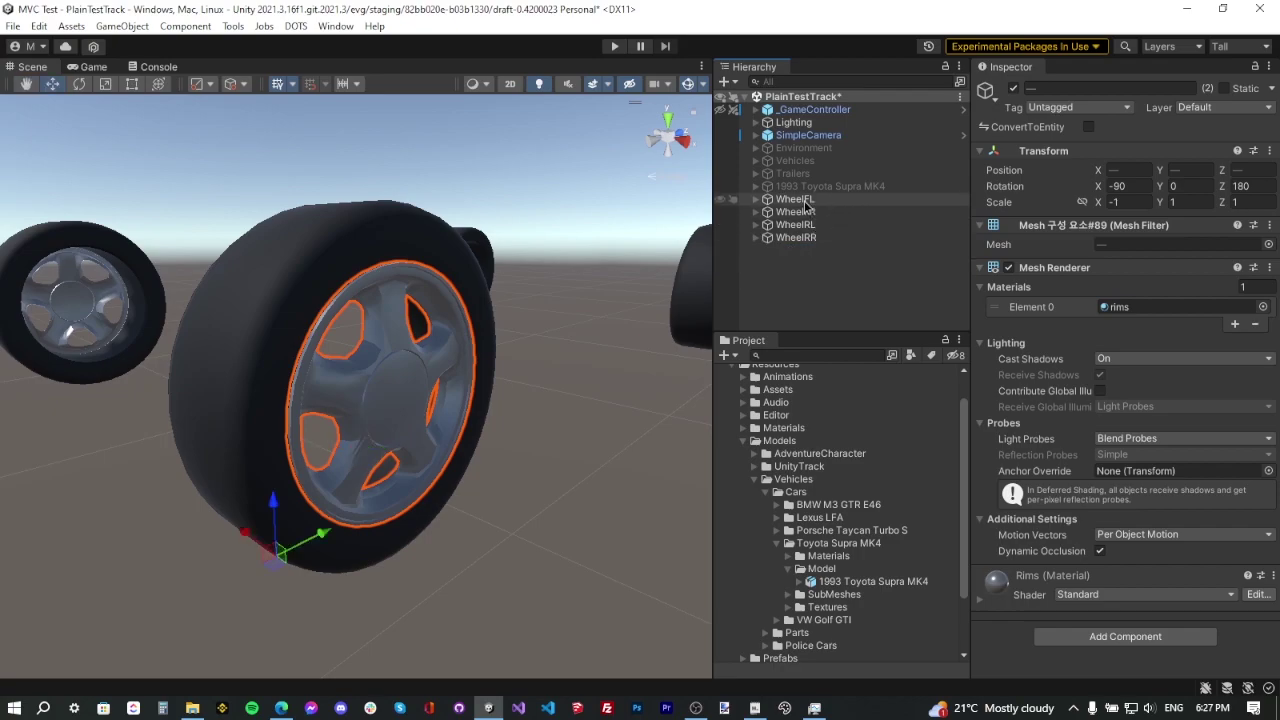
Save the scene and reactivate the 1993 Toyota Supra MK4 object
click(800, 290)
scroll(449, 301, down, 8)
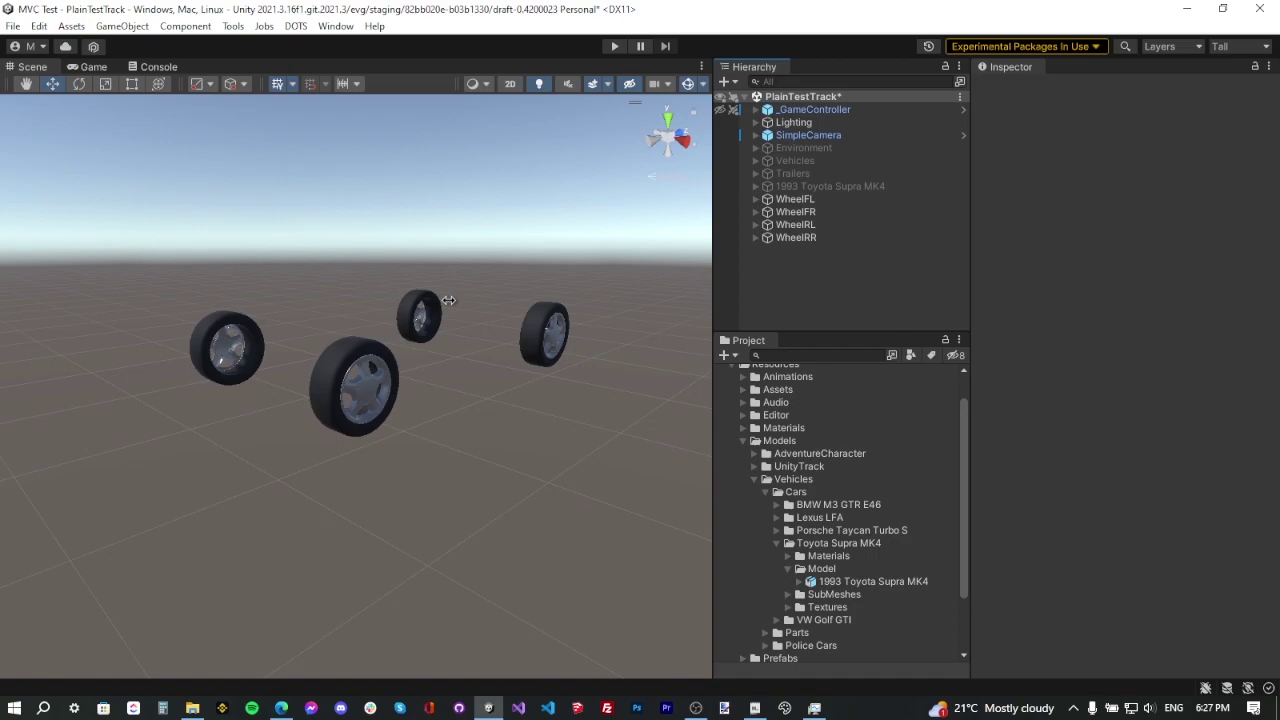
key(ctrl+s)
click(830, 186)
click(1014, 88)
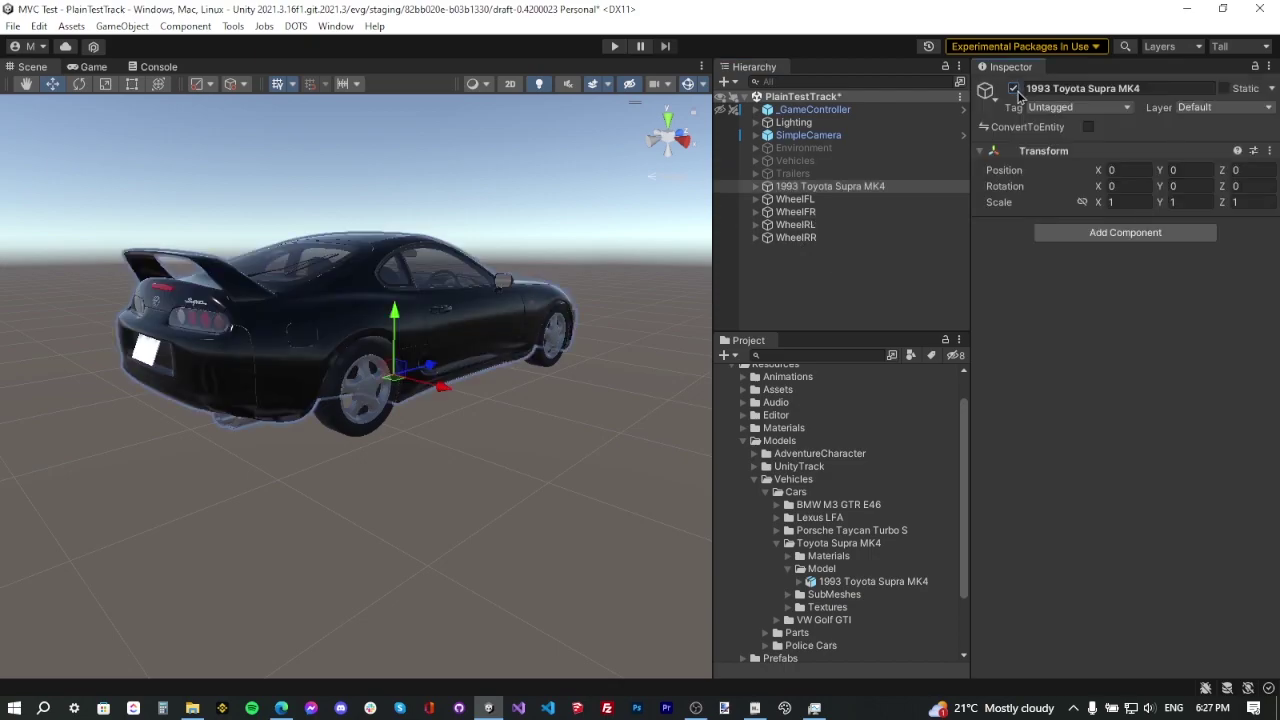
click(840, 290)
alt+drag(330, 290, 813, 176)
Group all child parts of the 1993 Toyota Supra MK4, from 0x18A4CEB3 to the last one, under a new empty parent
double_click(826, 188)
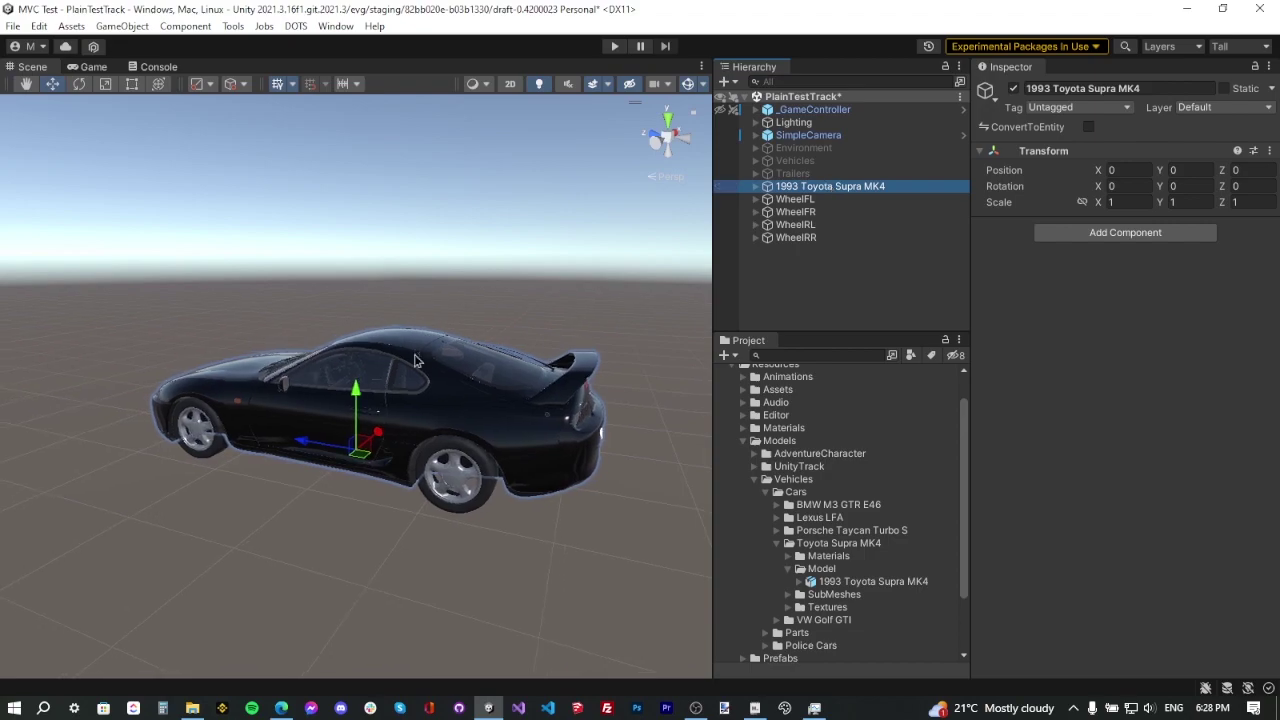
key(Right)
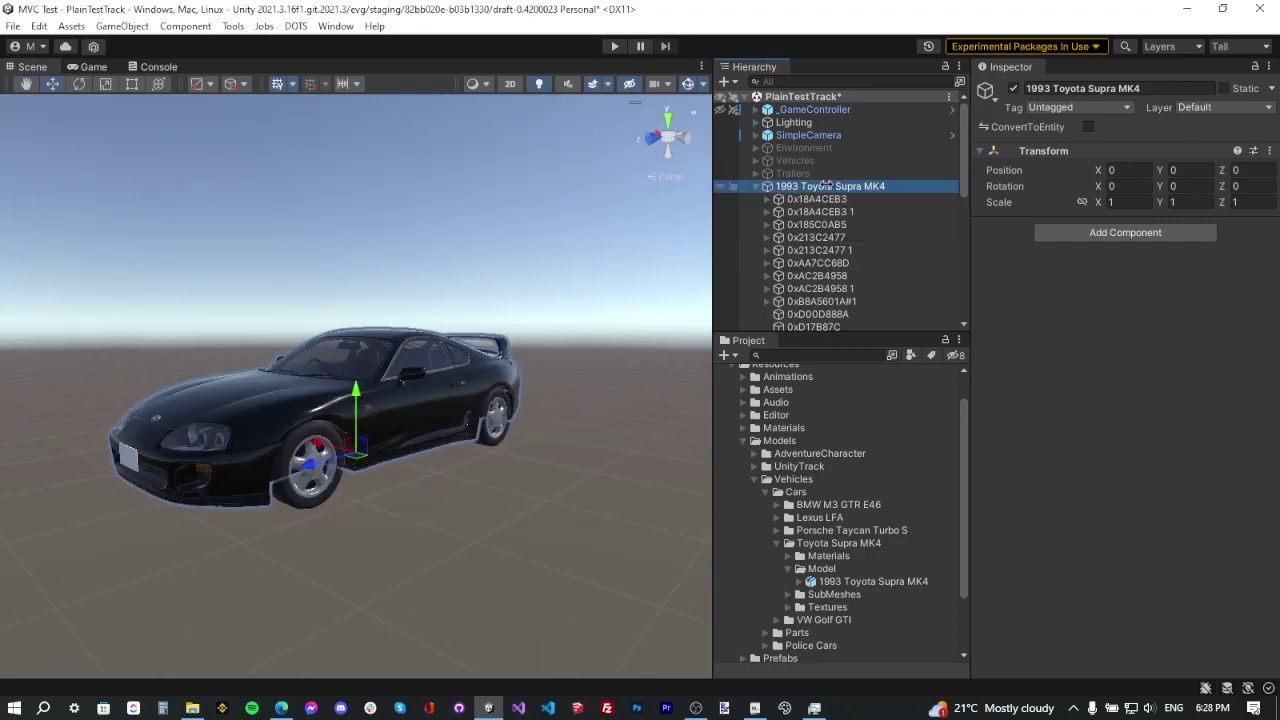
click(822, 199)
scroll(822, 198, down, 10)
scroll(826, 197, down, 2)
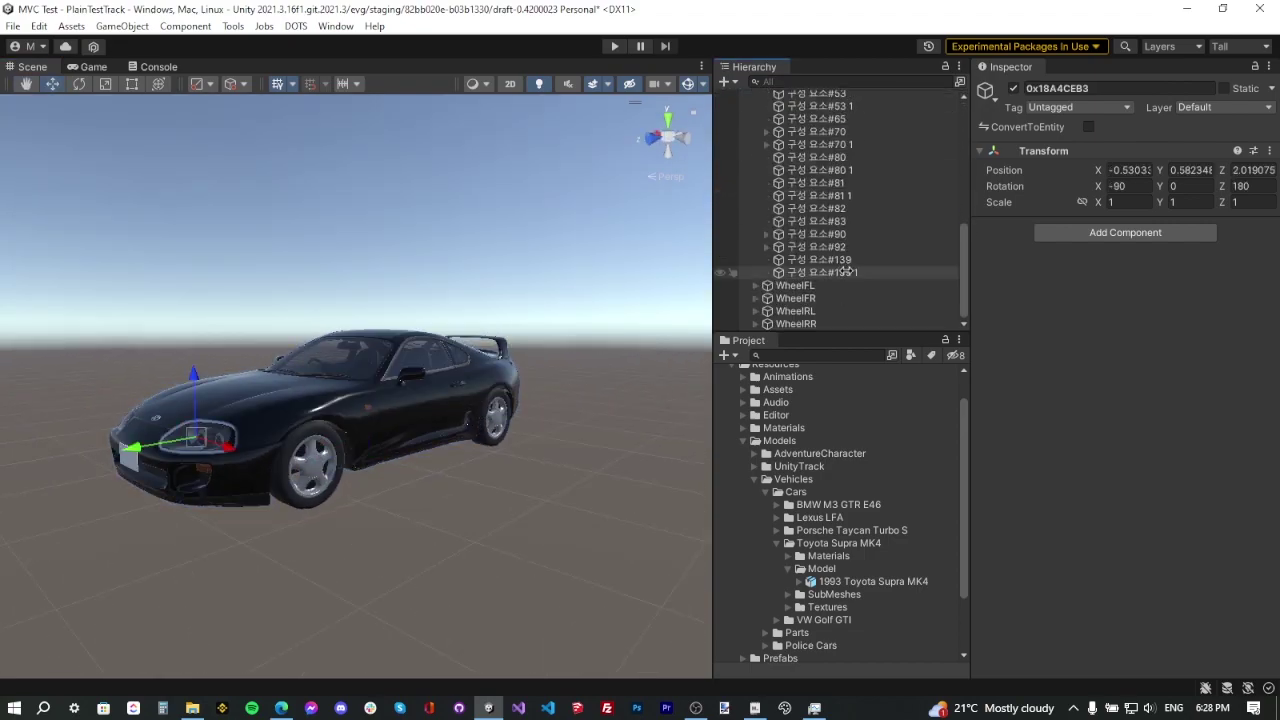
shift+click(846, 271)
scroll(846, 271, up, 10)
right_click(818, 205)
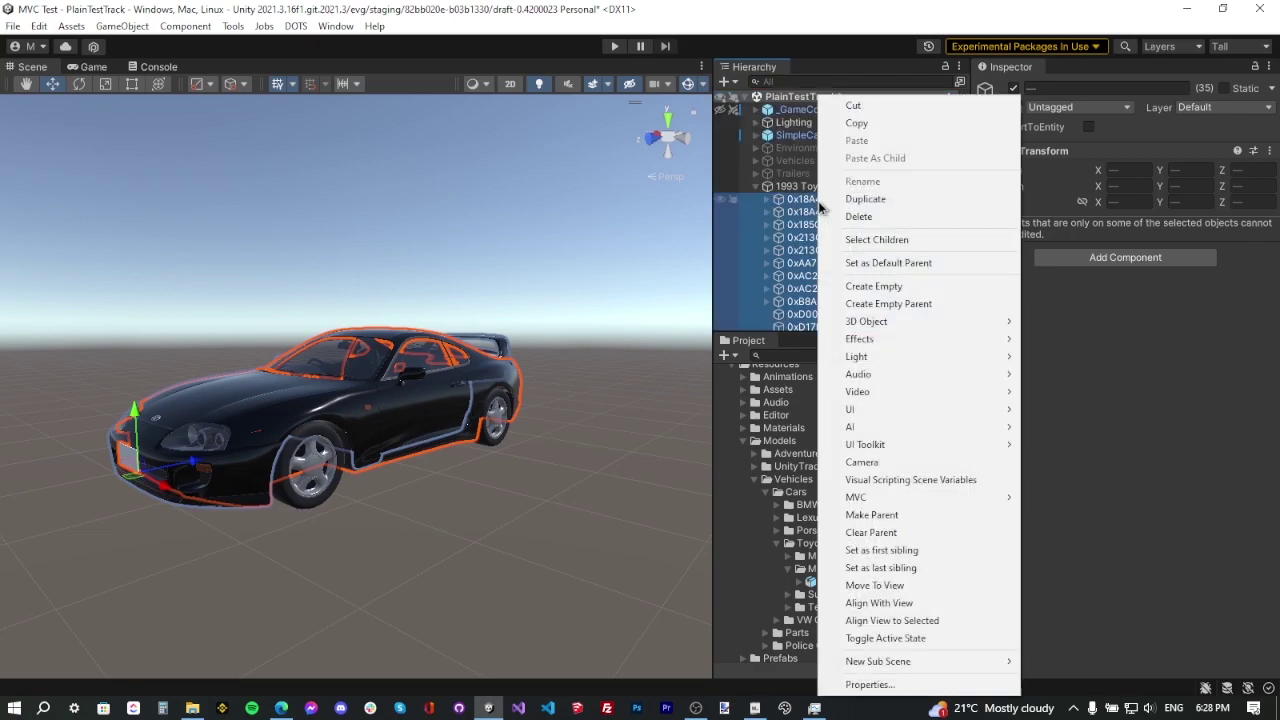
click(138, 27)
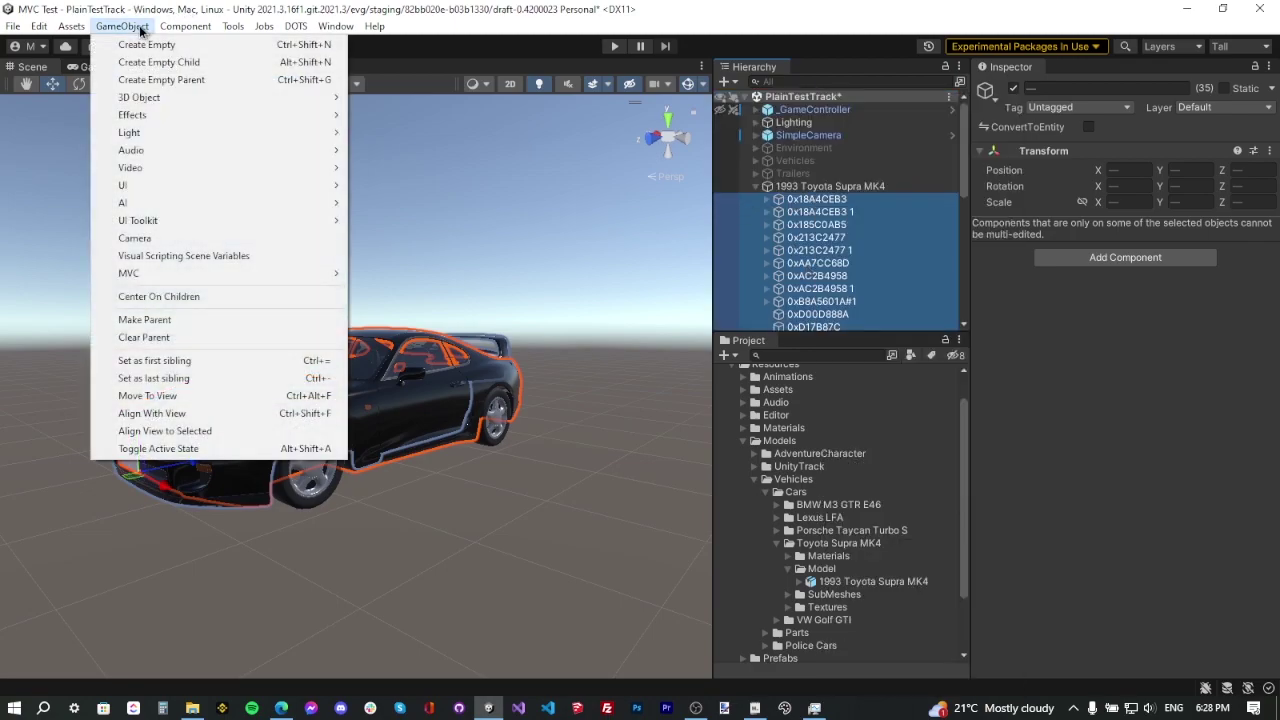
click(160, 79)
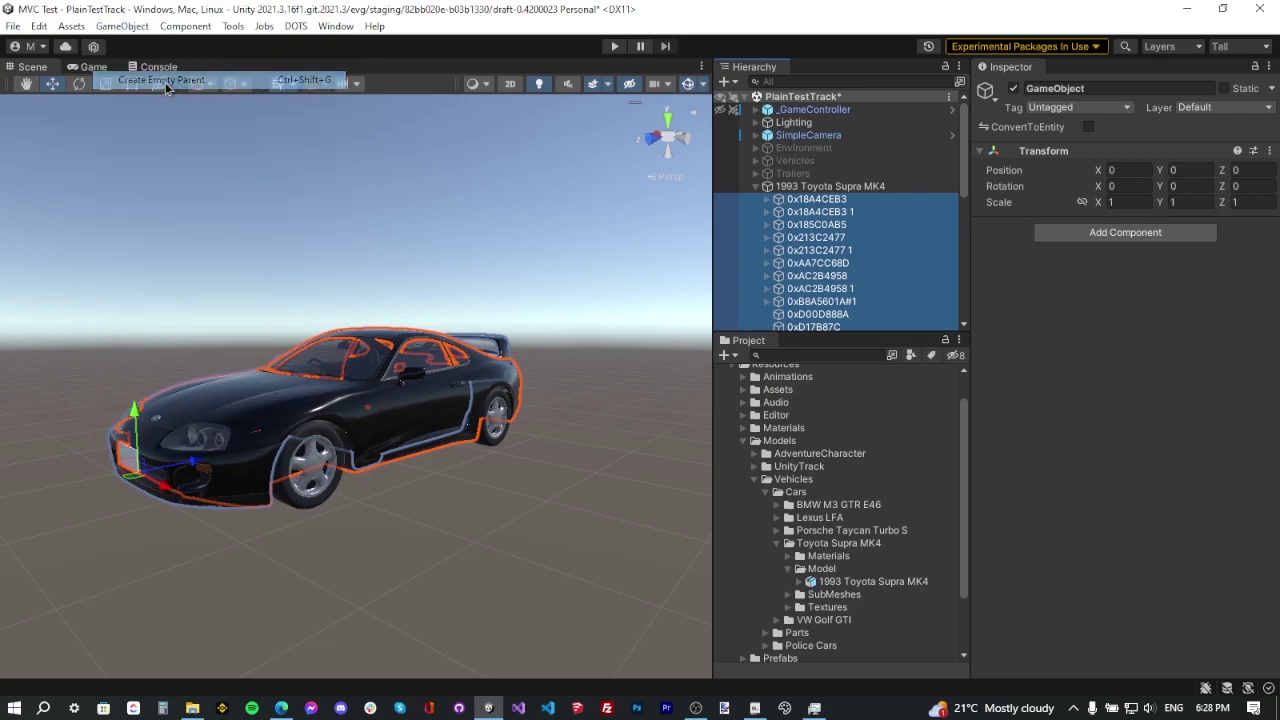
Name the new parent object Chassis and collapse its list of body parts
text(Chas)
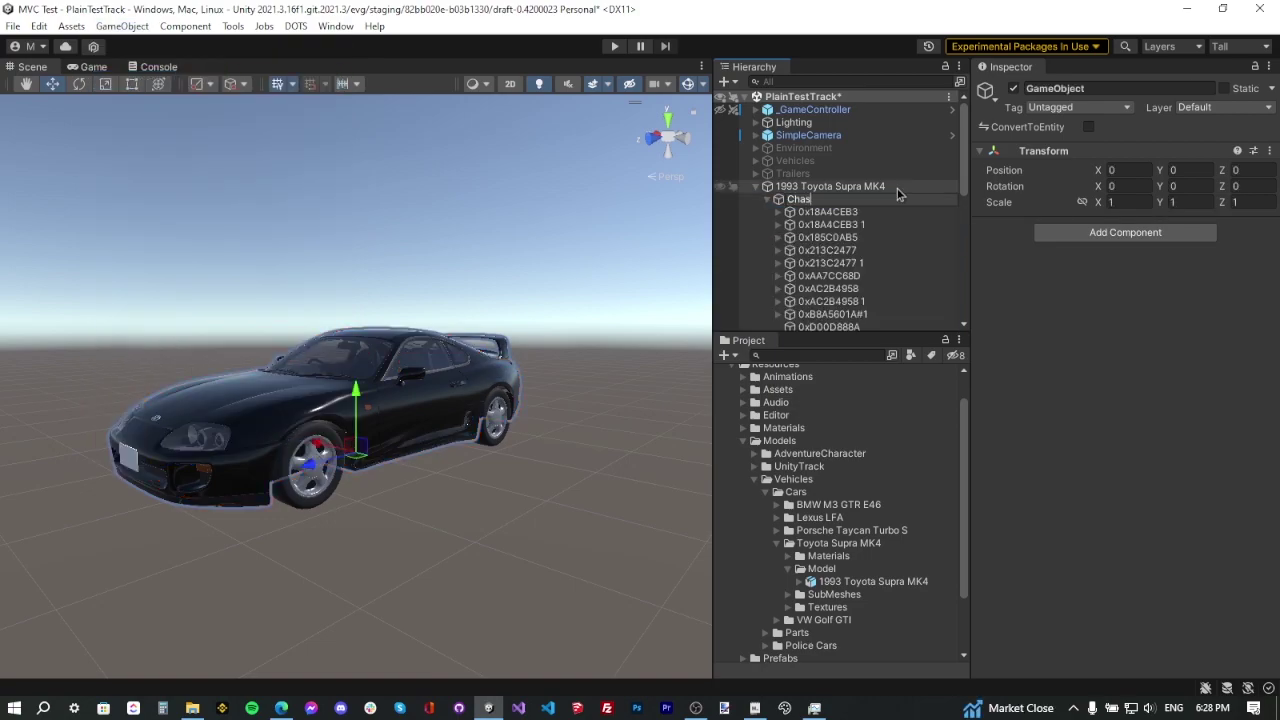
text(sis)
key(Return)
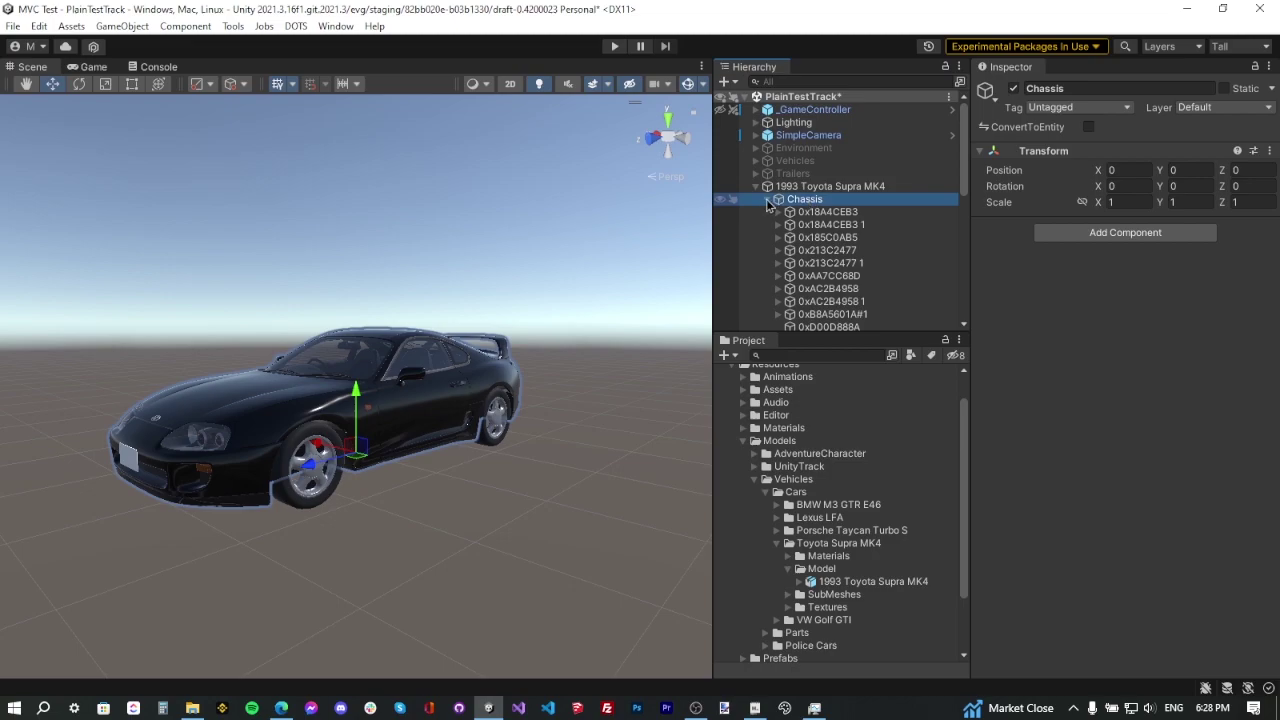
click(768, 200)
Create an empty child object named WheelTransforms under 1993 Toyota Supra MK4
right_click(812, 186)
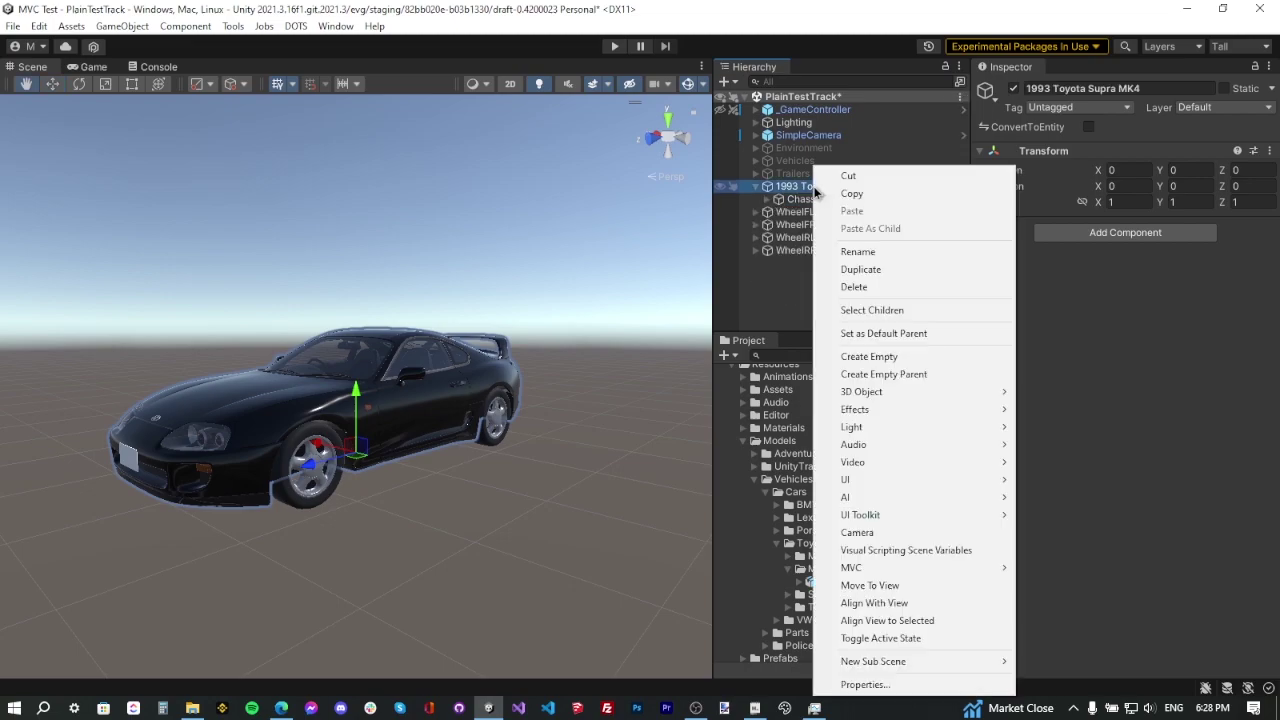
click(887, 358)
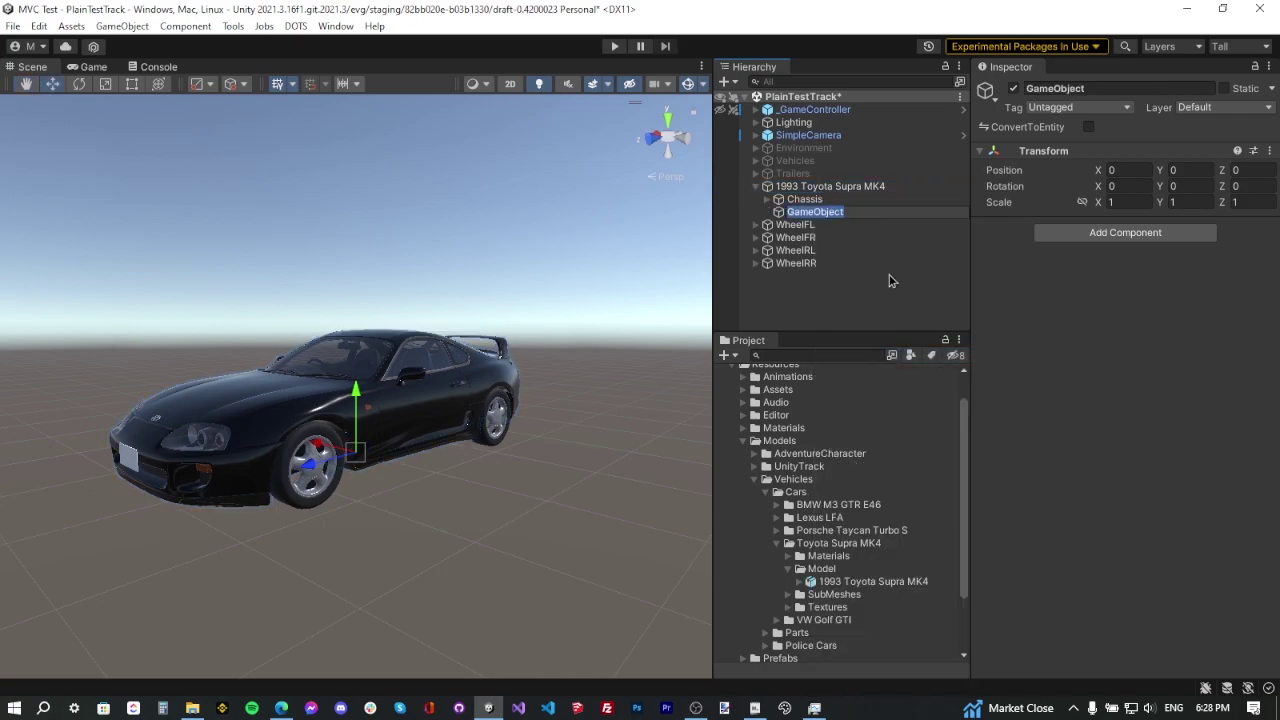
text(WheelTransforms)
Move WheelFL, WheelFR, WheelRL and WheelRR into WheelTransforms and save the scene
click(800, 225)
shift+click(800, 263)
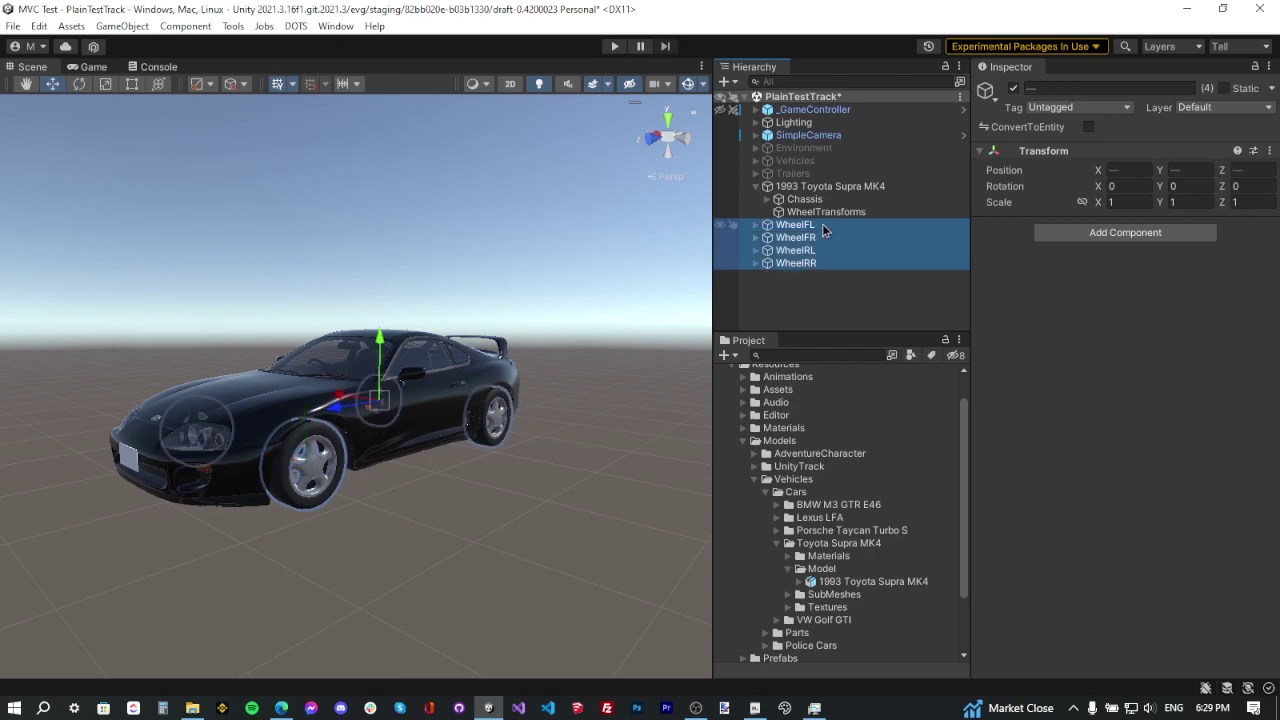
drag(803, 226, 836, 222)
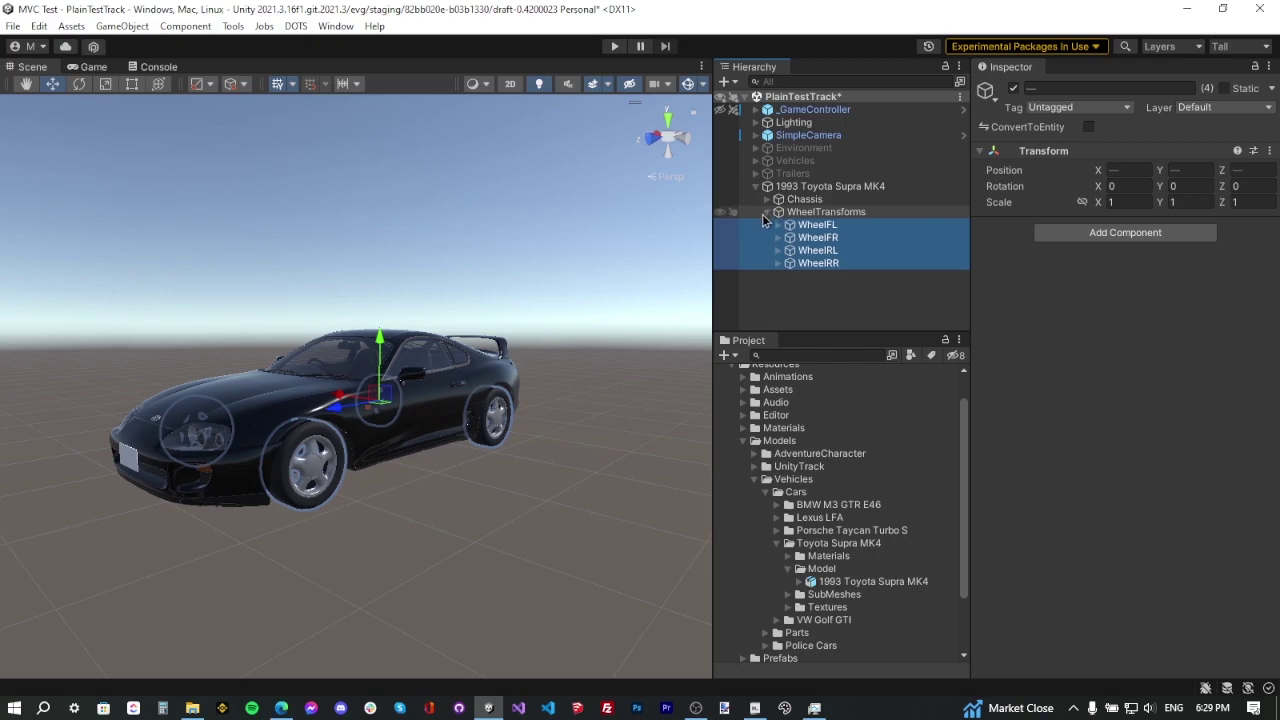
click(766, 213)
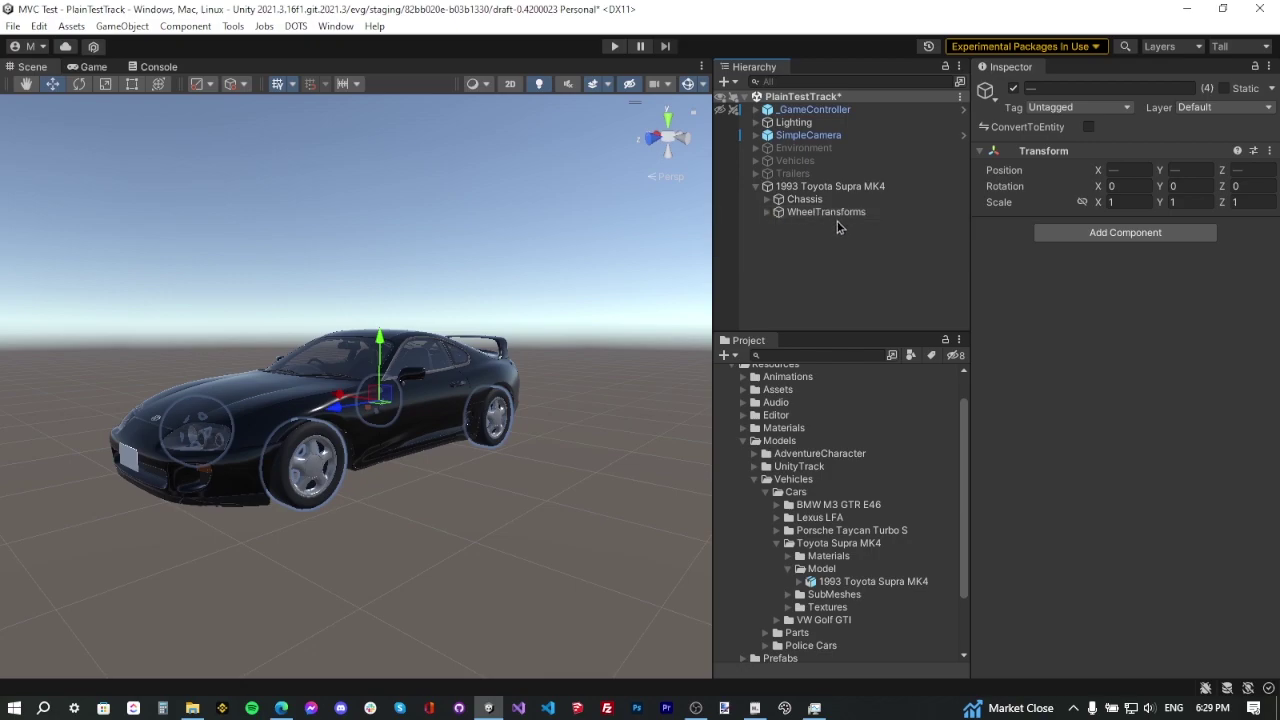
key(ctrl+s)
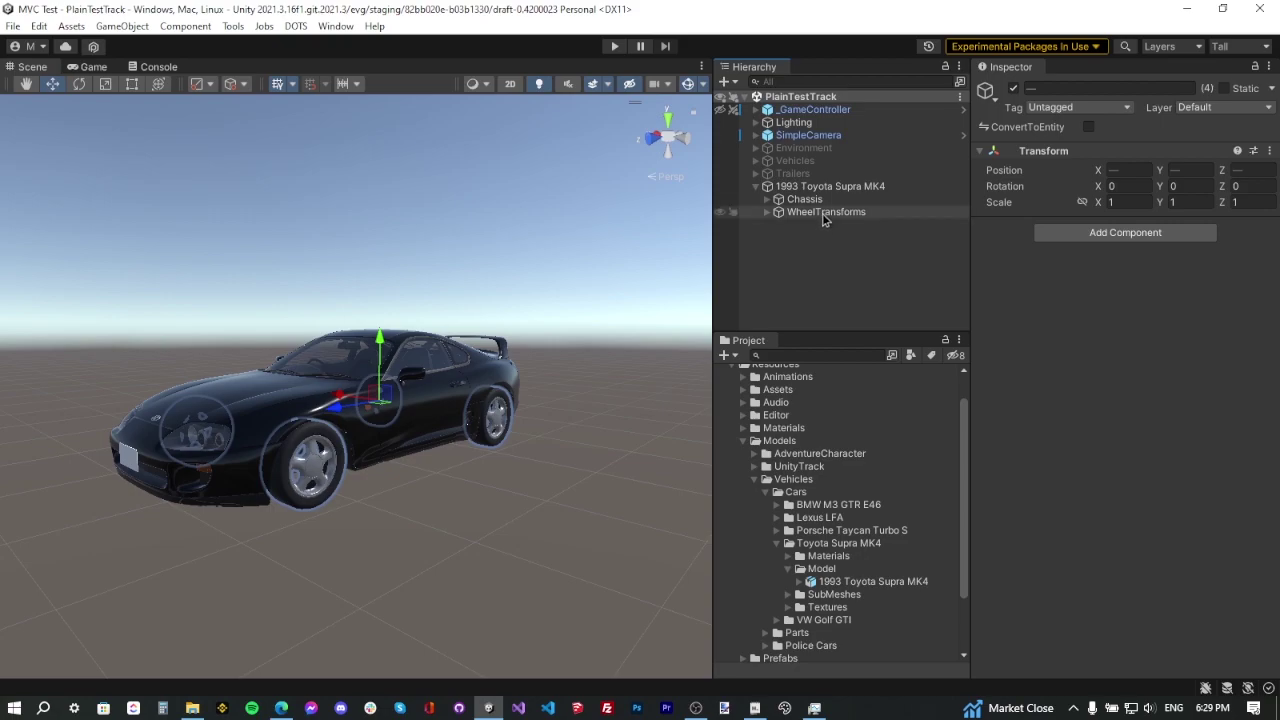
Duplicate WheelTransforms, rename the copy WheelBrakes and place it directly above WheelTransforms
click(822, 213)
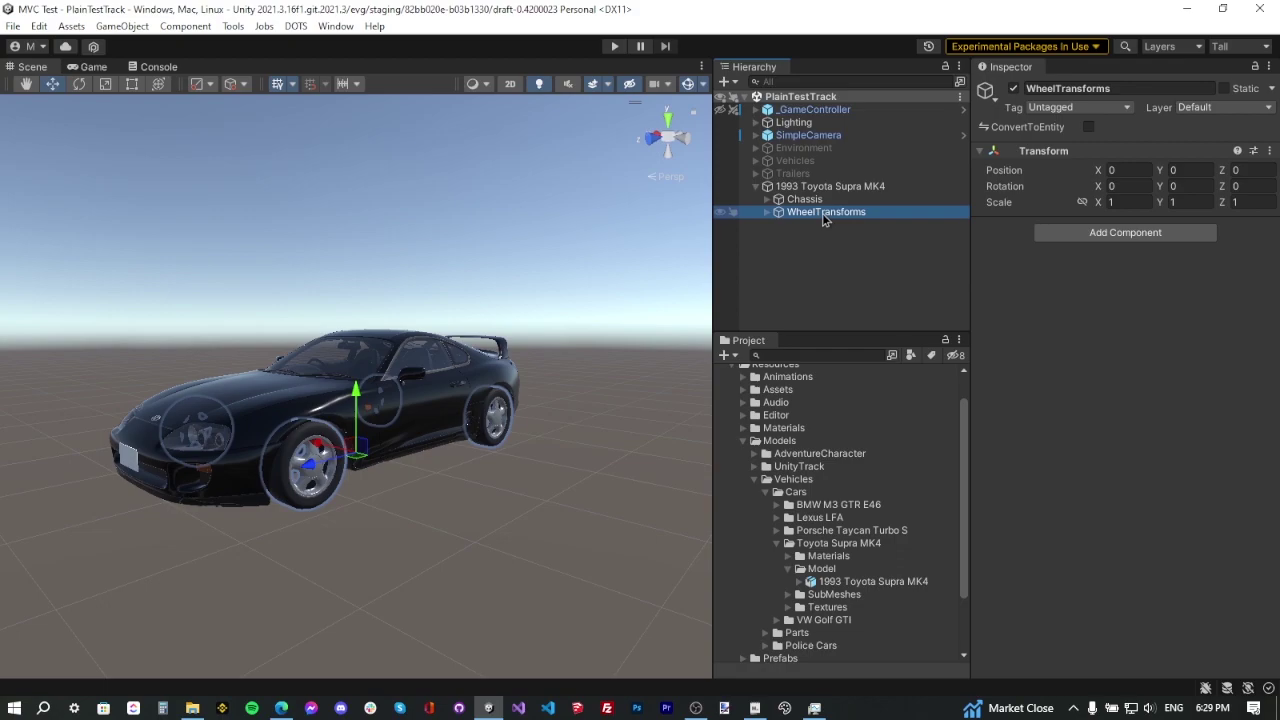
key(ctrl+d)
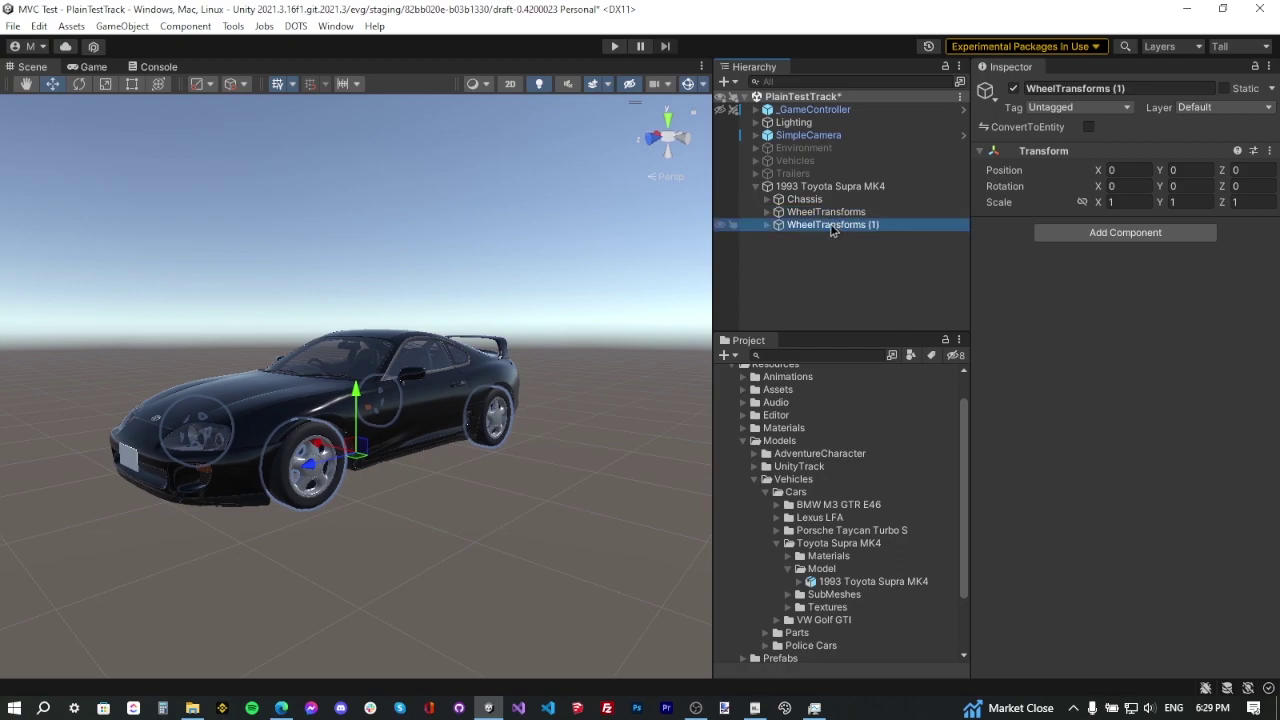
key(F2)
text(WheelBrakes)
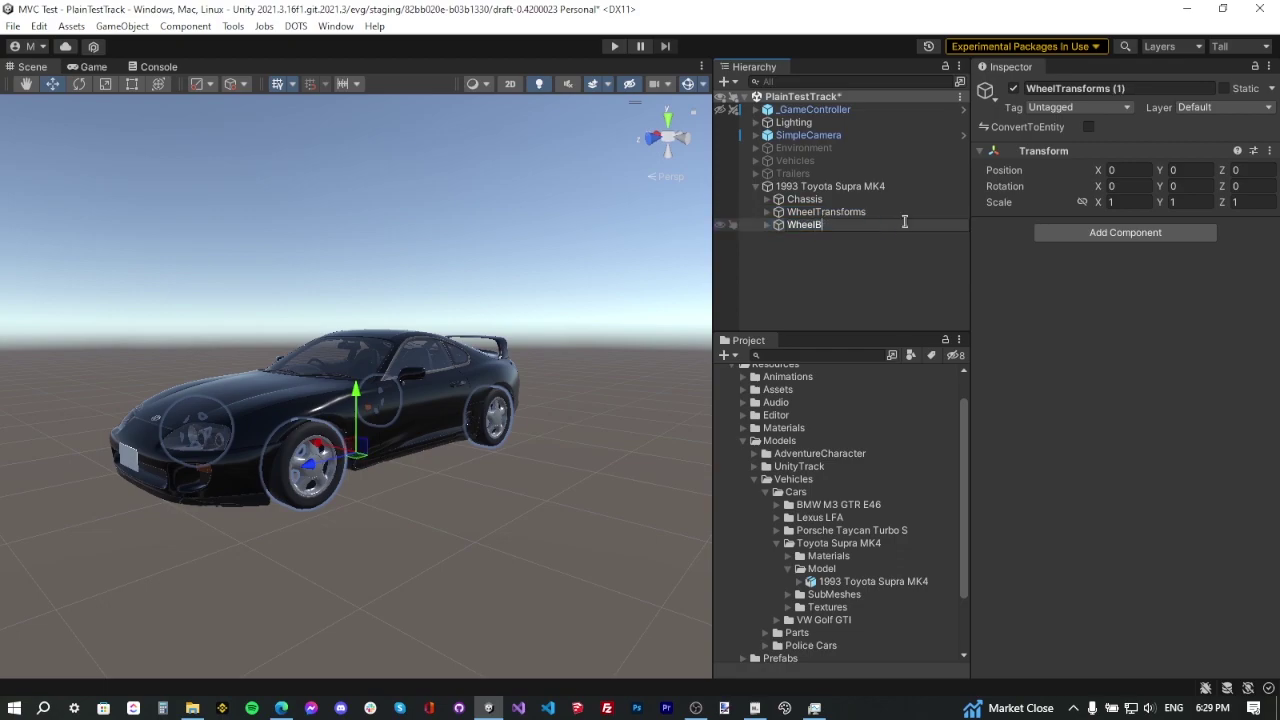
key(Return)
drag(906, 226, 821, 208)
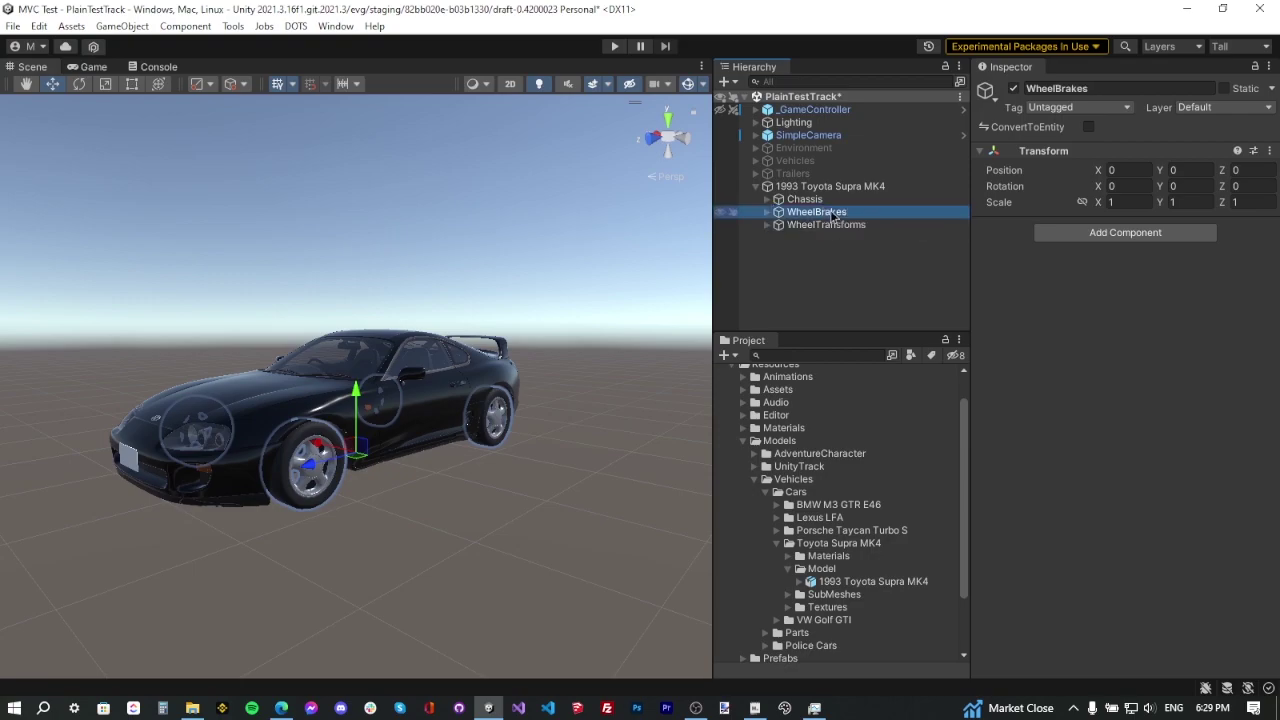
Delete the Rim and Tire children from all four wheel objects inside WheelBrakes
click(767, 213)
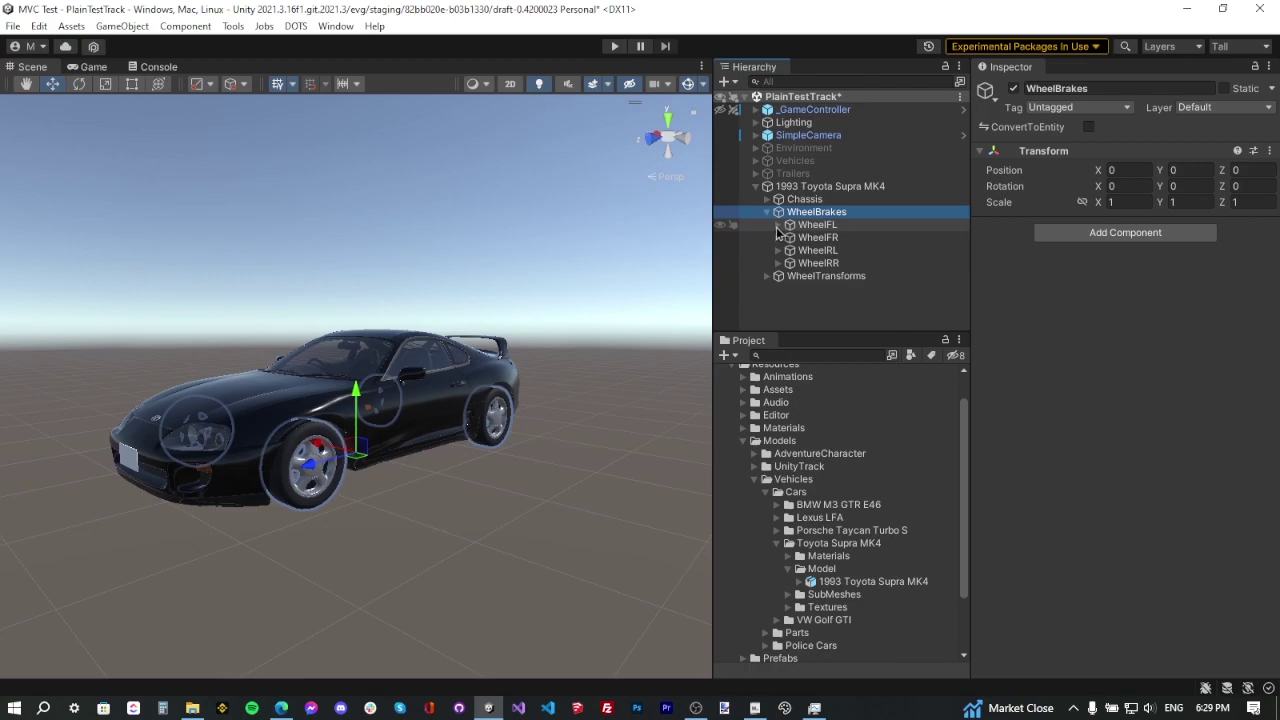
click(778, 264)
click(778, 251)
click(778, 238)
click(778, 225)
click(817, 237)
ctrl+click(818, 250)
ctrl+click(817, 276)
ctrl+click(818, 289)
scroll(824, 291, down, 1)
ctrl+click(818, 266)
ctrl+click(818, 279)
ctrl+click(818, 304)
ctrl+click(818, 317)
key(Delete)
Rename the WheelFL object inside WheelBrakes to BrakeFL
click(820, 225)
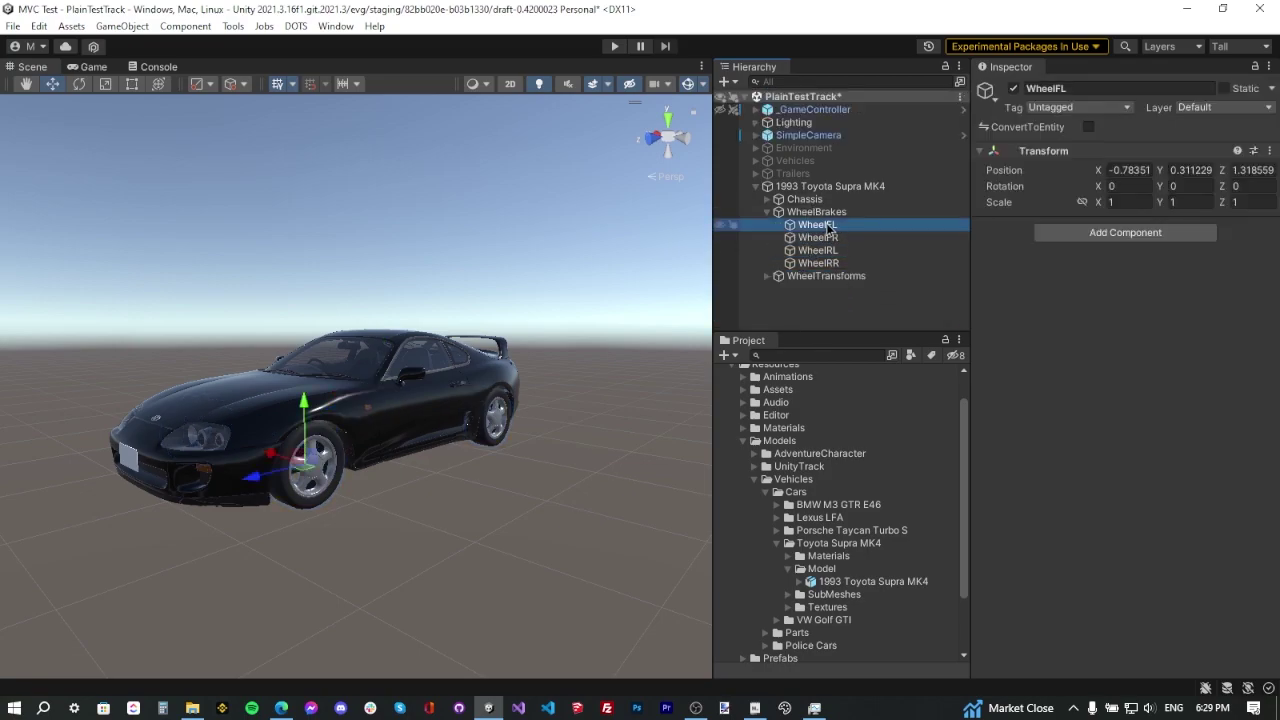
click(826, 225)
key(Escape)
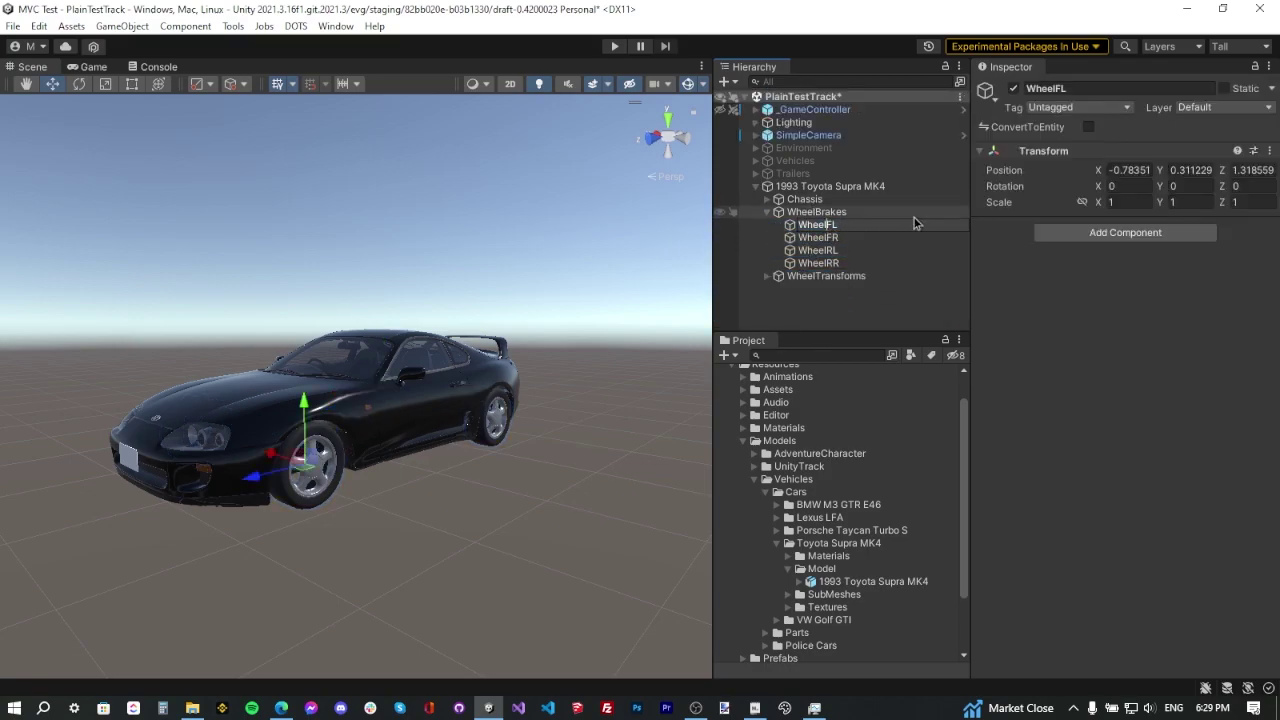
key(BackSpace)
key(BackSpace)
key(BackSpace)
key(BackSpace)
key(BackSpace)
text(Brake)
key(Return)
Rename the WheelFR object inside WheelBrakes to BrakeFR
key(Down)
key(F2)
key(Home)
key(Delete)
key(Delete)
key(Delete)
key(Delete)
key(Delete)
text(Brake)
key(Return)
Rename the WheelRL object inside WheelBrakes to BrakeRL
key(Down)
key(F2)
key(Home)
key(Delete)
key(Delete)
key(Delete)
key(Delete)
key(Delete)
text(Brake)
key(Return)
Rename the WheelRR object inside WheelBrakes to BrakeRR
key(Down)
key(F2)
key(Home)
key(Delete)
key(Delete)
key(Delete)
key(Delete)
key(Delete)
text(Brake)
key(Return)
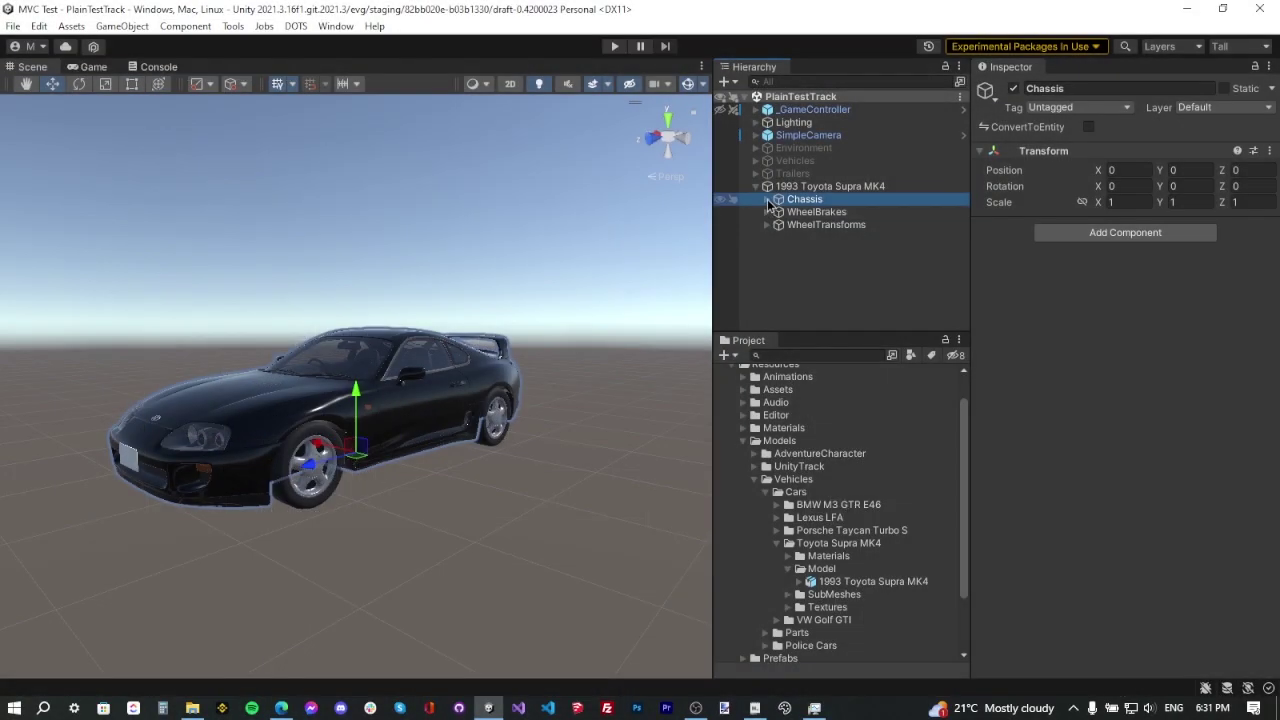
Examine the Supra's hierarchy, checking the positions of BrakeFL and BrakeRR and the children of WheelTransforms
click(767, 199)
click(830, 213)
key(Right)
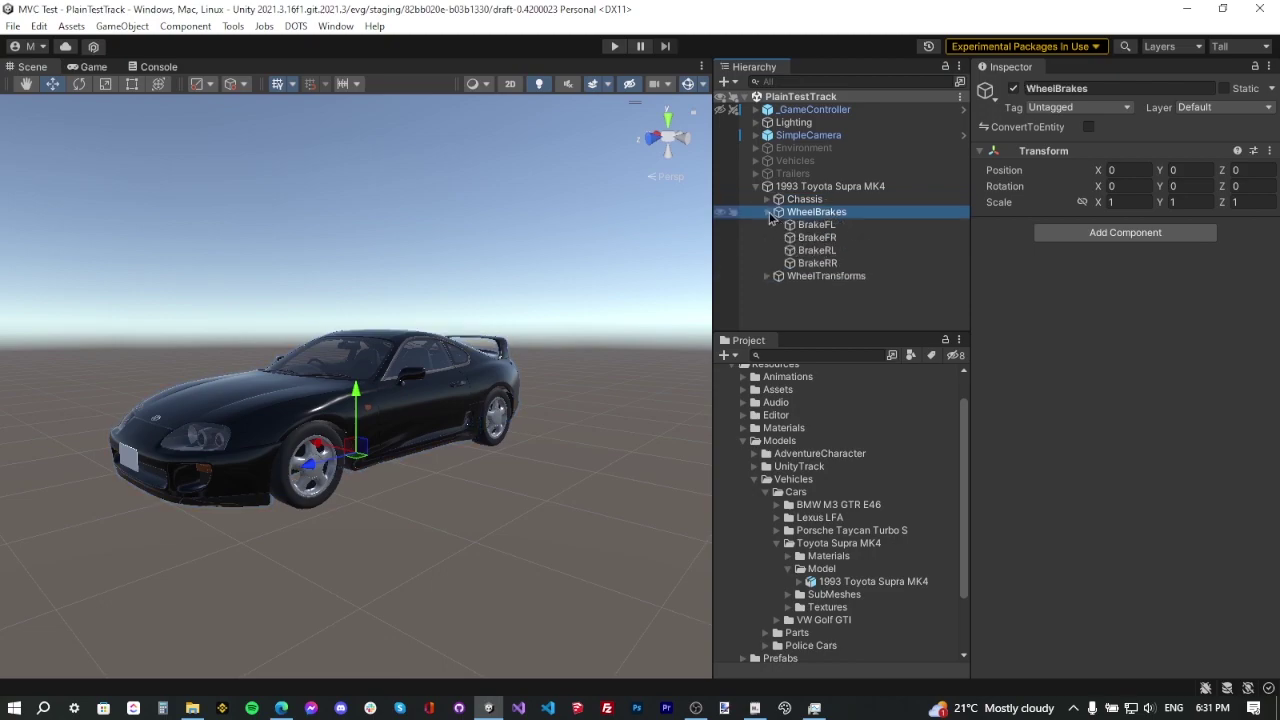
click(815, 226)
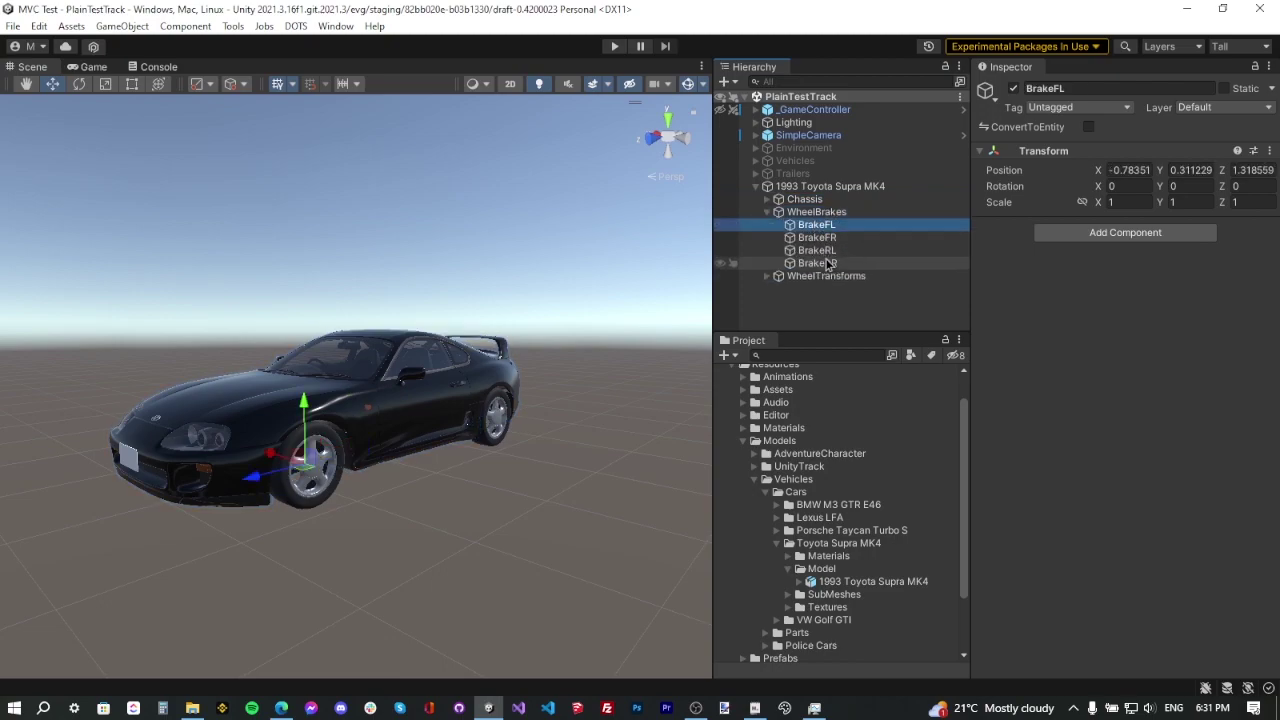
click(830, 264)
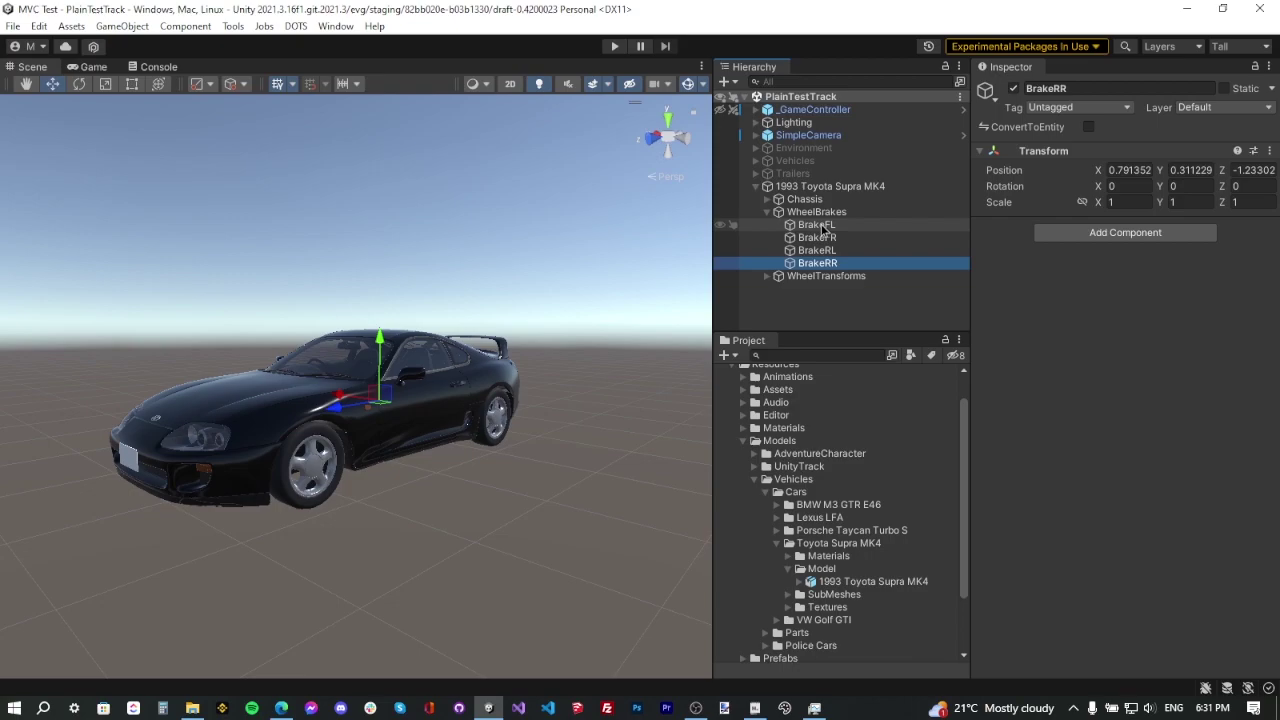
click(820, 226)
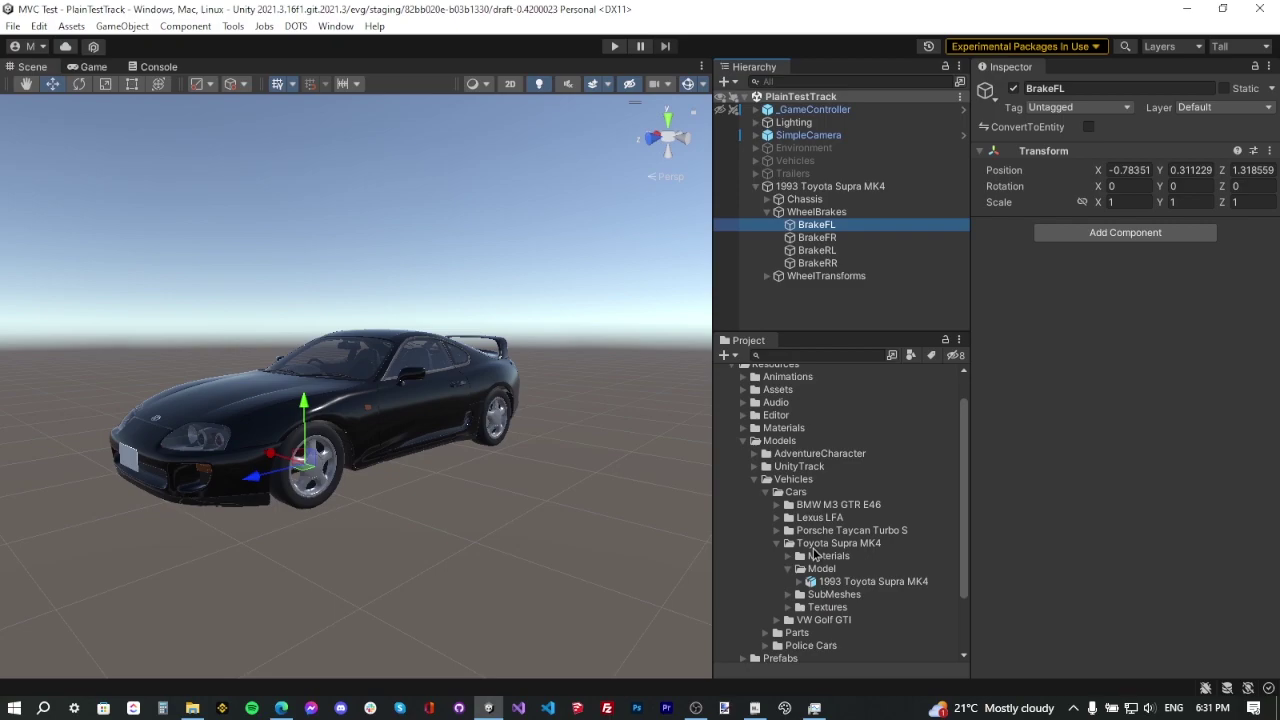
click(767, 276)
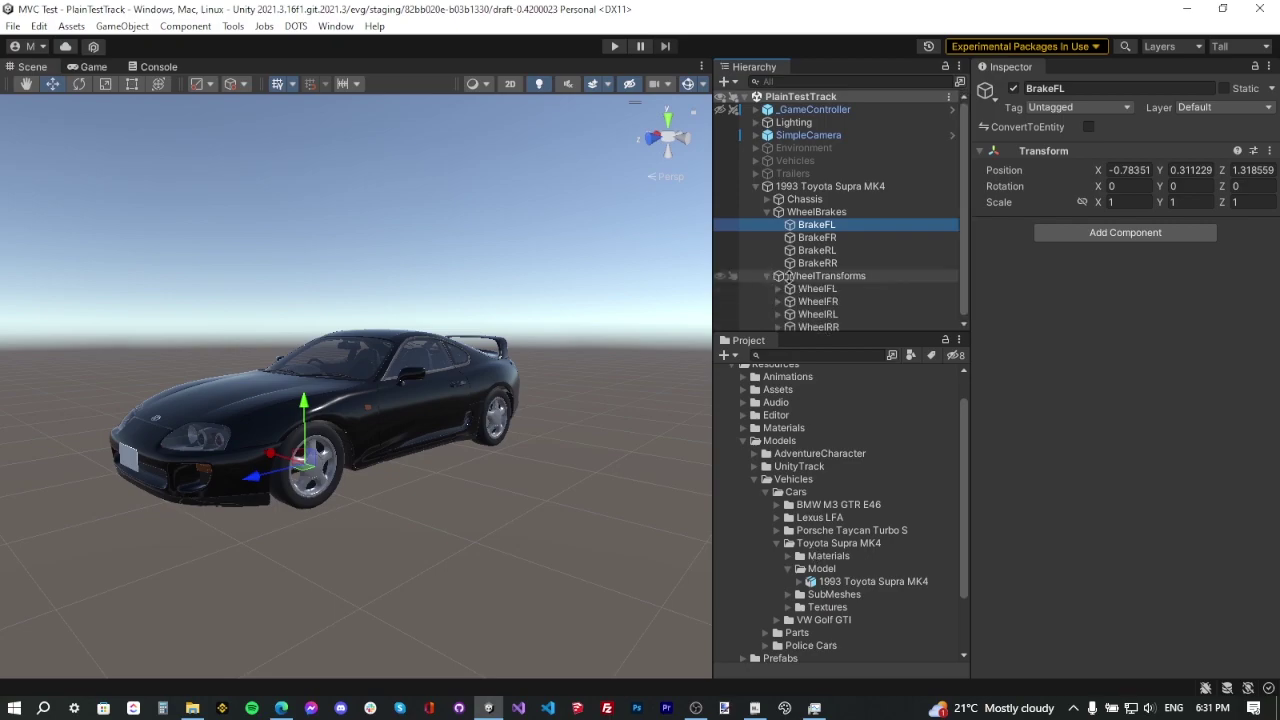
click(805, 275)
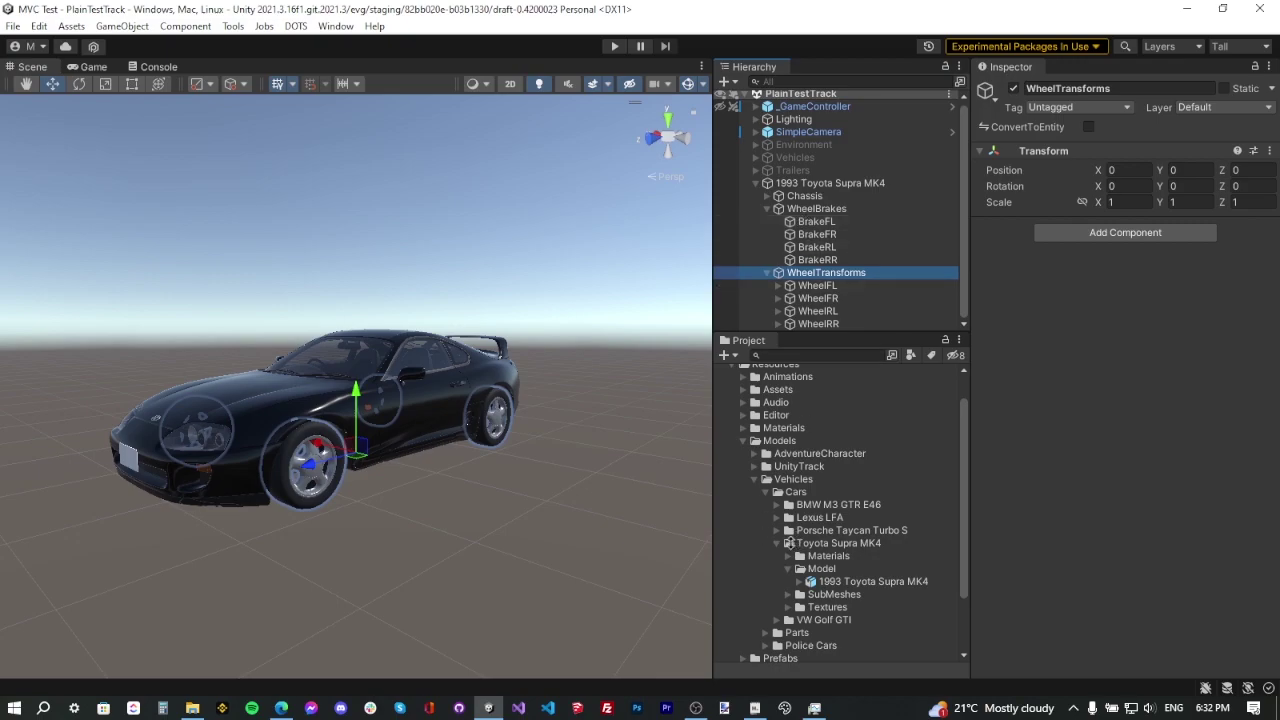
Collapse the Models folder tree and open the Brakes folder in Assets/Resources/Prefabs/Vehicles/Parts
key(alt)
alt+click(743, 440)
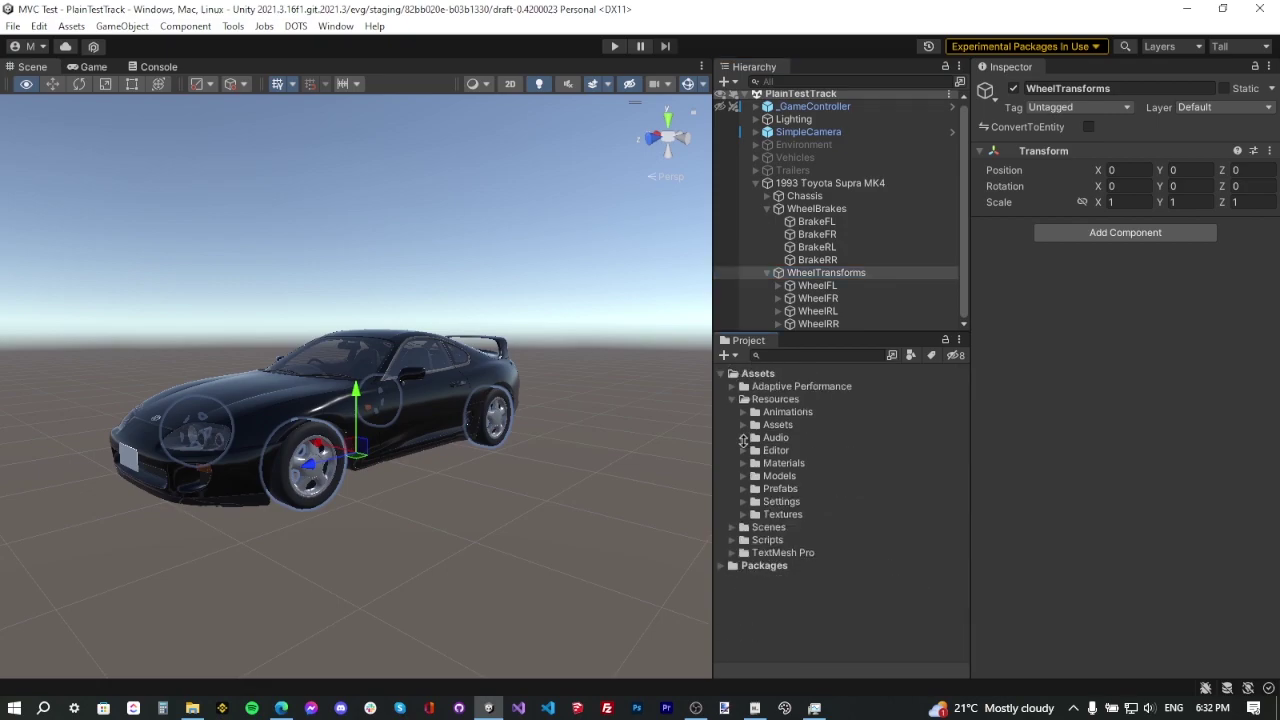
click(786, 374)
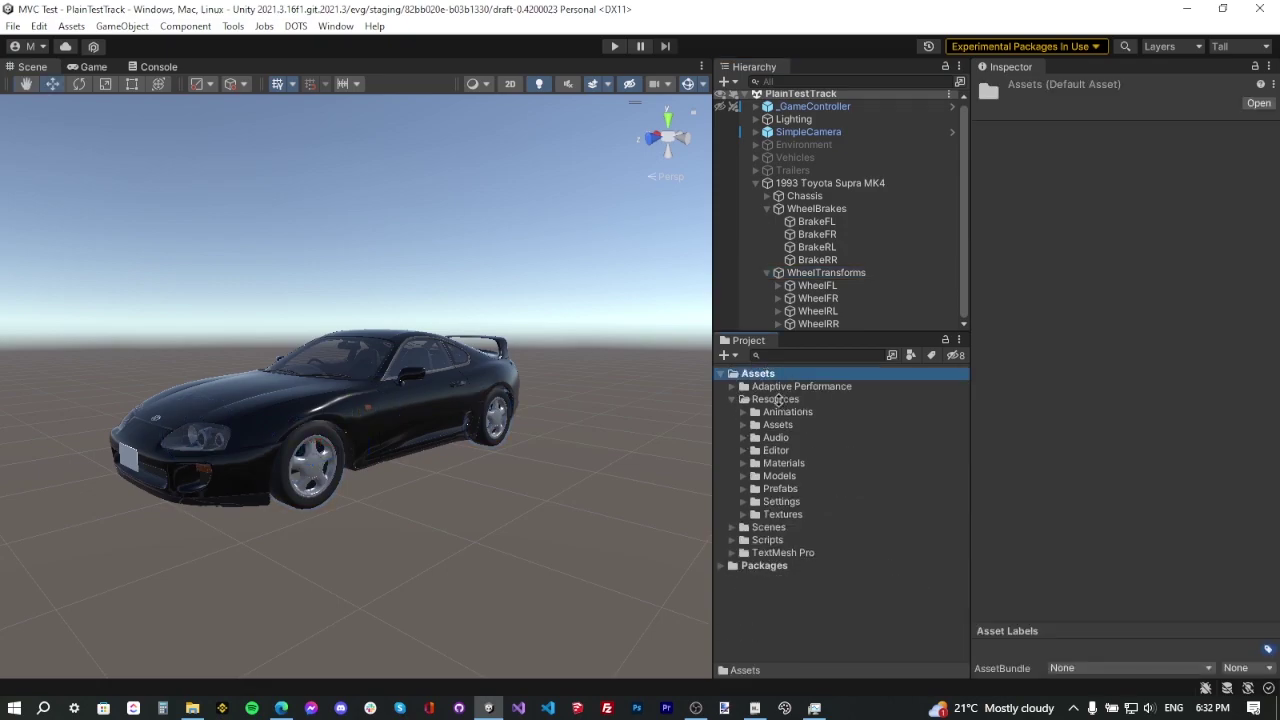
click(782, 399)
click(778, 488)
click(741, 488)
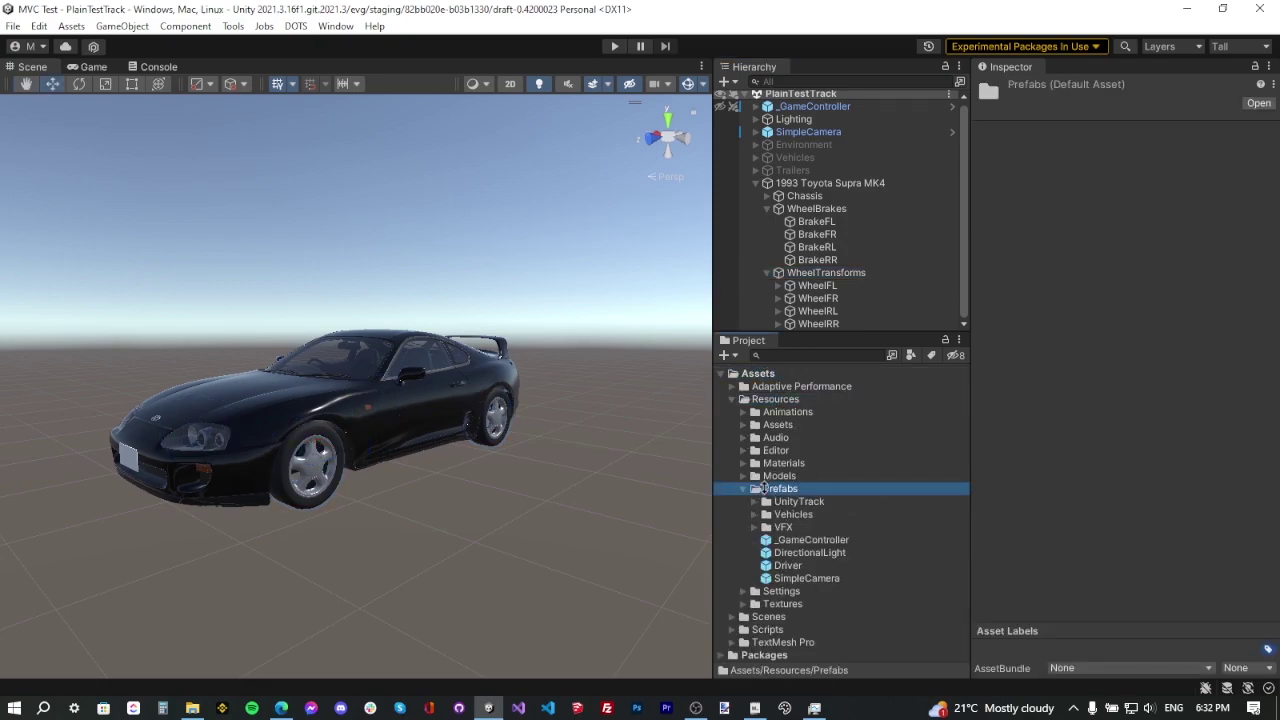
click(755, 514)
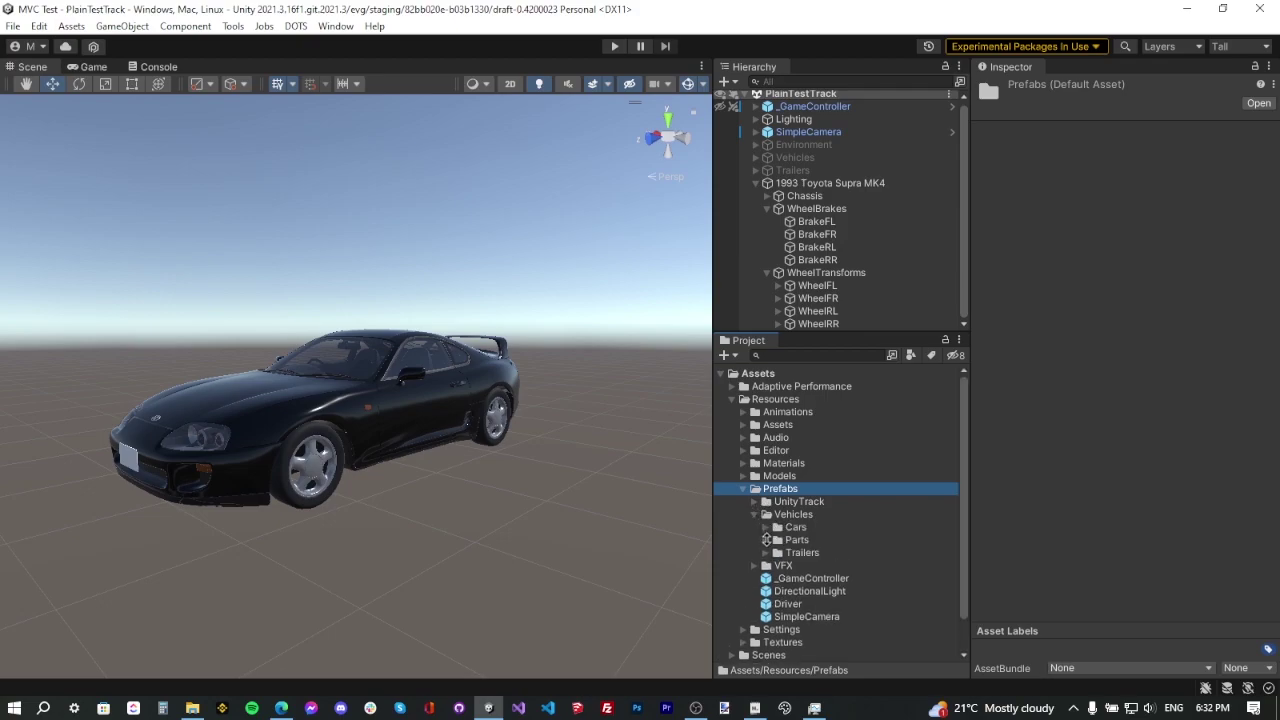
click(766, 540)
click(777, 553)
scroll(777, 553, down, 2)
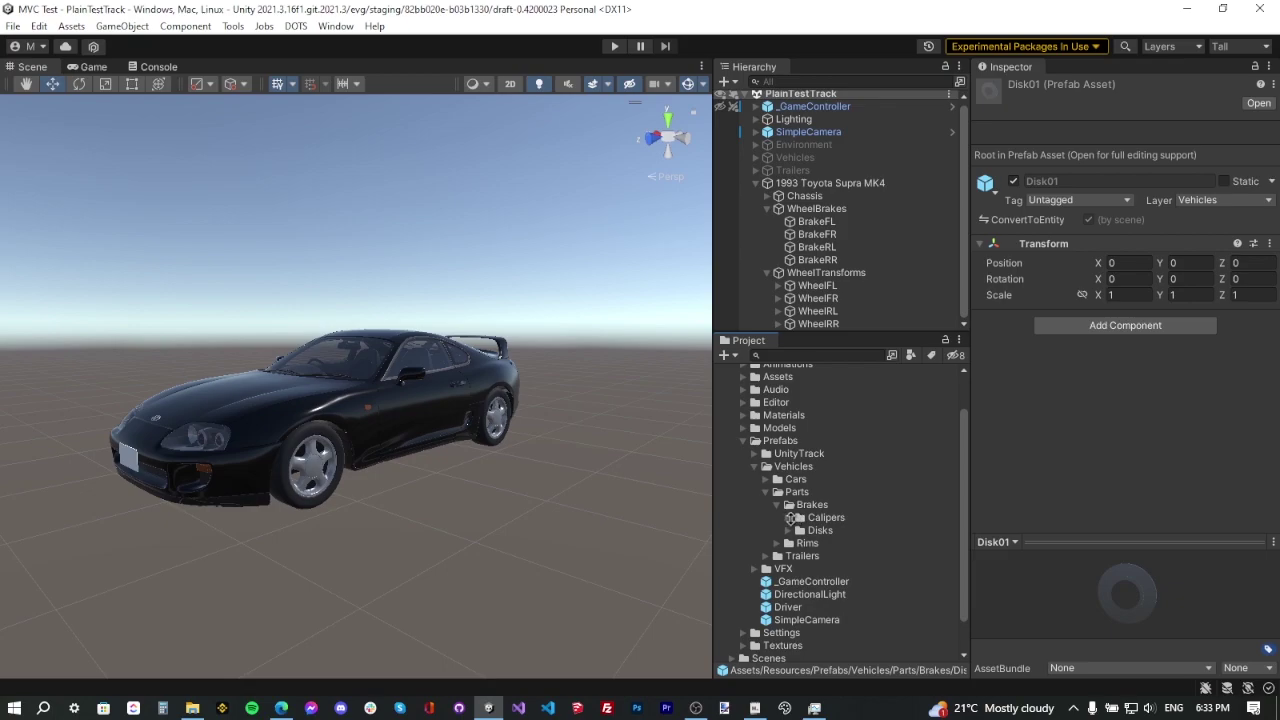
Look through the Calipers and Disks prefab folders, leaving only Disks expanded
click(790, 518)
click(843, 555)
key(ctrl+z)
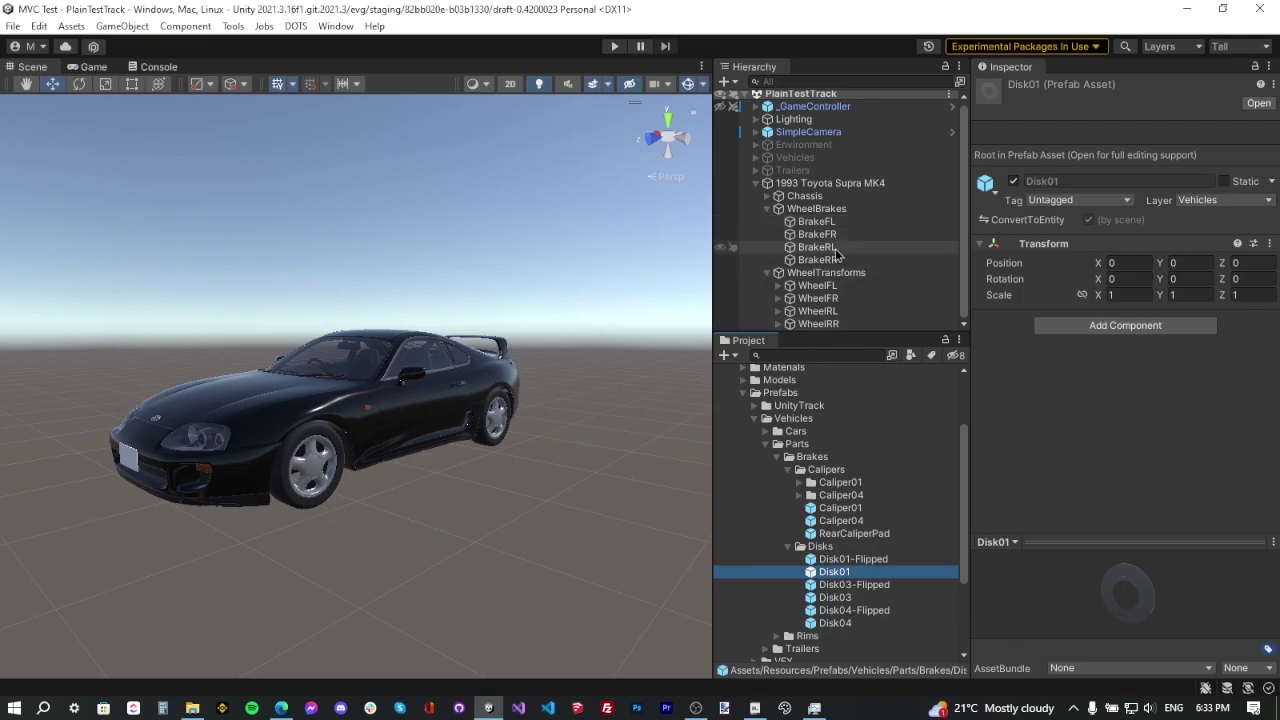
click(788, 469)
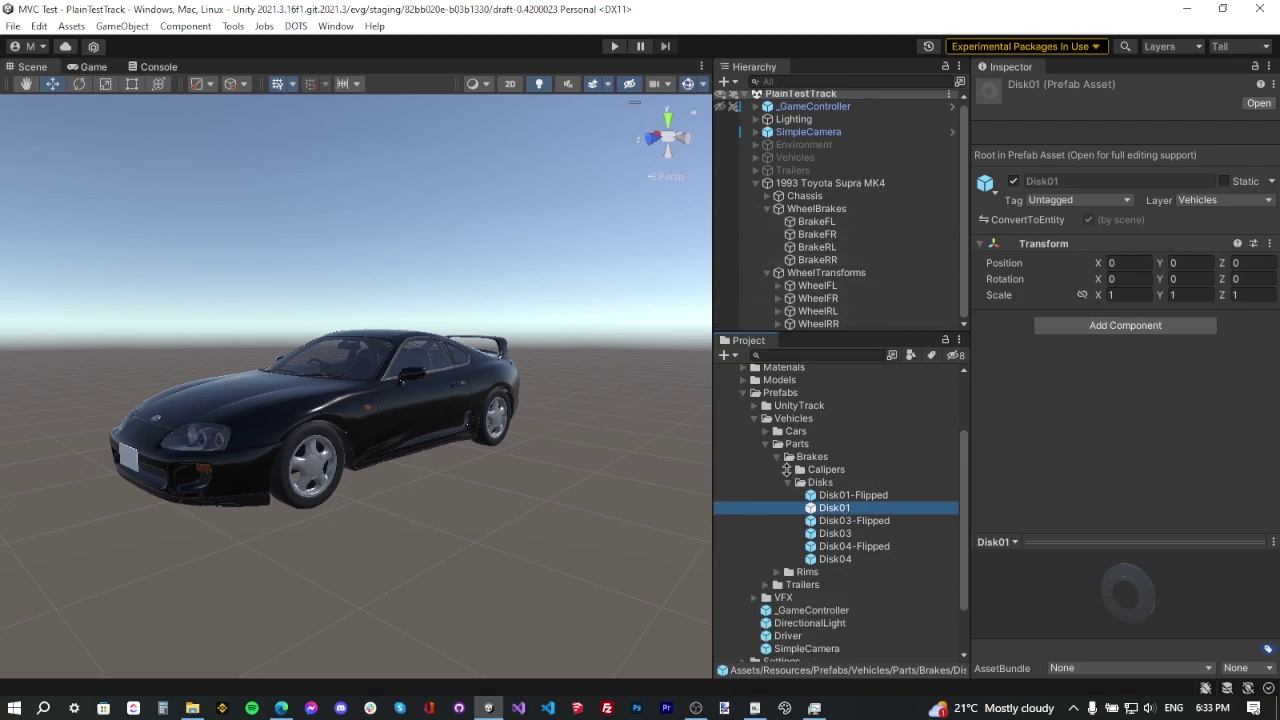
Add the Disk01-Flipped prefab to WheelFL between Rim and Tire, and inspect it up close in the scene
click(845, 495)
click(845, 508)
click(850, 495)
click(845, 508)
click(857, 495)
drag(845, 508, 831, 312)
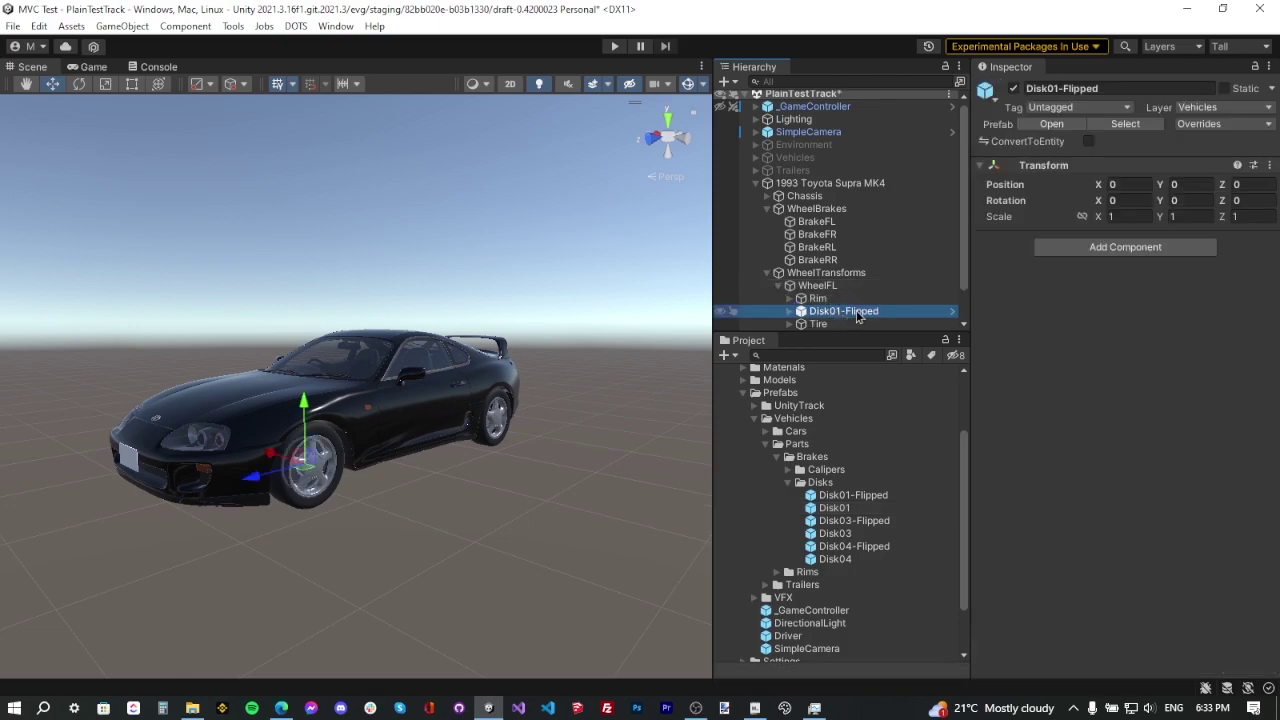
double_click(850, 312)
alt+drag(463, 449, 420, 450)
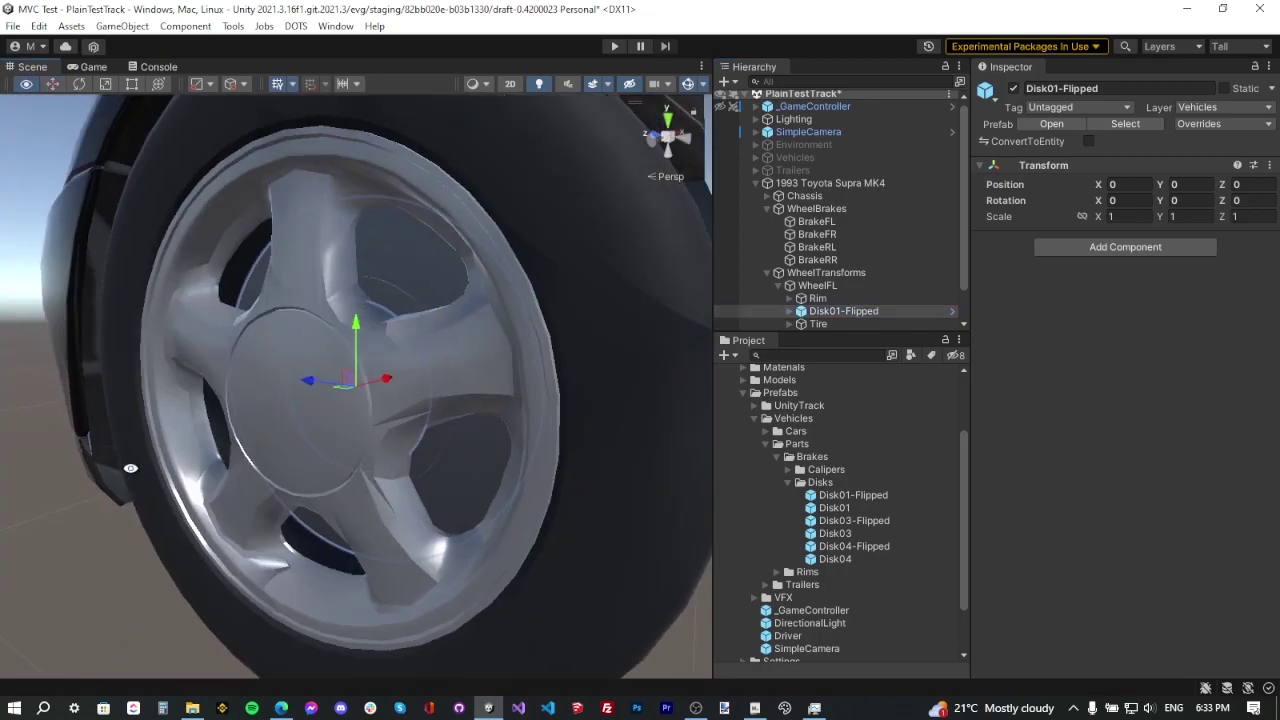
Add the Disk01 prefab to WheelFR between Rim and Tire, and focus the scene on it
scroll(850, 262, down, 2)
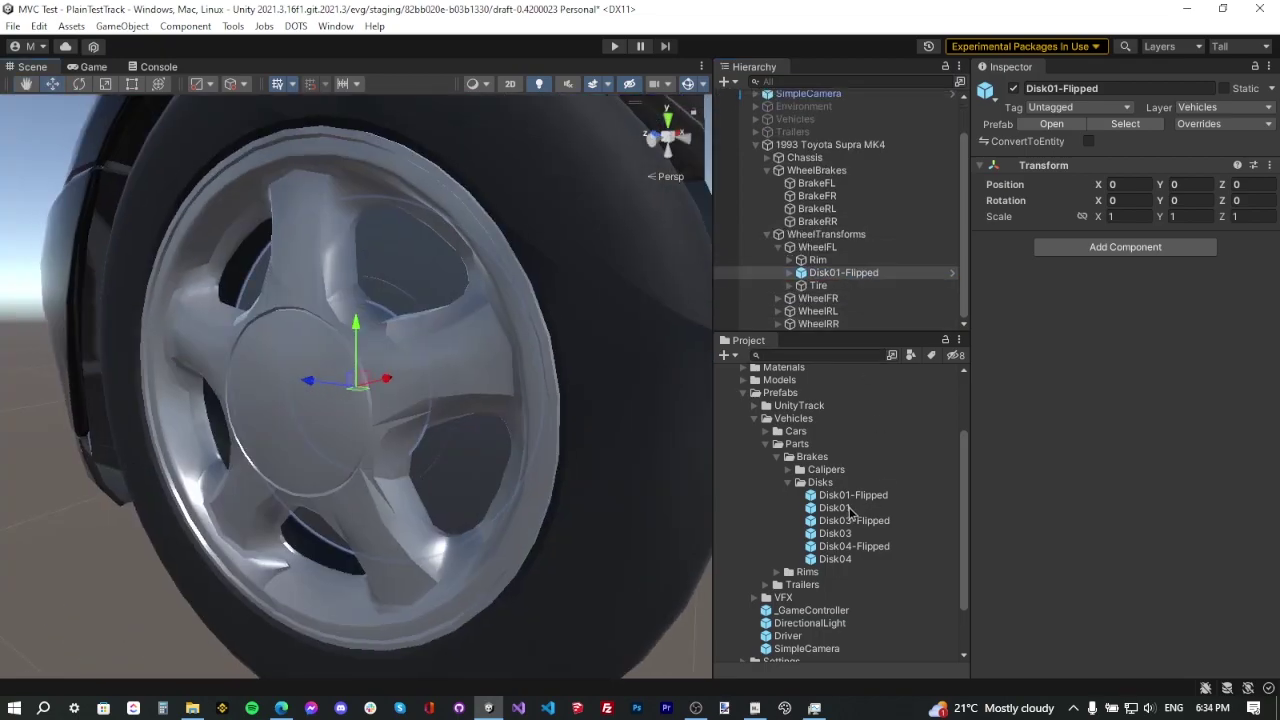
drag(835, 508, 818, 300)
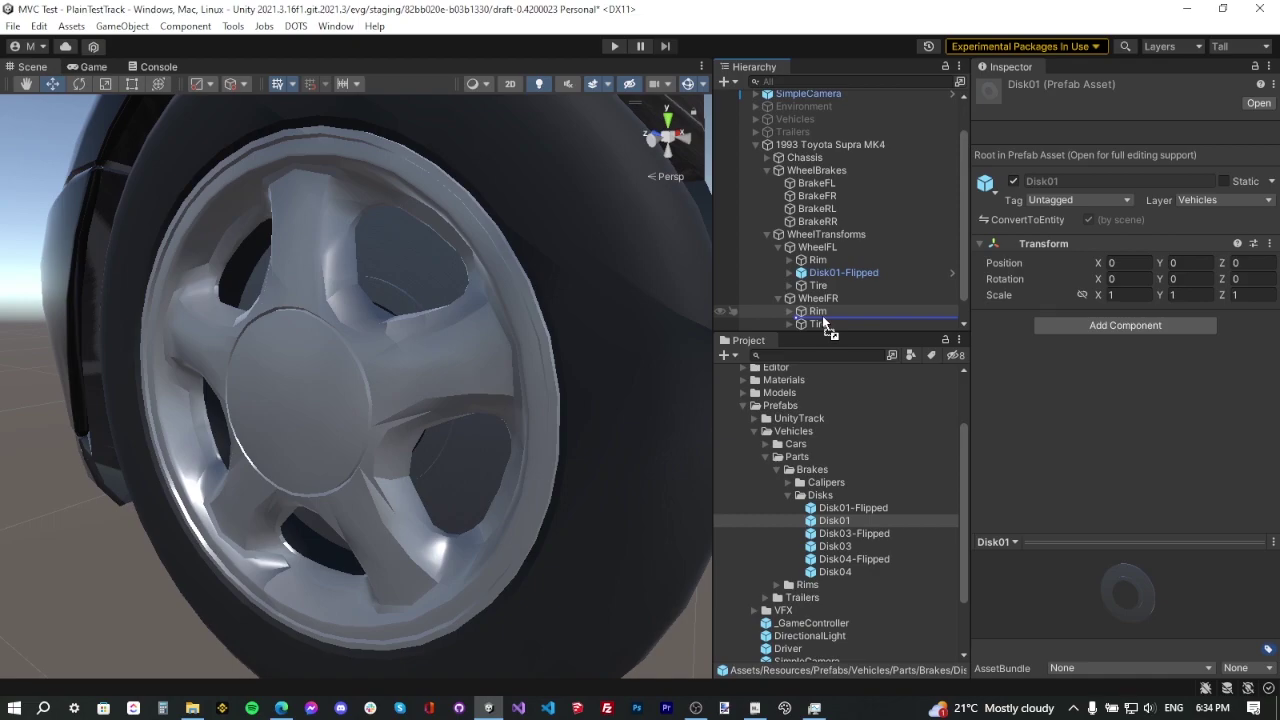
double_click(825, 324)
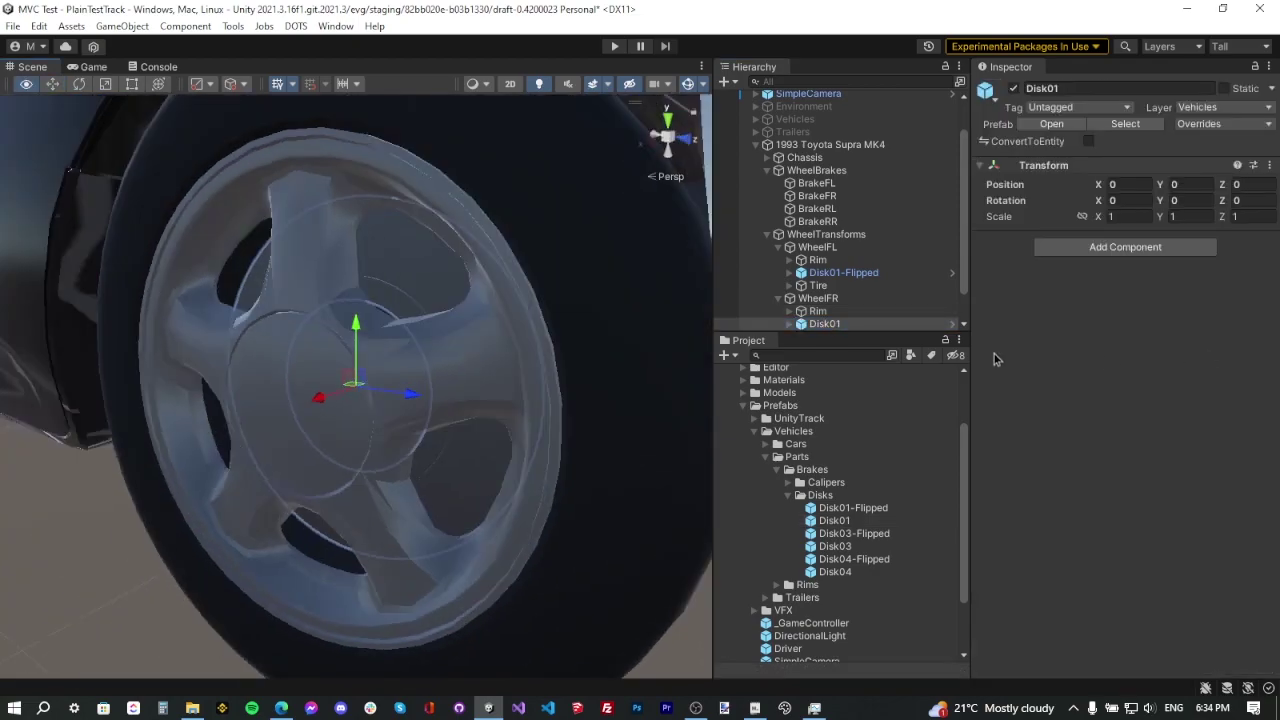
scroll(840, 280, down, 2)
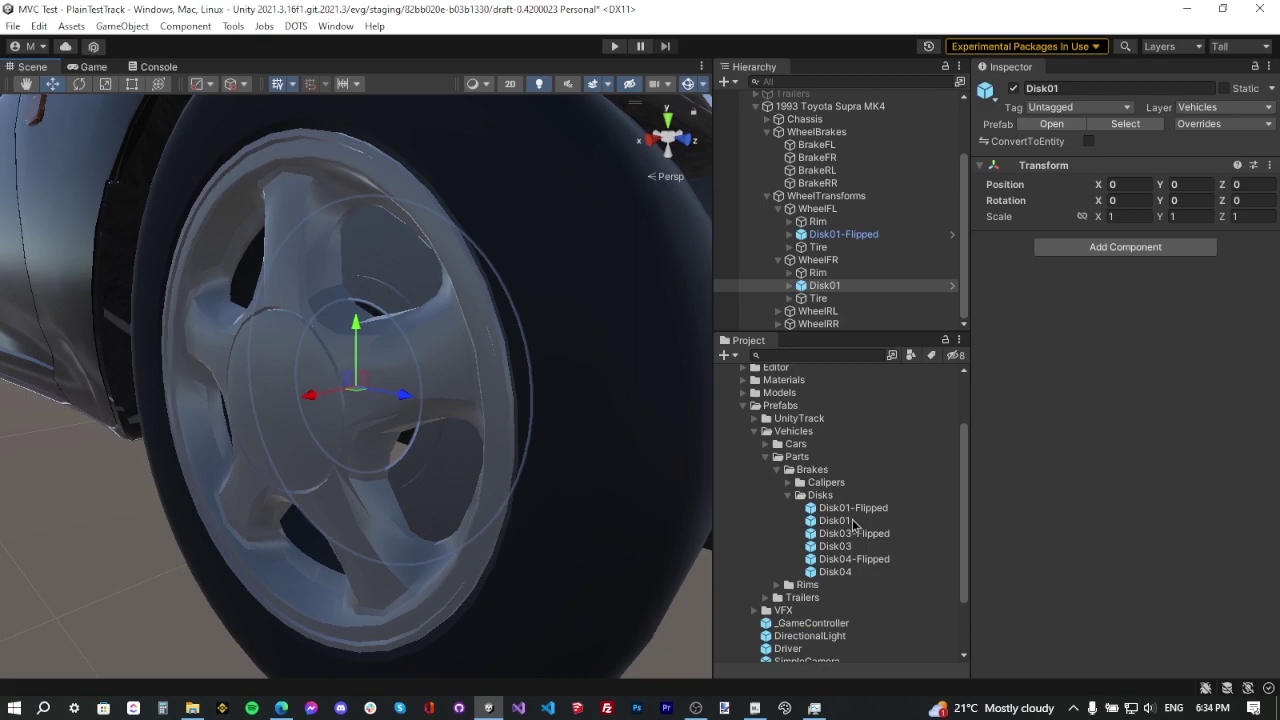
Add the Disk01-Flipped prefab to WheelRL and the Disk01 prefab to WheelRR, each between Rim and Tire
drag(852, 522, 831, 321)
click(845, 521)
drag(845, 522, 819, 318)
double_click(830, 324)
ctrl+click(838, 326)
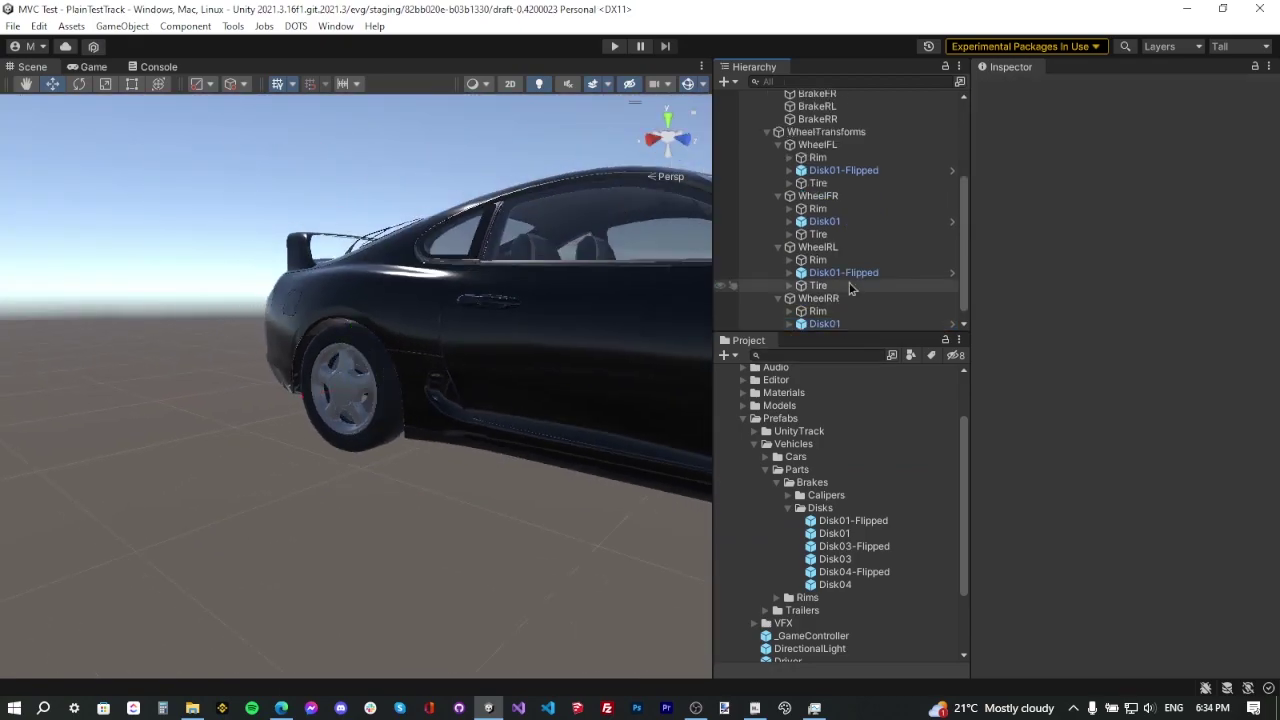
Look through the prefabs in the Calipers folder, including the four wheel-specific variants in the Caliper01 subfolder
scroll(849, 285, up, 5)
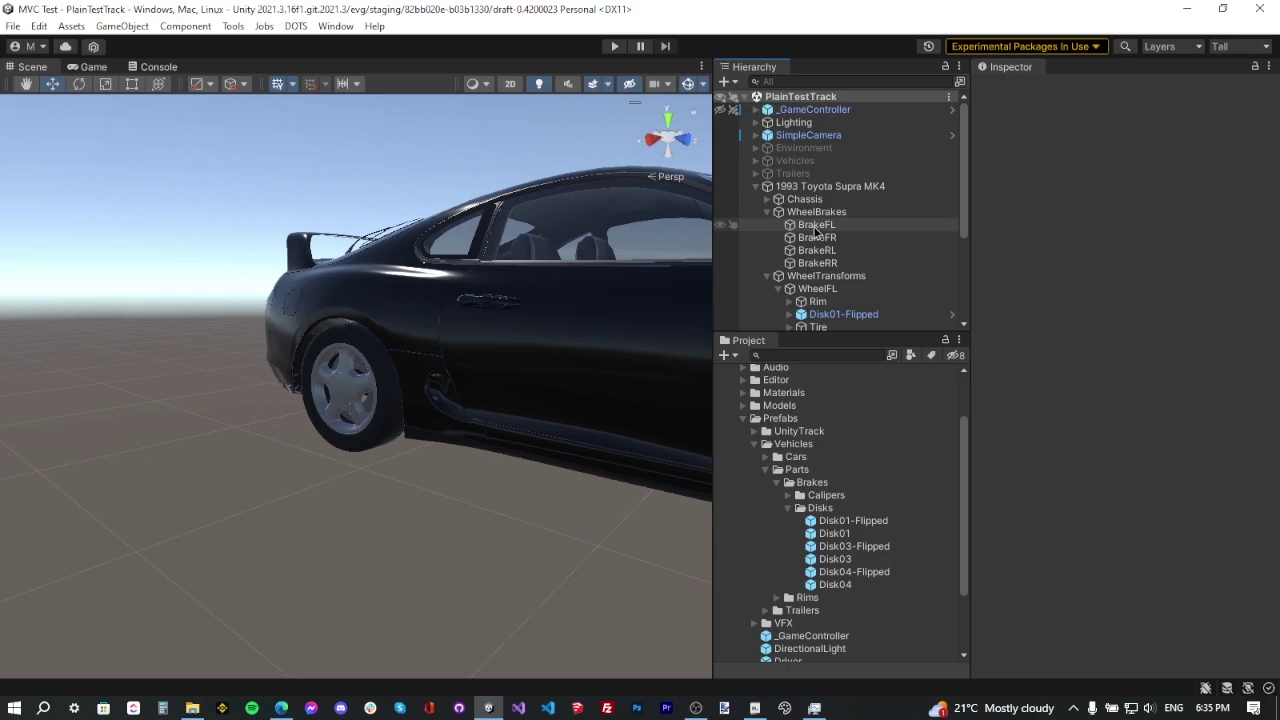
click(788, 508)
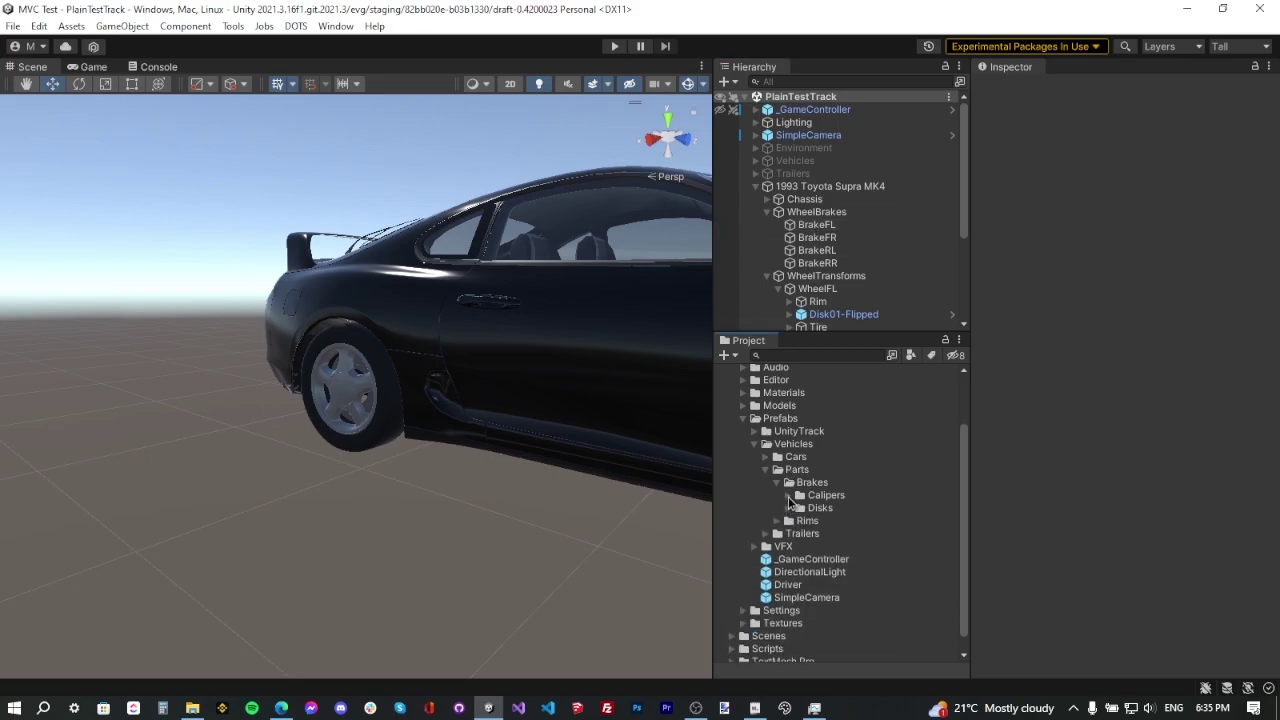
click(788, 495)
click(855, 535)
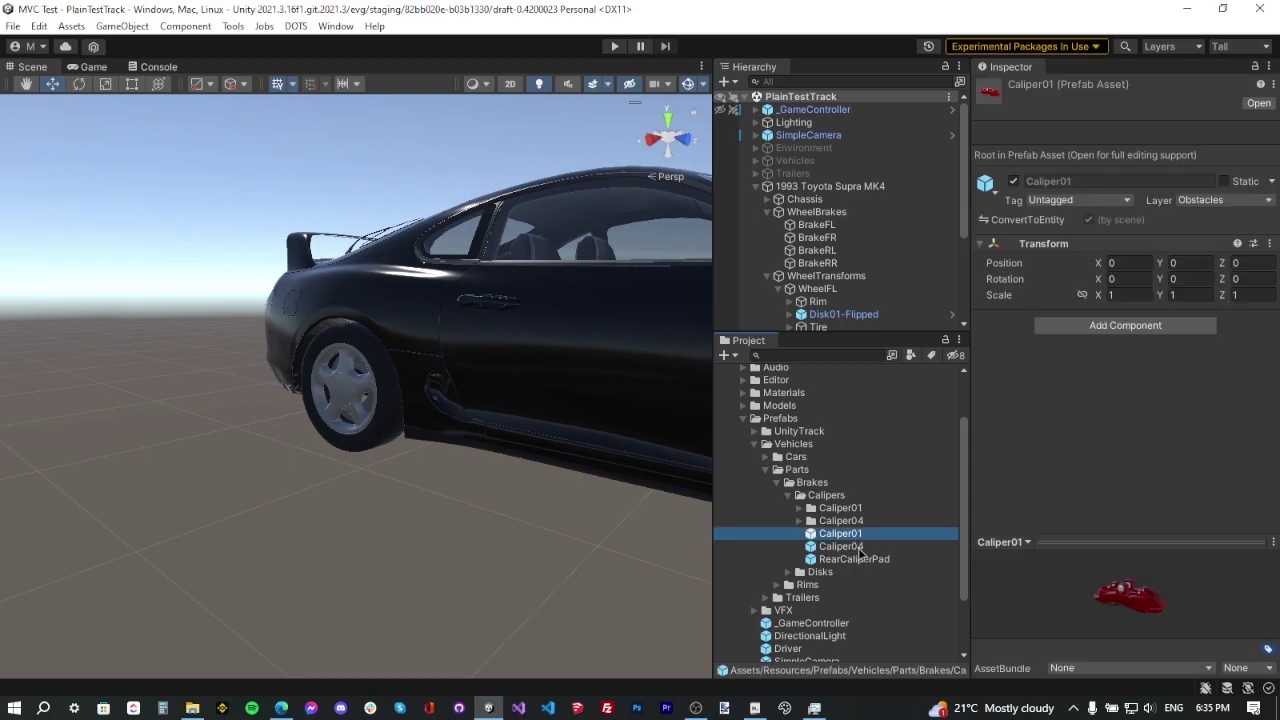
click(857, 547)
click(800, 509)
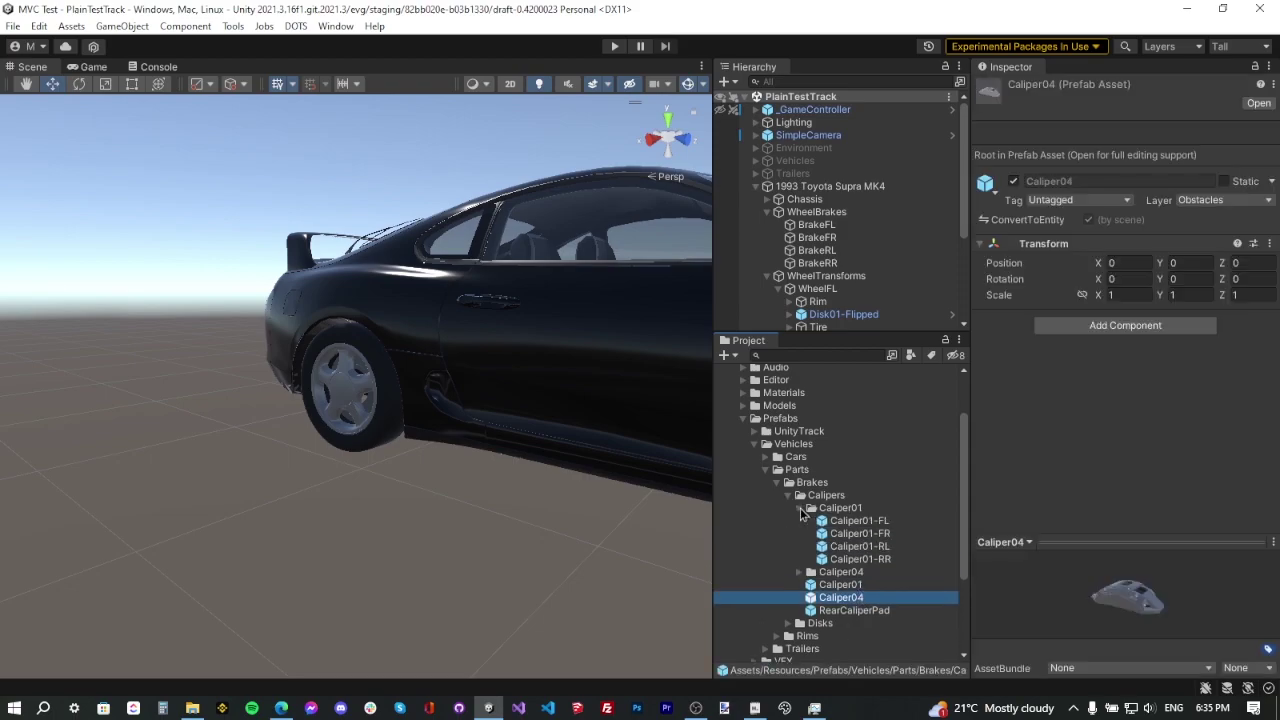
click(848, 510)
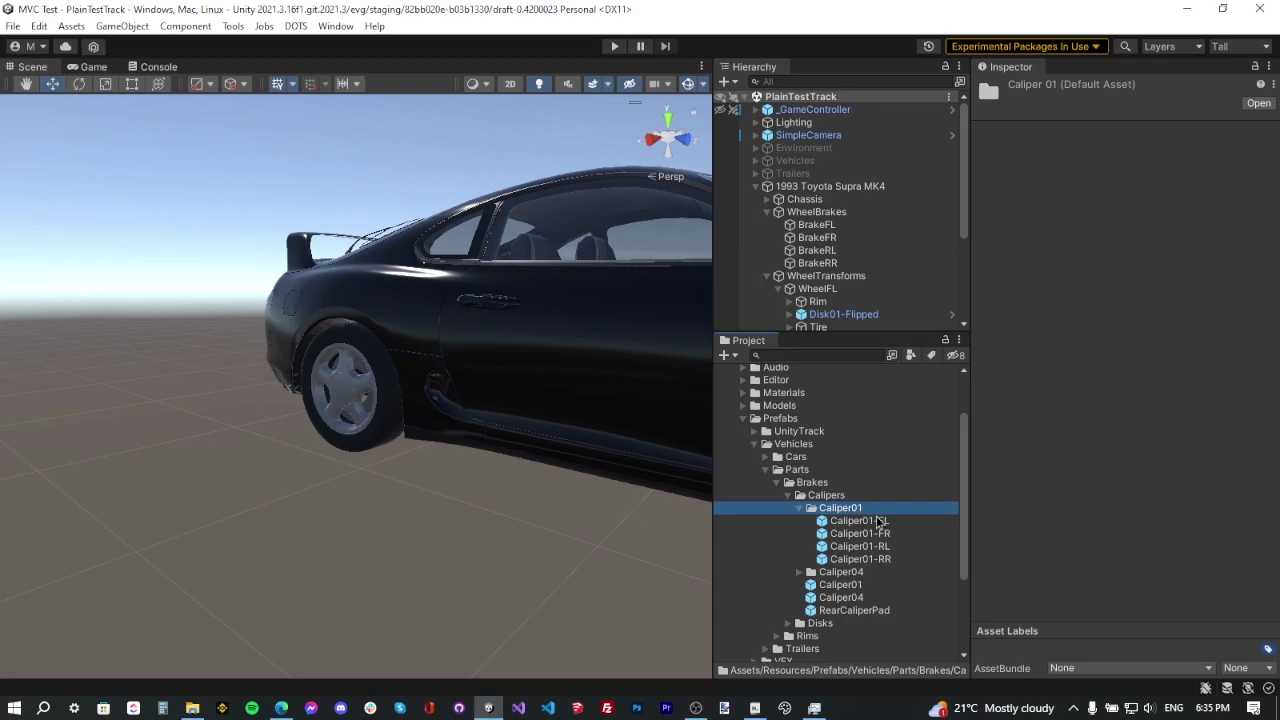
click(878, 521)
click(882, 536)
click(884, 547)
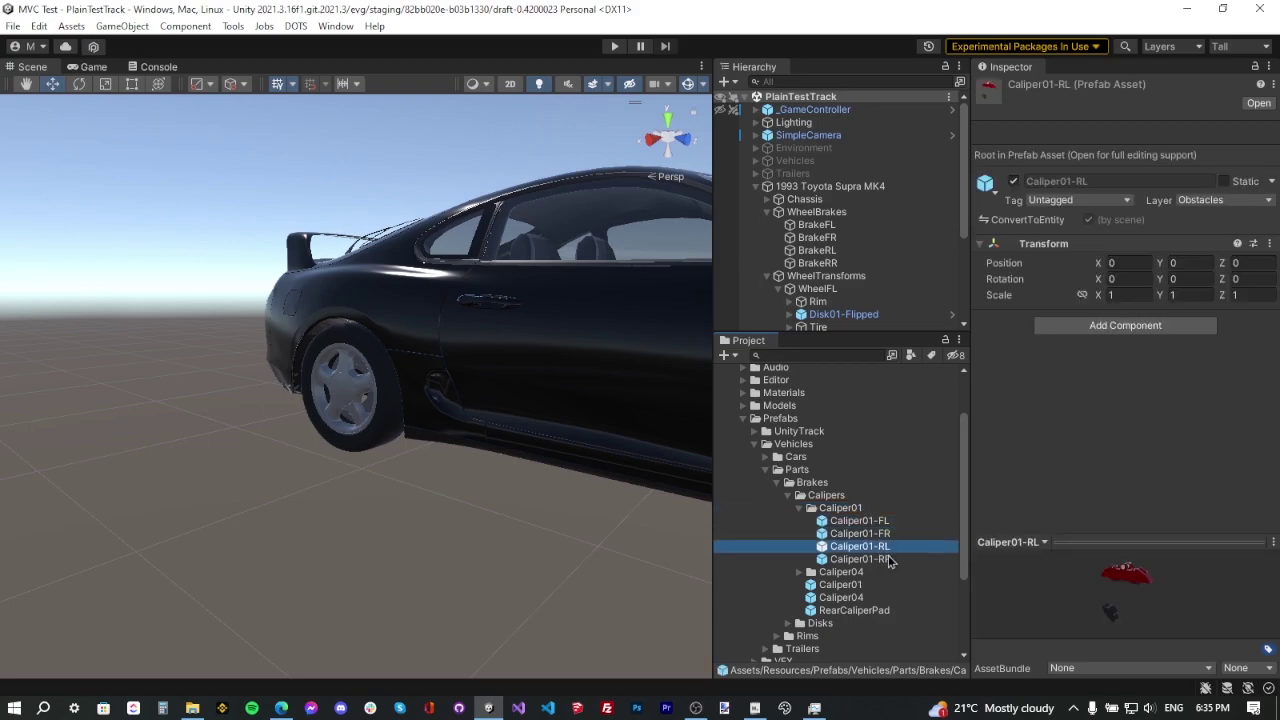
click(892, 560)
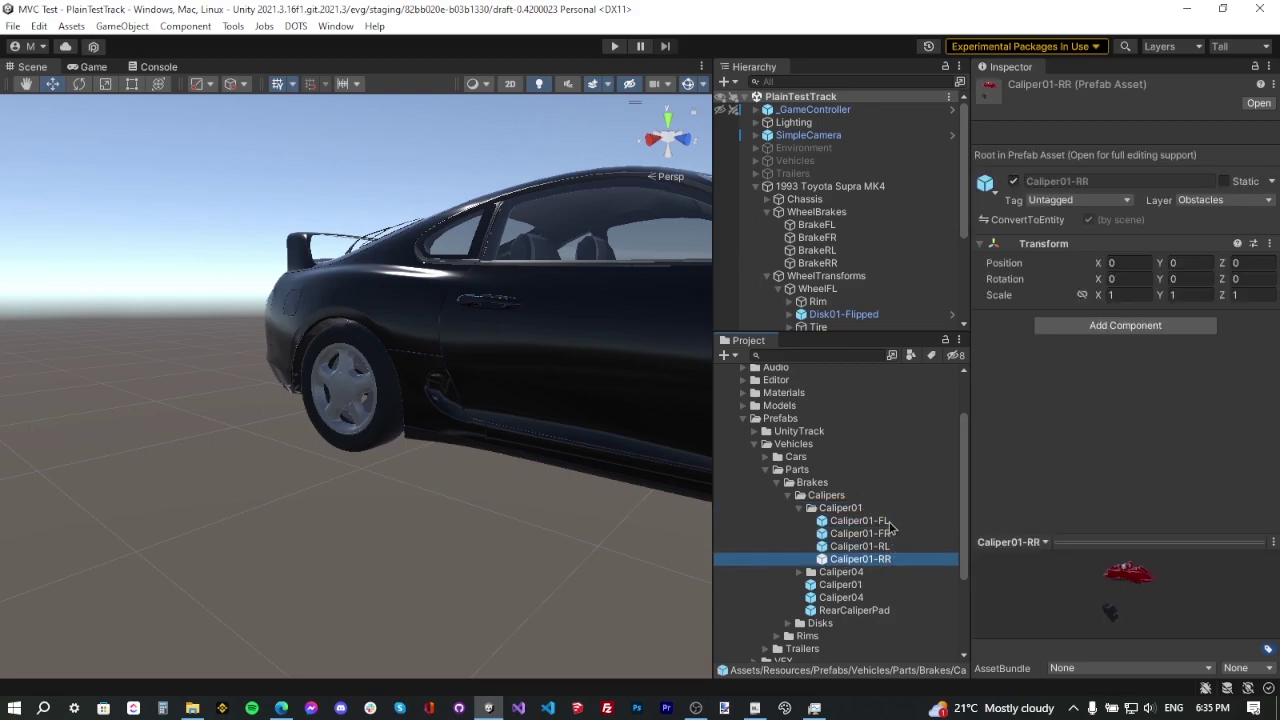
Add the Caliper01-FL, Caliper01-FR, Caliper01-RL and Caliper01-RR prefabs under the matching BrakeFL, BrakeFR, BrakeRL and BrakeRR objects
click(882, 522)
drag(884, 528, 818, 251)
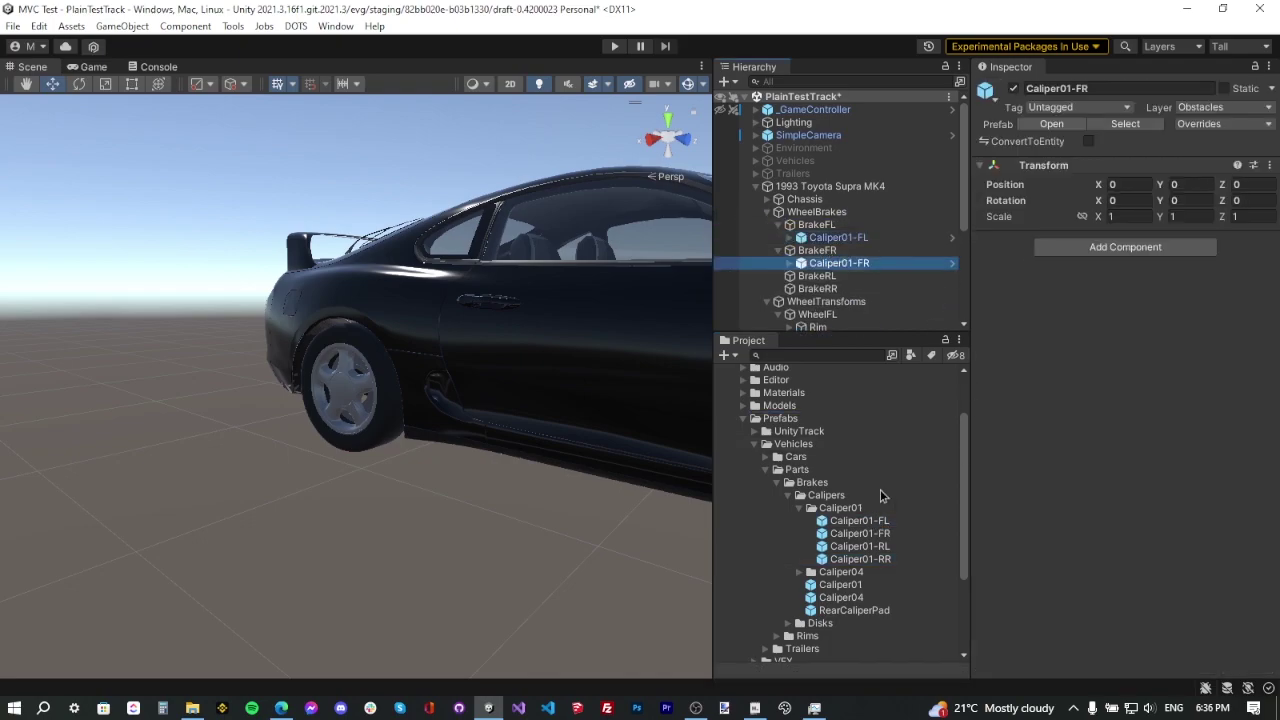
drag(884, 552, 818, 252)
drag(888, 559, 828, 277)
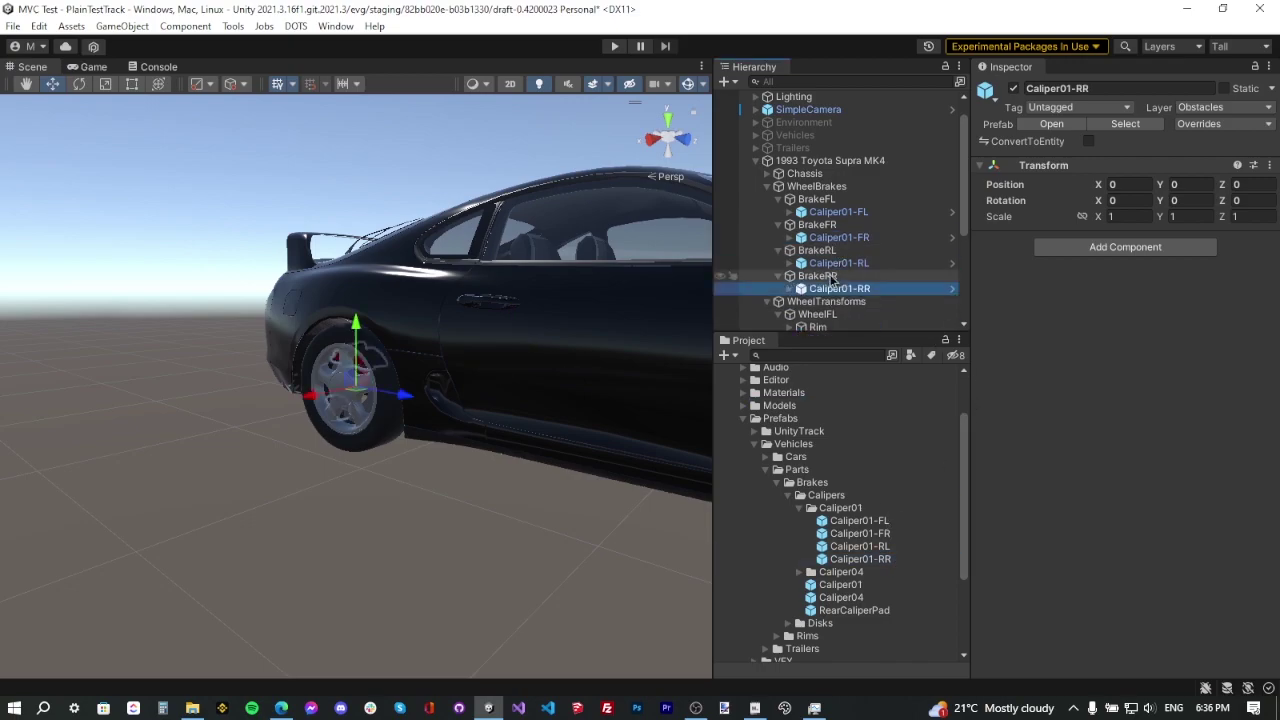
Set the X rotation of Caliper01-FL and Caliper01-FR to -90
double_click(820, 199)
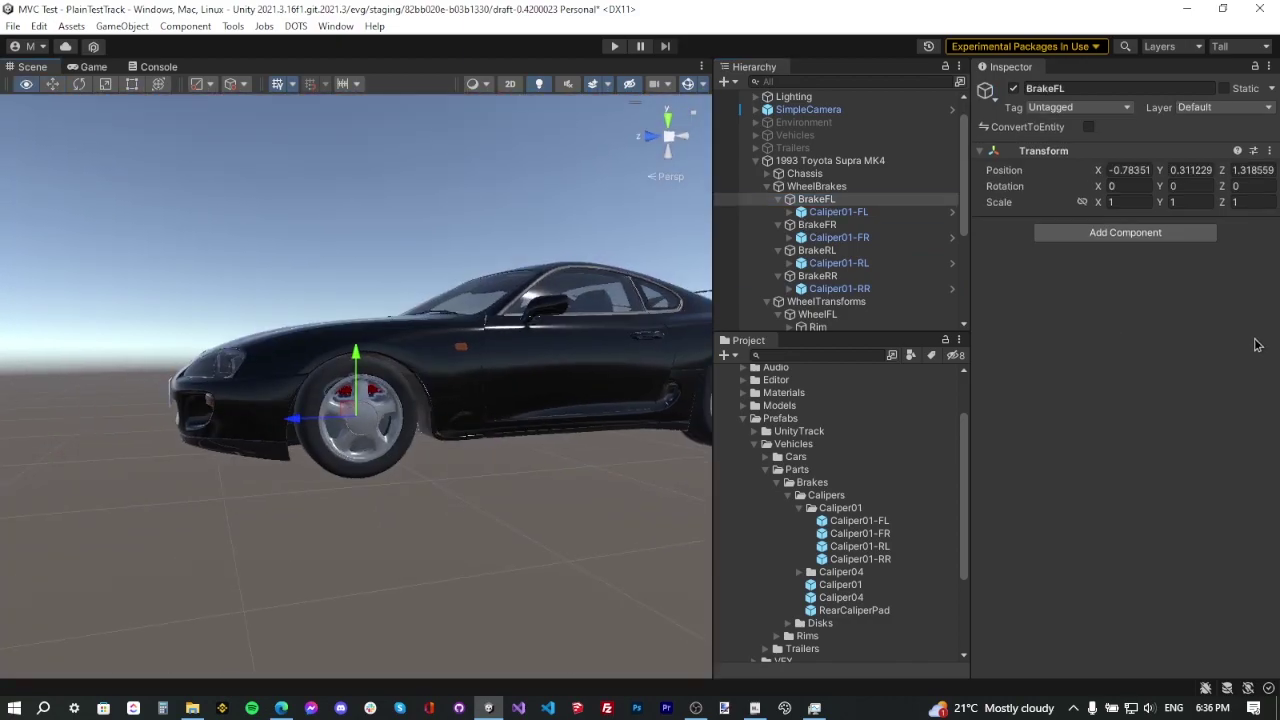
click(860, 212)
ctrl+click(840, 237)
click(1125, 200)
text(-90)
Rotate Caliper01-RL and Caliper01-RR a quarter turn about X so they sit on the front side of the rear wheels
double_click(839, 263)
ctrl+click(840, 288)
click(1120, 200)
text(-90)
key(Return)
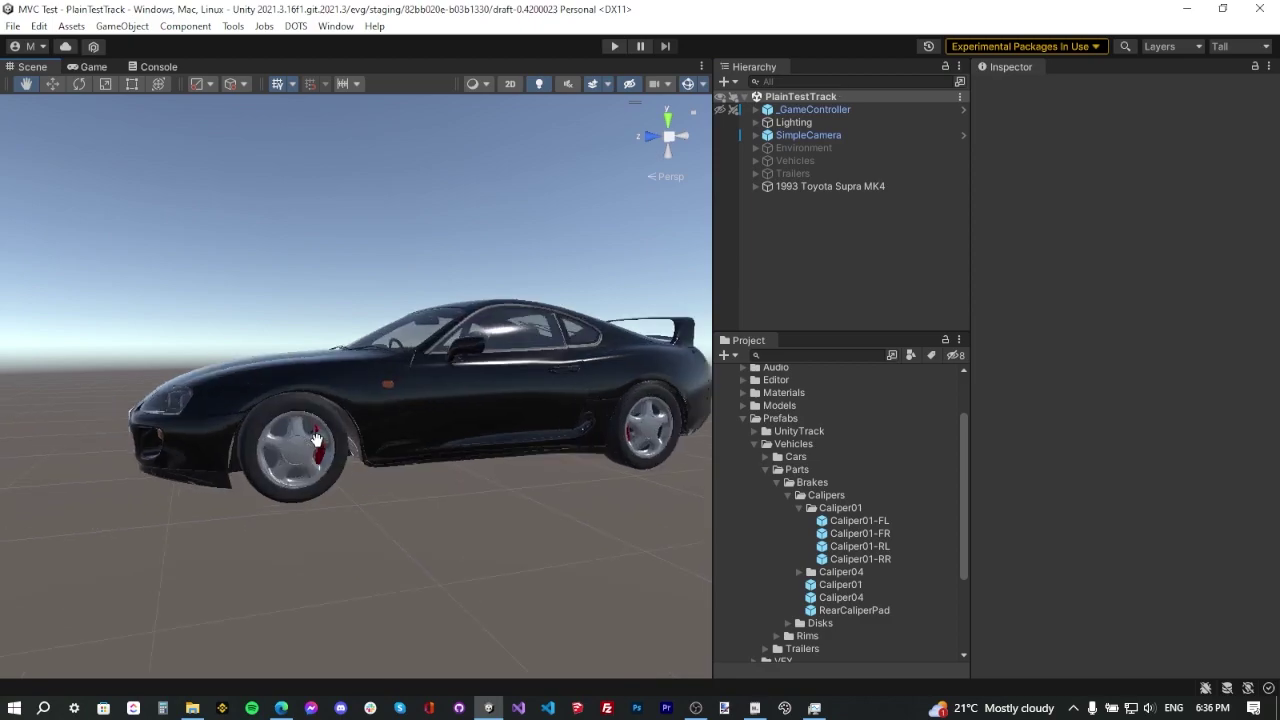
Inspect the caliper behind the front wheel rim up close and check the whole car in the scene
middle_drag(470, 380, 495, 390)
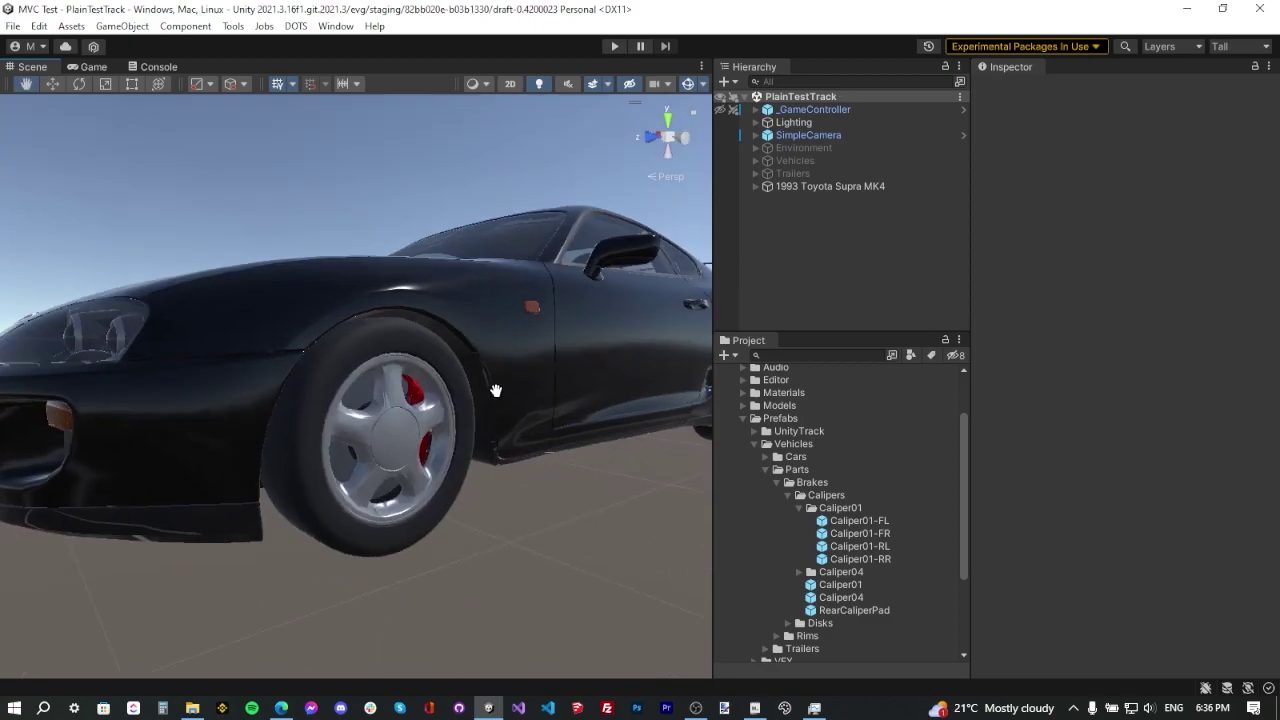
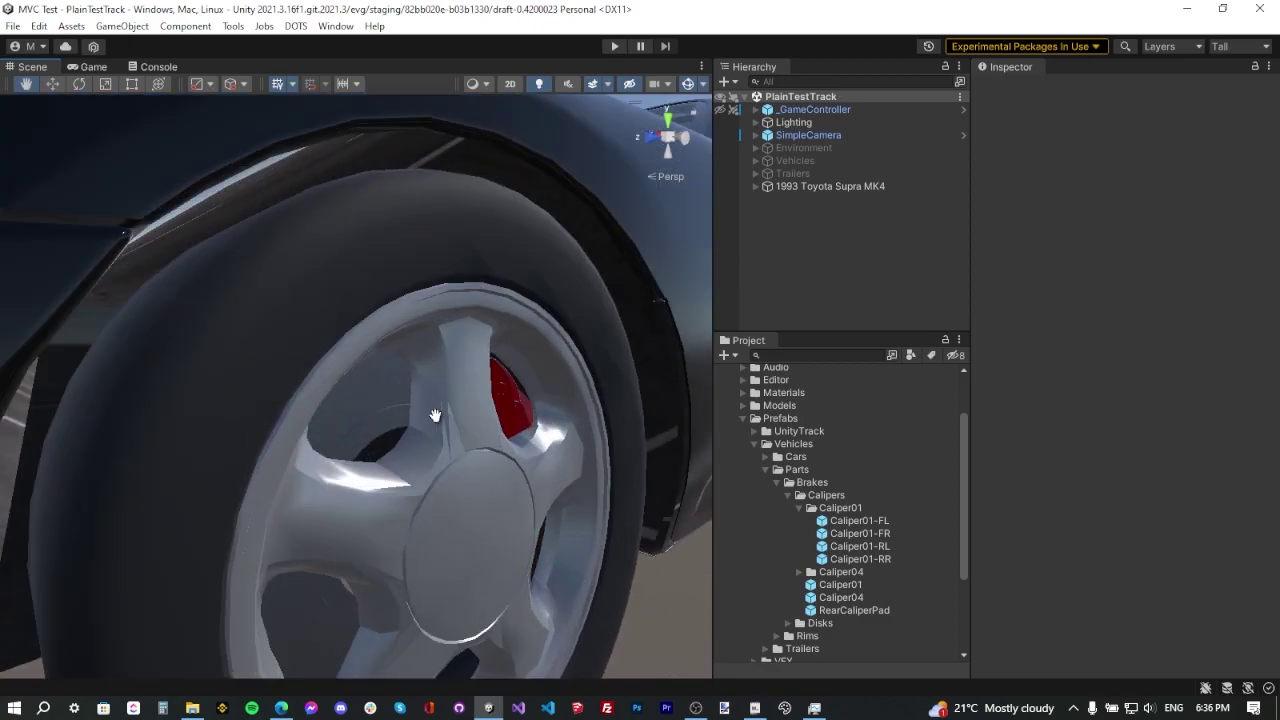
alt+drag(449, 415, 505, 401)
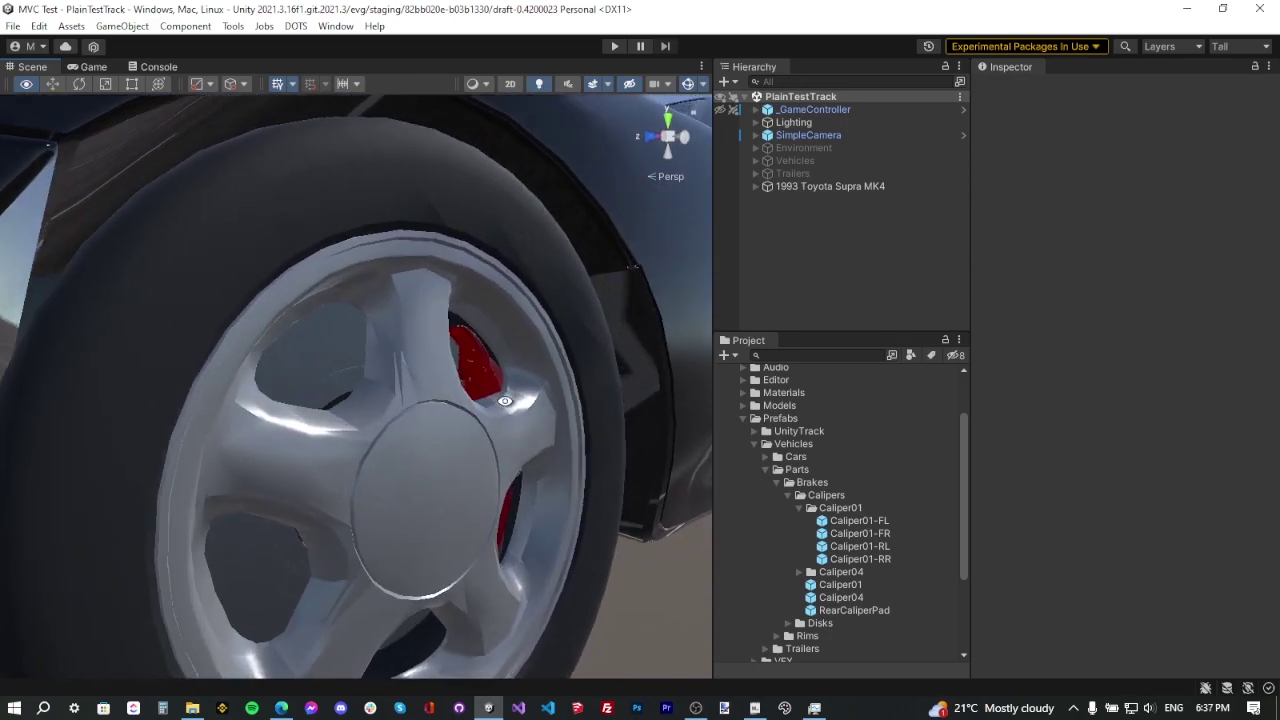
scroll(505, 401, down, 10)
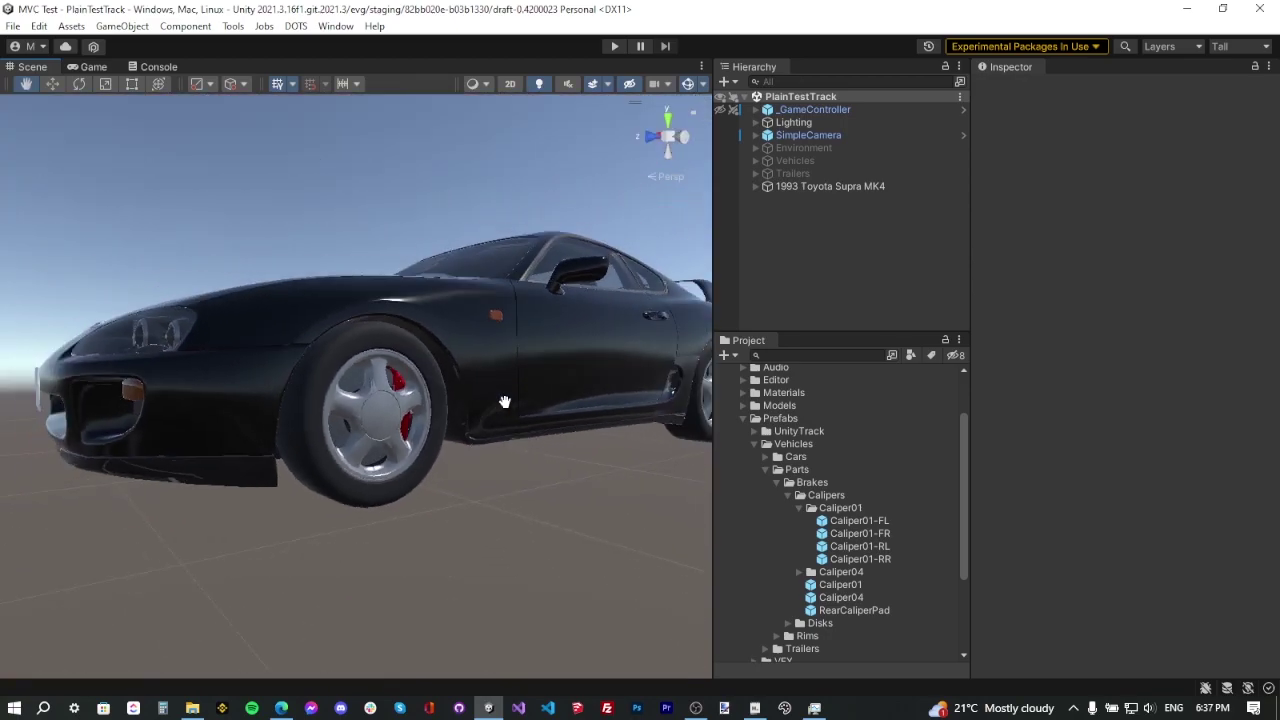
drag(505, 401, 451, 381)
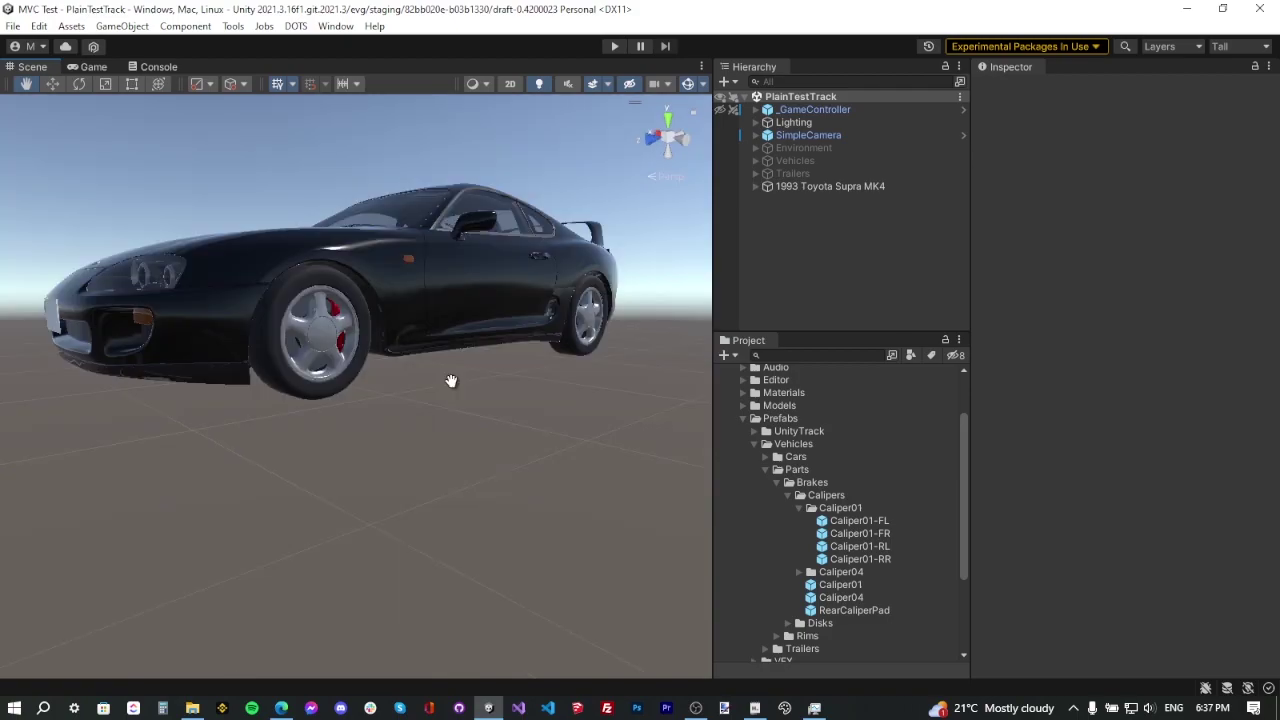
drag(427, 323, 421, 333)
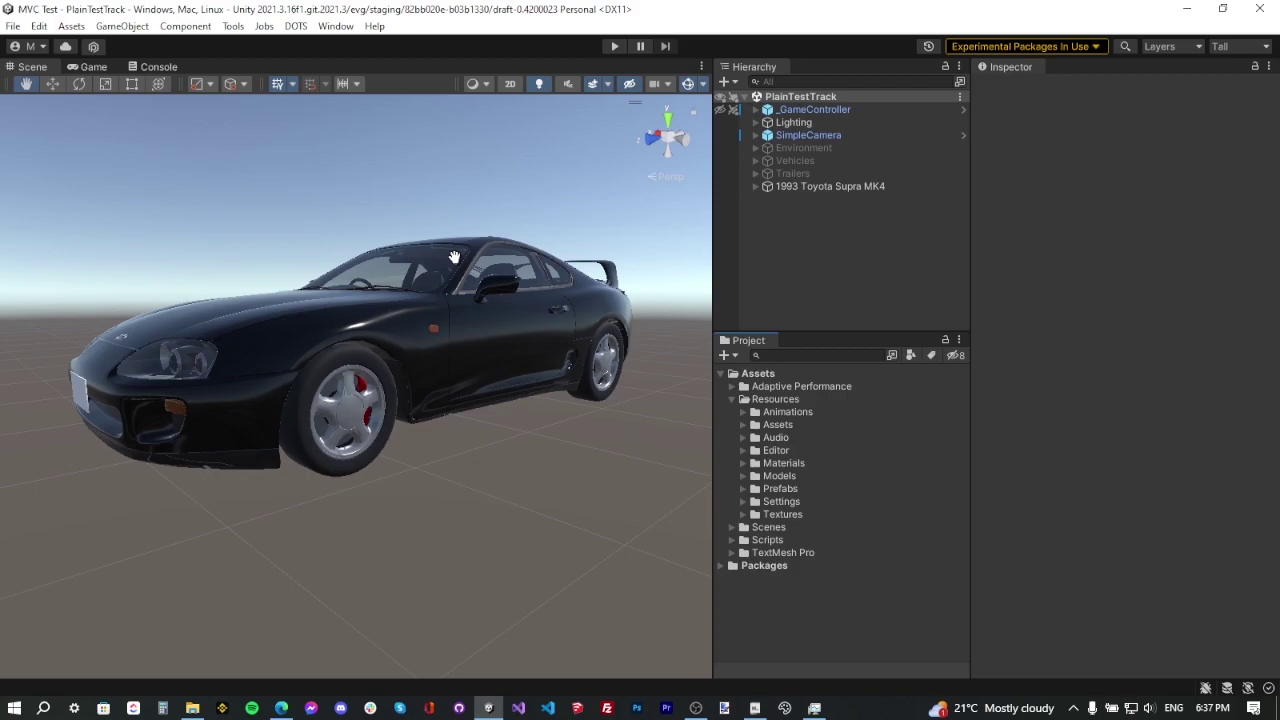
alt+drag(417, 253, 434, 318)
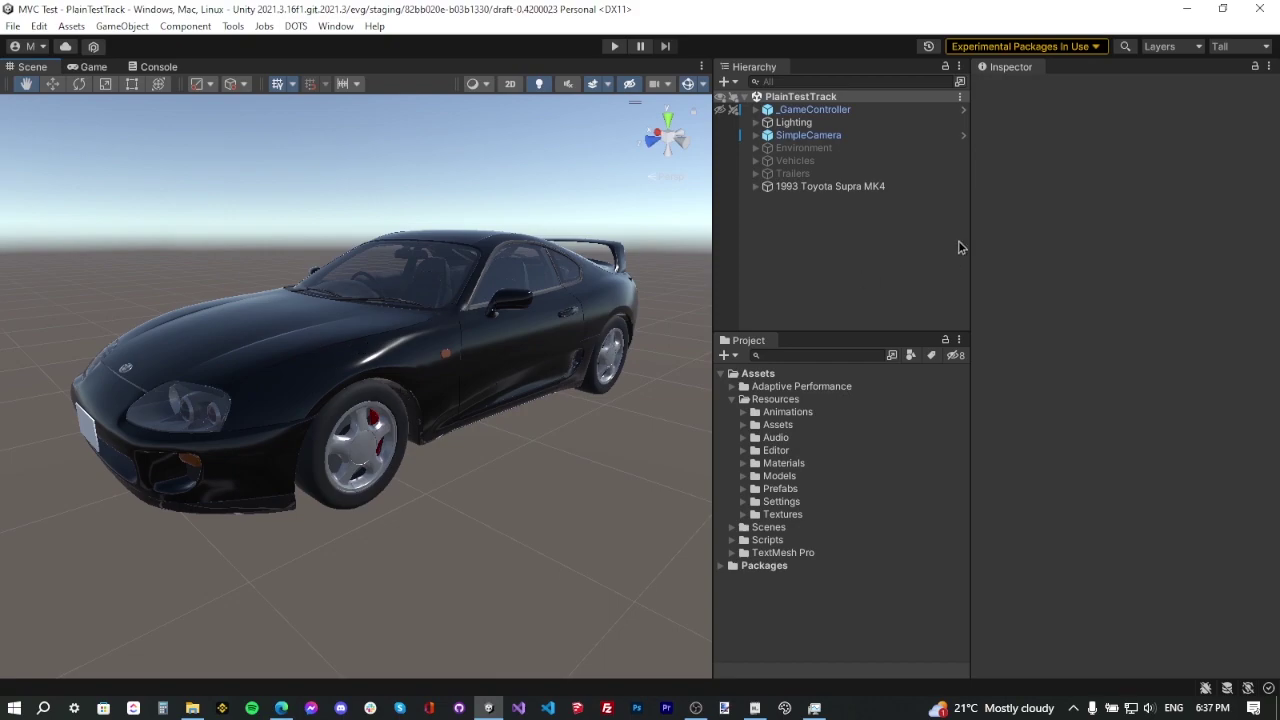
Add a new Multiversal Vehicle Controller vehicle component to the 1993 Toyota Supra MK4 object
click(842, 188)
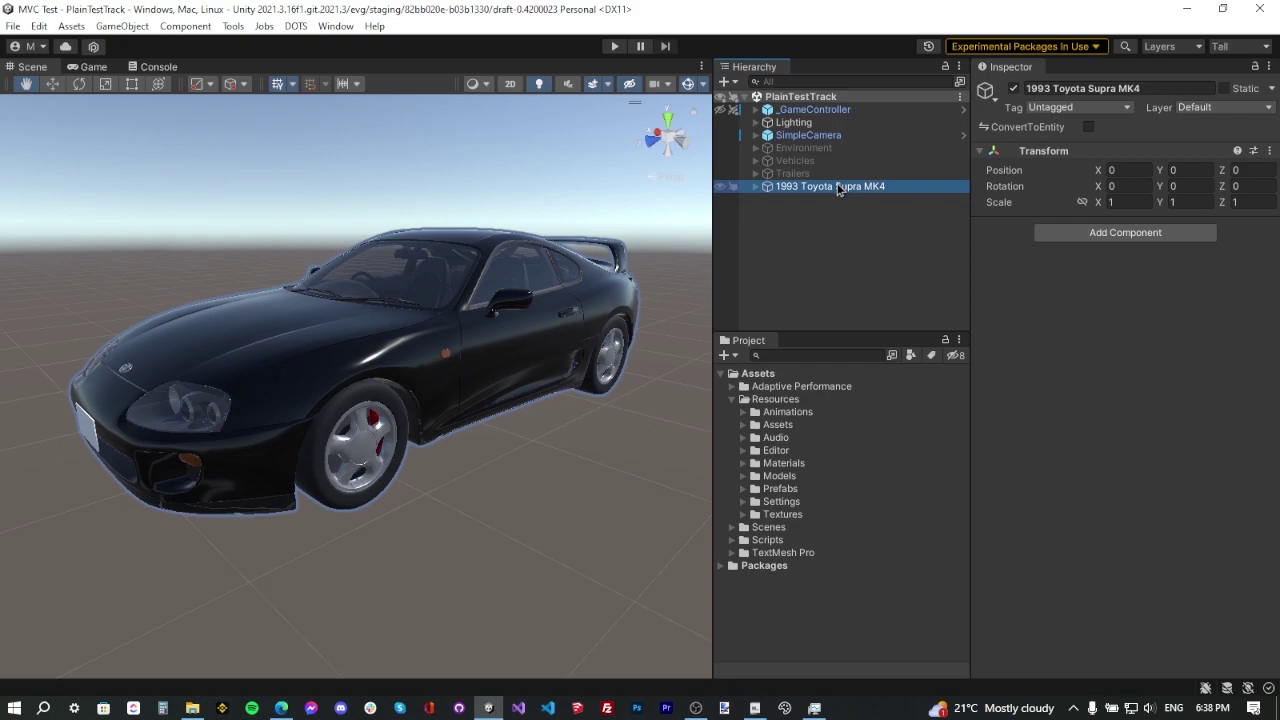
click(233, 26)
mouse_move(268, 72)
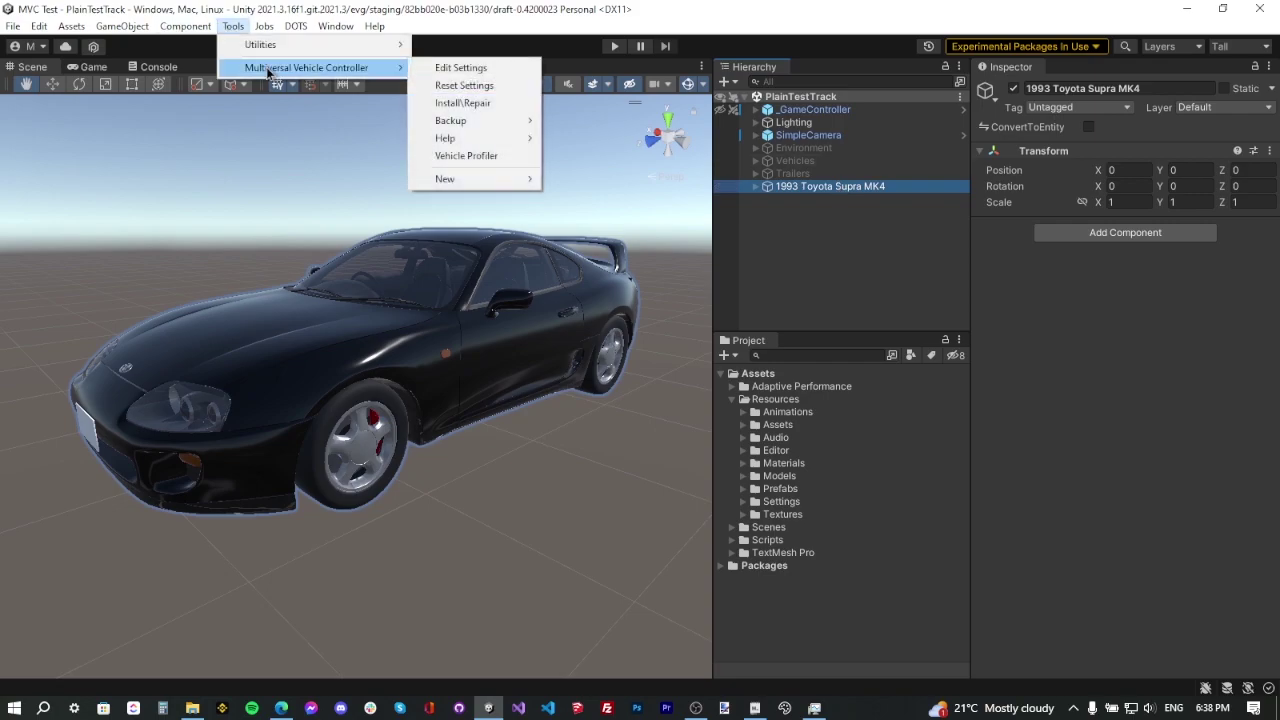
mouse_move(511, 180)
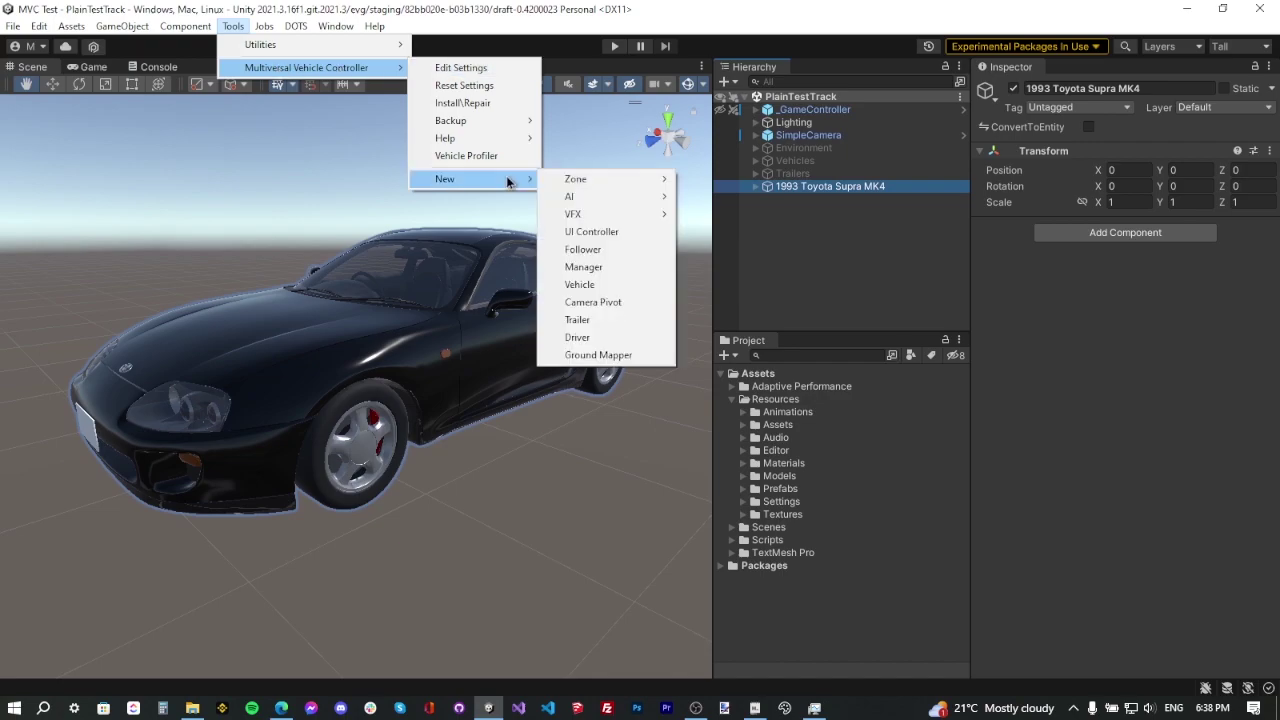
click(582, 285)
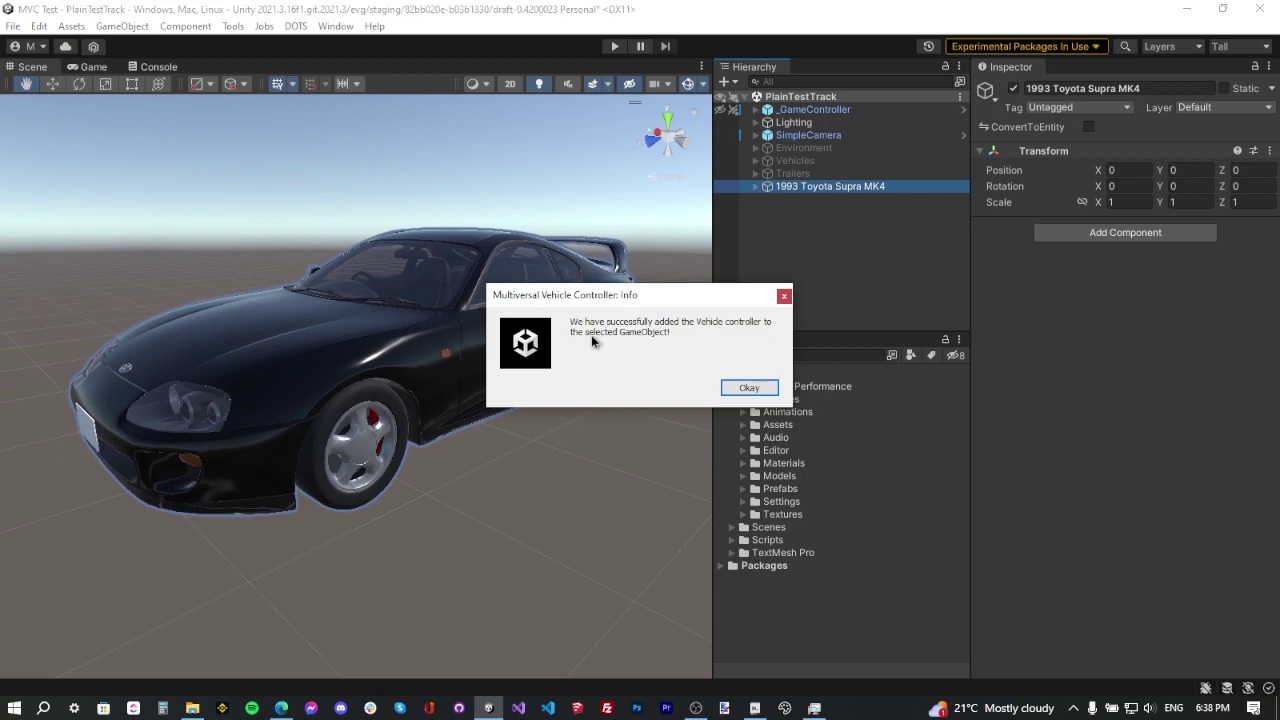
click(749, 388)
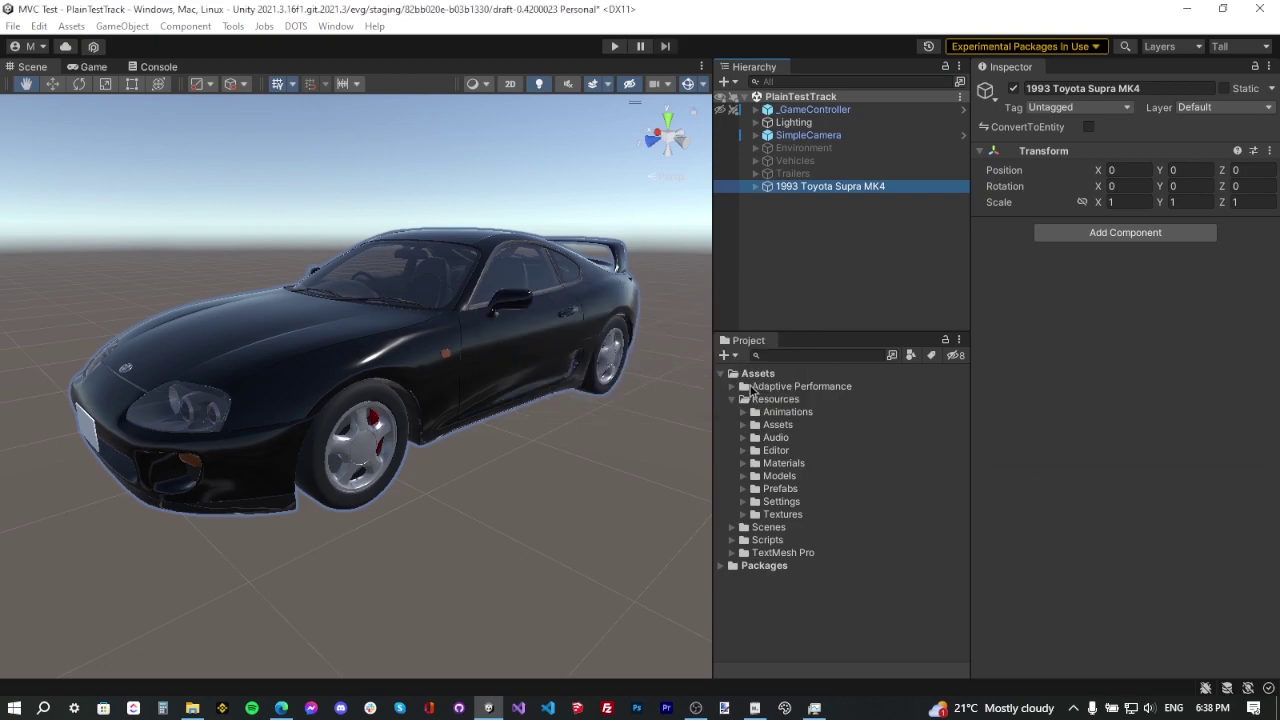
Add a chassis in the vehicle's Components configuration, accepting the recommended re-arrangement of its structure
scroll(1160, 357, down, 3)
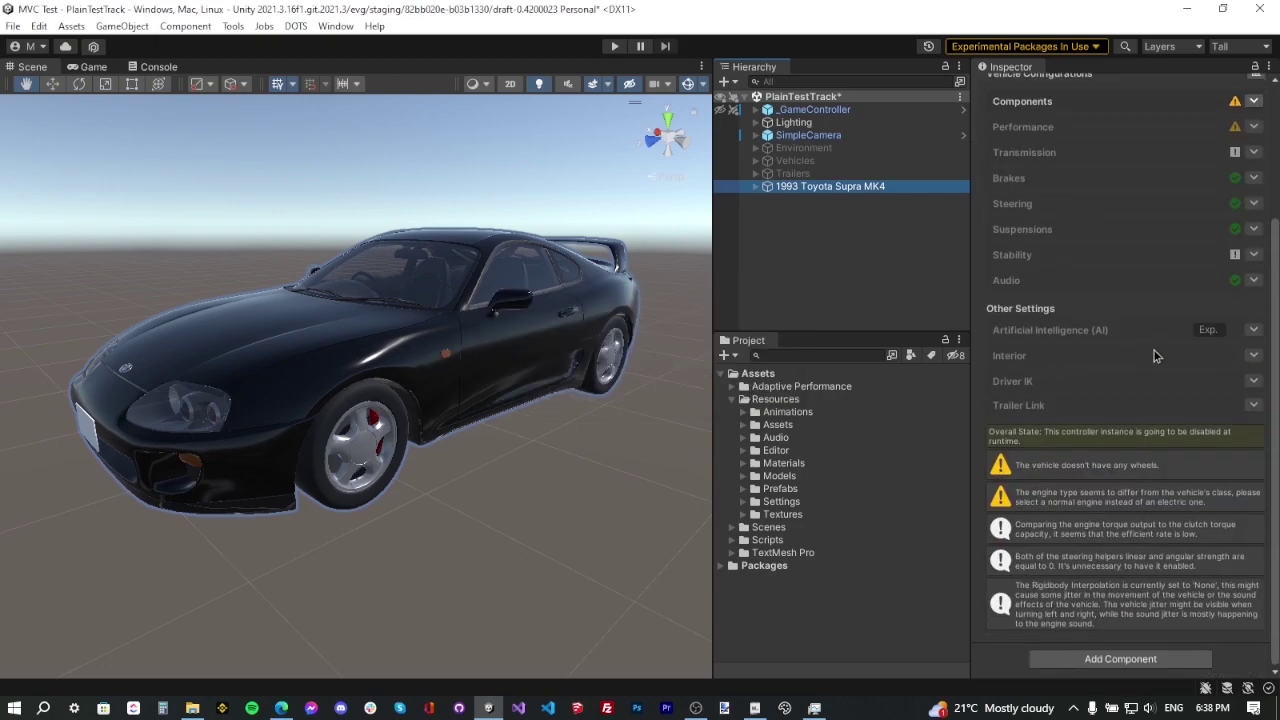
scroll(1151, 360, up, 3)
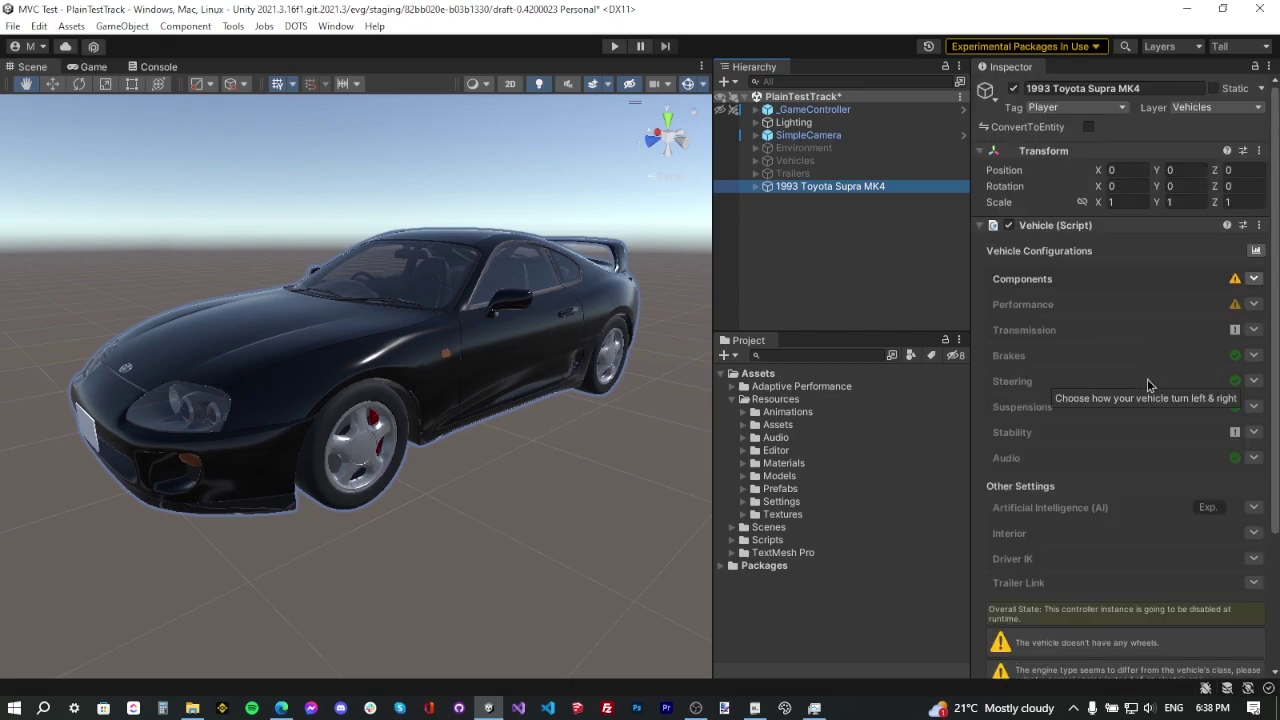
scroll(1147, 379, down, 3)
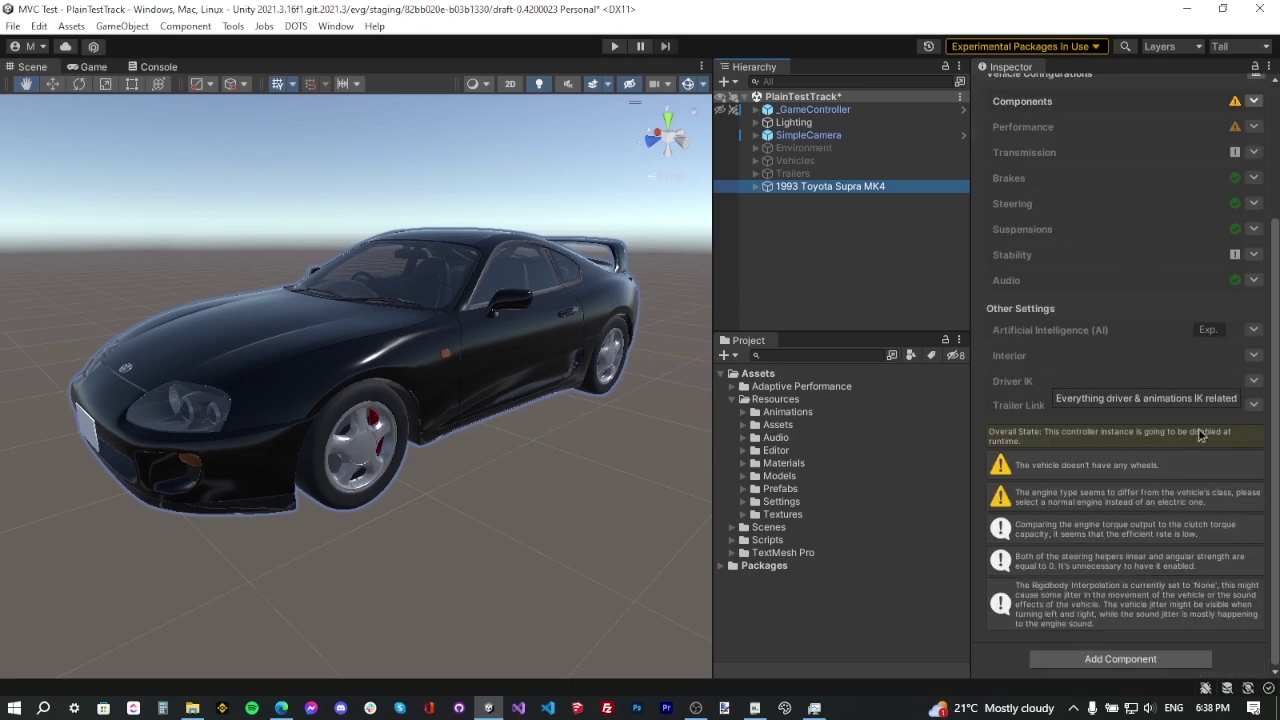
scroll(1256, 281, up, 3)
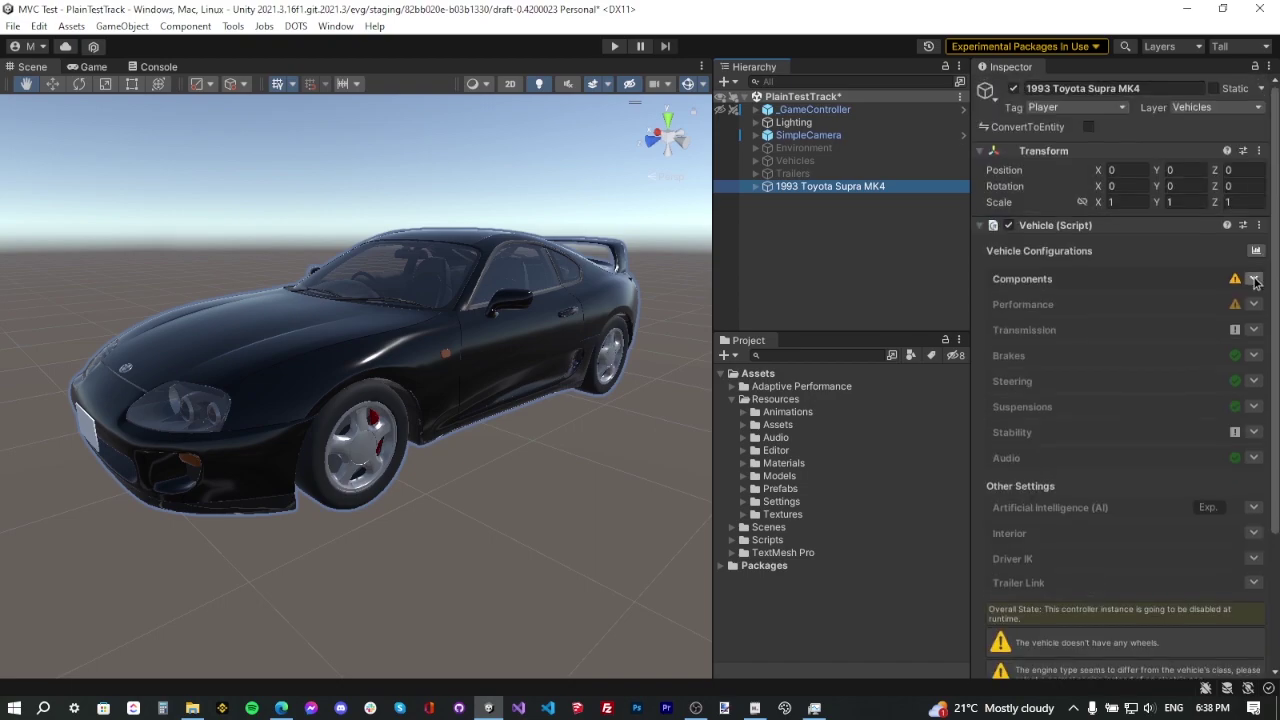
click(1255, 279)
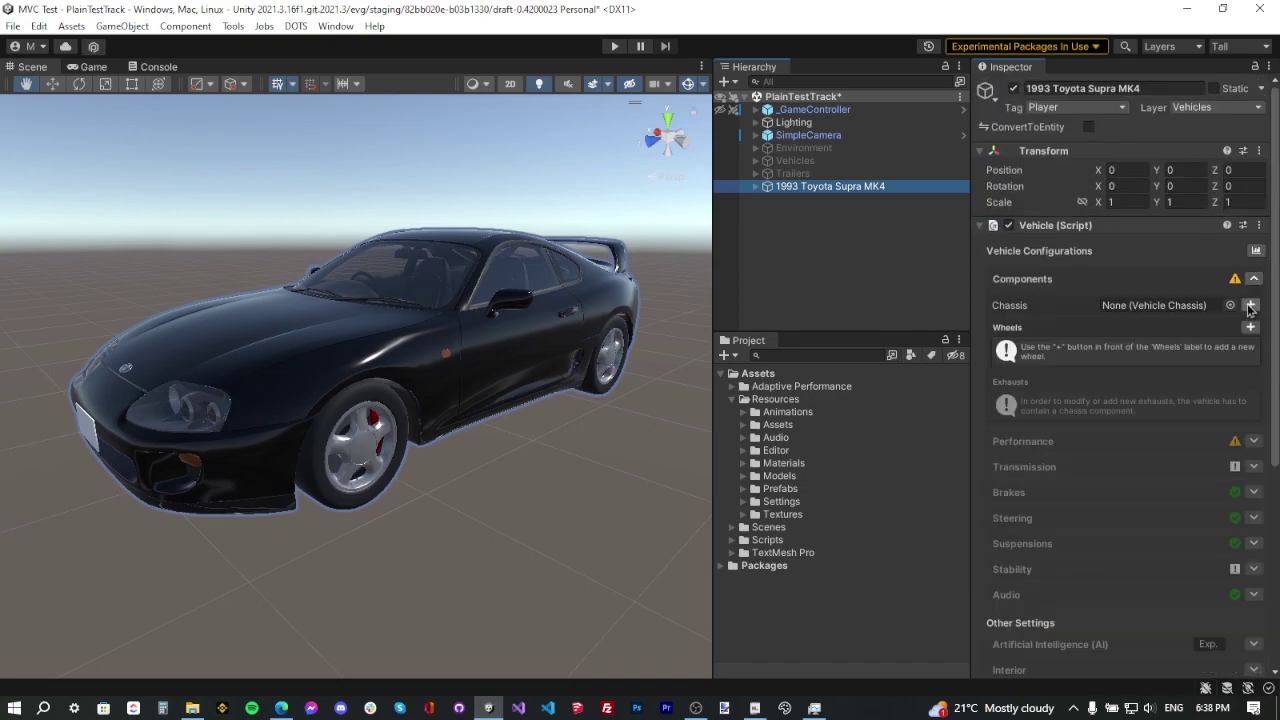
click(1249, 306)
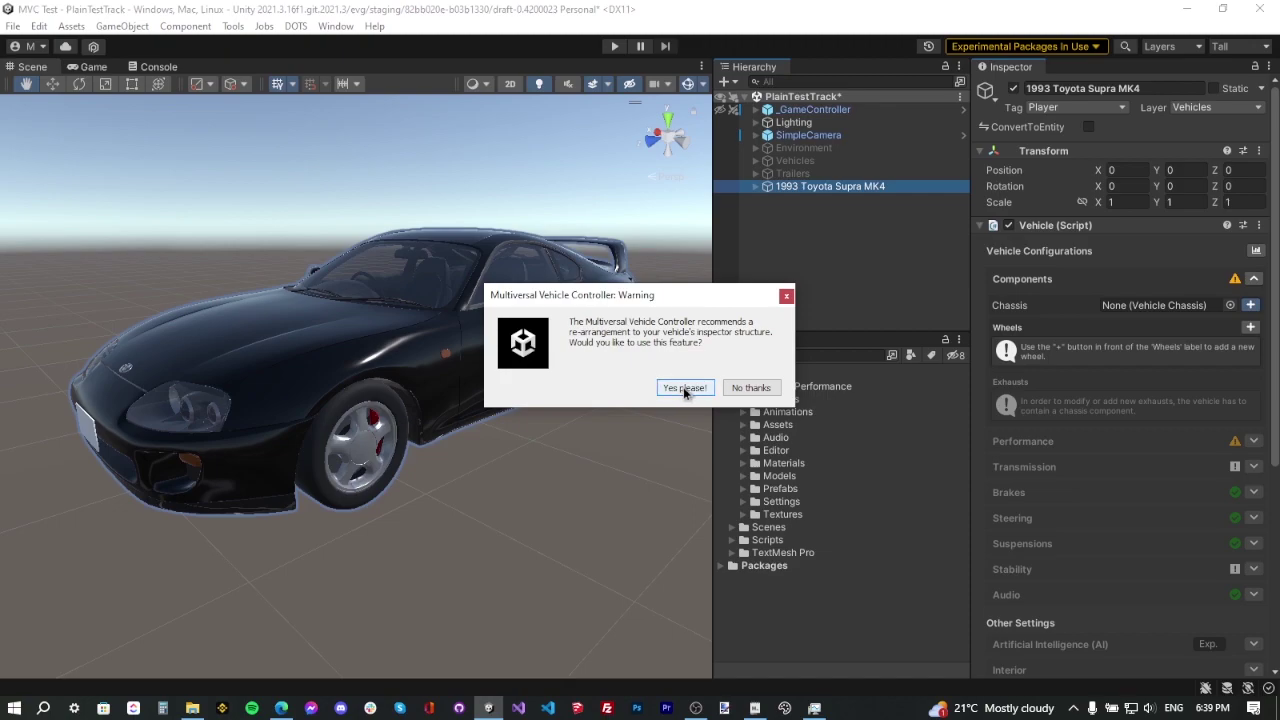
click(685, 389)
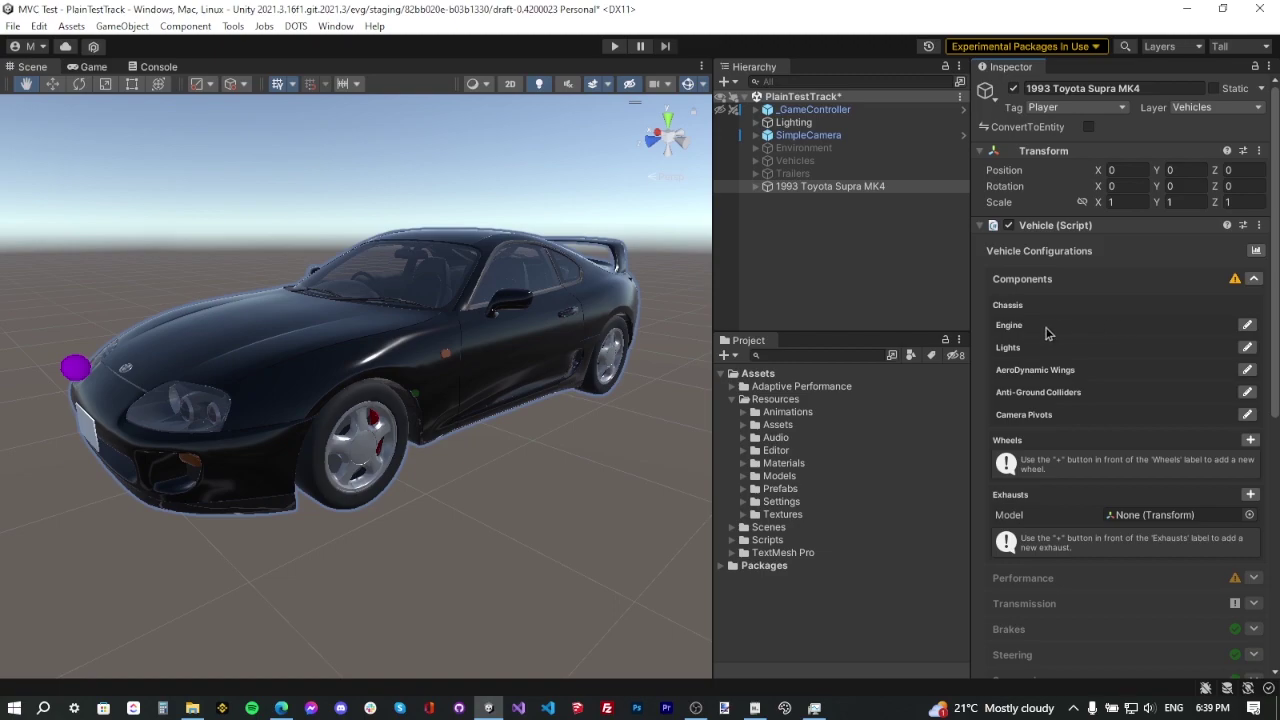
Reposition the chassis engine point above the front wheel in the left side view, and return to the vehicle configurations
click(1247, 327)
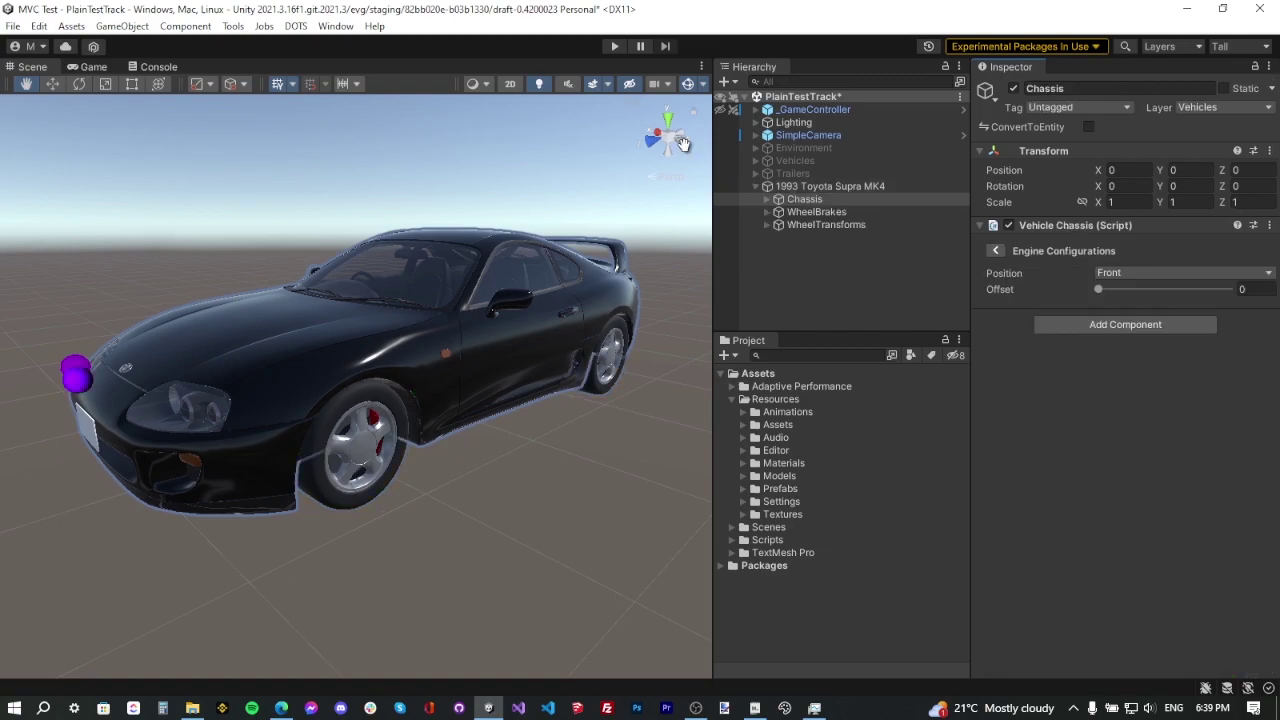
click(681, 133)
click(668, 175)
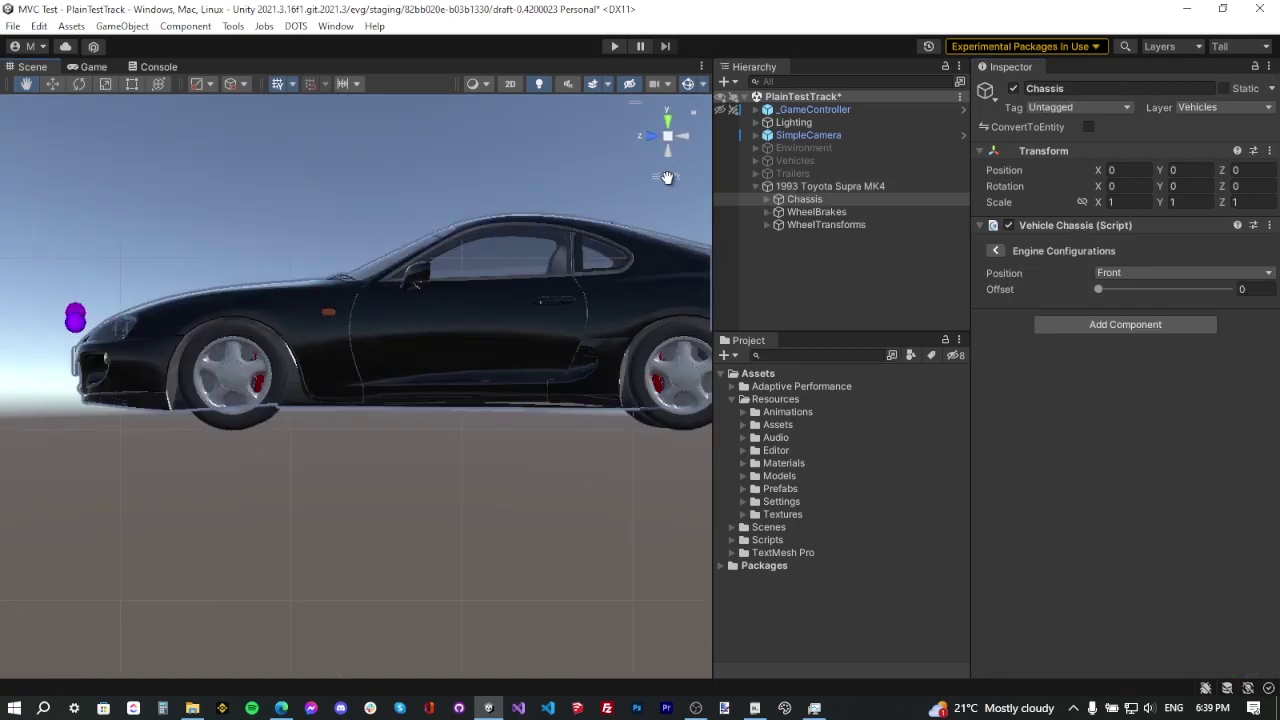
key(w)
drag(74, 318, 231, 322)
click(995, 250)
click(995, 250)
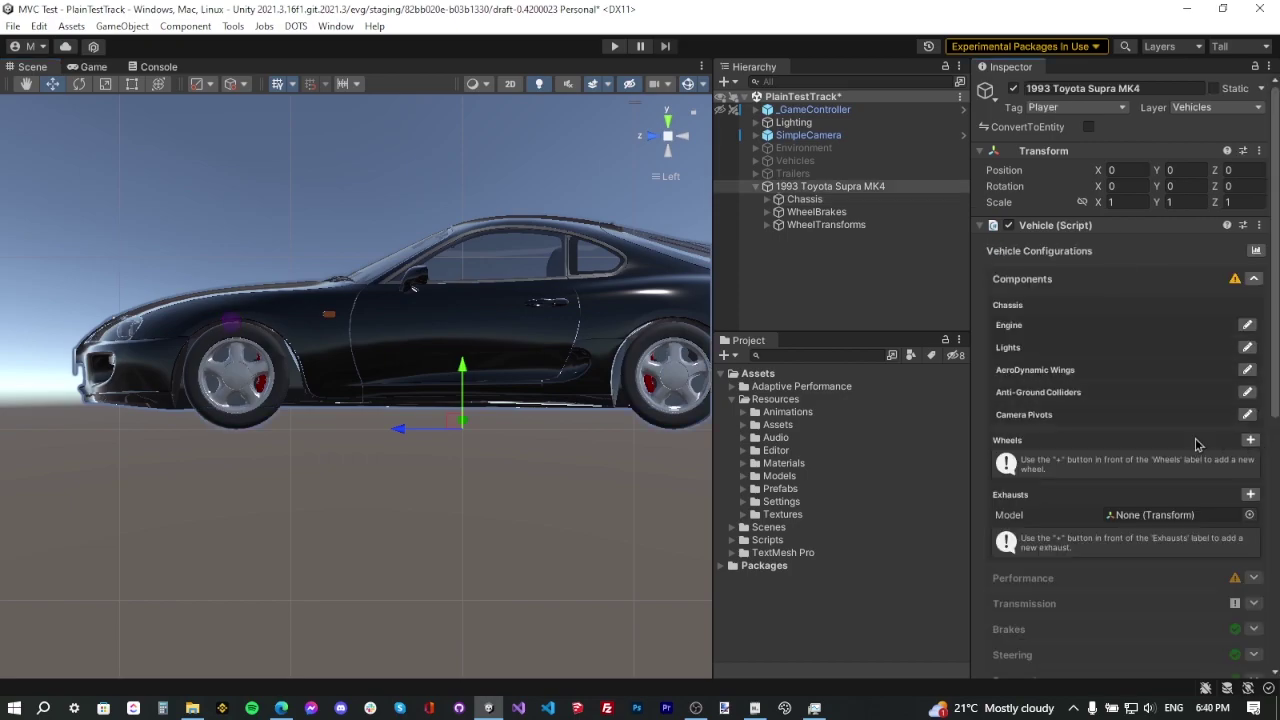
Add four new wheel entries to the vehicle's Wheels list
click(1250, 441)
click(1250, 441)
click(1250, 441)
click(1250, 441)
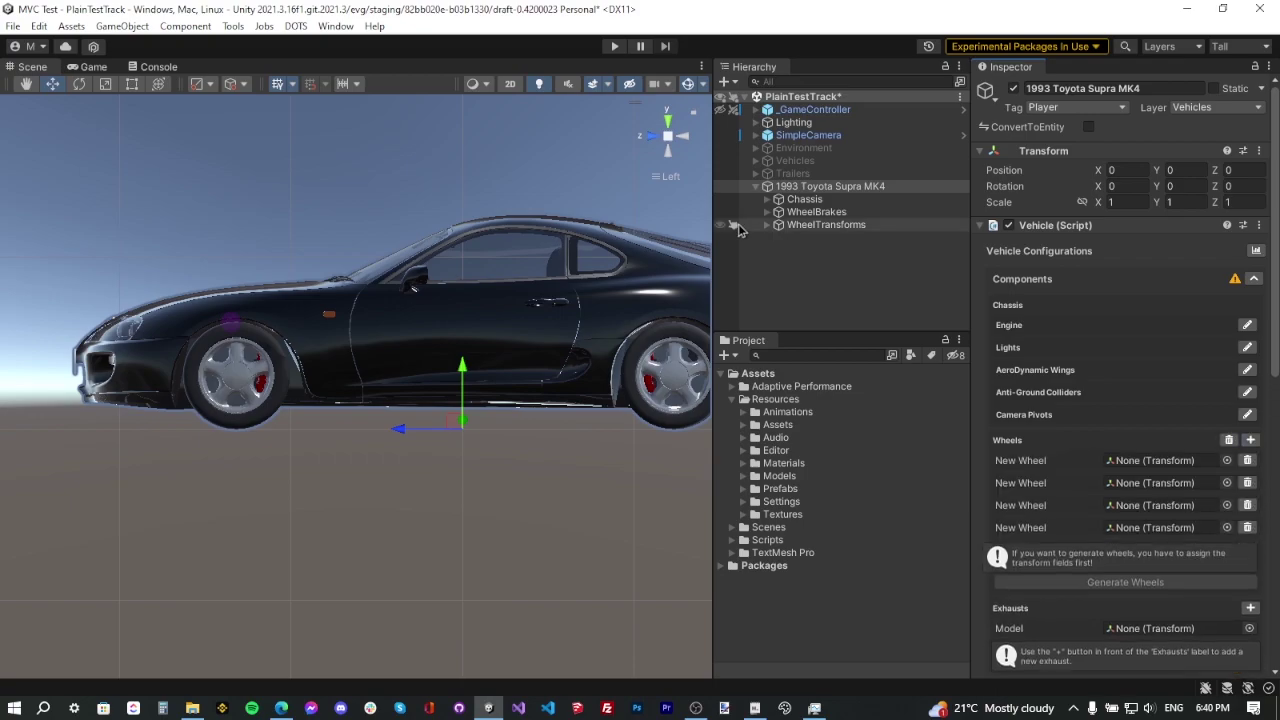
Assign the WheelFL, WheelFR, WheelRL and WheelRR transforms to the four new wheel entries, and expand the WheelFL entry
click(766, 225)
drag(817, 237, 1159, 461)
drag(818, 263, 1142, 528)
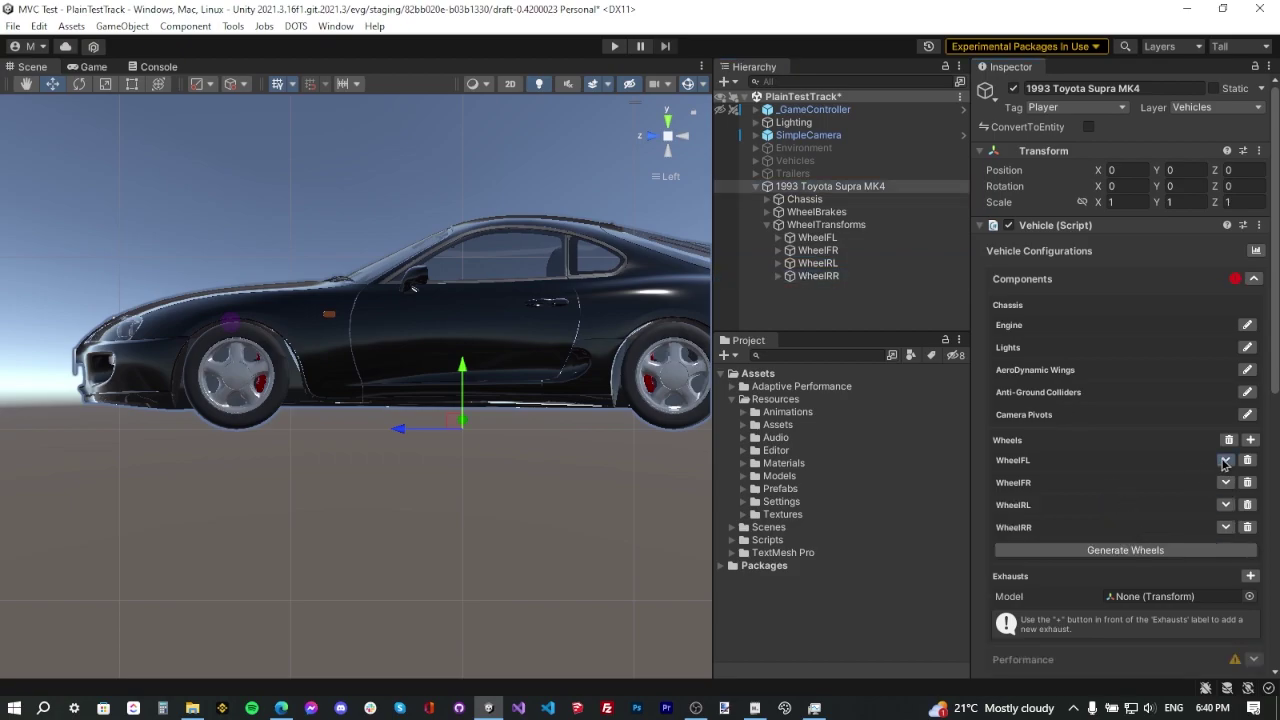
click(1224, 461)
click(1224, 461)
Generate the wheels with the recommended re-arrangement and auto-assigned wheel fields, choosing RWD for the power-train and FWD for the steer-train
click(1133, 555)
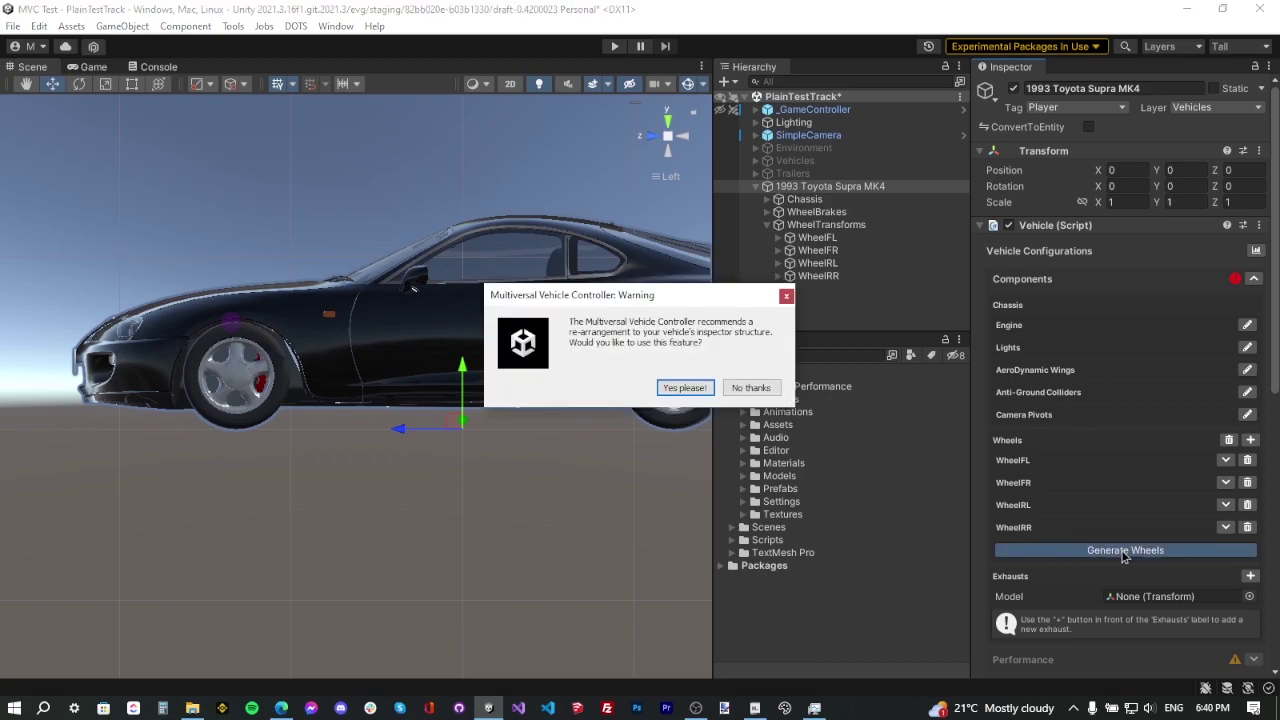
click(685, 390)
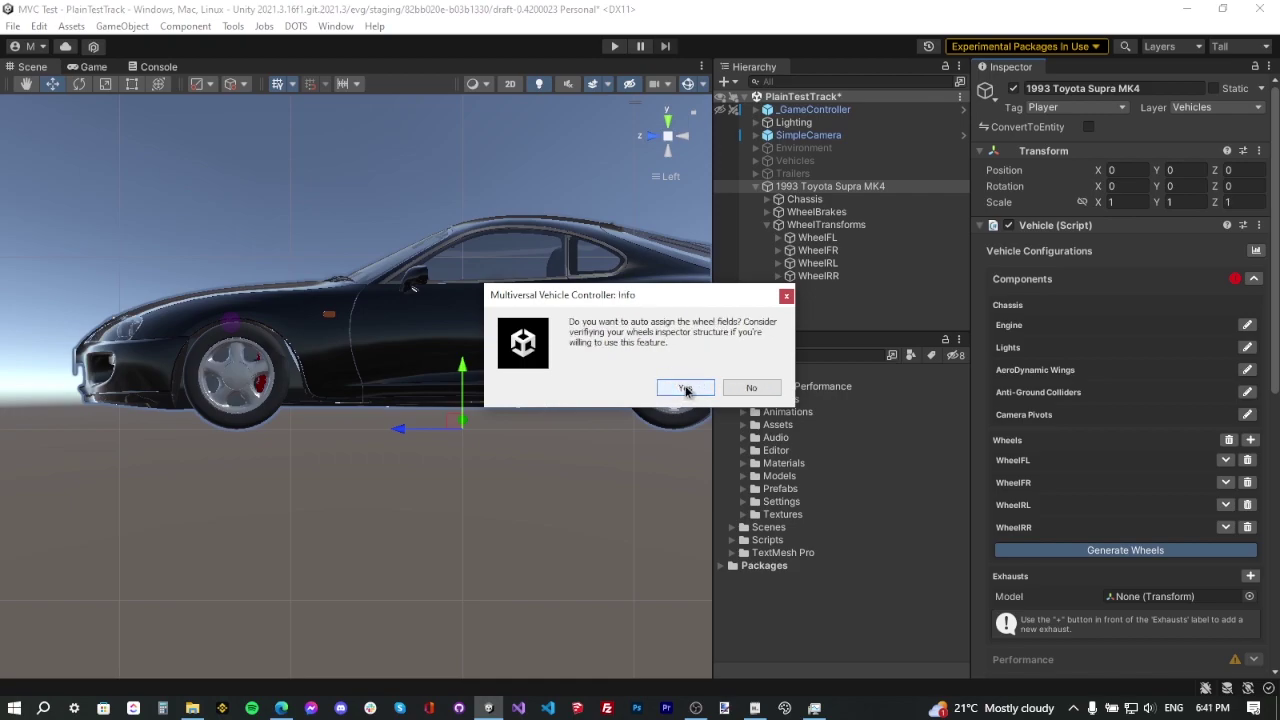
click(685, 389)
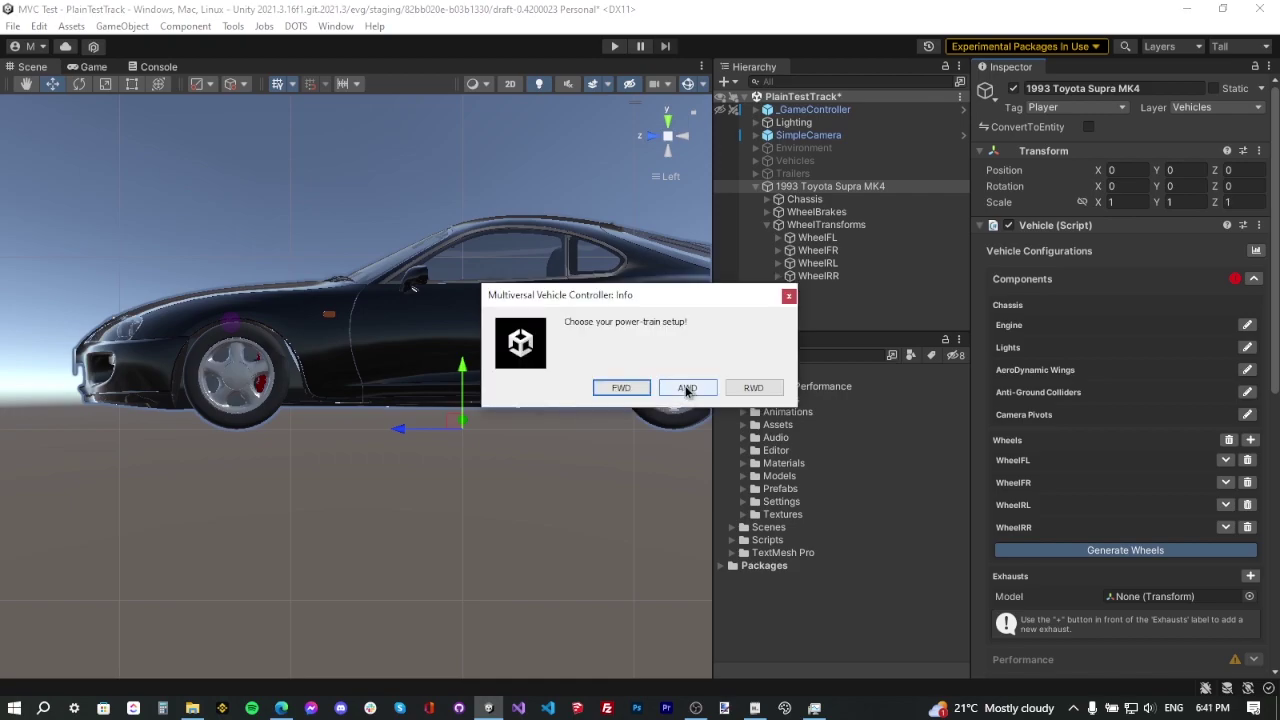
click(754, 389)
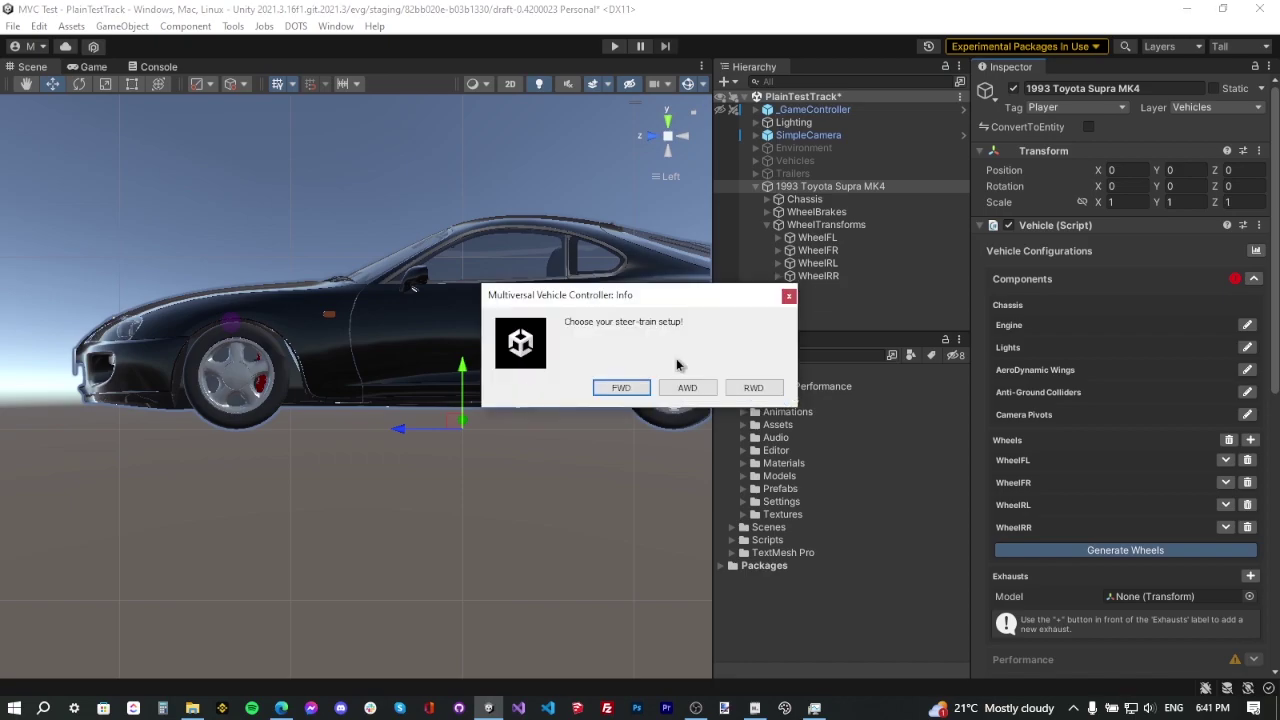
click(621, 389)
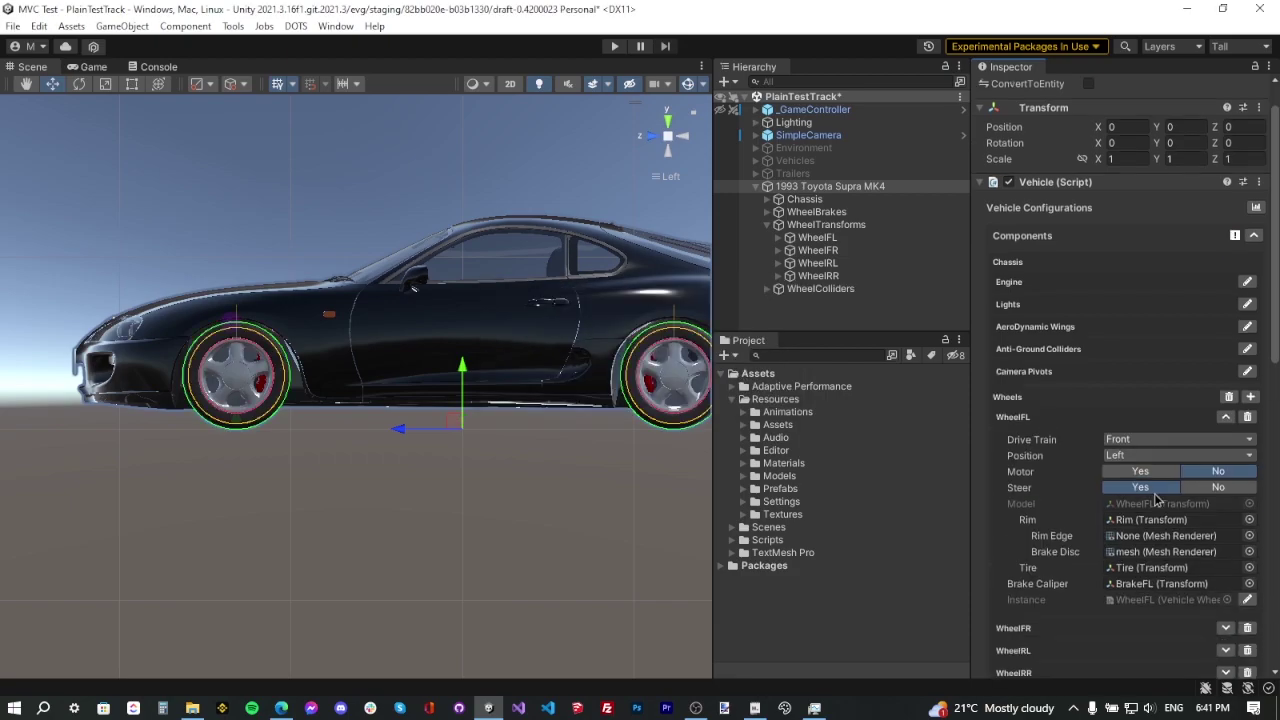
Review the WheelFL field assignments and the vehicle's overall state messages, collapsing the Components configuration
scroll(1155, 500, down, 2)
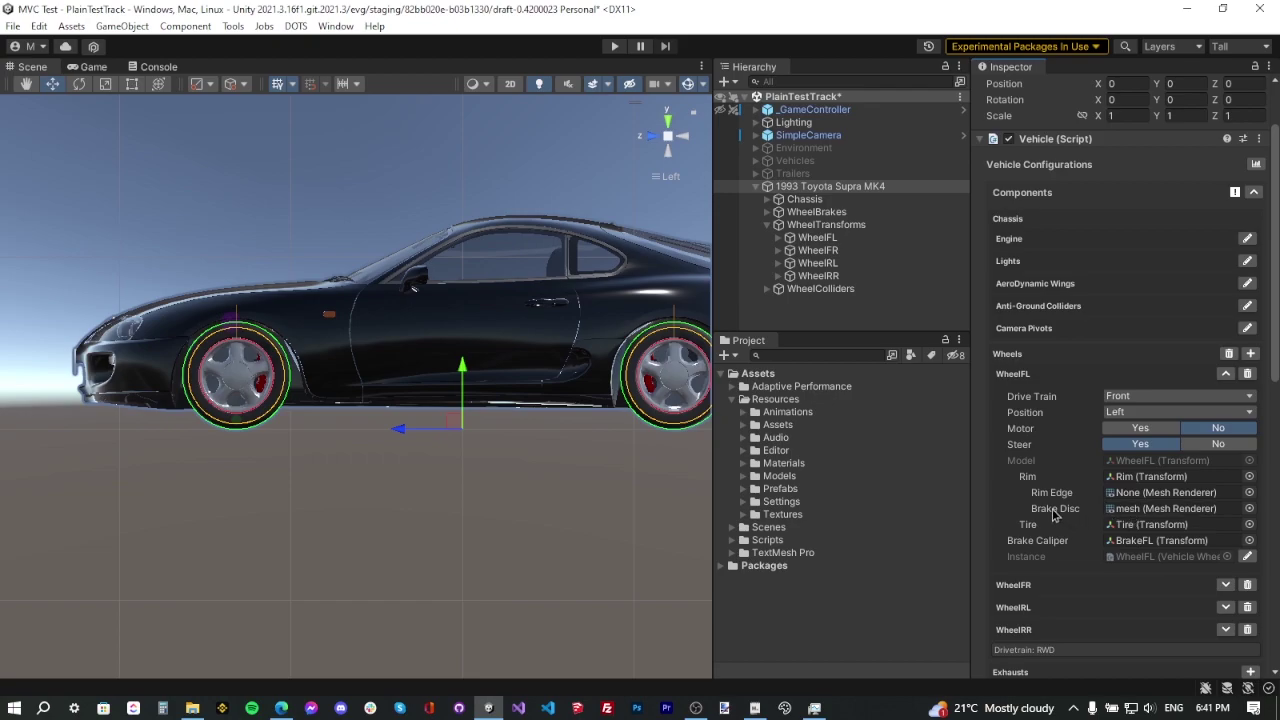
click(1226, 373)
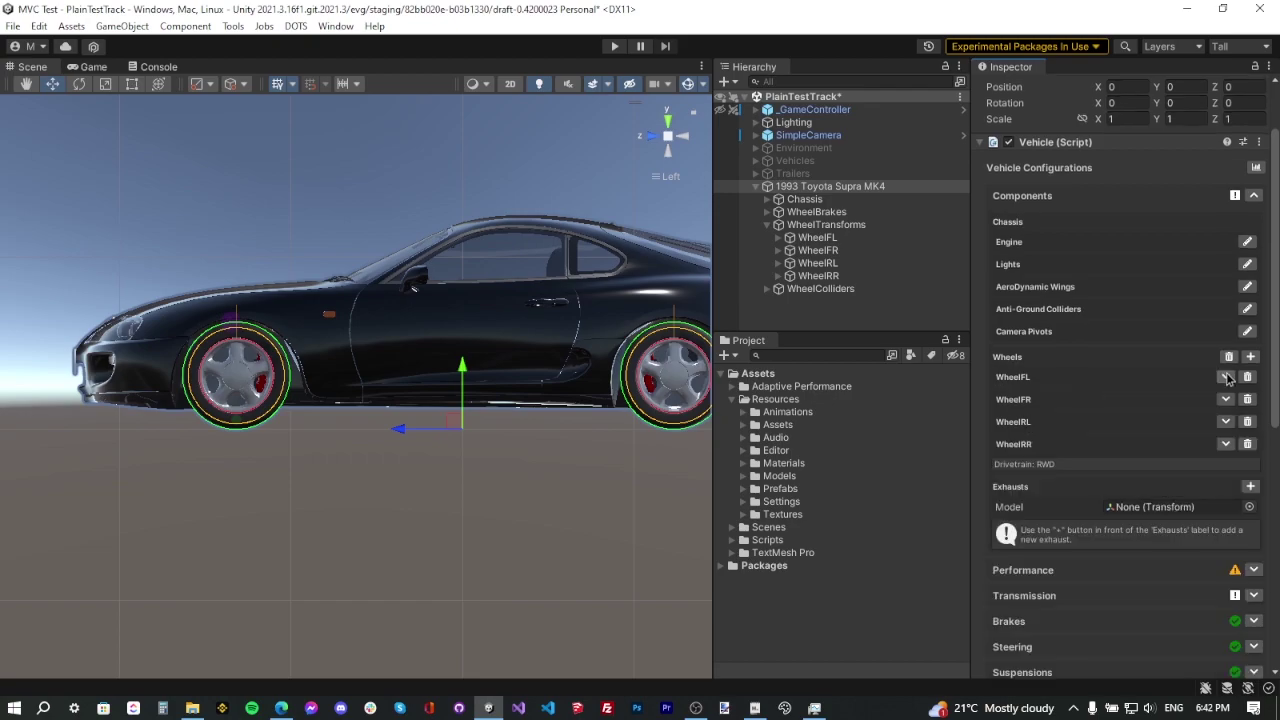
scroll(1228, 378, down, 8)
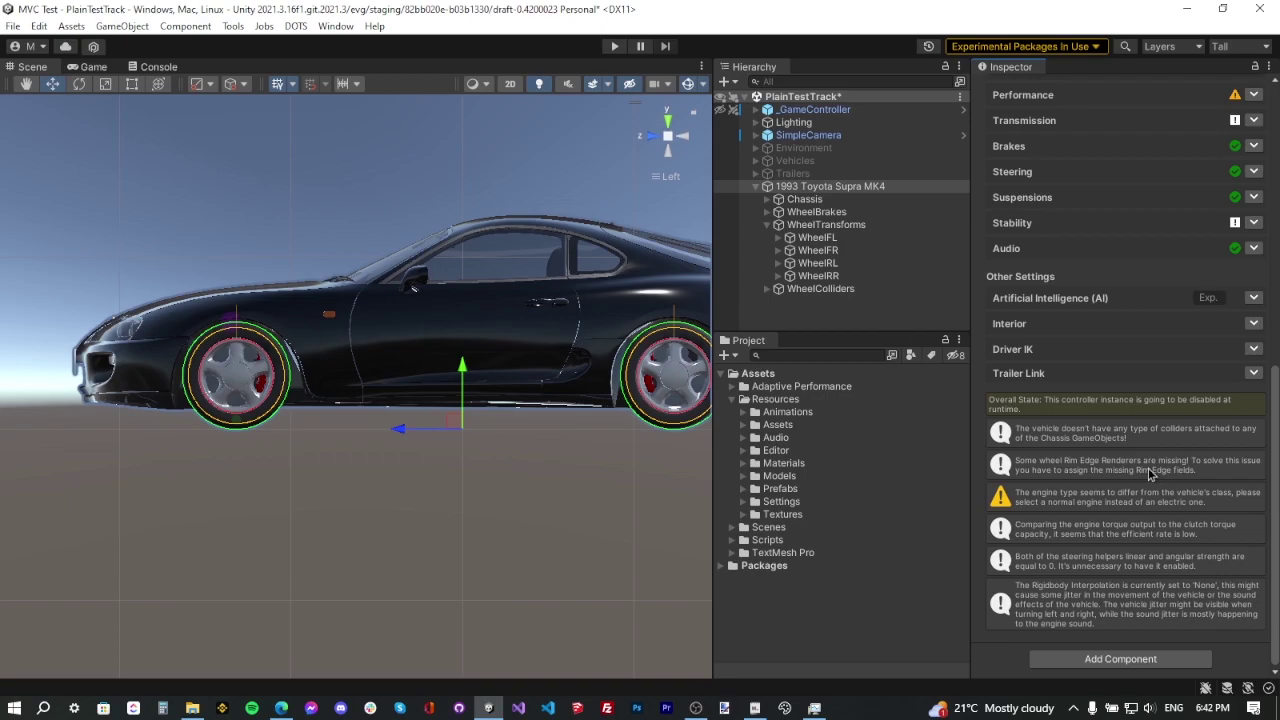
scroll(1148, 474, up, 8)
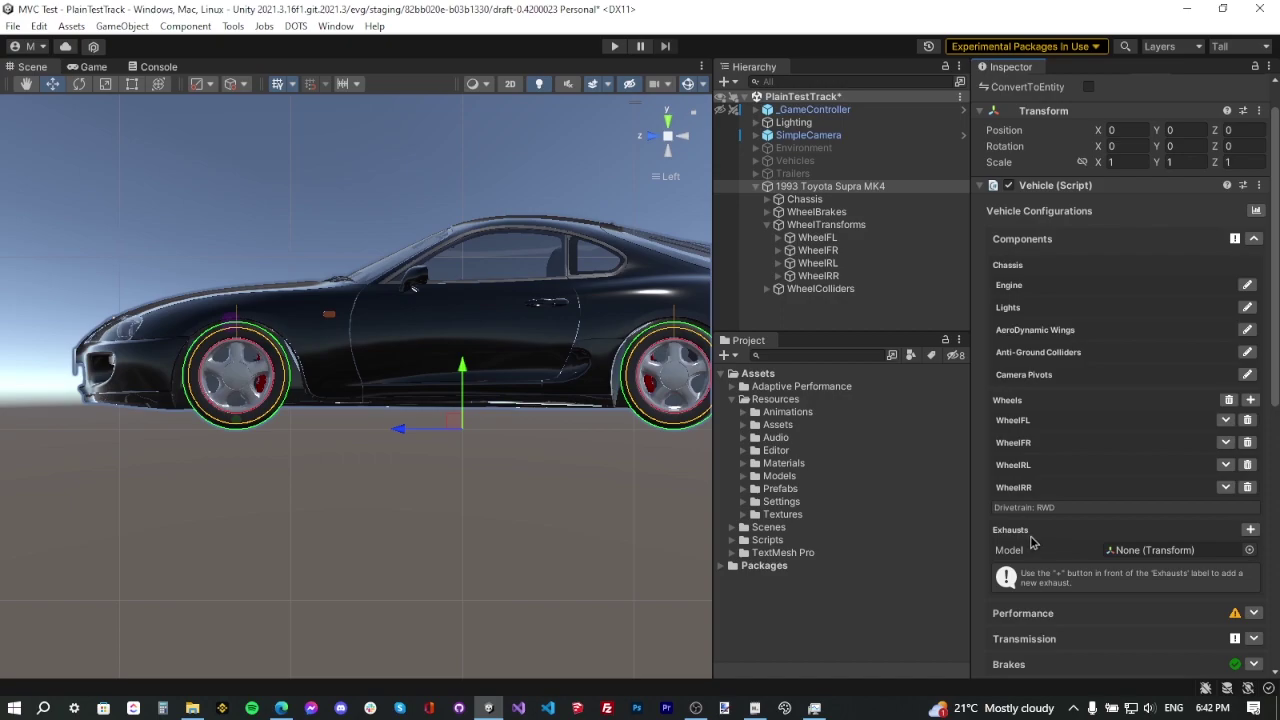
click(1257, 243)
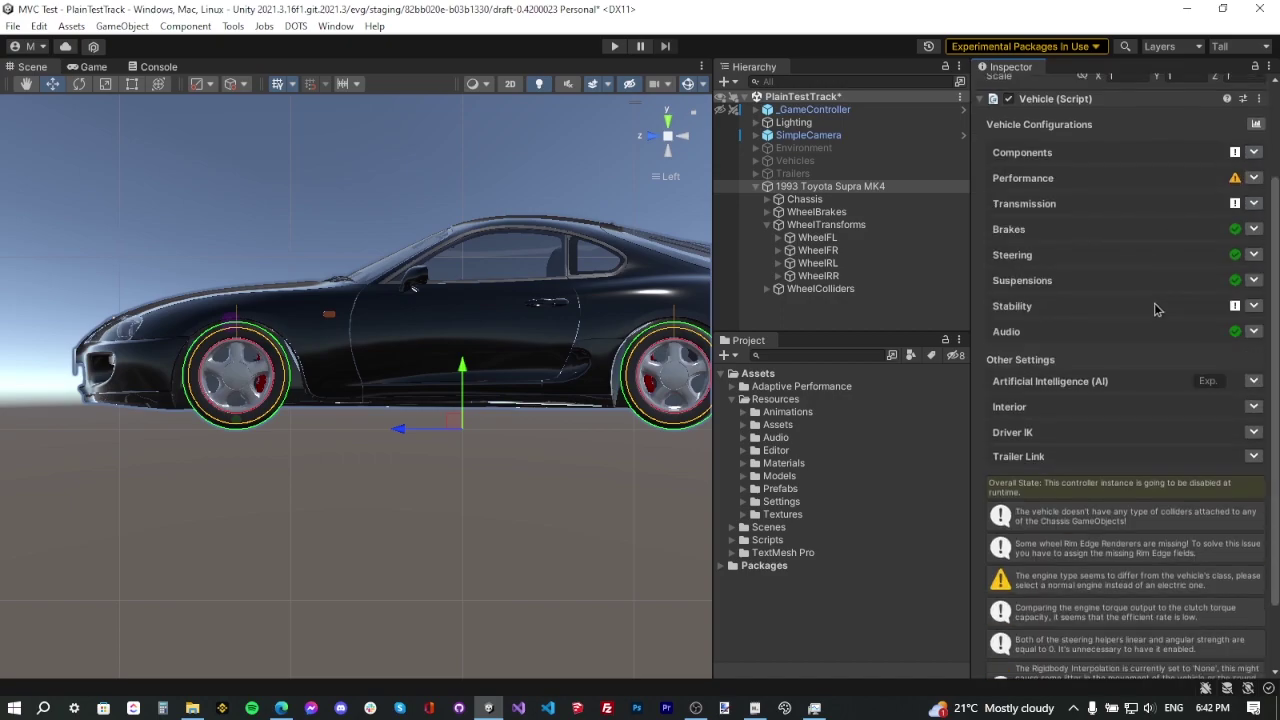
scroll(1156, 394, down, 3)
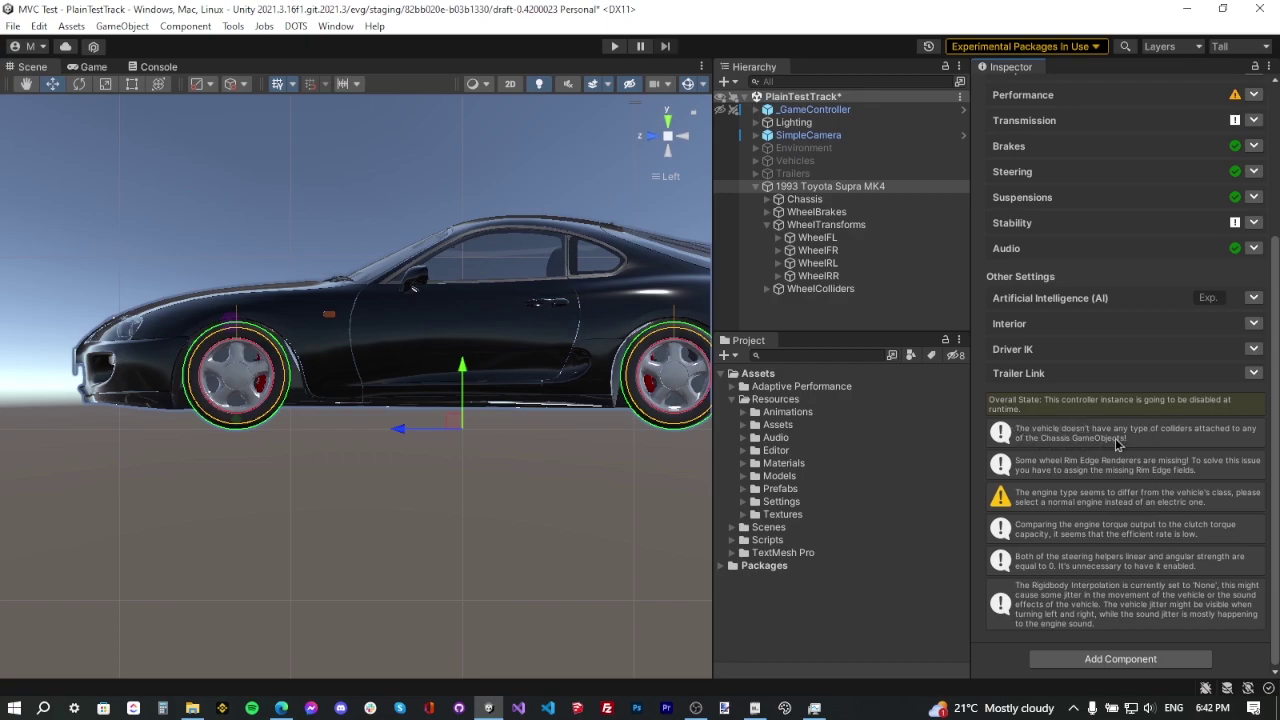
Add a convex Mesh Collider to both headlight glass meshes in the Chassis group
click(766, 224)
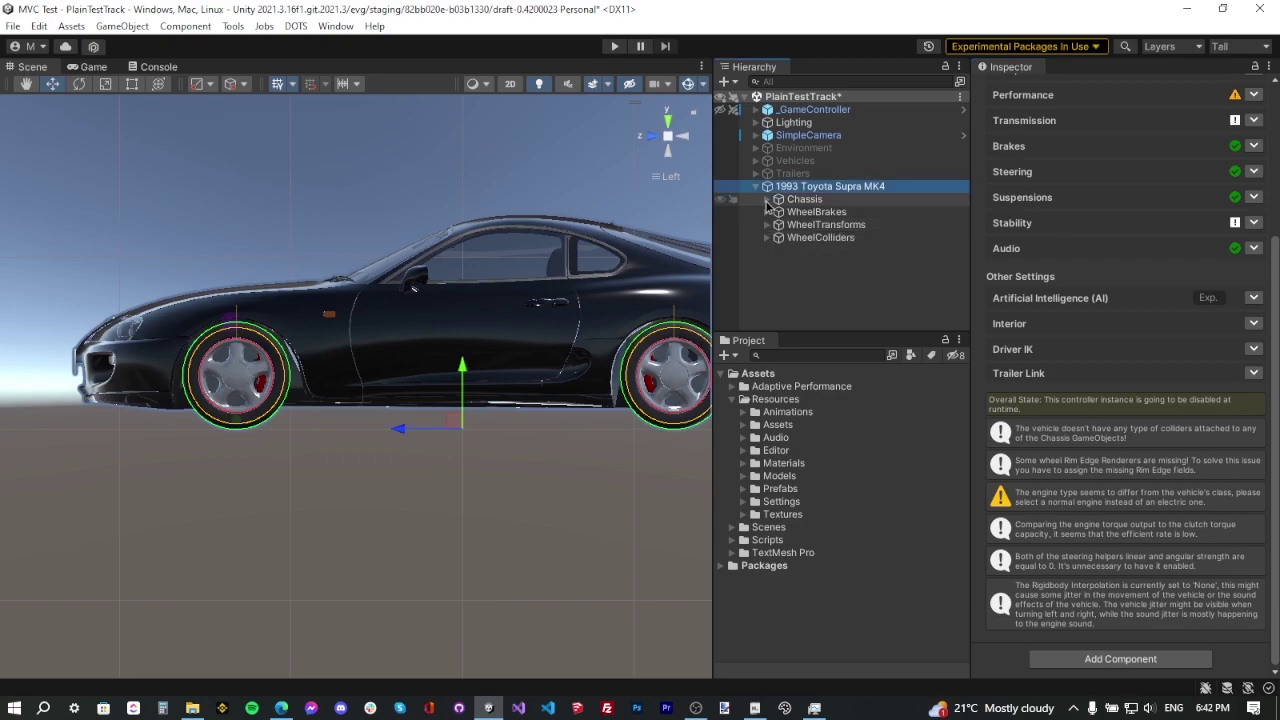
click(767, 200)
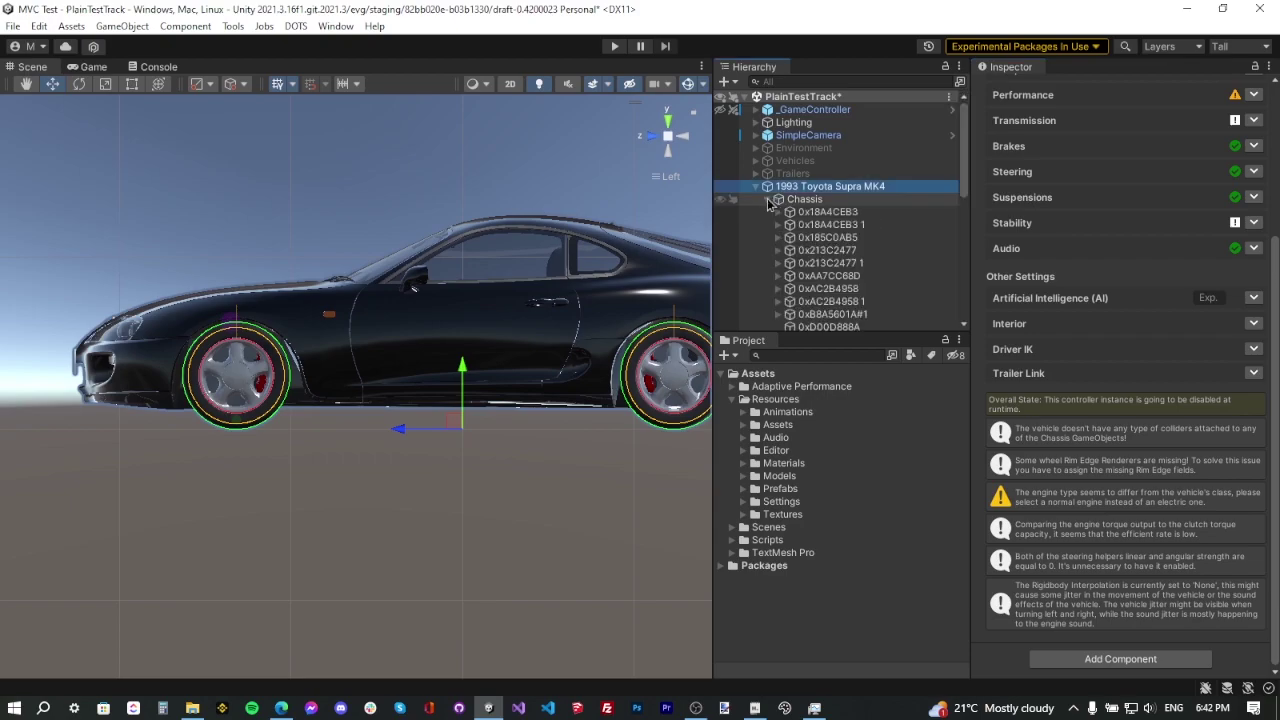
click(828, 212)
click(831, 224)
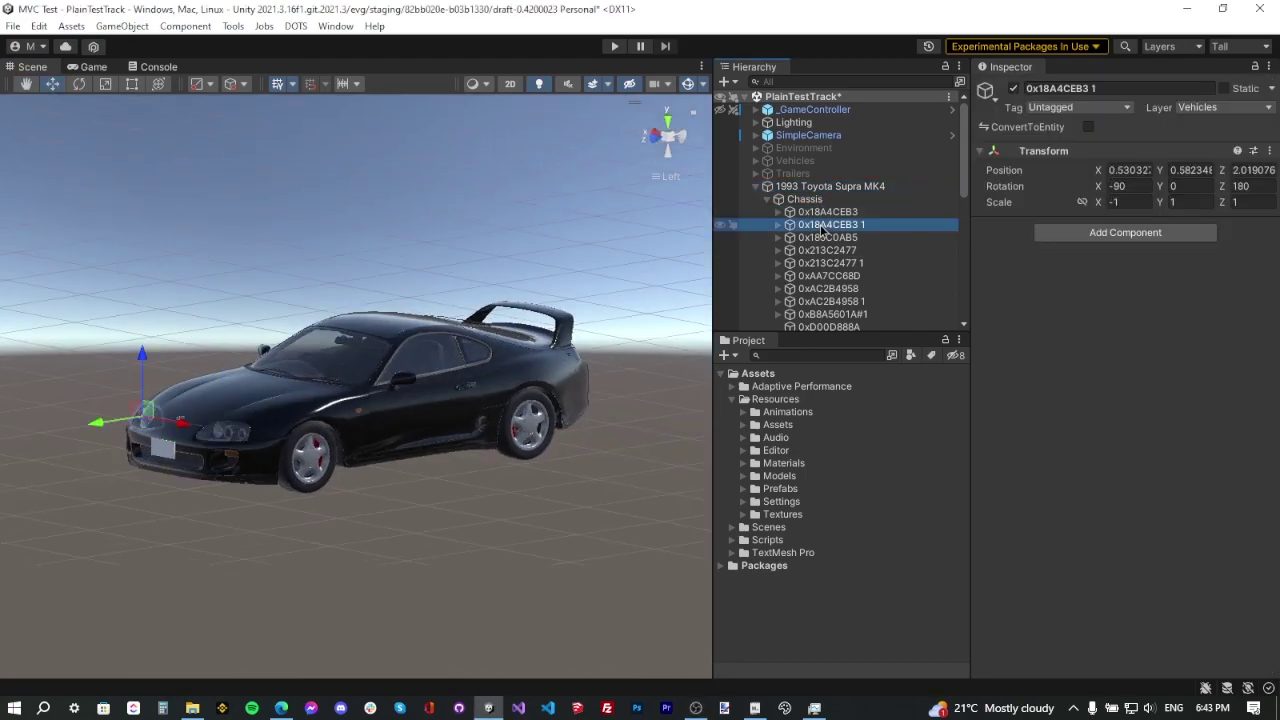
click(183, 447)
click(183, 447)
shift+click(130, 418)
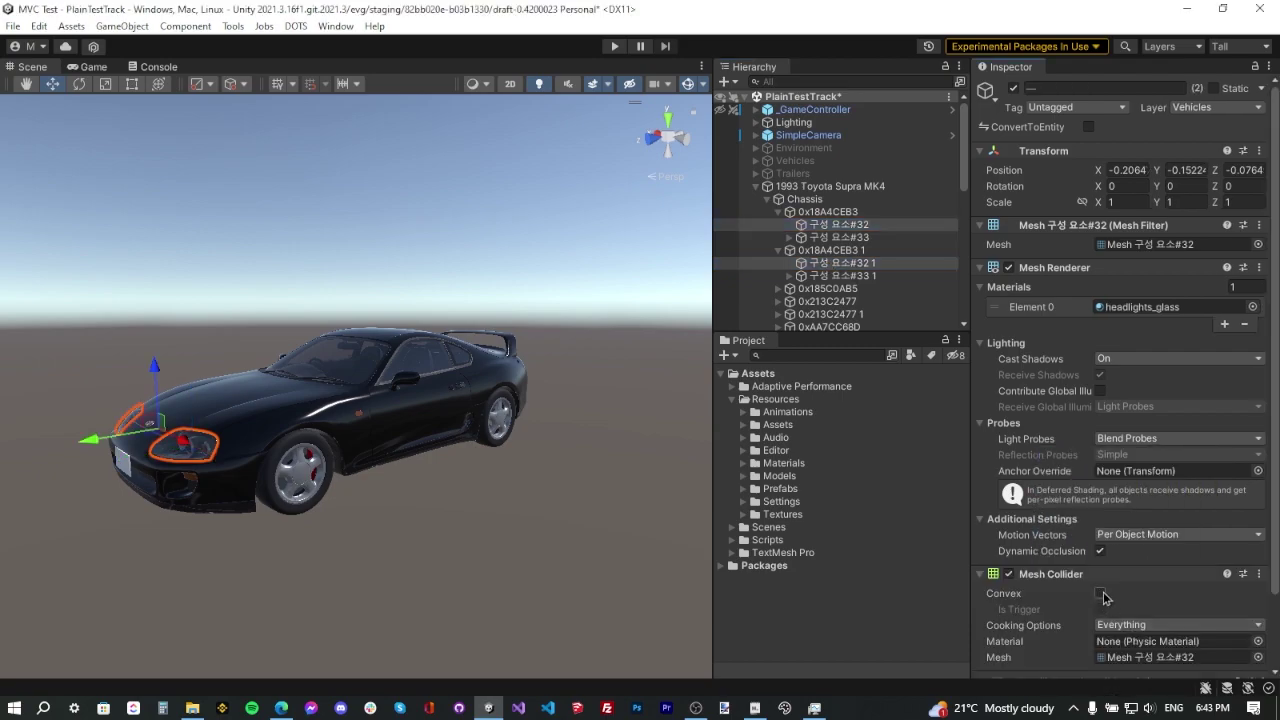
click(1101, 595)
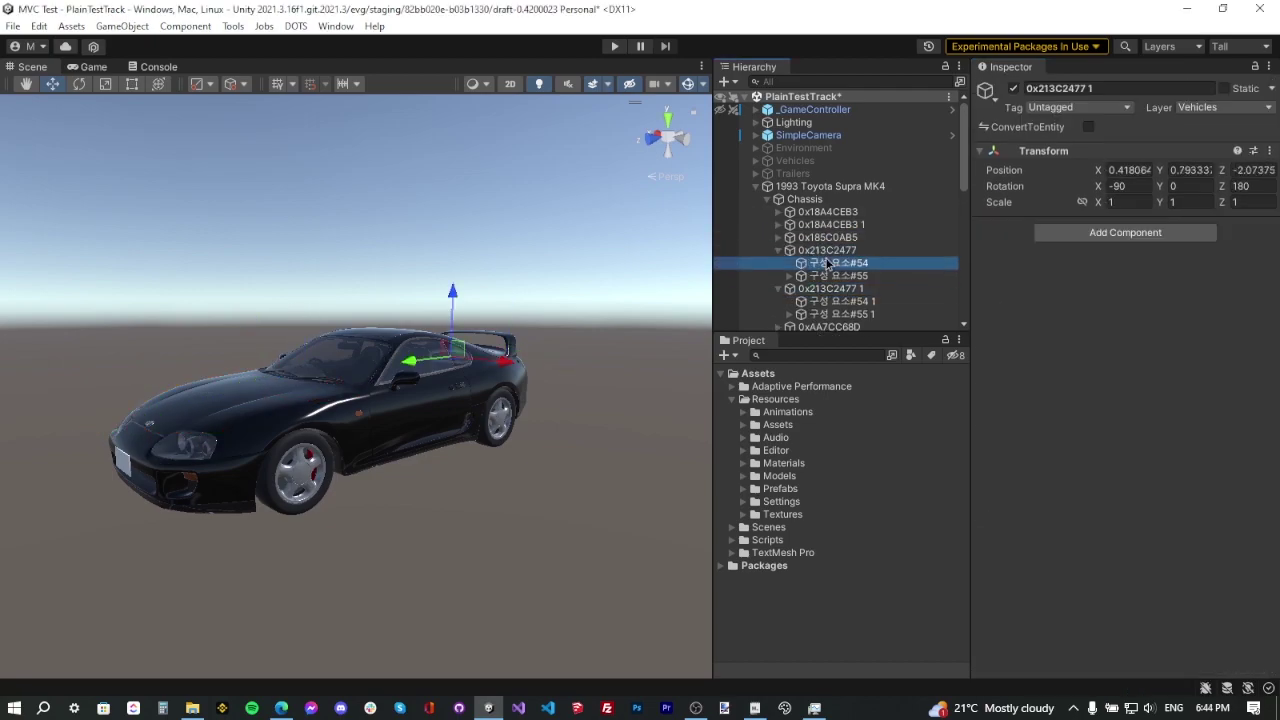
Add convex Mesh Colliders to the chassis's body meshes and to the door panel and window meshes under 구성 요소#12
click(848, 283)
key(Down)
key(Down)
key(Down)
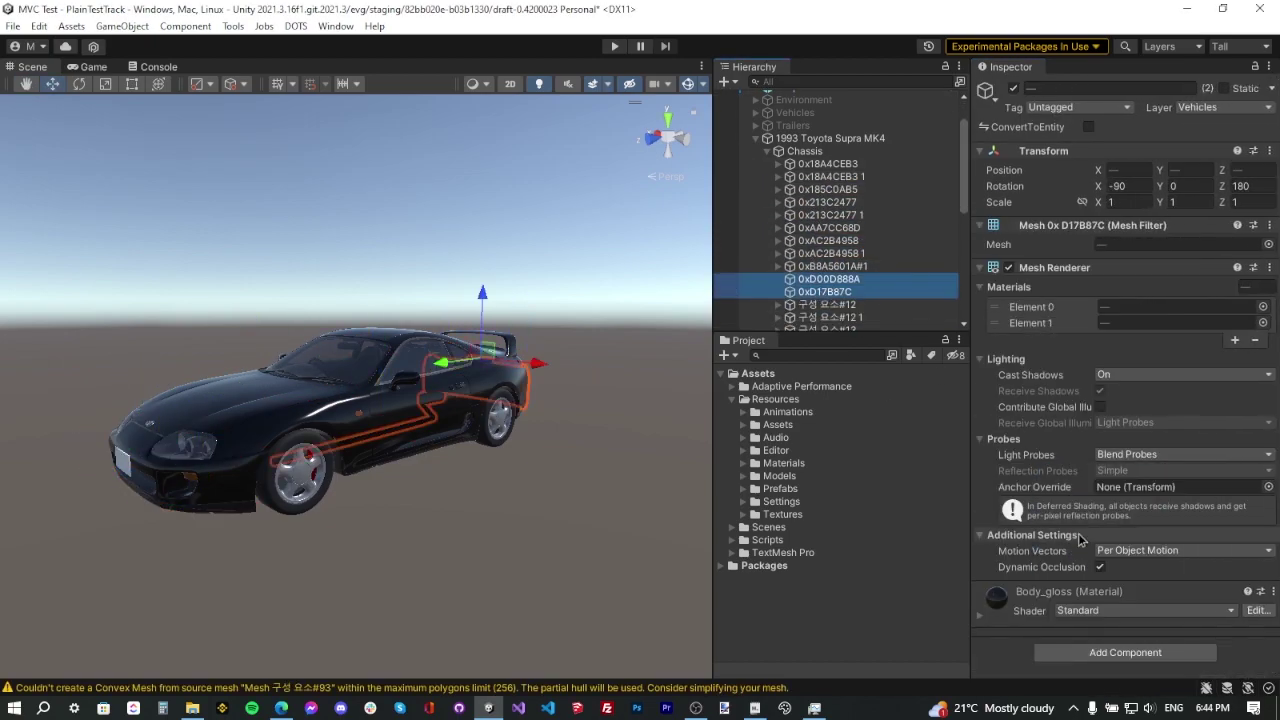
click(843, 253)
double_click(843, 253)
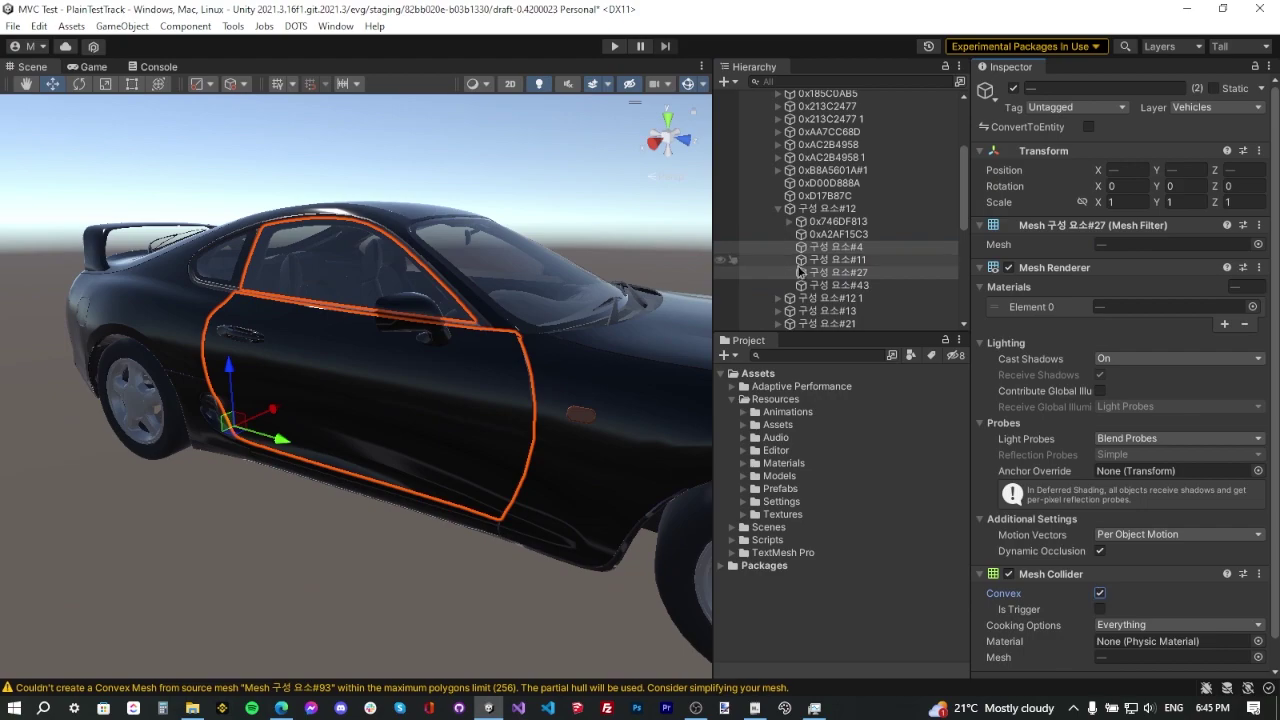
double_click(855, 178)
click(826, 227)
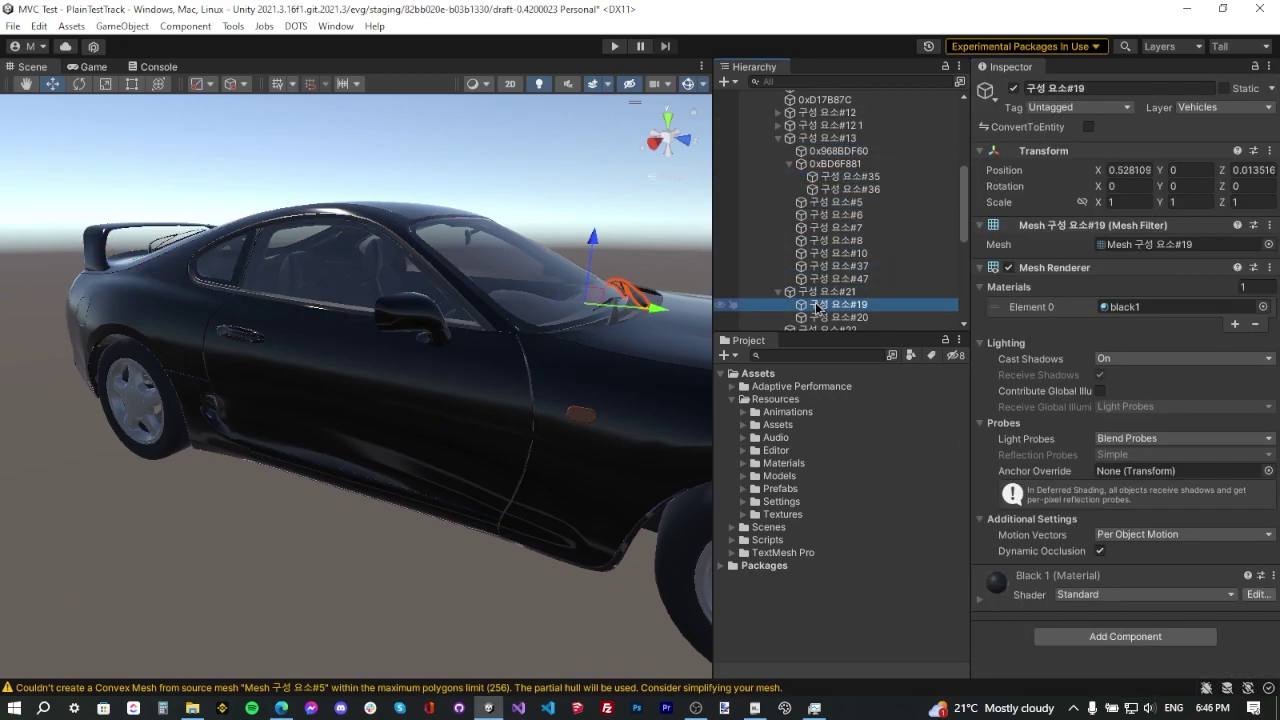
Add convex Mesh Colliders to the remaining chassis body meshes, from 구성 요소#19 through 구성 요소#92
shift+click(830, 240)
key(f)
click(470, 400)
click(430, 360)
click(240, 470)
alt+drag(240, 470, 300, 420)
click(400, 200)
scroll(400, 200, down, 3)
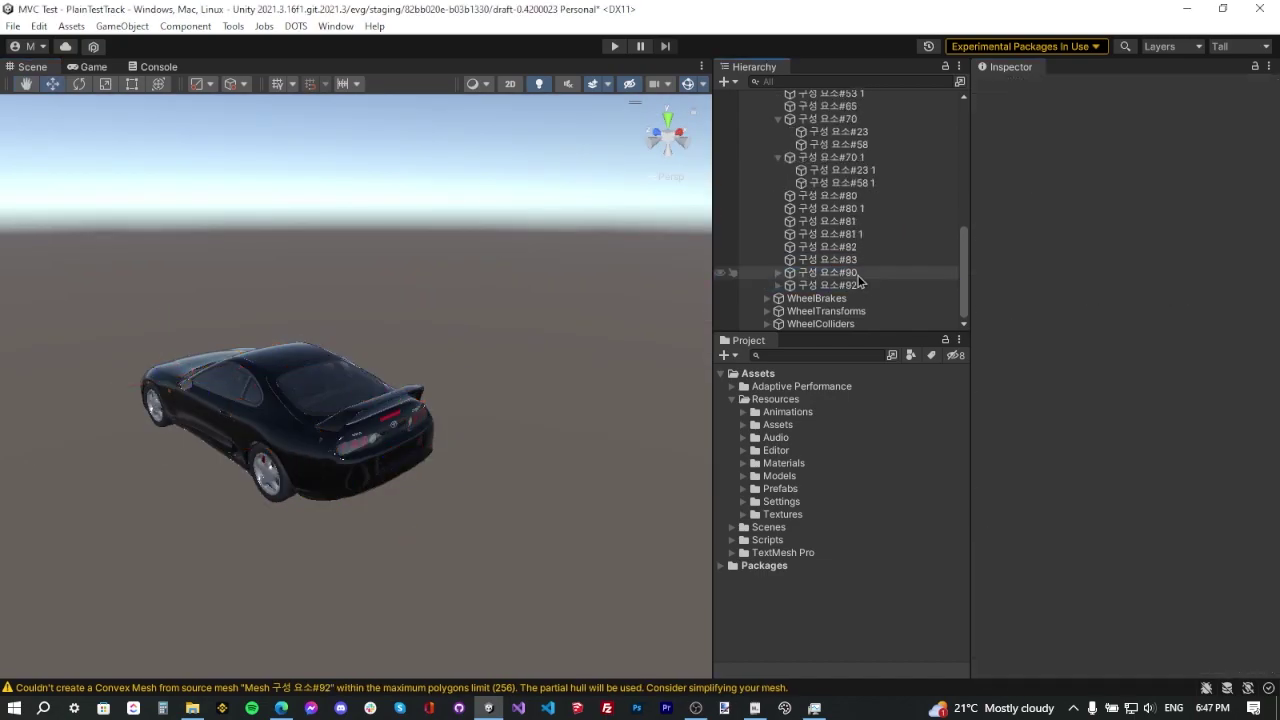
alt+drag(400, 200, 557, 400)
In the Performance settings of the 1993 Toyota Supra MK4, keep the vehicle type as Car and set the class to Super
scroll(830, 220, up, 10)
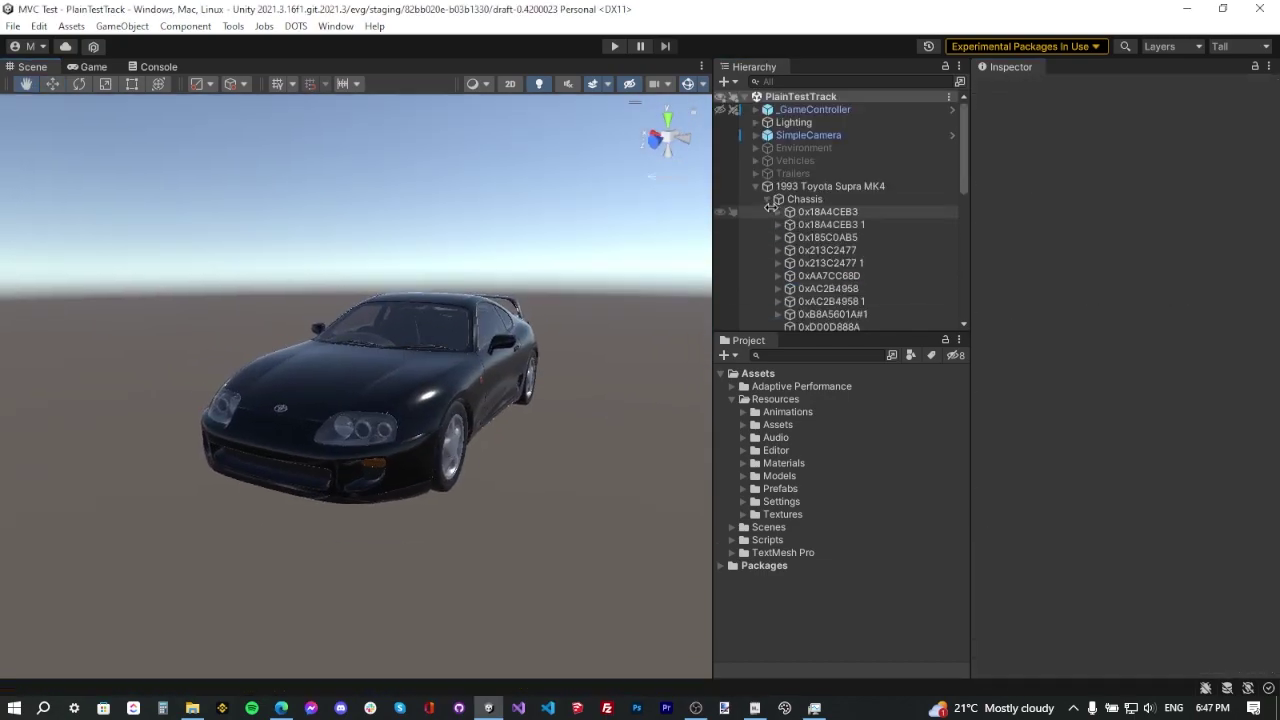
click(767, 199)
click(805, 187)
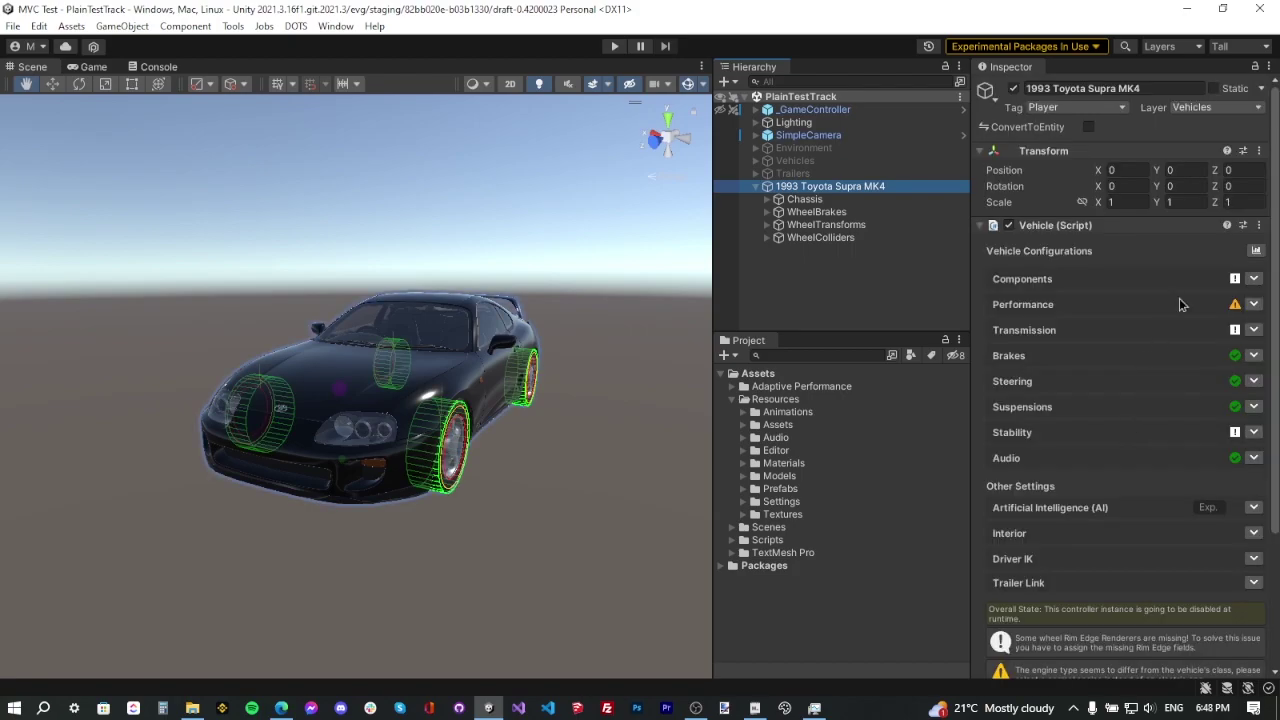
click(1254, 305)
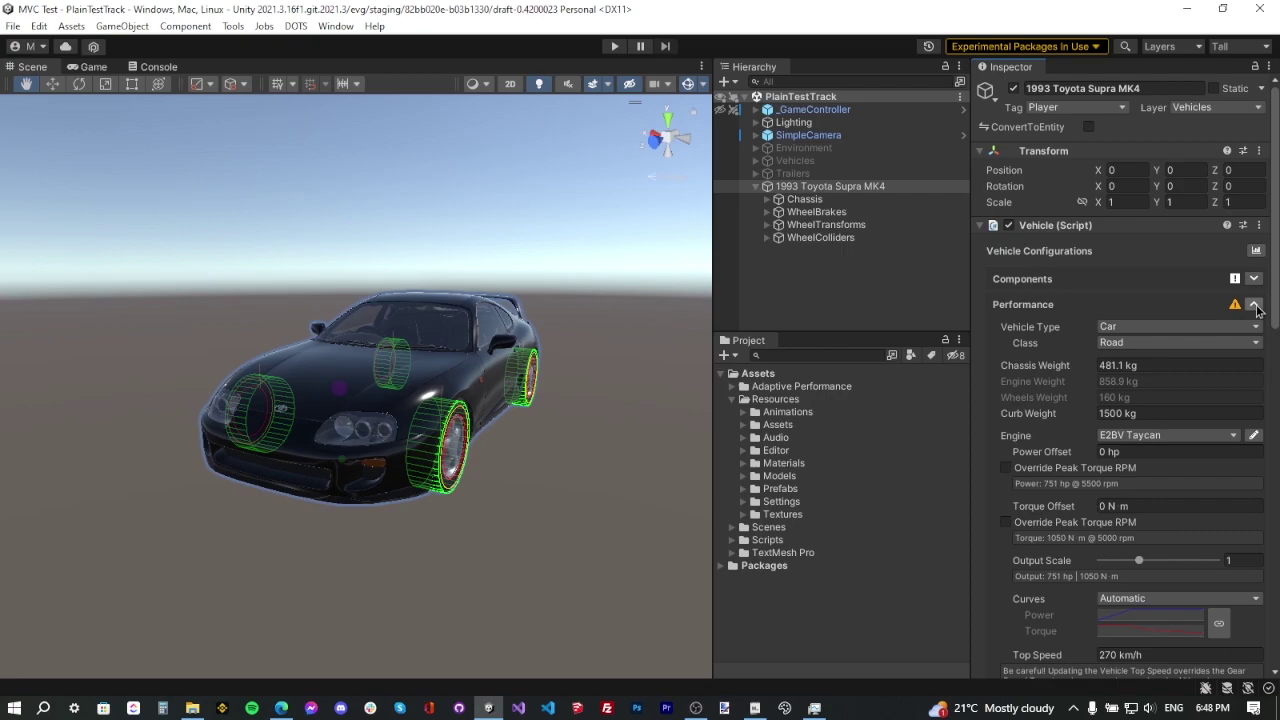
scroll(1258, 310, down, 3)
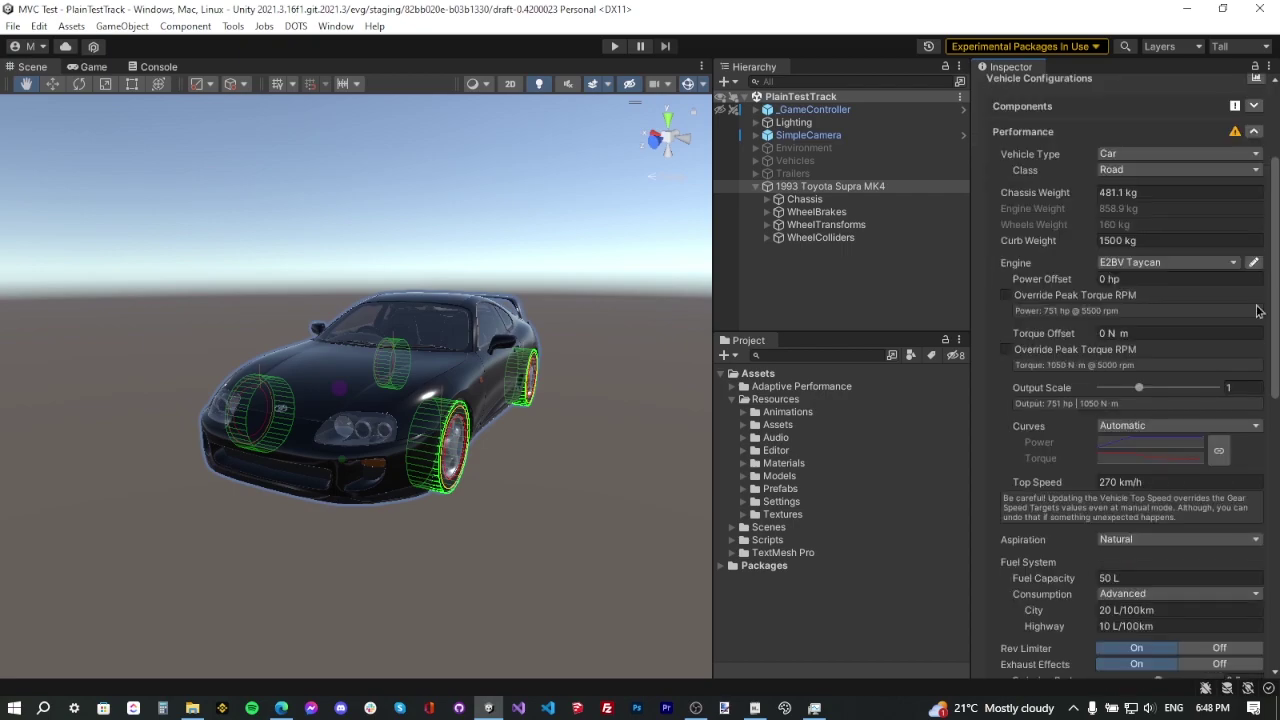
scroll(1258, 310, up, 3)
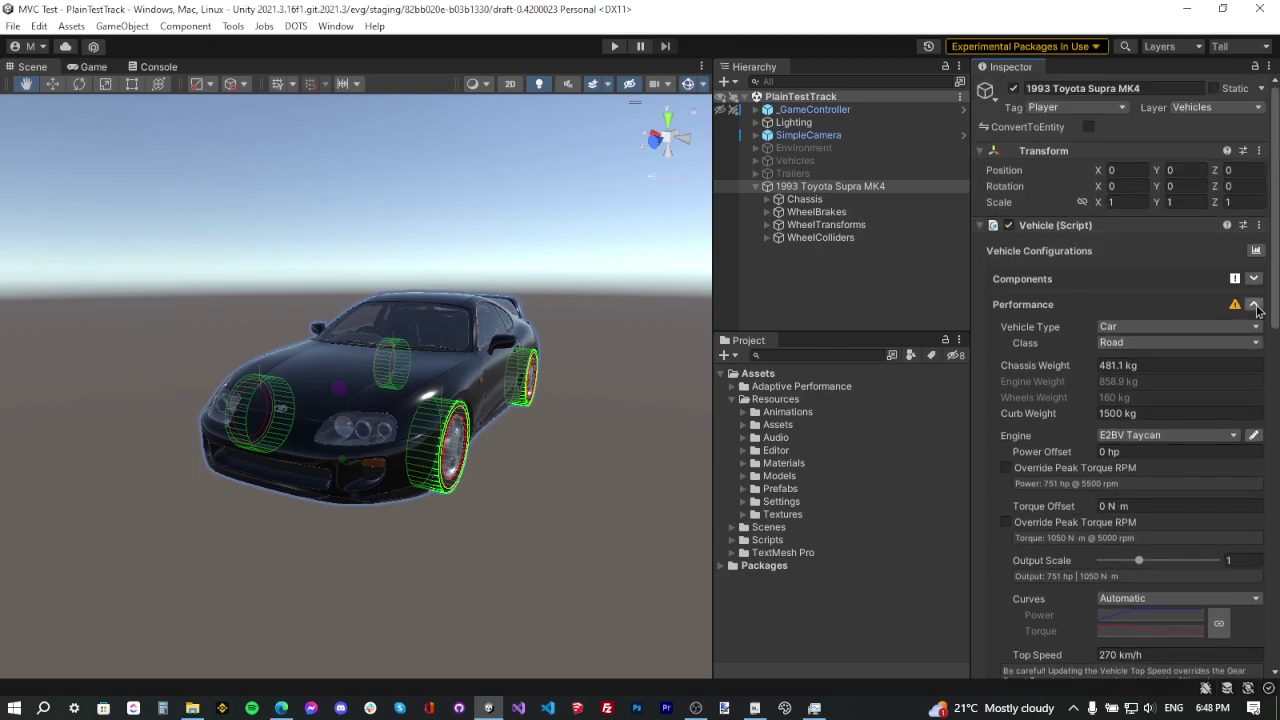
click(1127, 327)
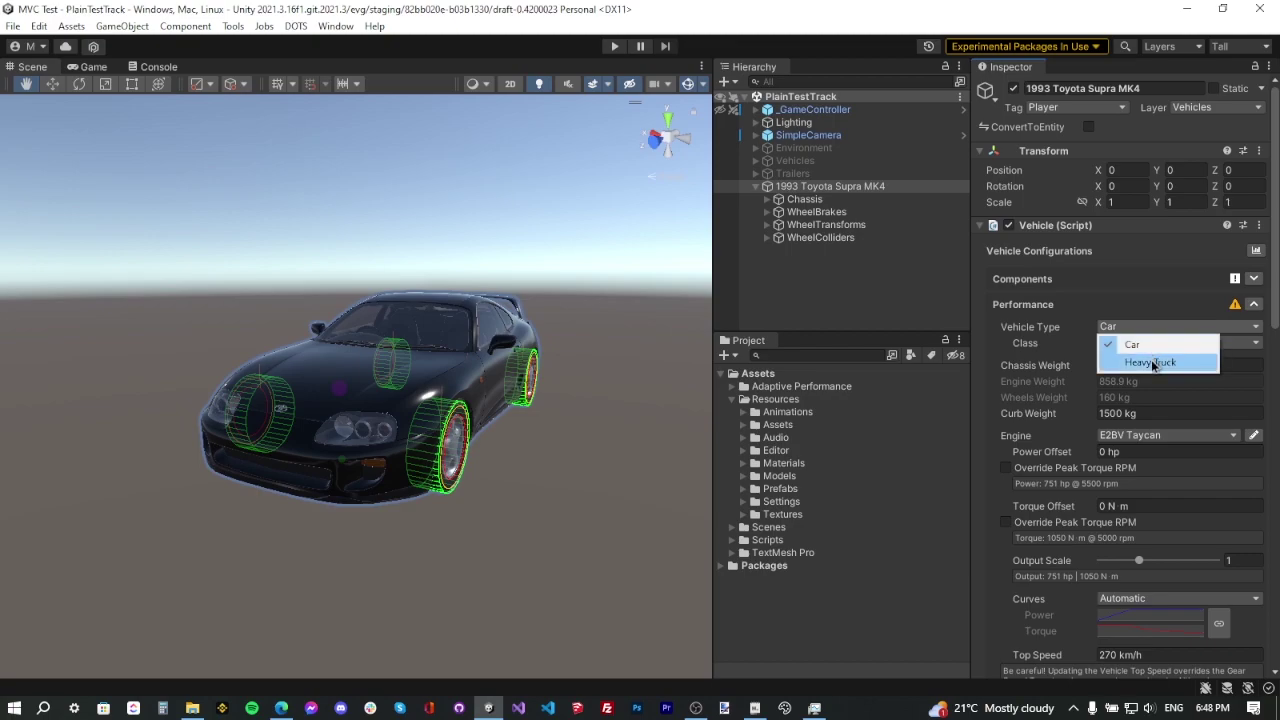
click(1138, 345)
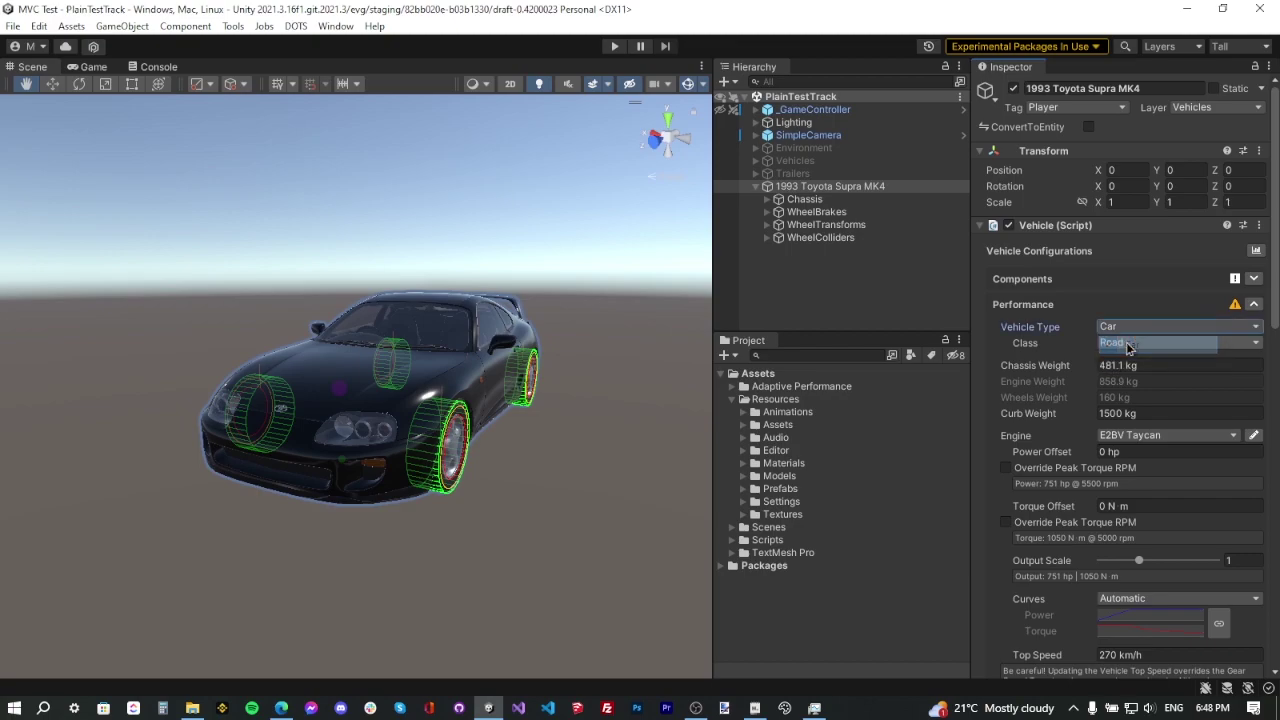
click(1118, 346)
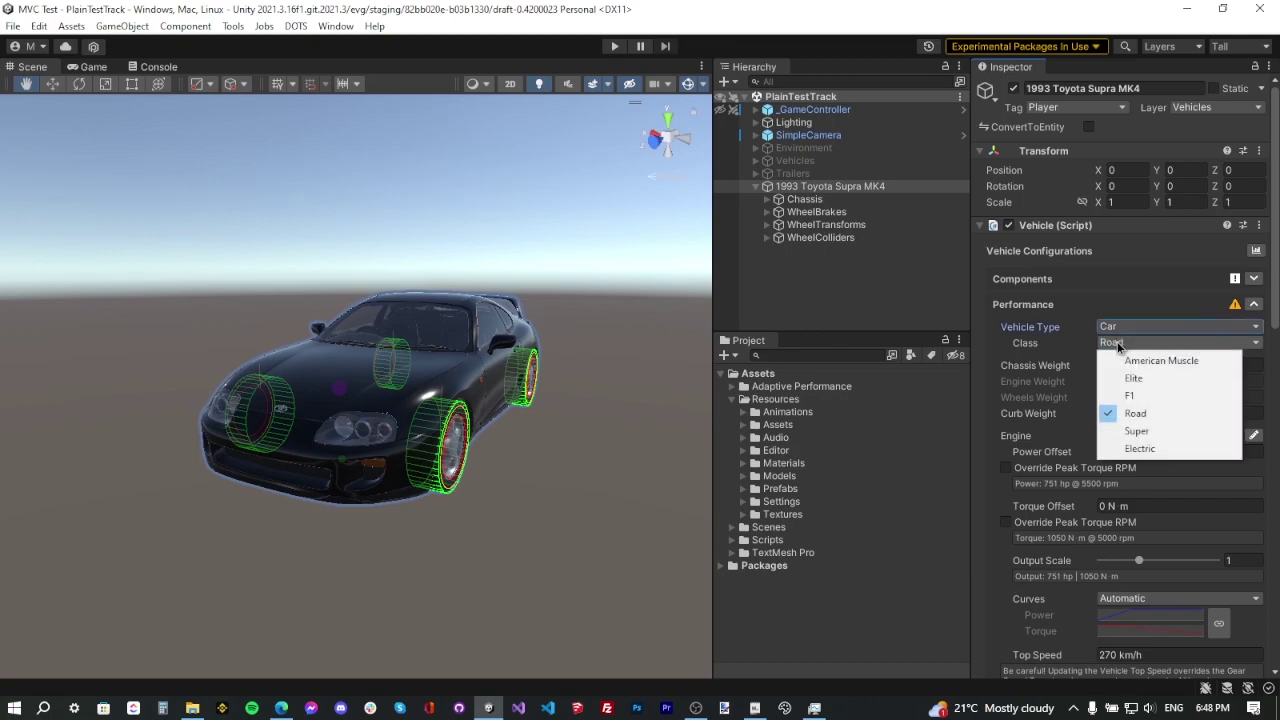
click(1150, 432)
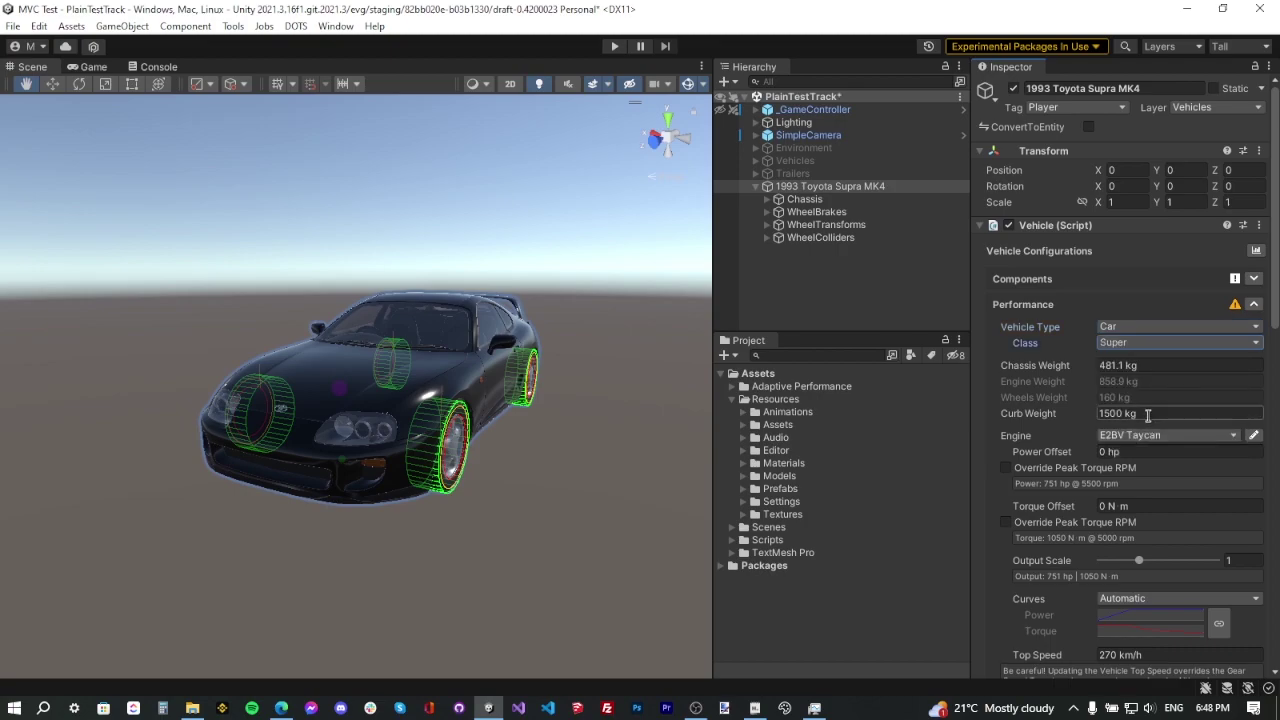
Save the scene and switch to the automobile-catalog.com page in a maximized browser window
click(1164, 413)
key(ctrl+s)
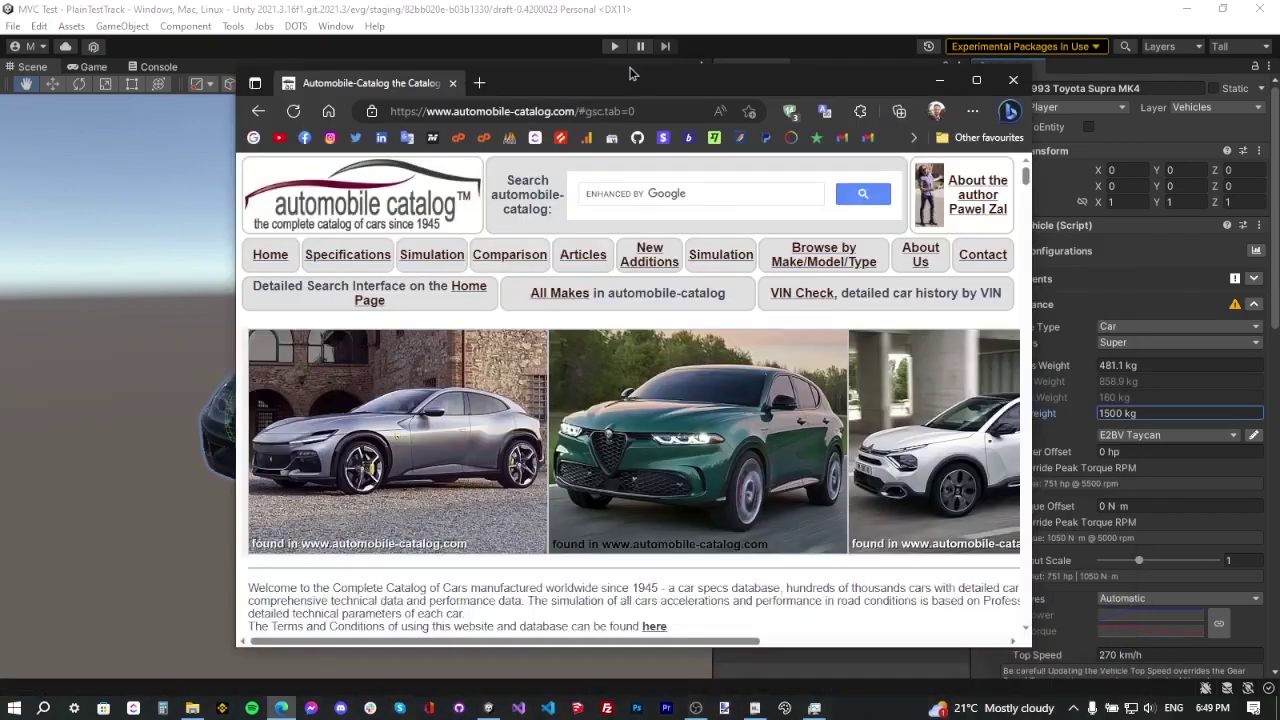
drag(549, 83, 549, 9)
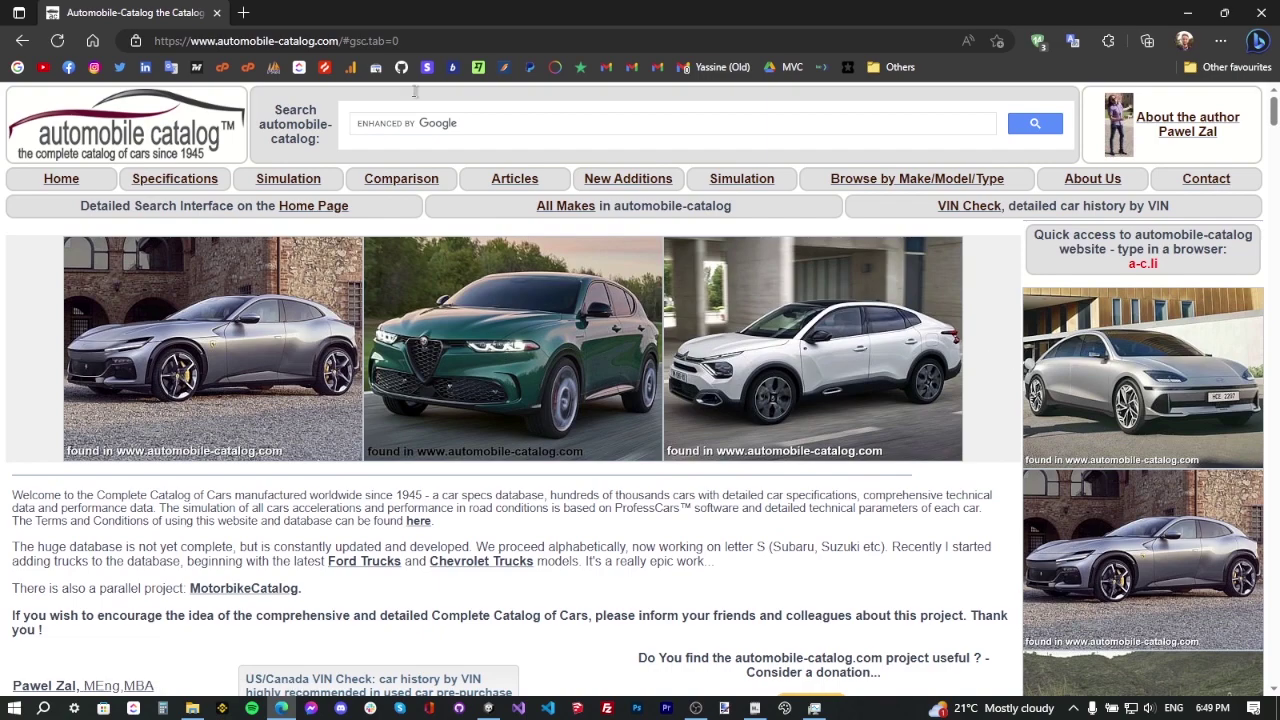
Search the automobile catalog website for "toyota supra mk4"
click(685, 124)
text(toyota supra mk4)
key(Left)
key(Left)
key(Left)
text(supra)
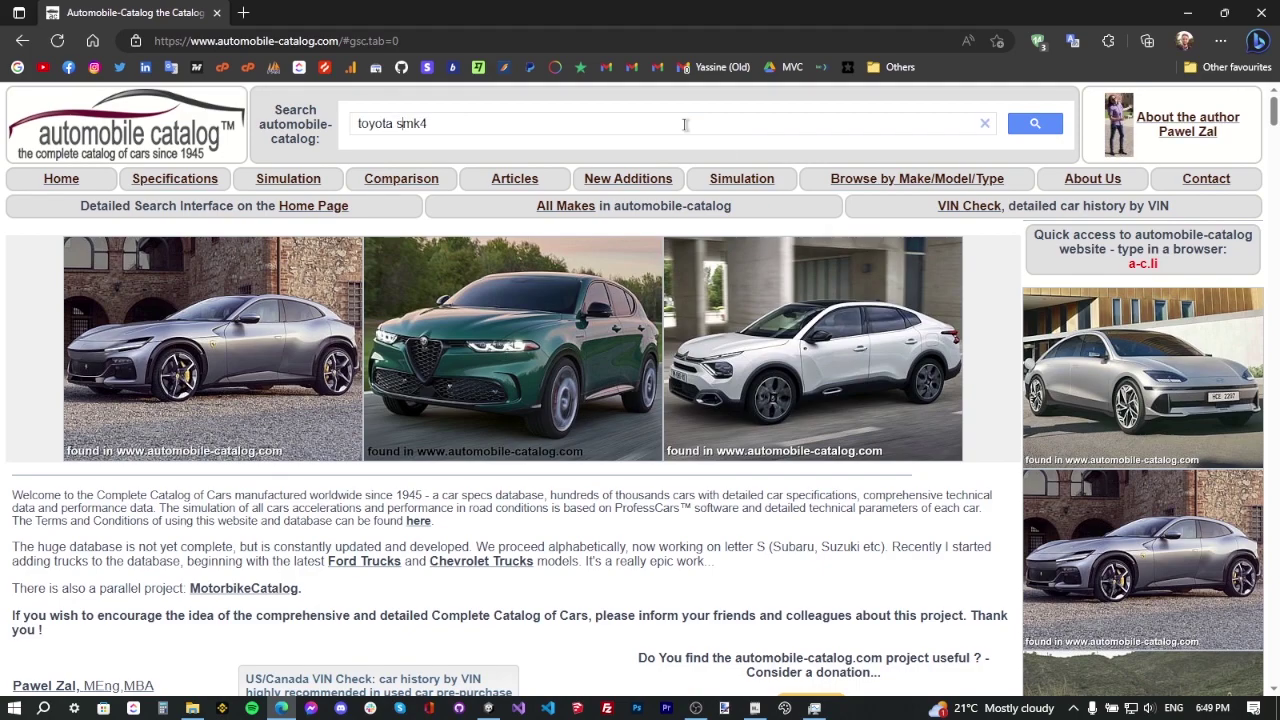
key(Return)
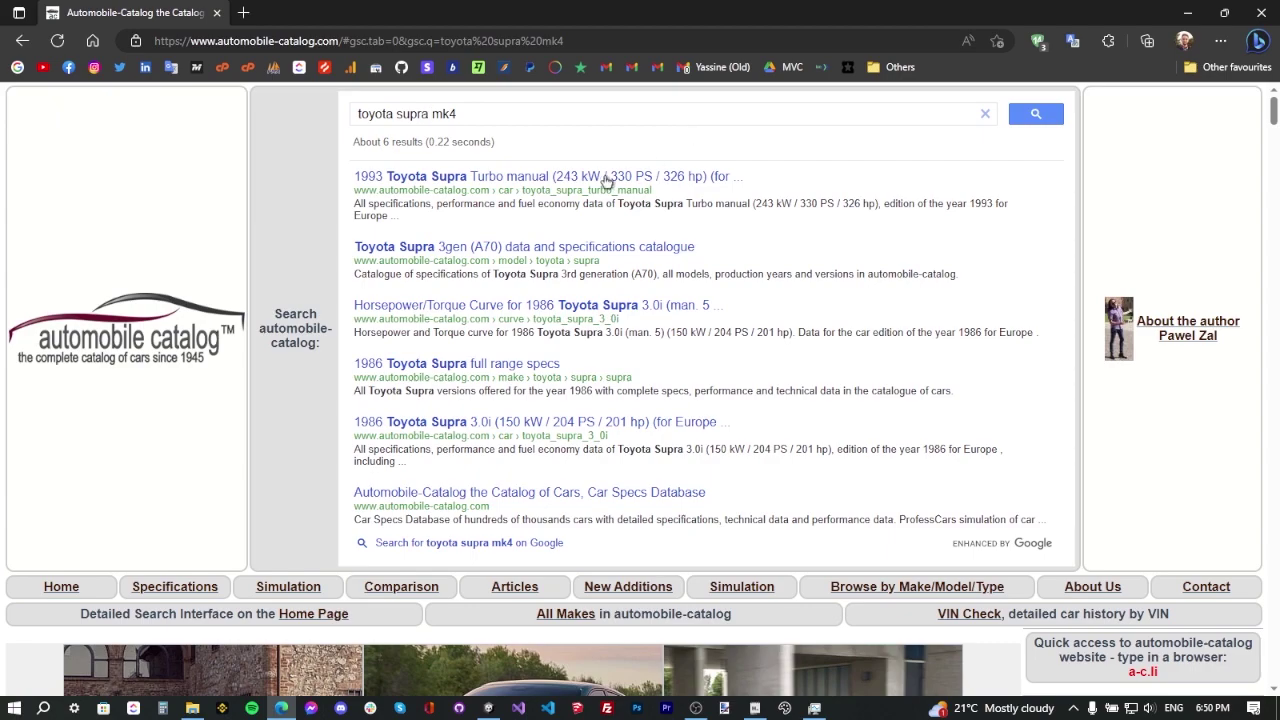
Open the 1993 Toyota Supra Turbo manual result, look up its curb weight, and switch back to Unity
click(603, 181)
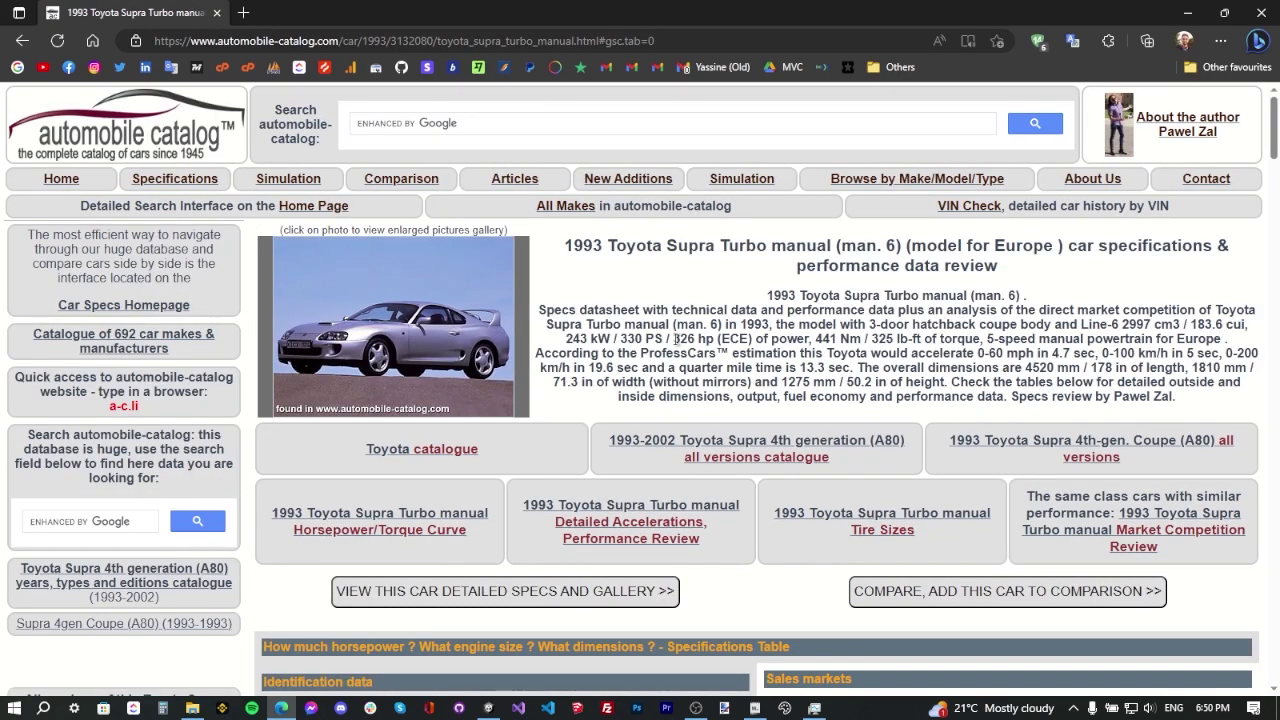
scroll(676, 340, down, 15)
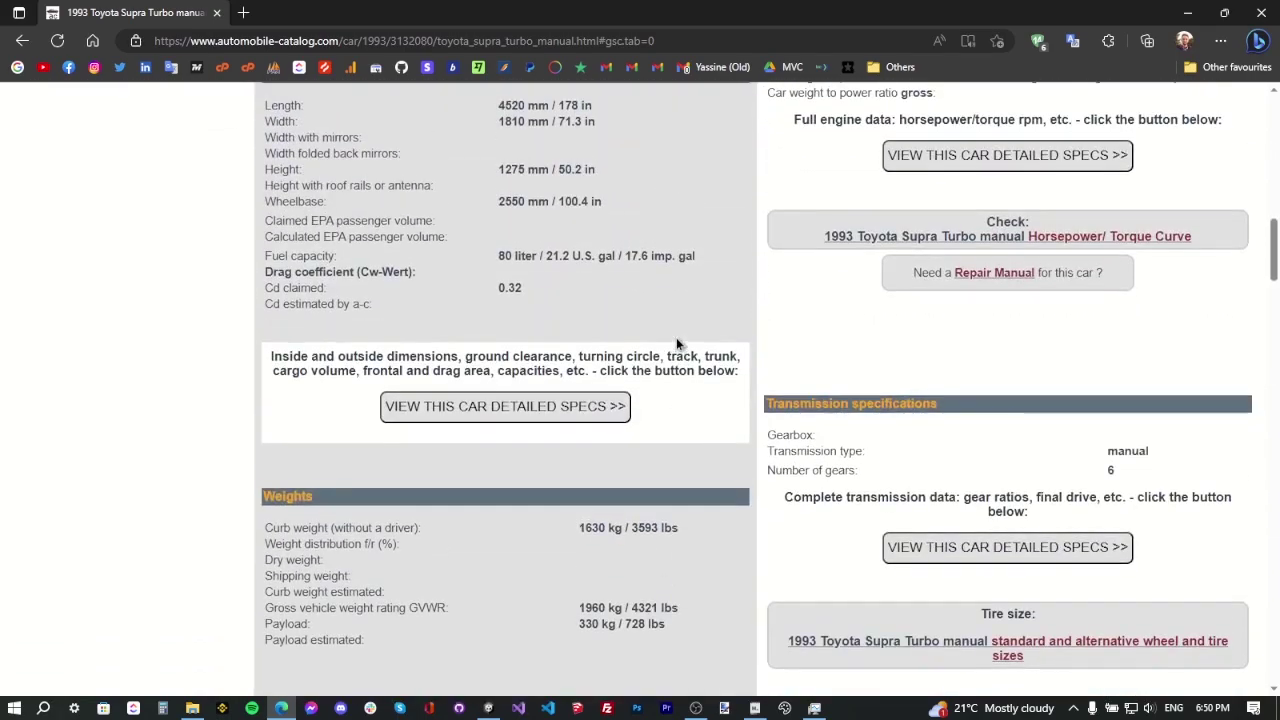
key(alt+Tab)
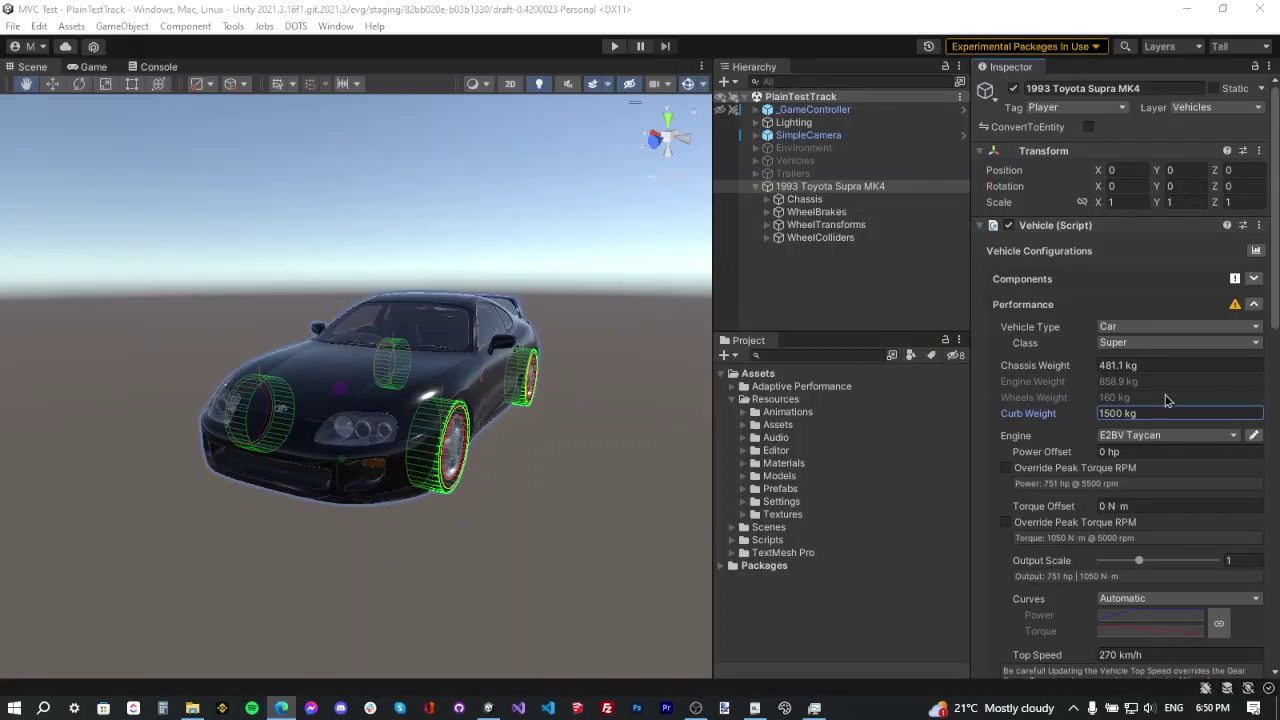
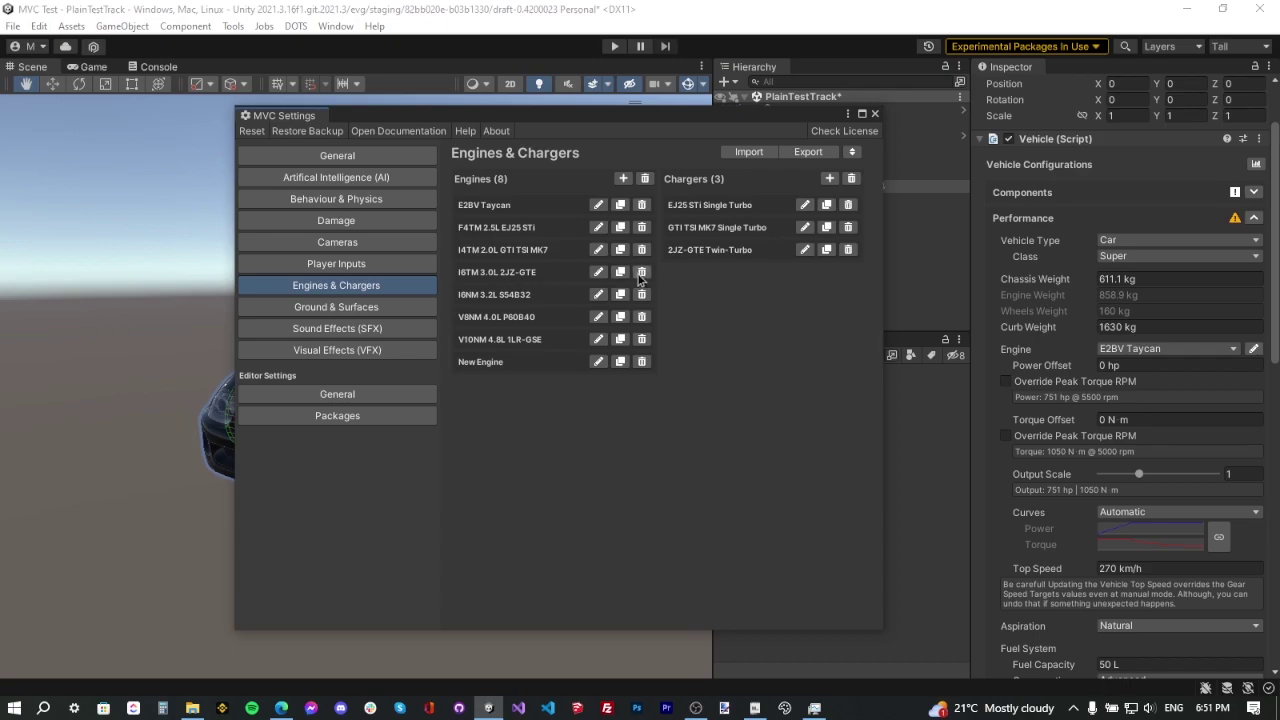
Delete the I6TM 3.0L 2JZ-GTE engine preset and move New Engine directly above I6NM 3.2L S54B32 in the sorting order
click(641, 272)
click(852, 152)
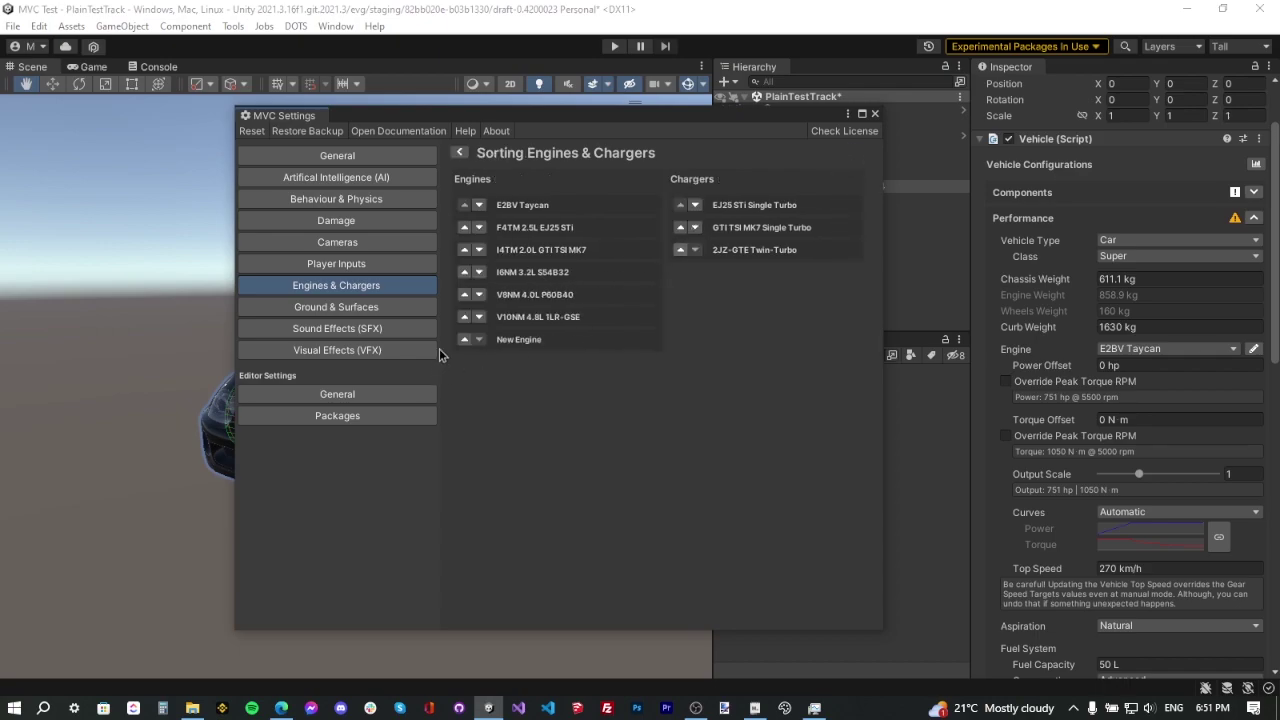
click(464, 339)
click(464, 316)
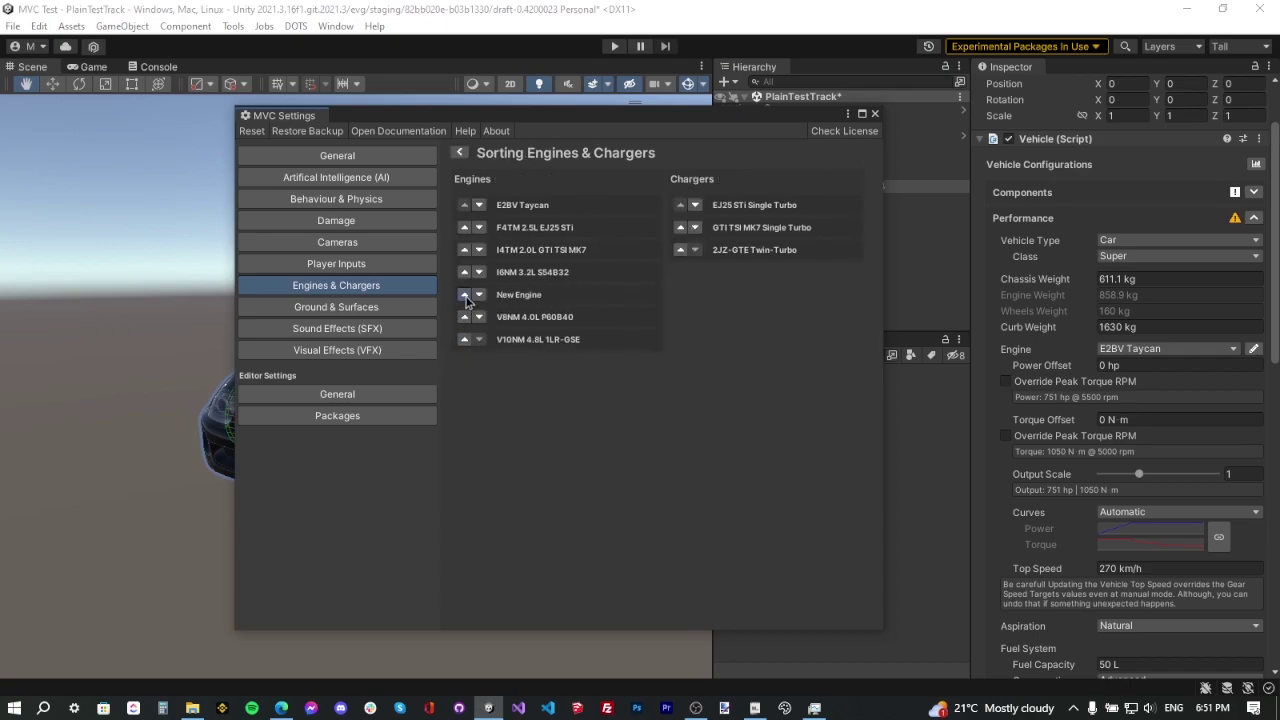
click(464, 294)
click(459, 153)
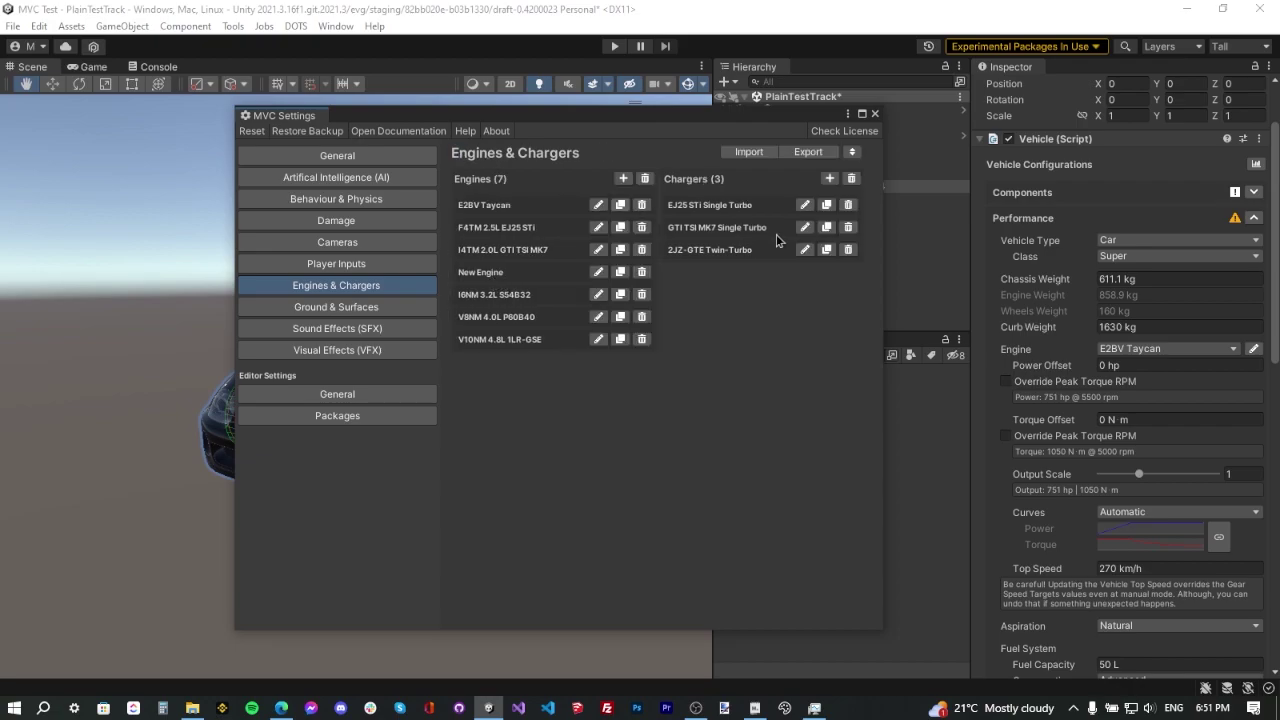
Open the New Engine preset for editing and rename it "I6TM 3.0L 2JZ-GTE"
click(155, 66)
click(598, 272)
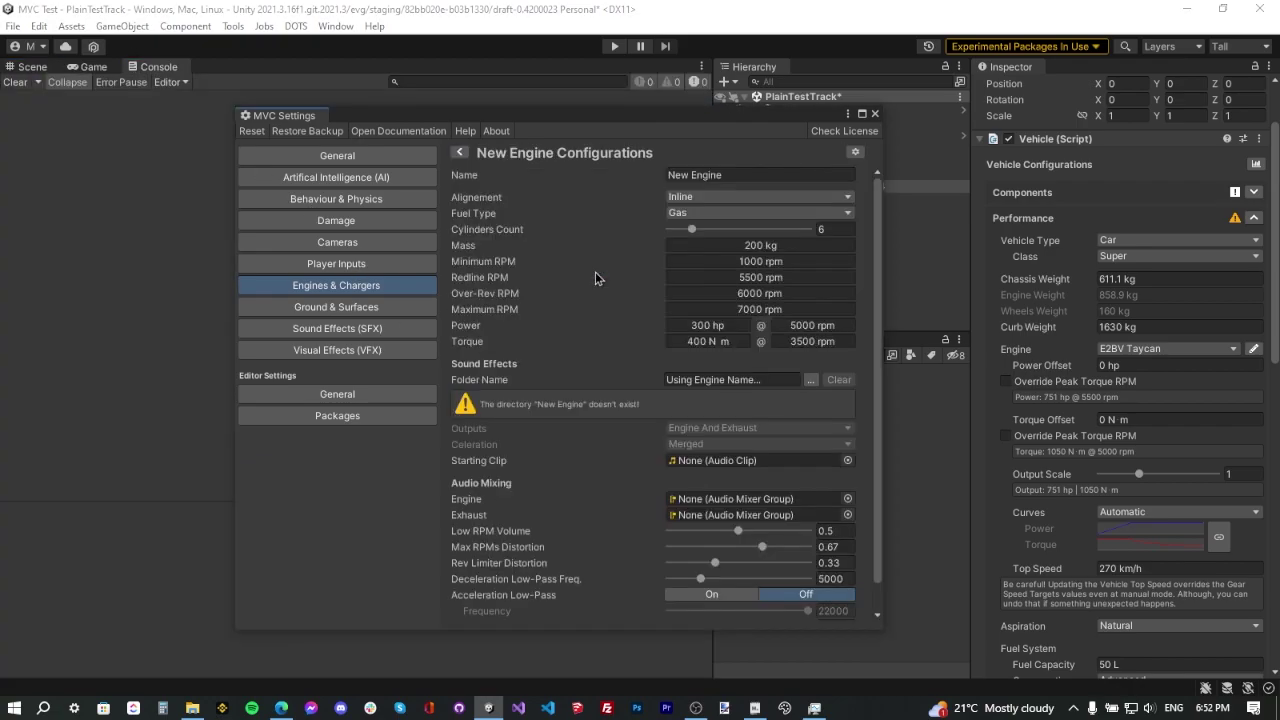
click(746, 174)
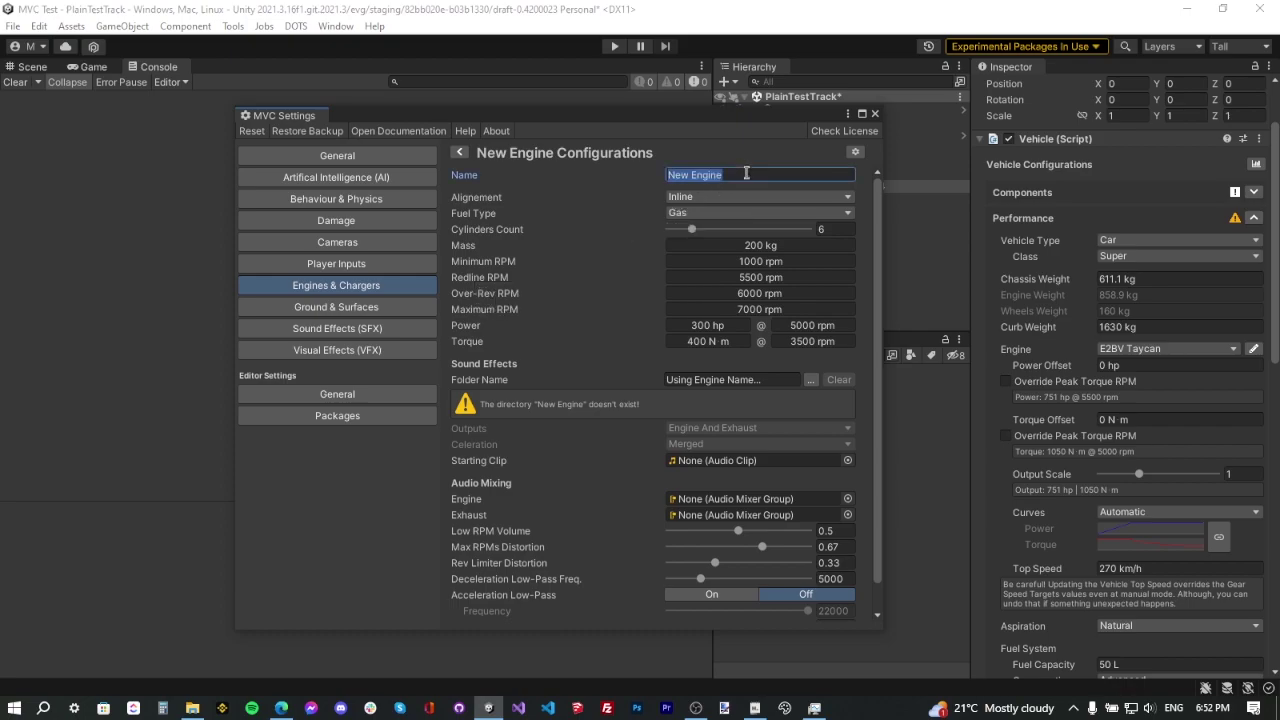
text(I6)
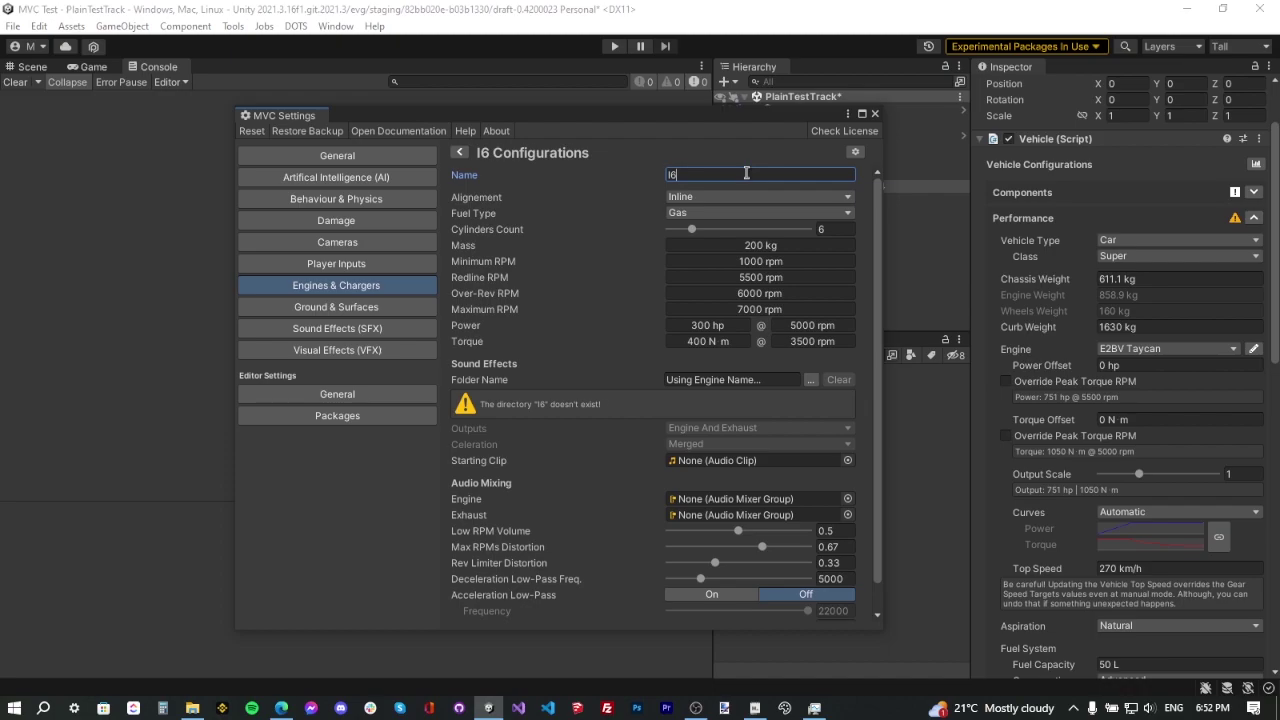
text(TM 3)
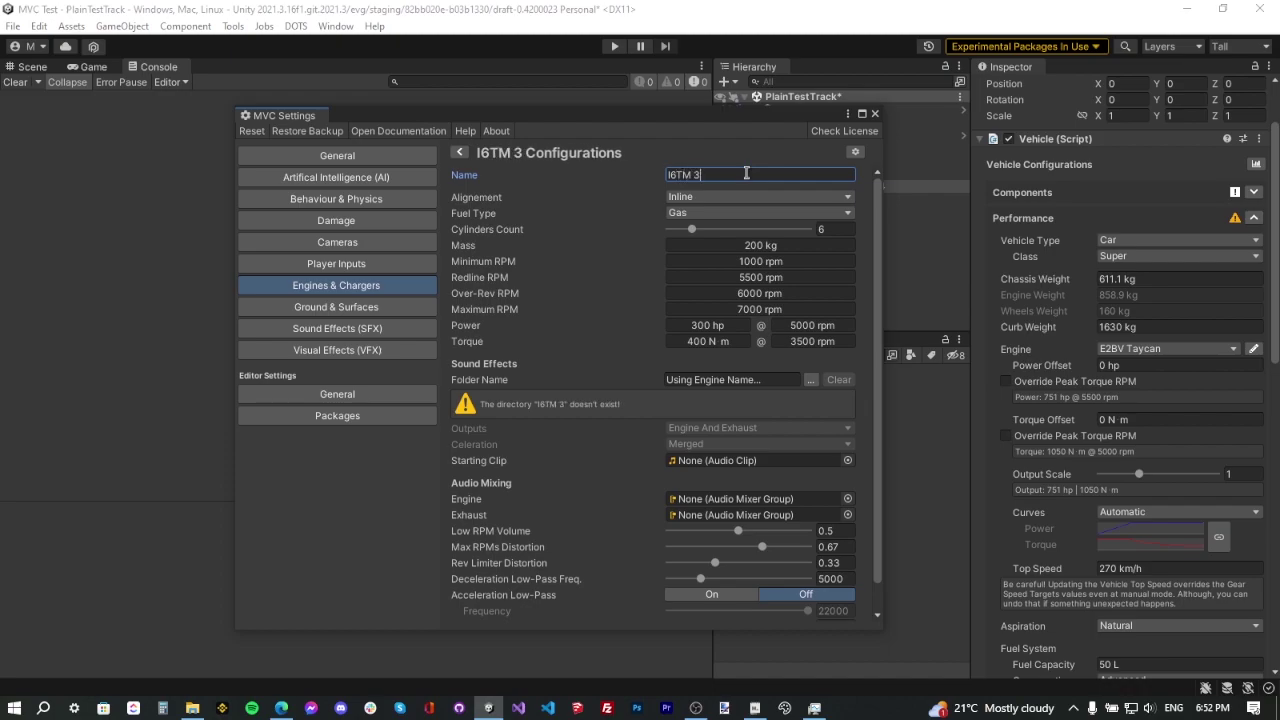
text(.0L)
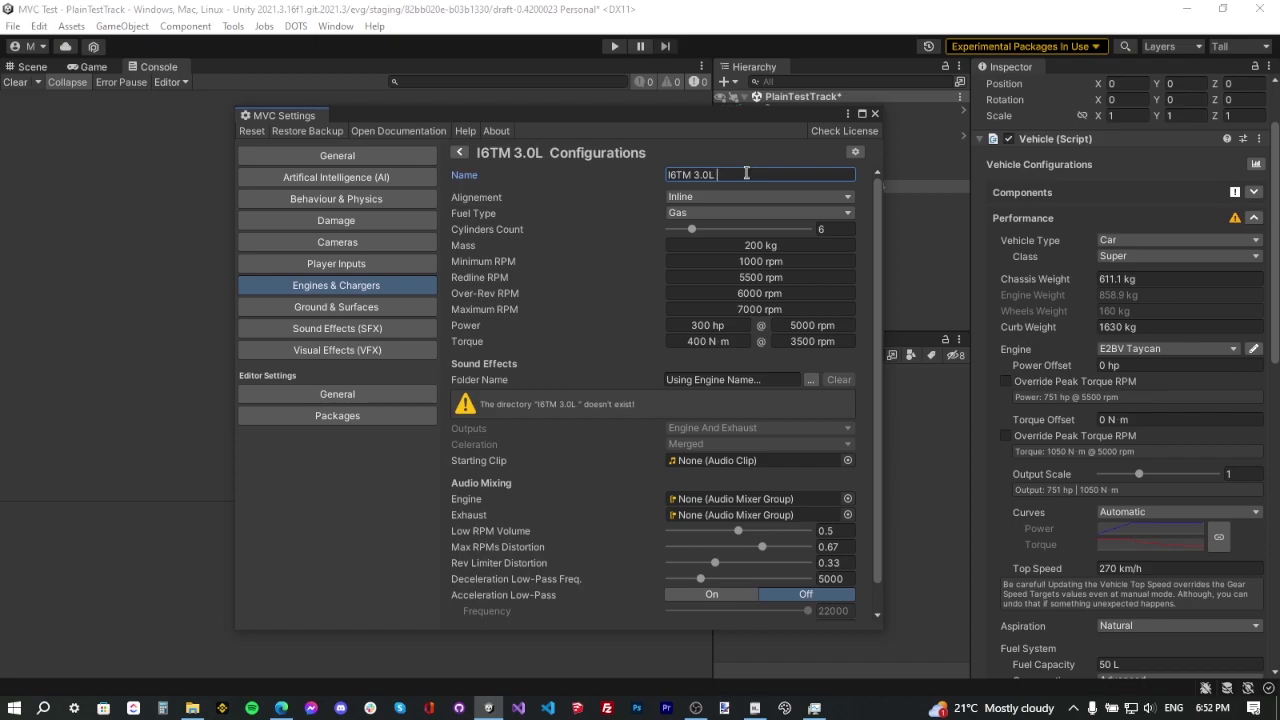
text( 2JZ-GTE)
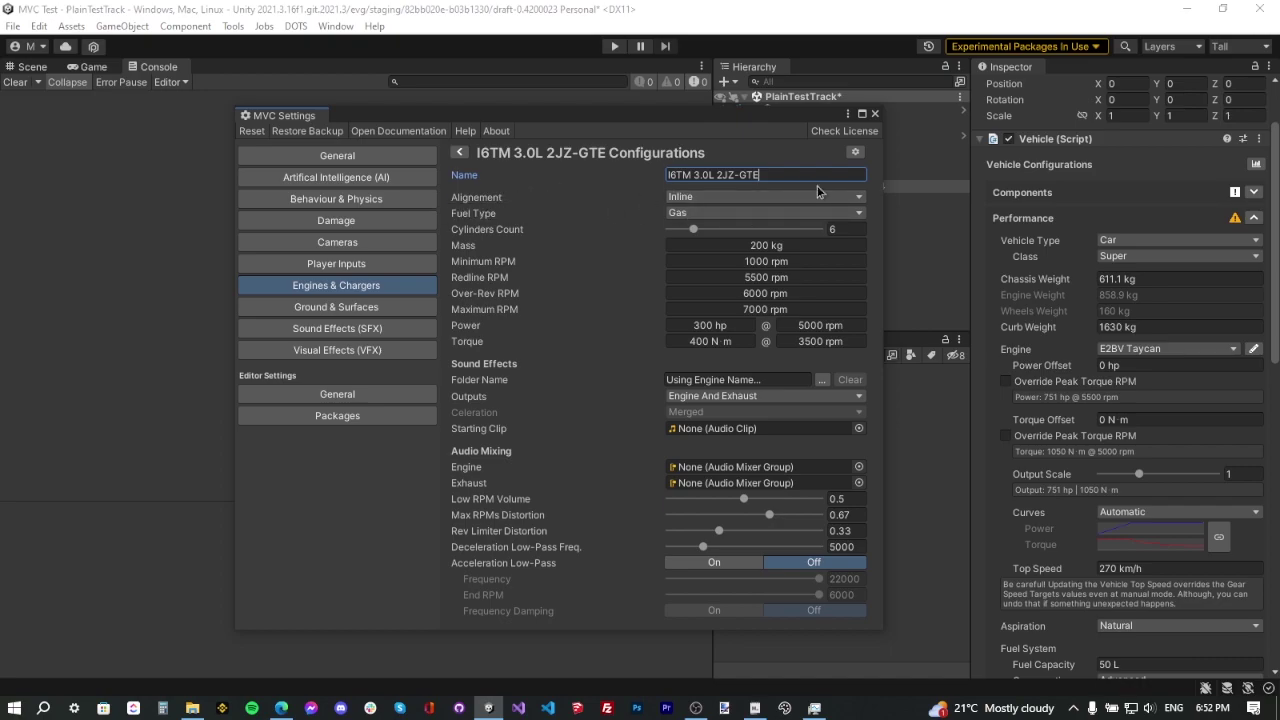
Choose Inline alignment and Gas fuel type for the six-cylinder engine
click(684, 199)
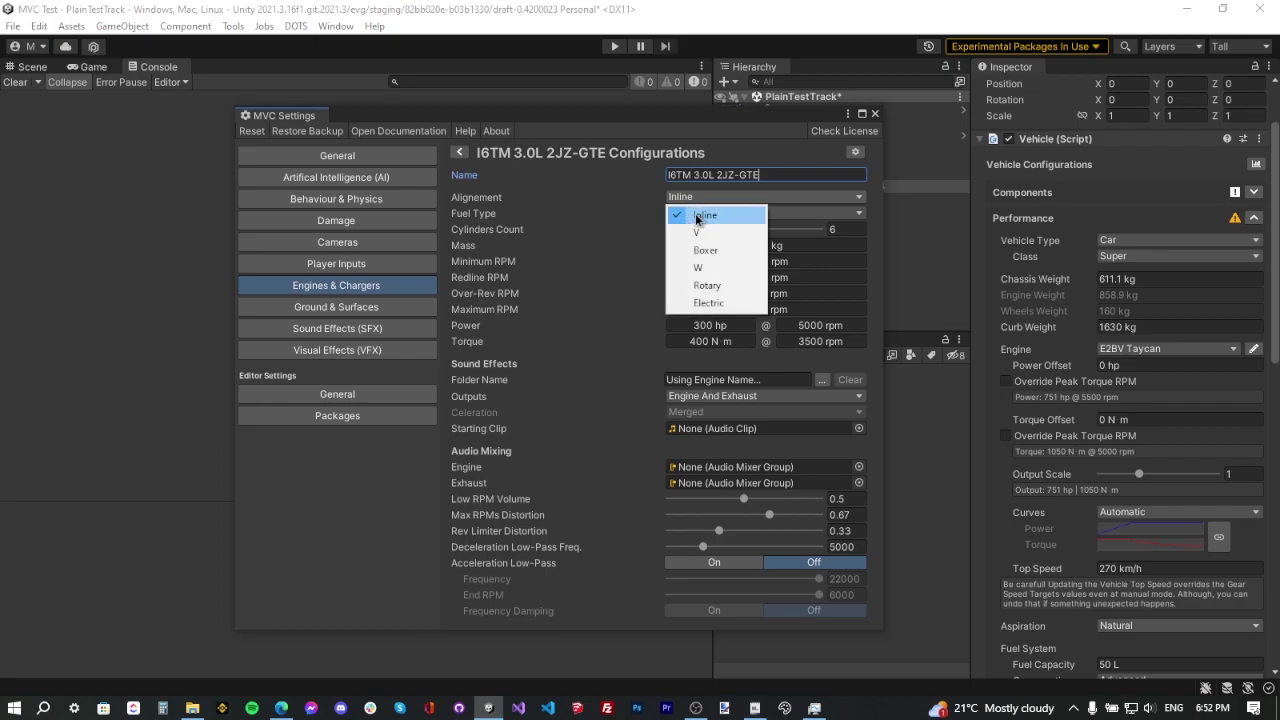
click(697, 216)
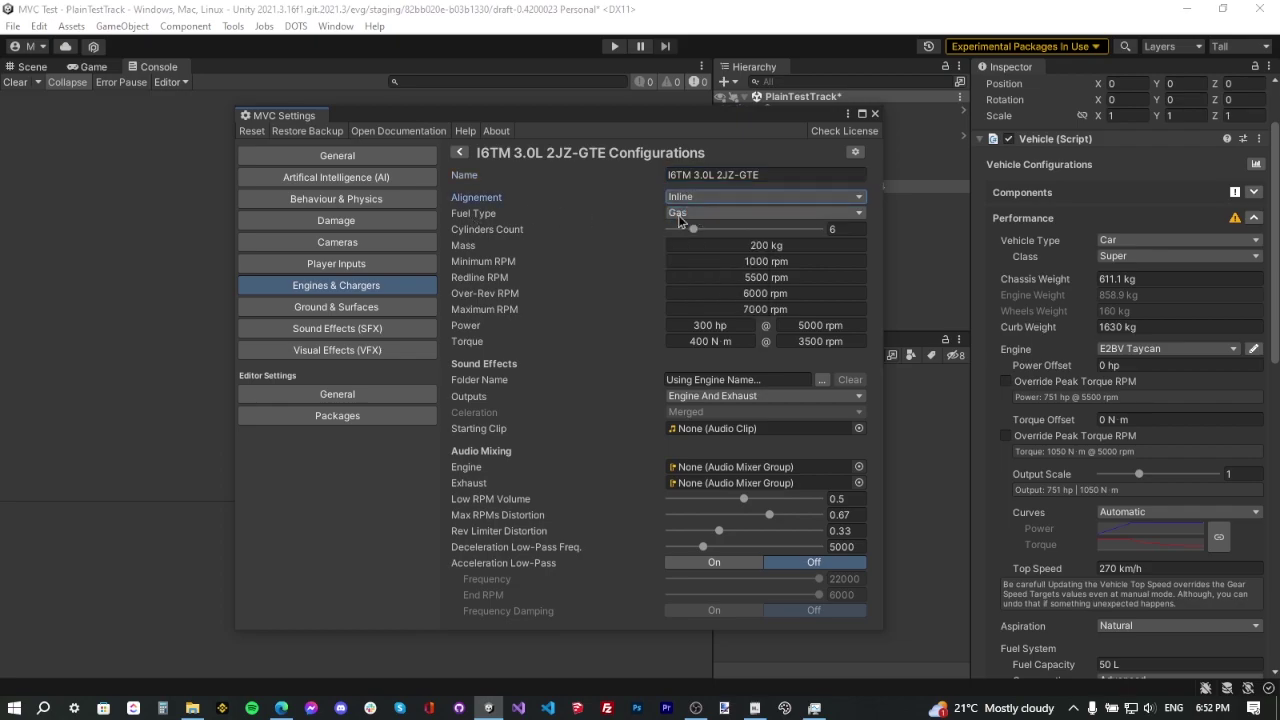
click(679, 214)
click(686, 248)
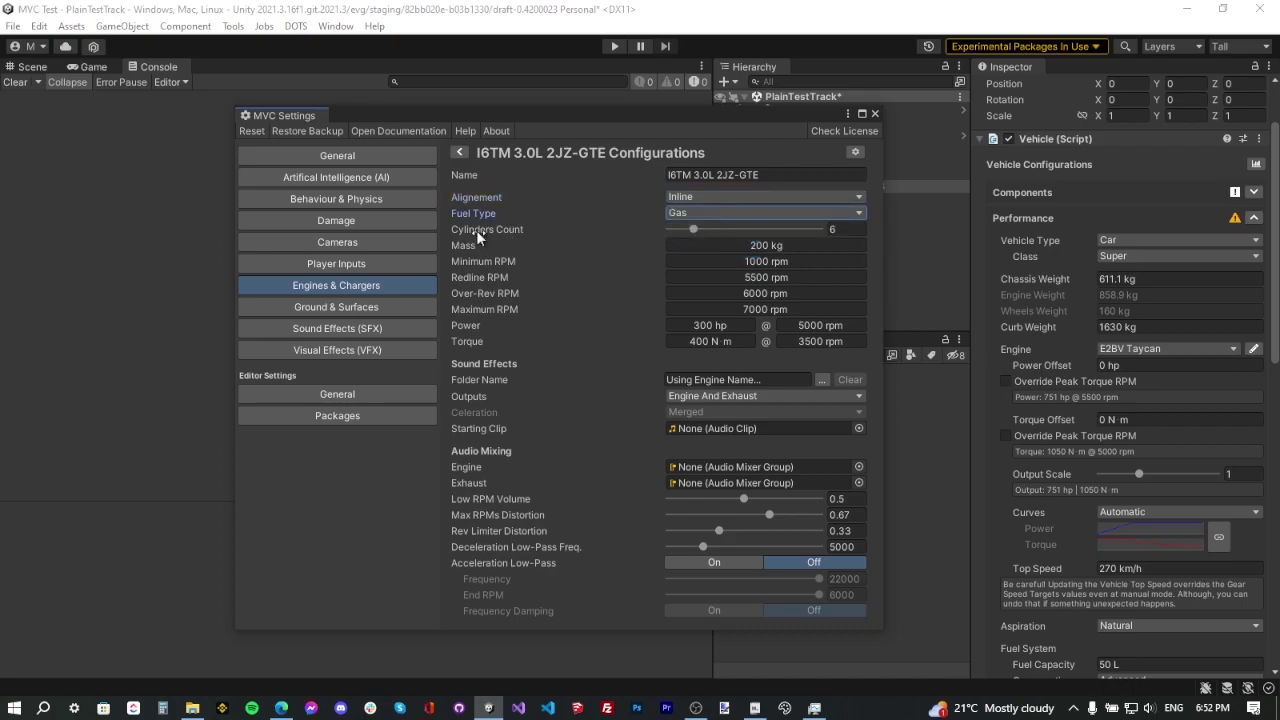
click(845, 229)
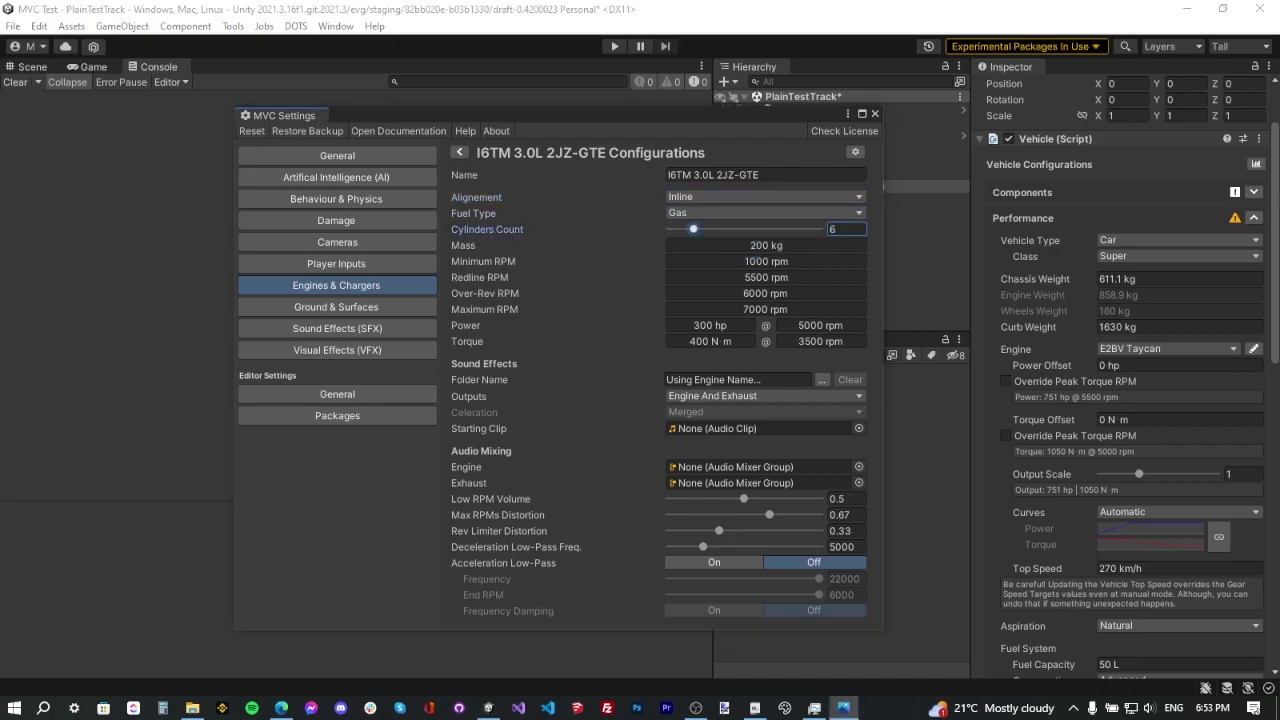
Set the engine's mass to 230 kg and its minimum RPM to 800
click(798, 246)
text(230)
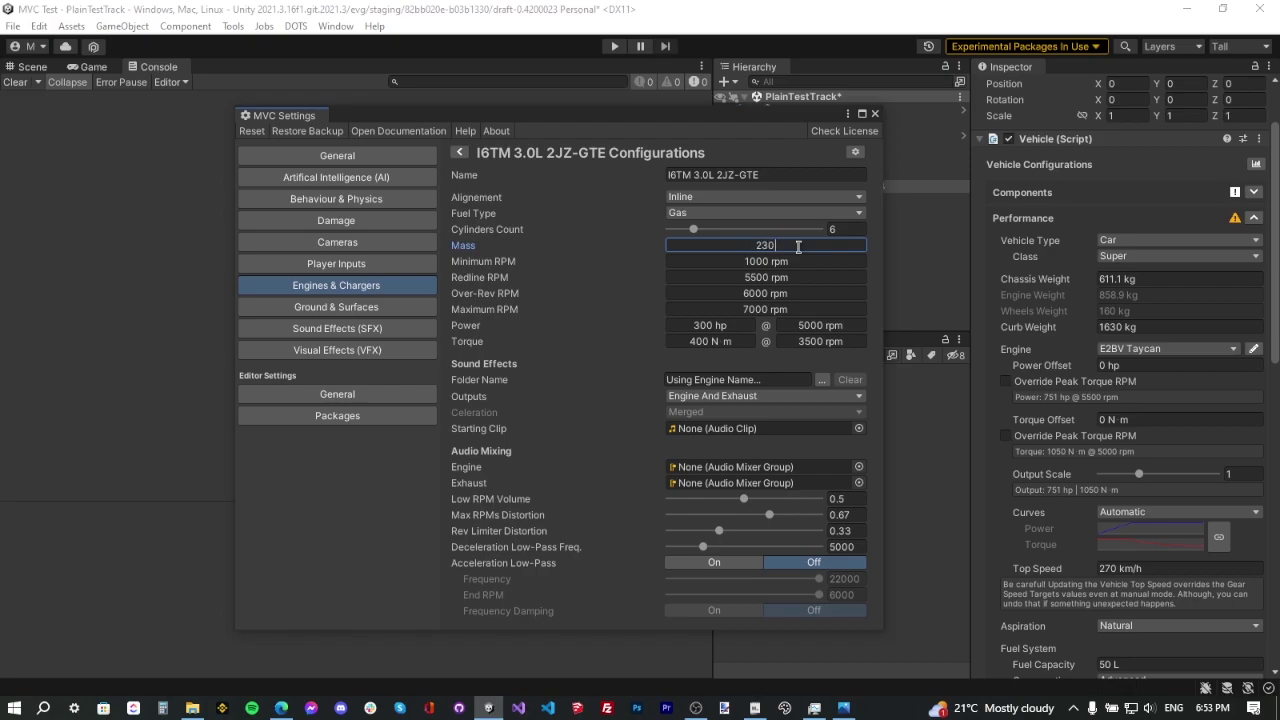
key(Return)
click(806, 258)
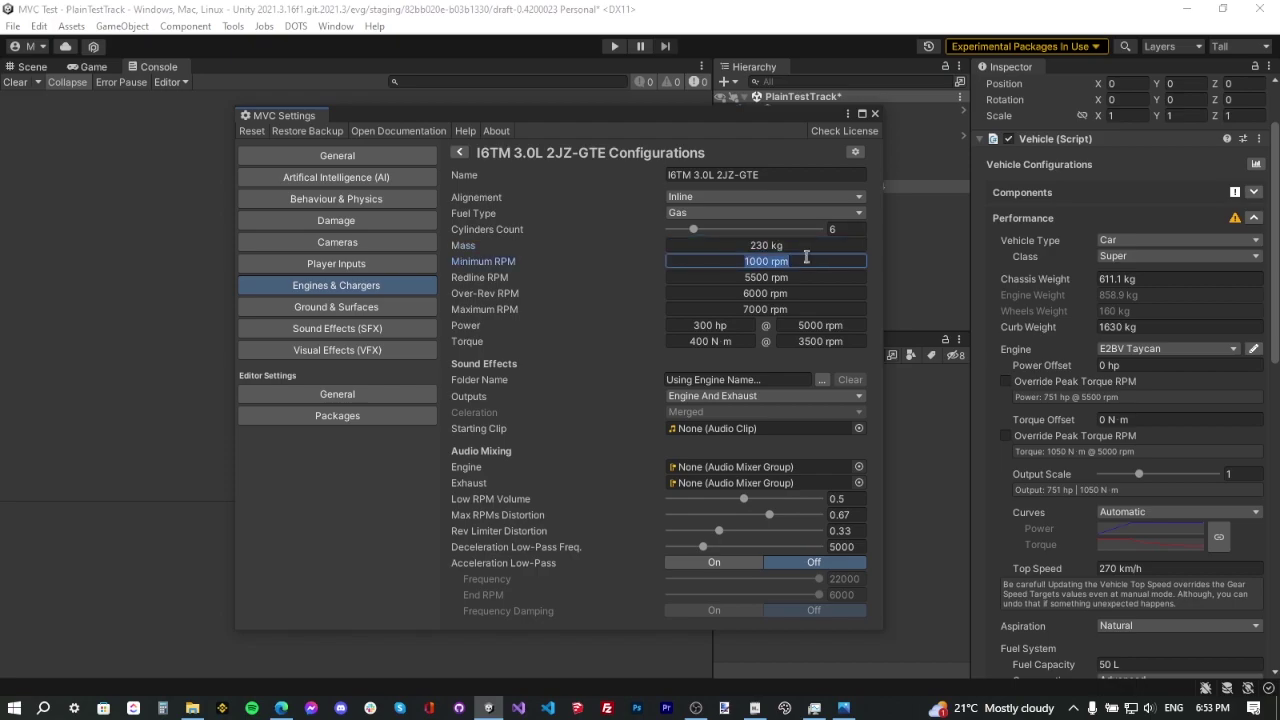
text(00)
Try to set the engine's redline RPM to 6800 before raising the over-rev limit
click(806, 278)
text(6800)
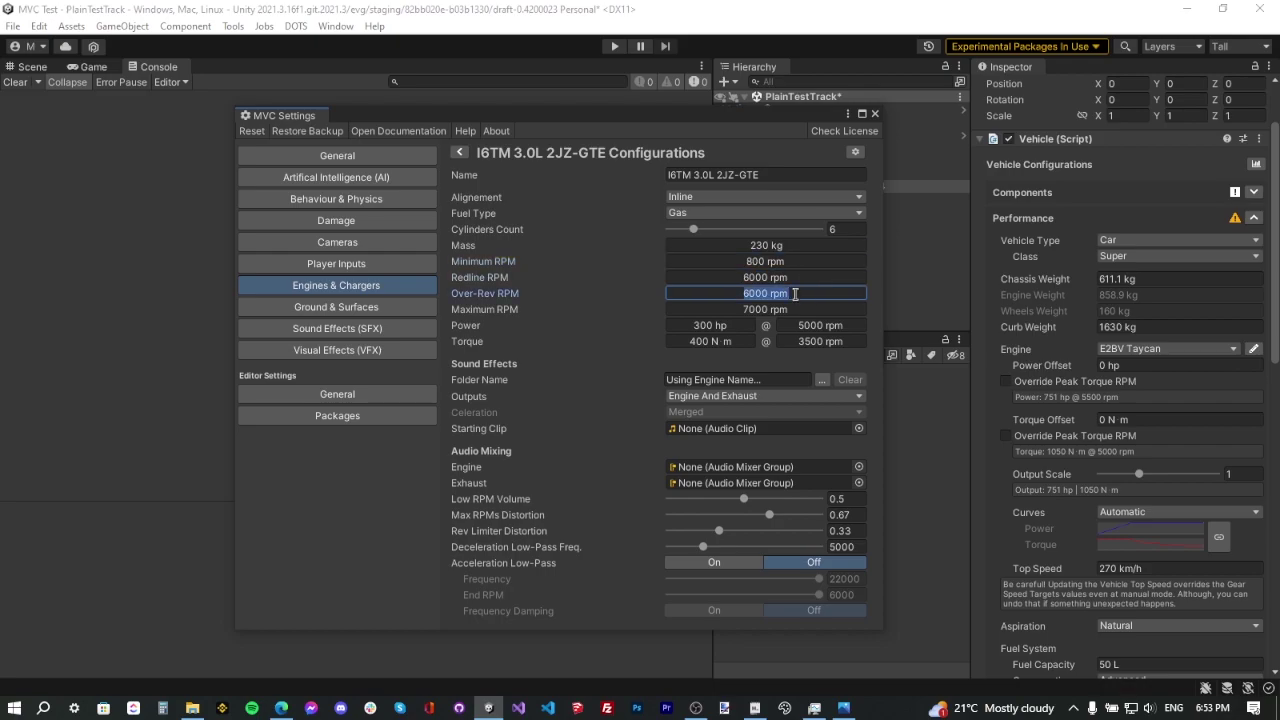
click(764, 297)
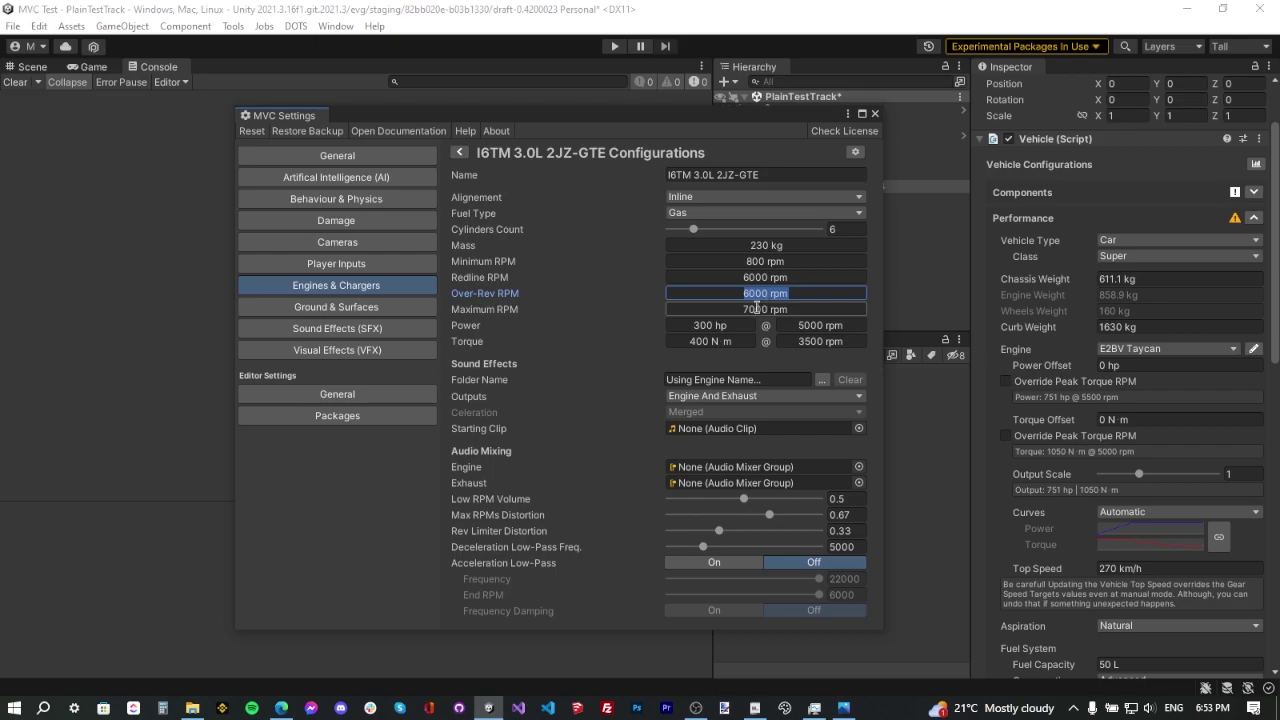
Set the engine's maximum RPM to 8500 and its over-rev RPM to 7121
click(757, 308)
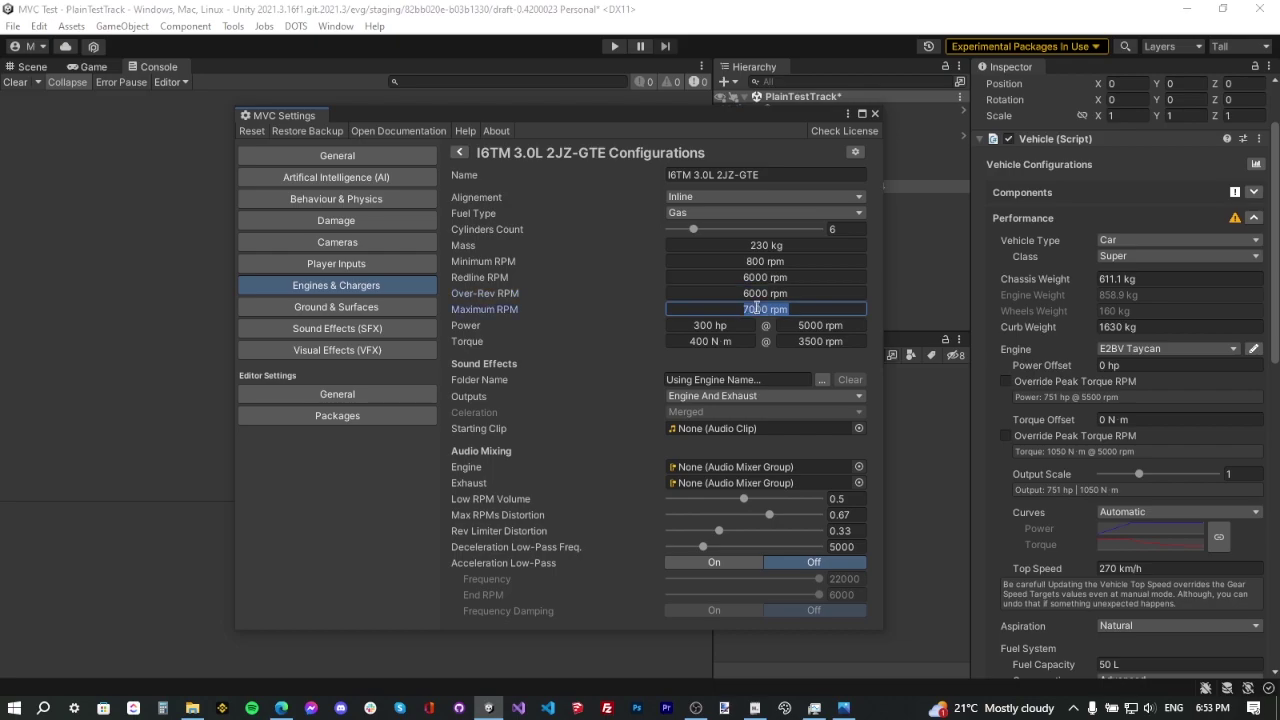
text(8500)
click(765, 293)
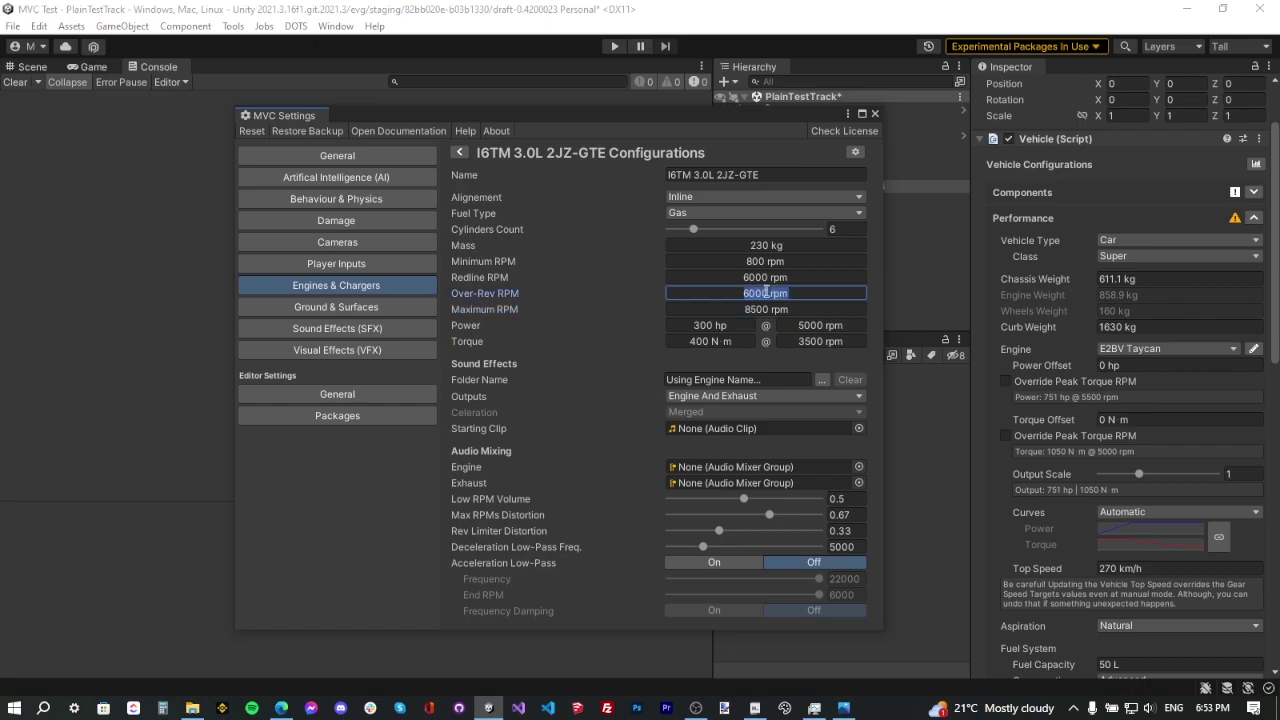
text(7121)
key(Return)
Set the engine's redline RPM to 6800
click(778, 278)
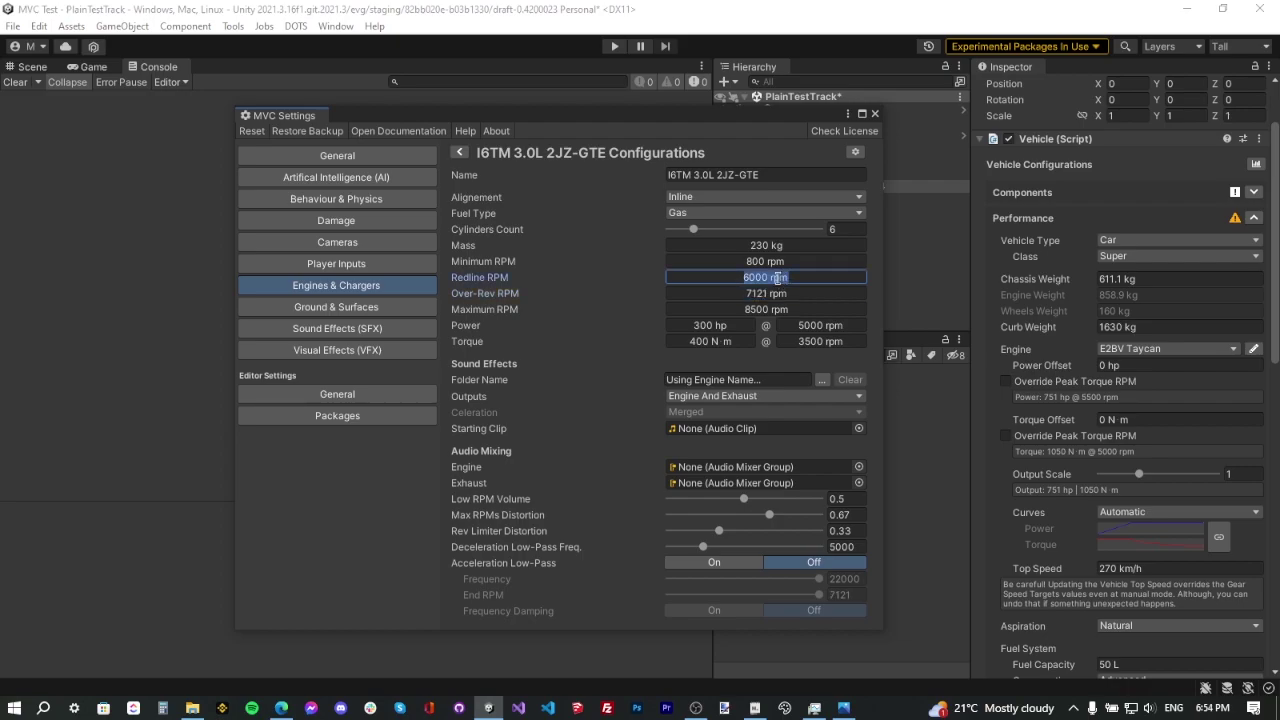
text(6800)
key(Return)
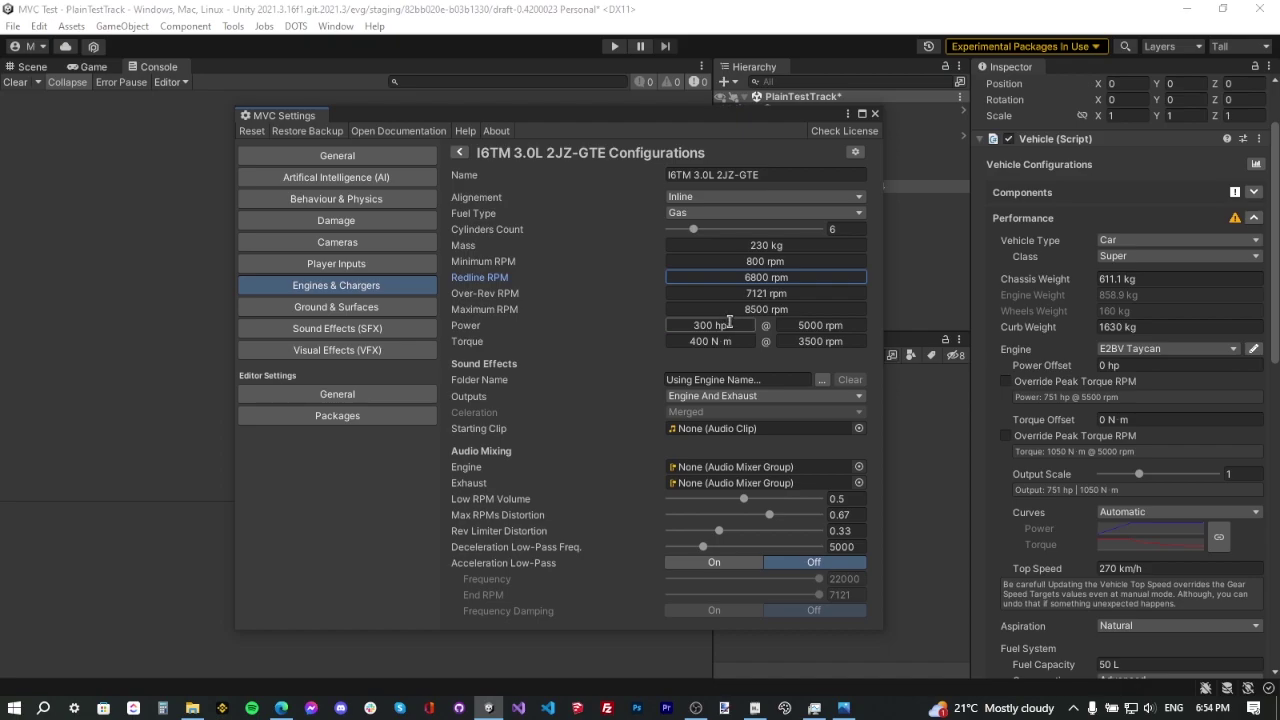
Set the engine's power to 320 hp at 5900 rpm
click(723, 324)
text(320)
key(Return)
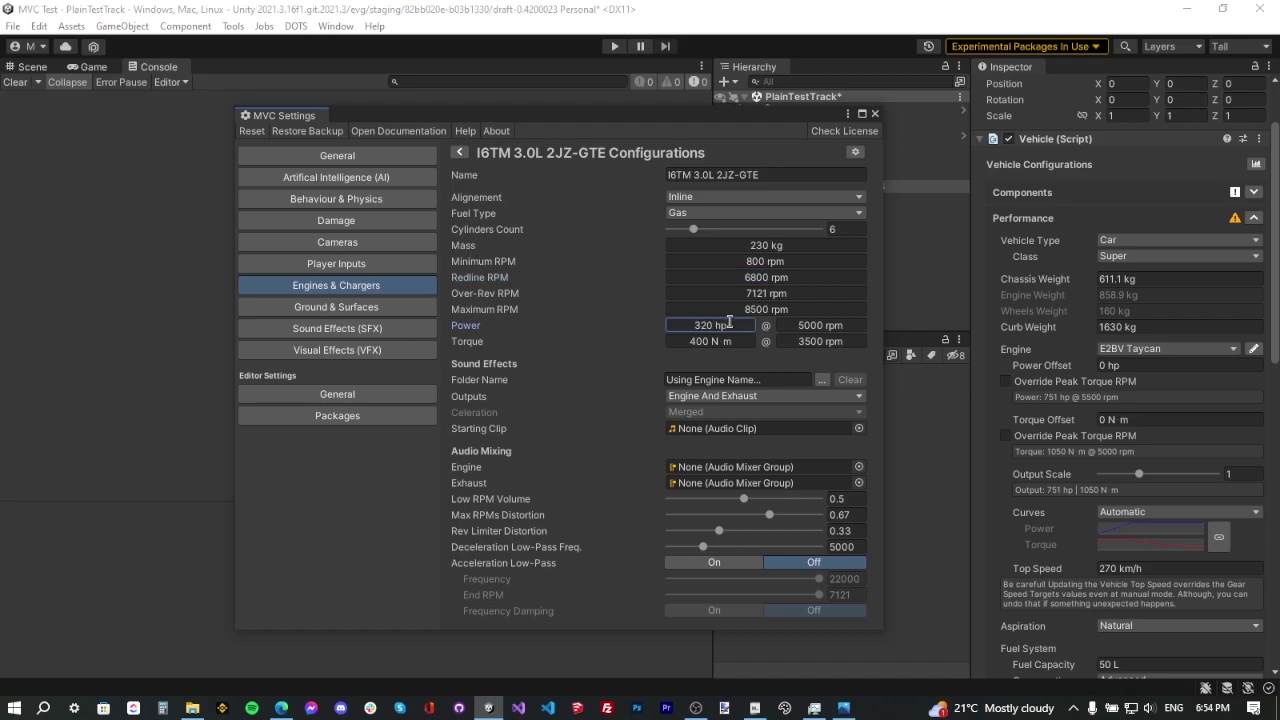
click(815, 324)
text(5)
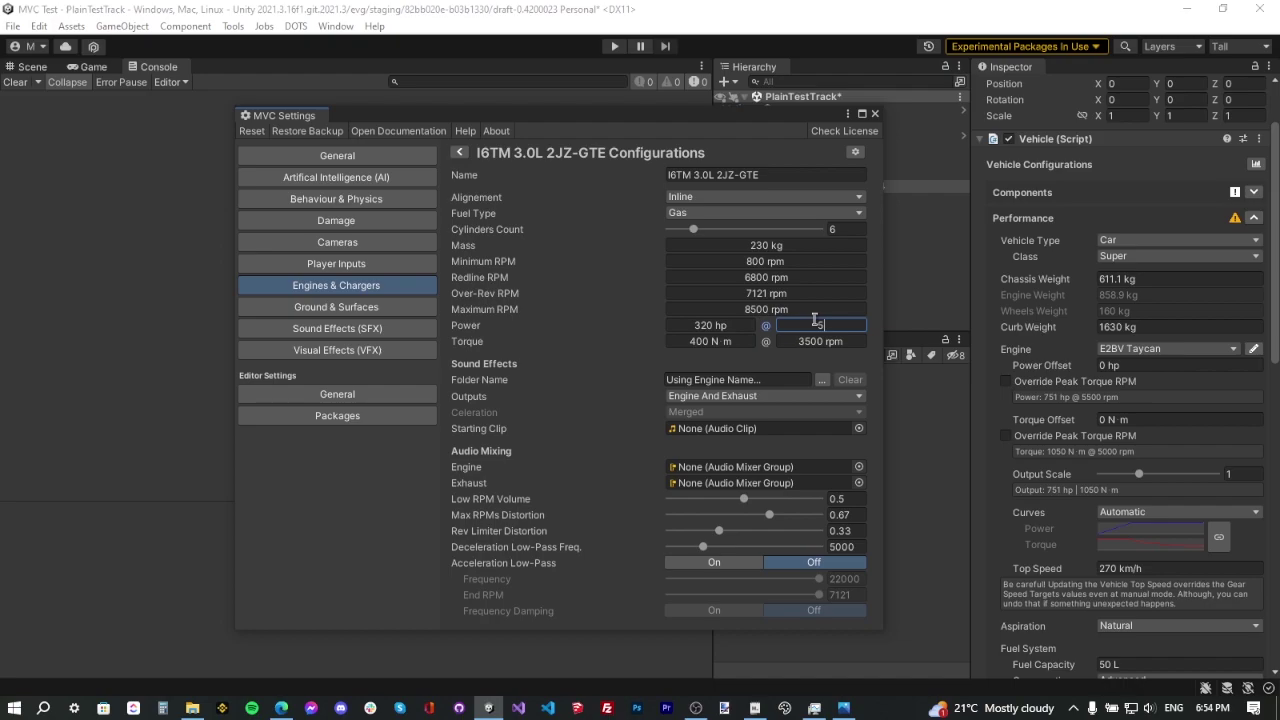
text(900 rpm)
Set the engine's torque to 427.5 N·m and enter its peak torque RPM
click(723, 341)
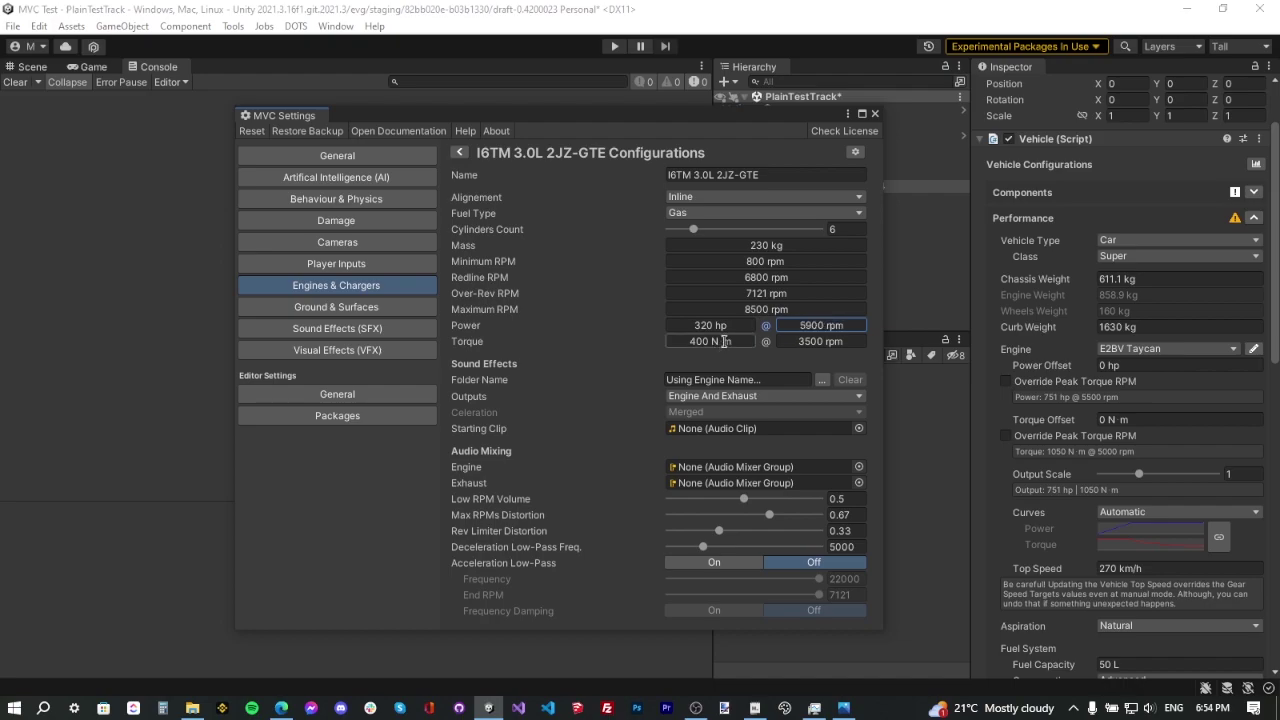
text(42)
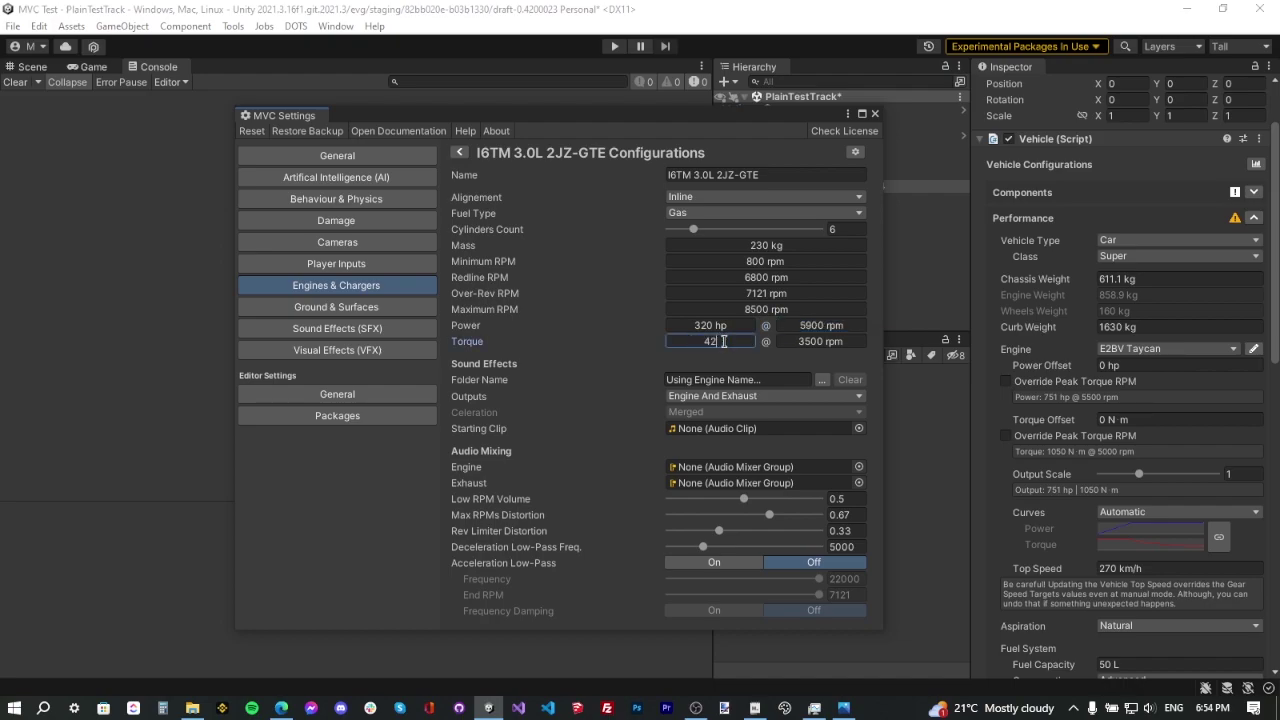
text(7.5 N m)
click(810, 341)
text(3300)
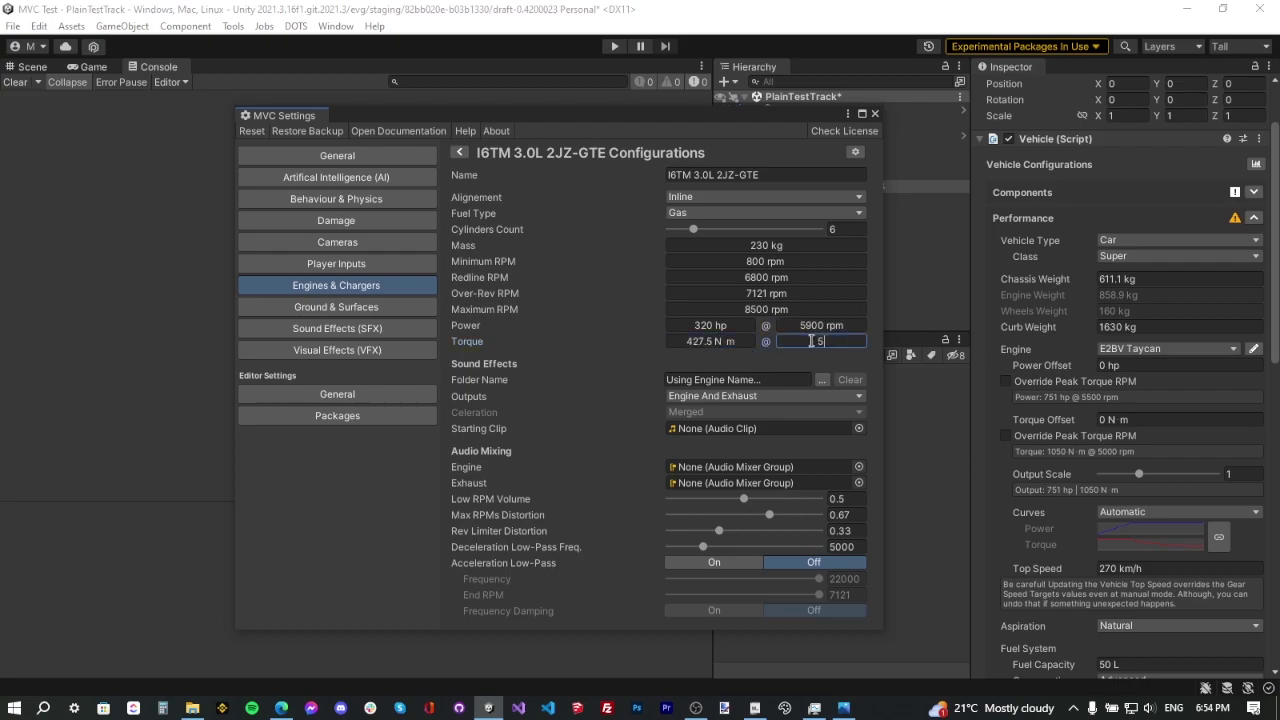
key(Return)
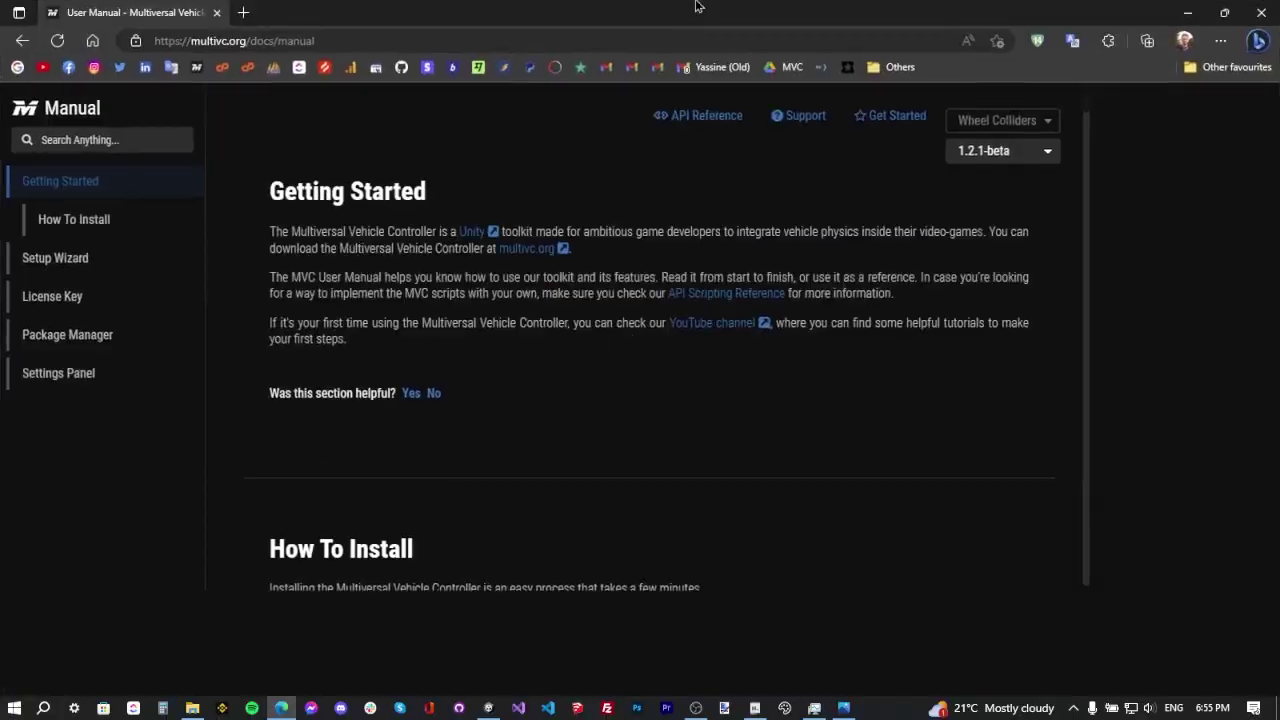
In the online MVC manual, open the Engine Preset section of the Engines & Chargers settings and read the parameter descriptions
click(84, 377)
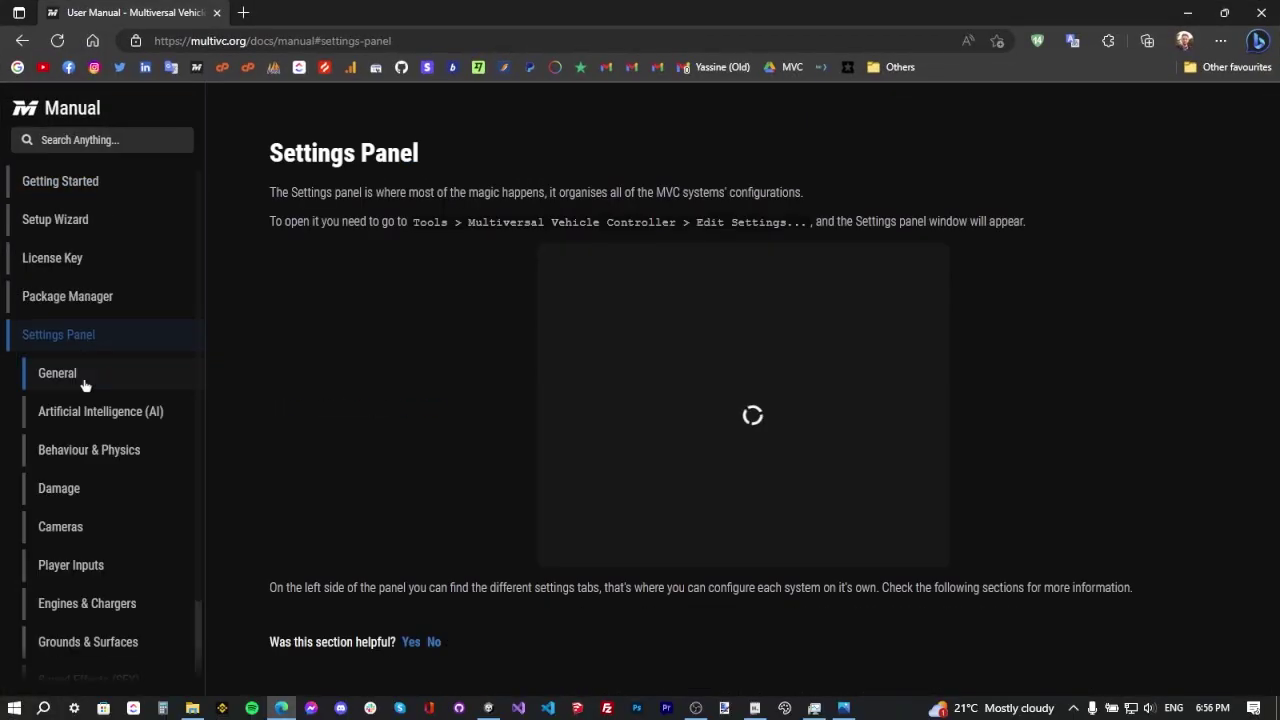
click(127, 606)
click(100, 643)
scroll(360, 480, down, 15)
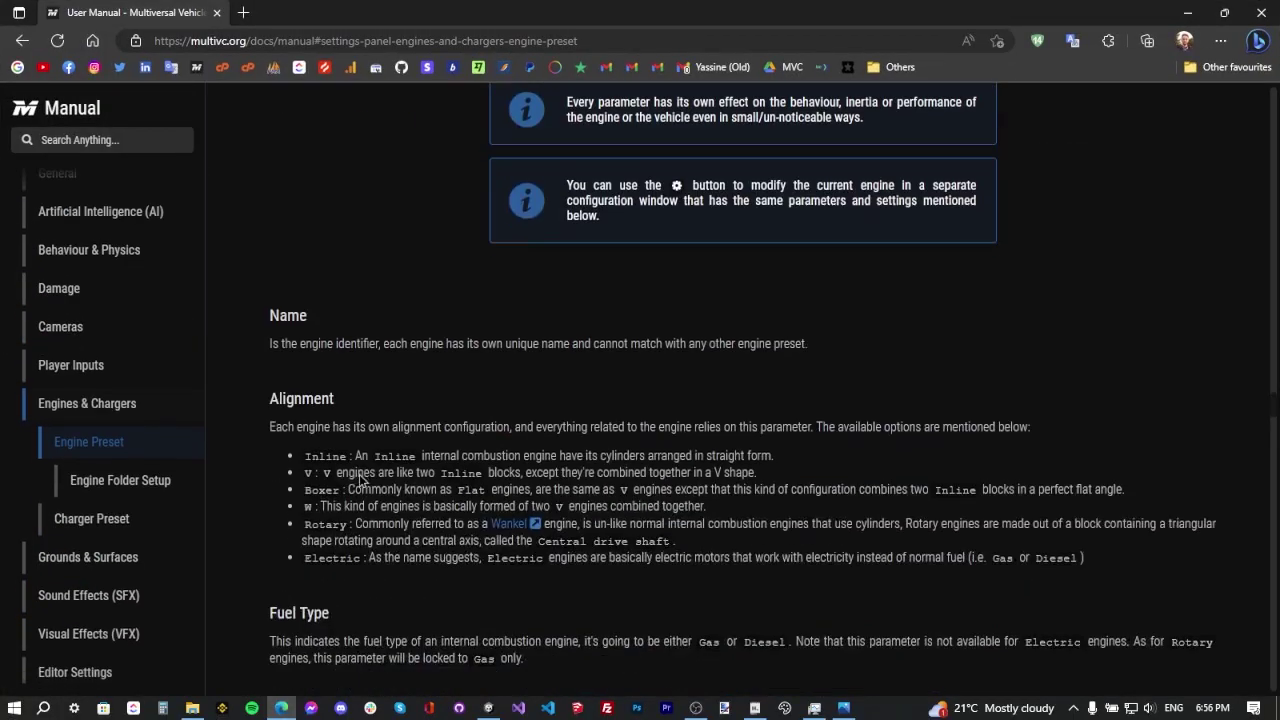
Close the MVC engine settings and assign the I6TM 3.0L 2JZ-GTE engine to the Supra in its Performance settings
scroll(362, 480, down, 5)
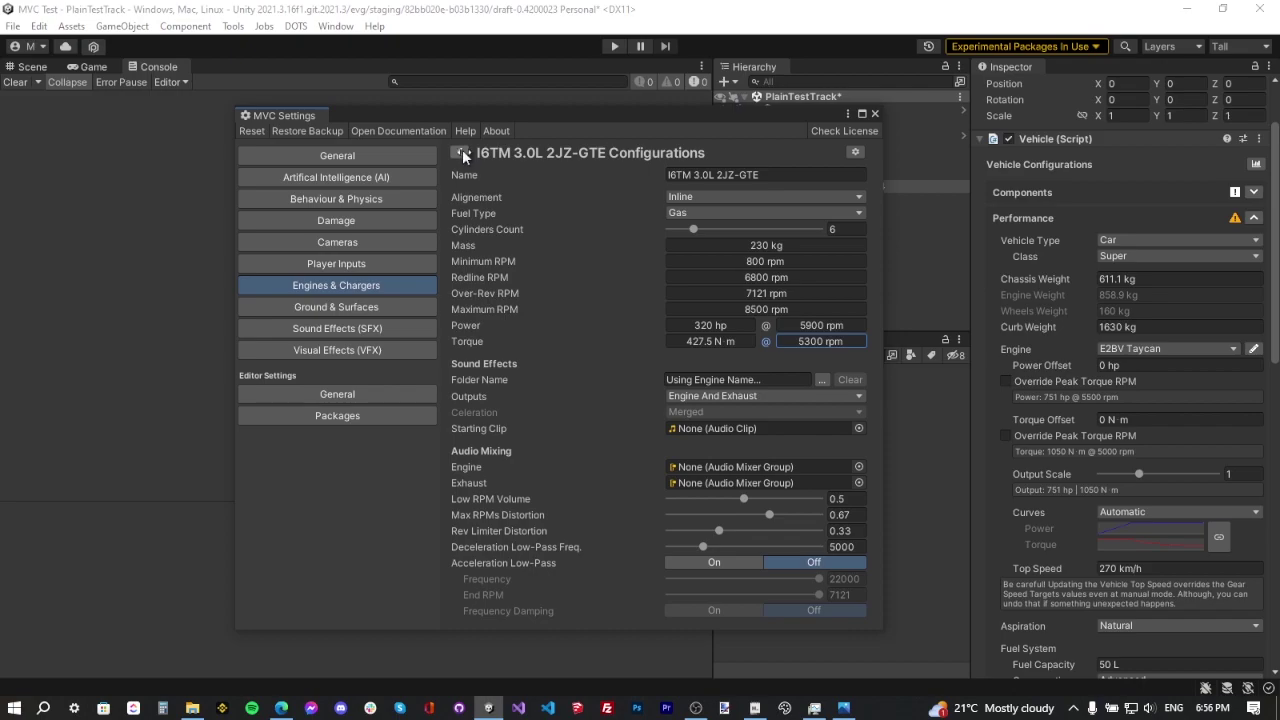
click(462, 152)
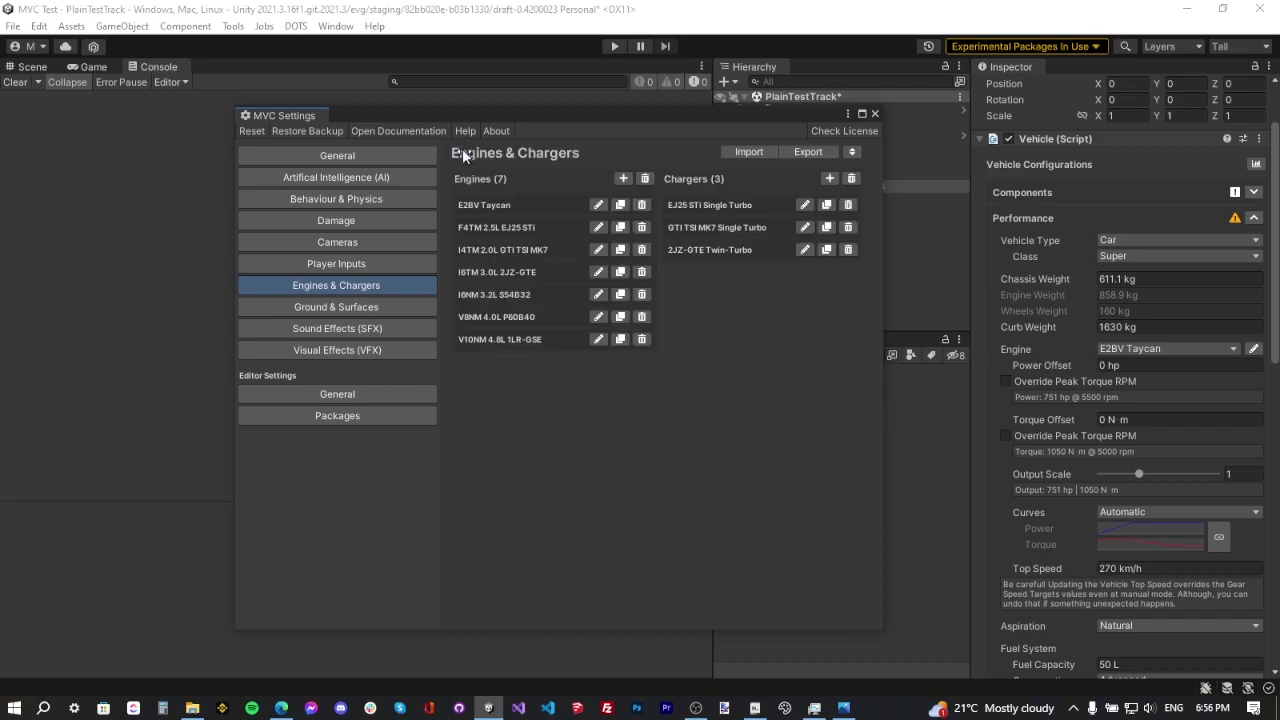
click(875, 115)
click(1140, 348)
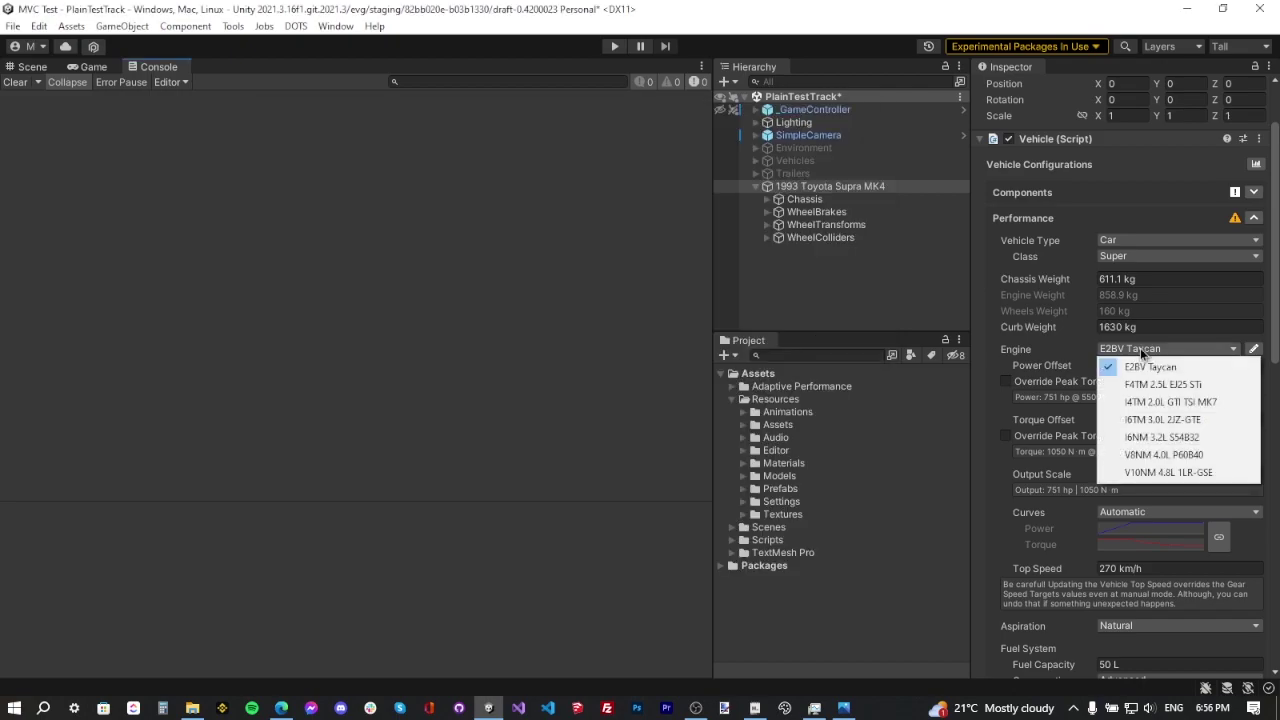
click(1165, 419)
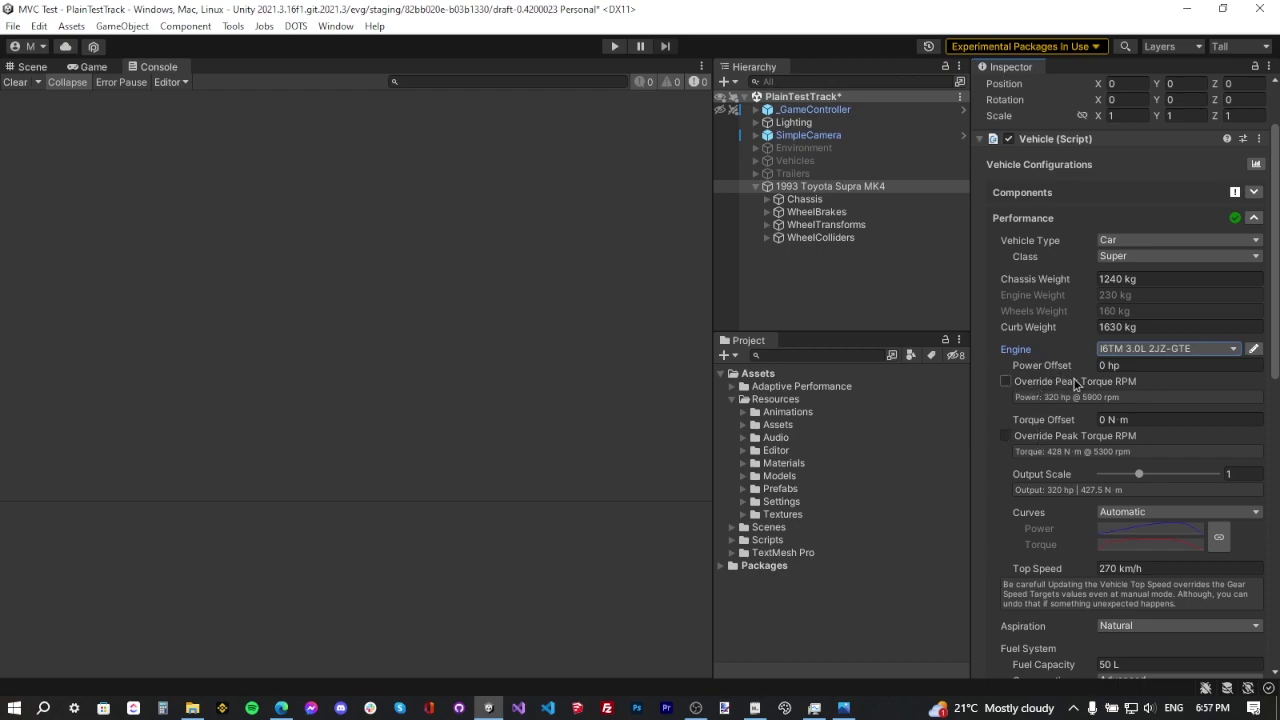
Try a 100 hp power offset with the peak RPM override below it enabled, and undo both changes
click(1145, 365)
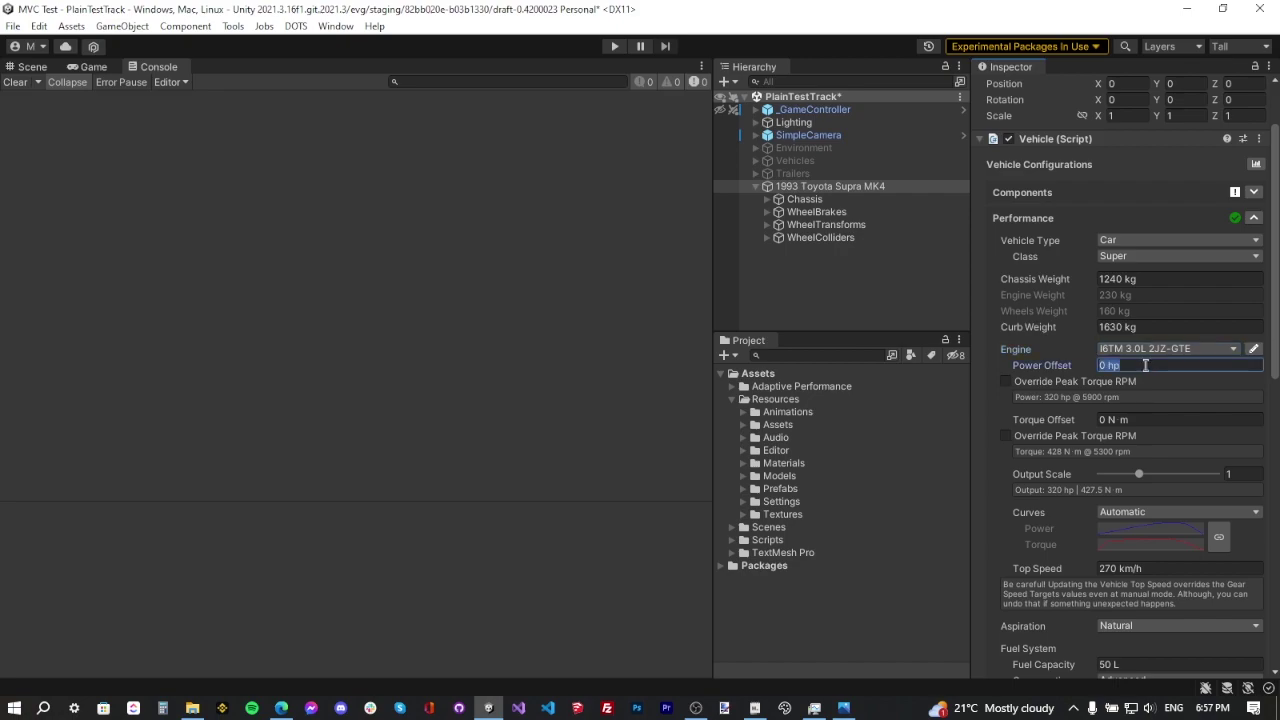
text(100)
click(1068, 381)
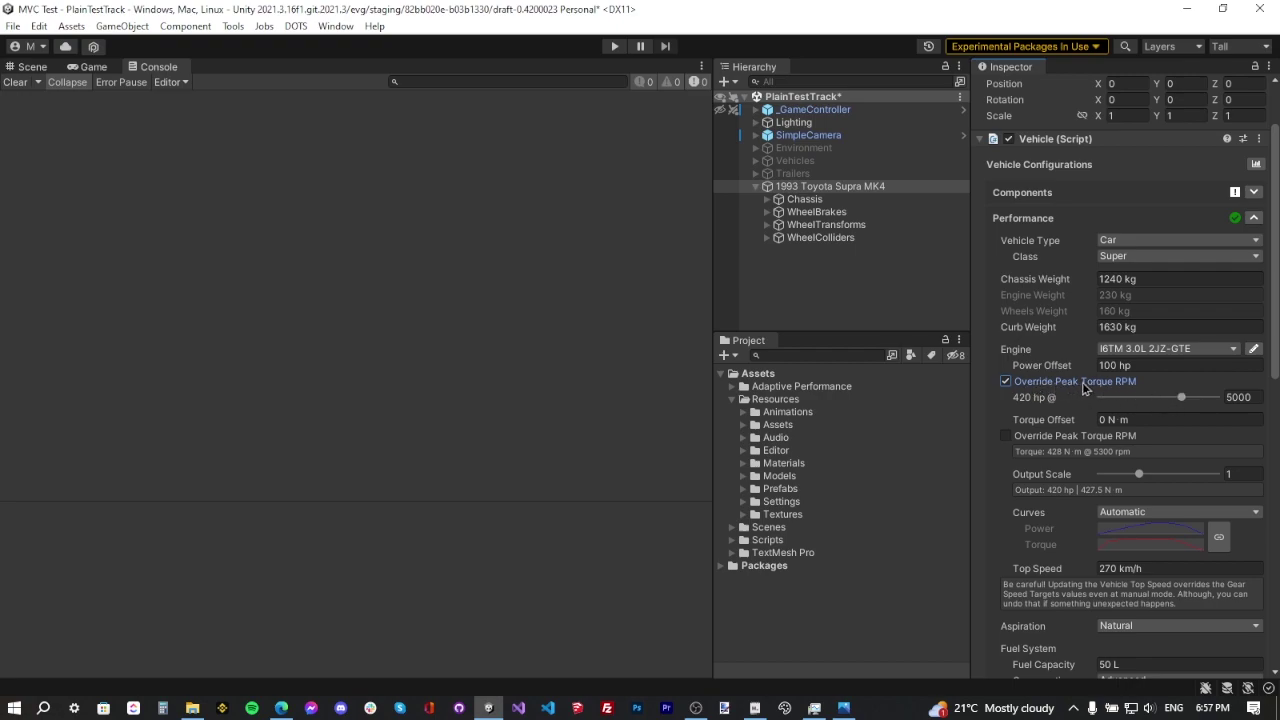
key(ctrl+z)
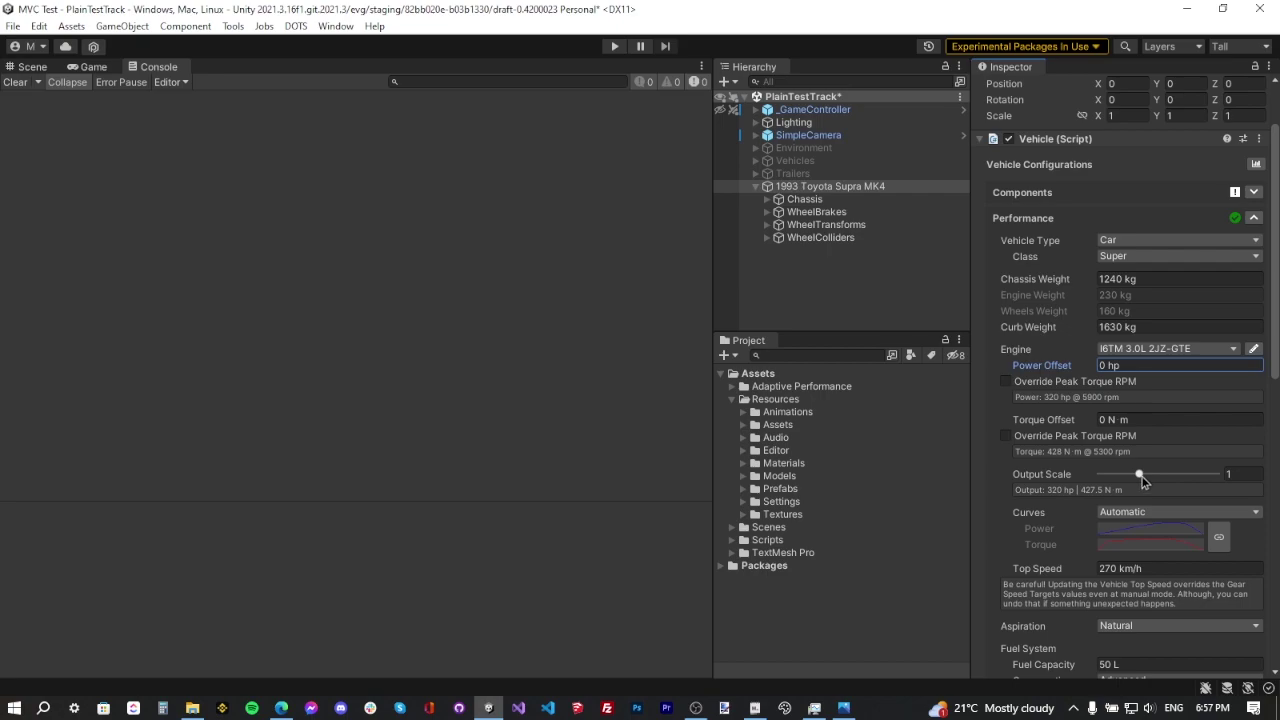
Try an engine output scale of 0.81 and restore the scale to 1
drag(1139, 474, 1131, 474)
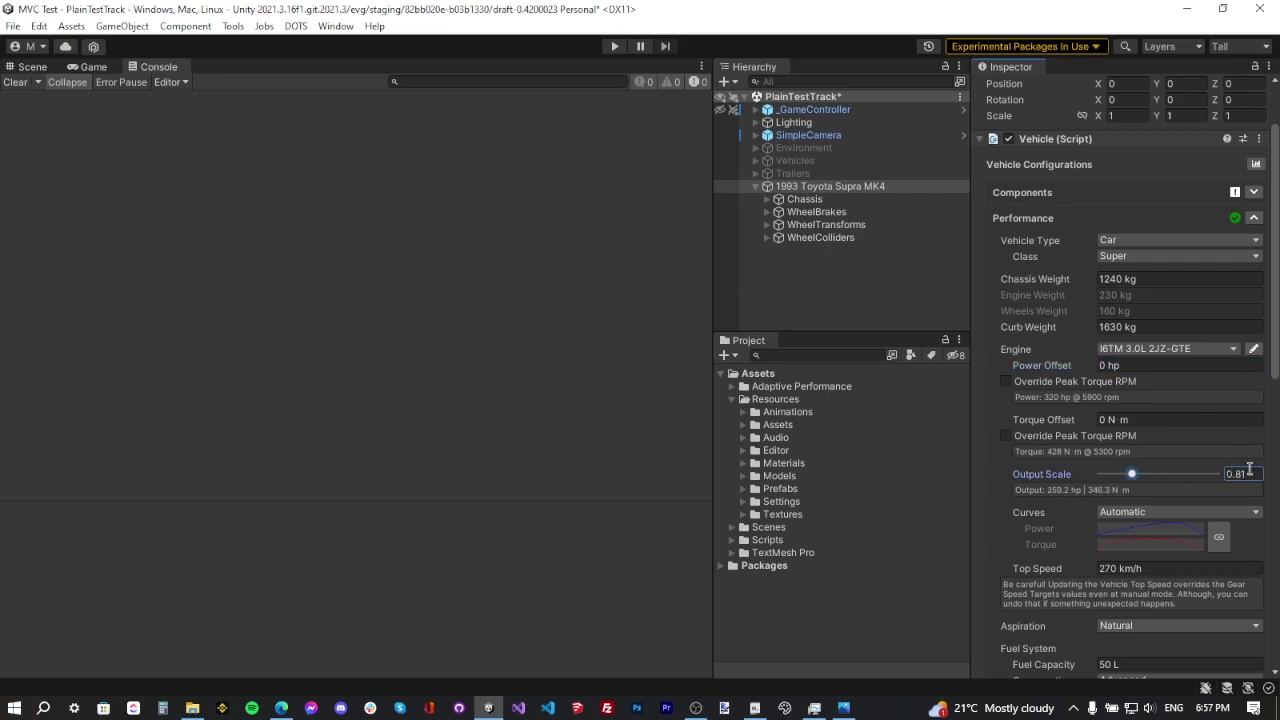
click(1252, 474)
text(1)
Switch the engine curves to Manual to inspect the power curve, and return them to Automatic
scroll(1252, 474, down, 3)
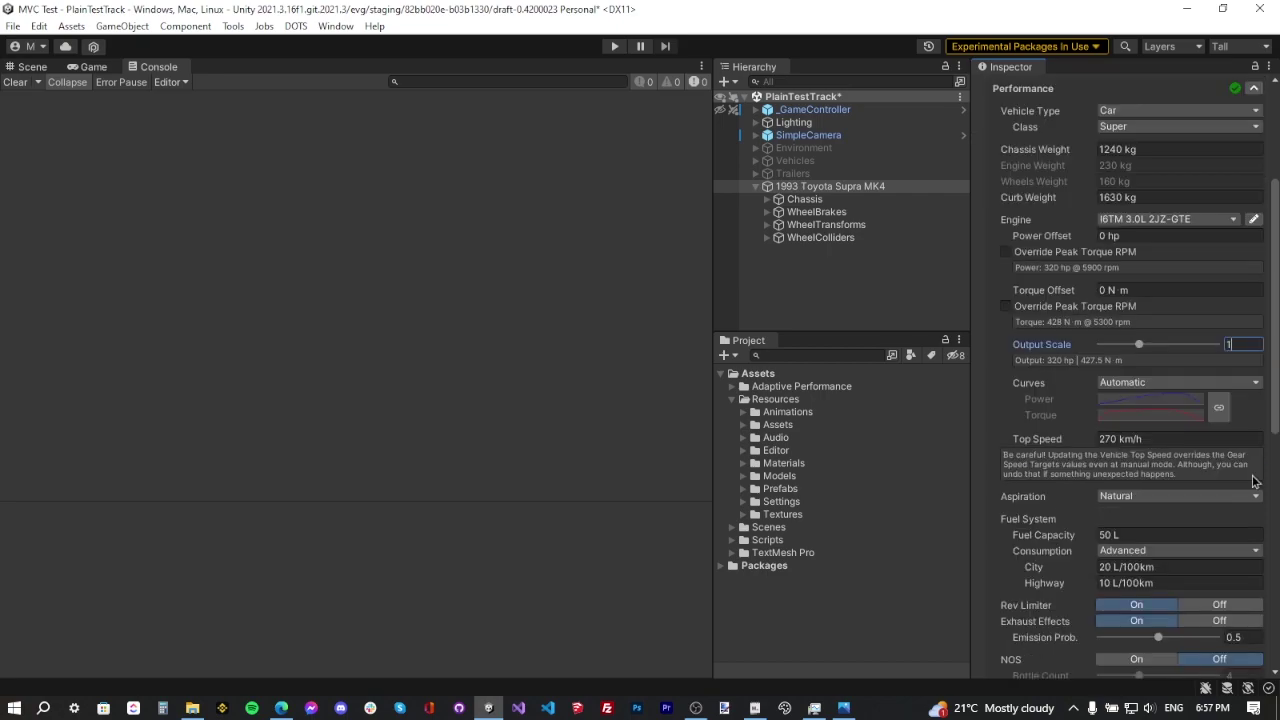
click(1122, 384)
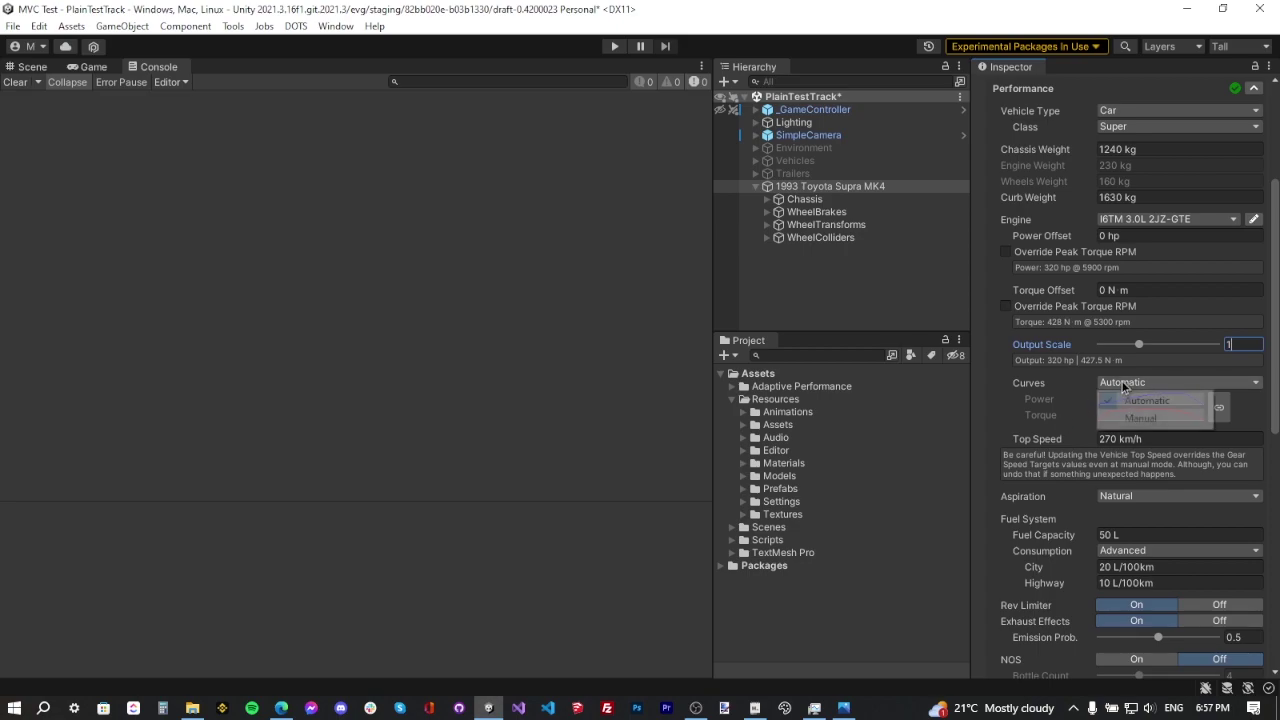
click(1143, 419)
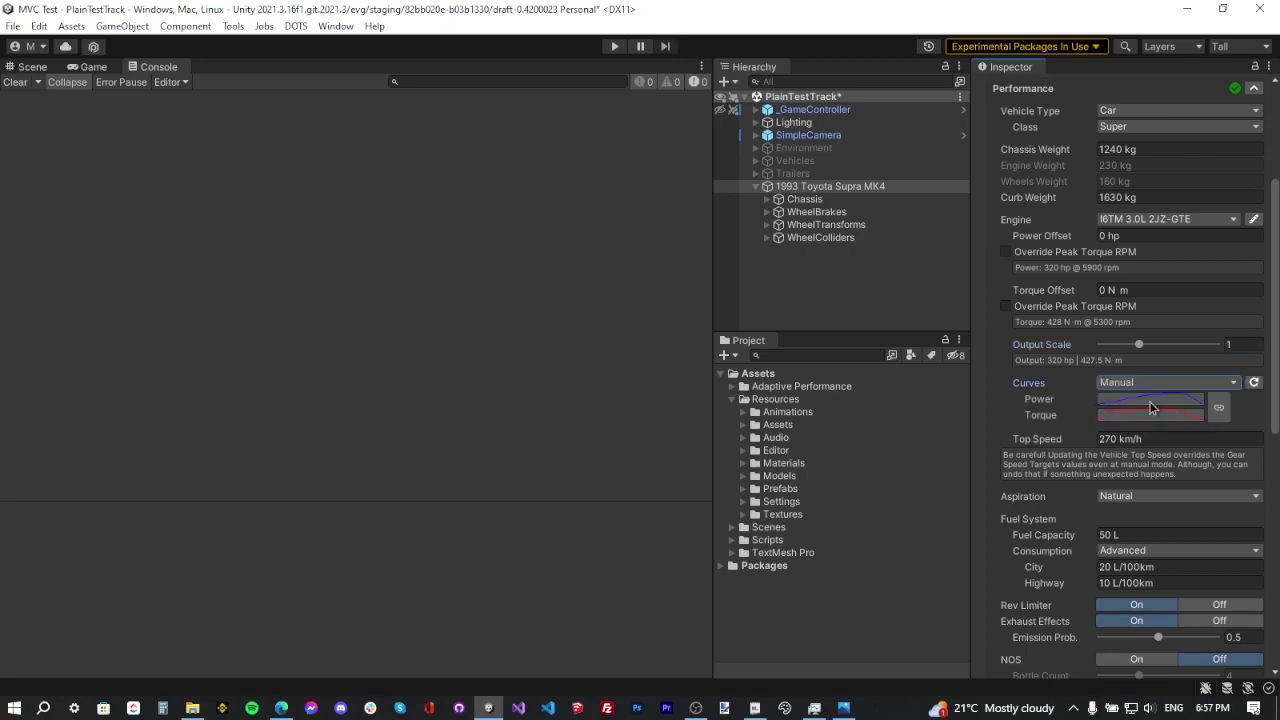
click(1150, 405)
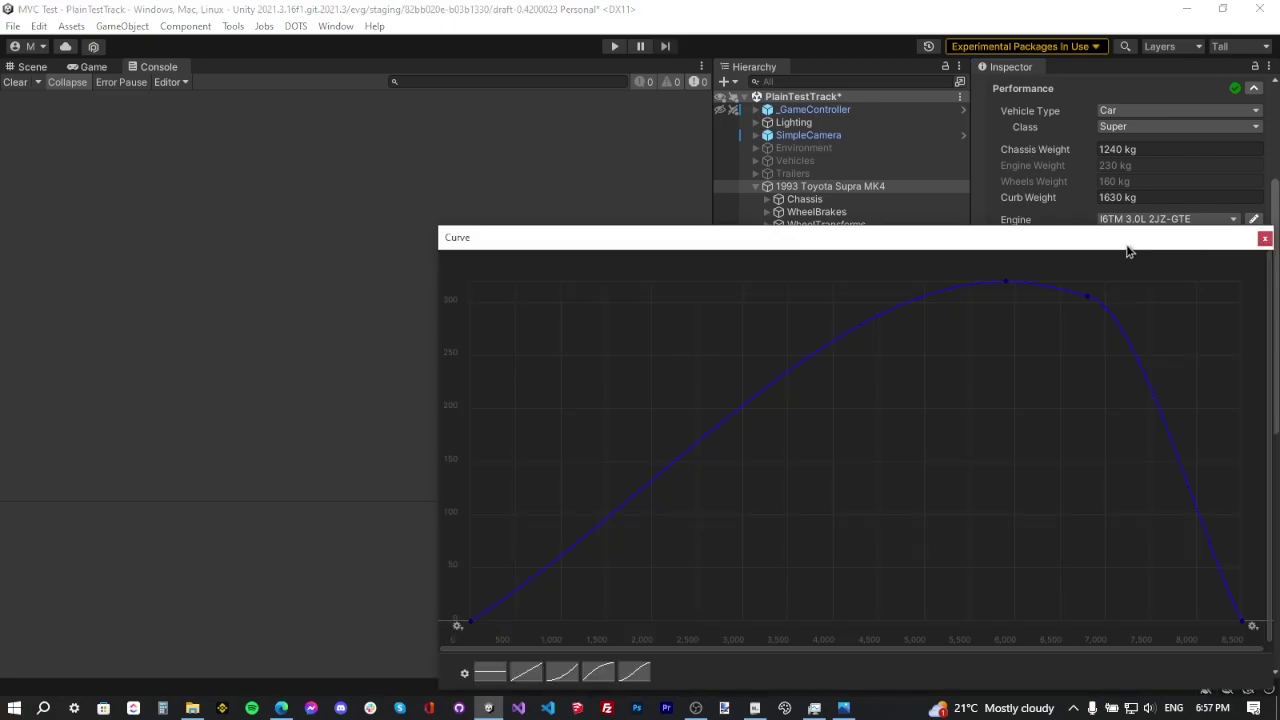
drag(1127, 251, 897, 191)
click(1034, 179)
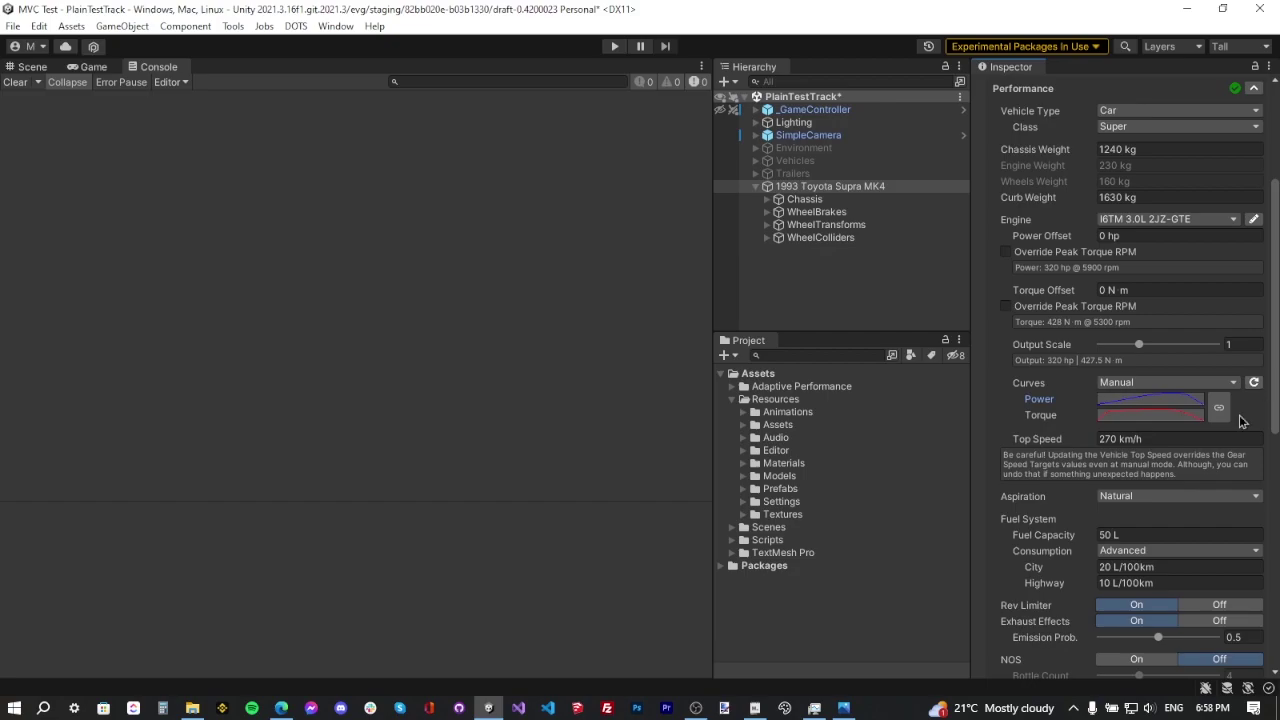
click(1149, 388)
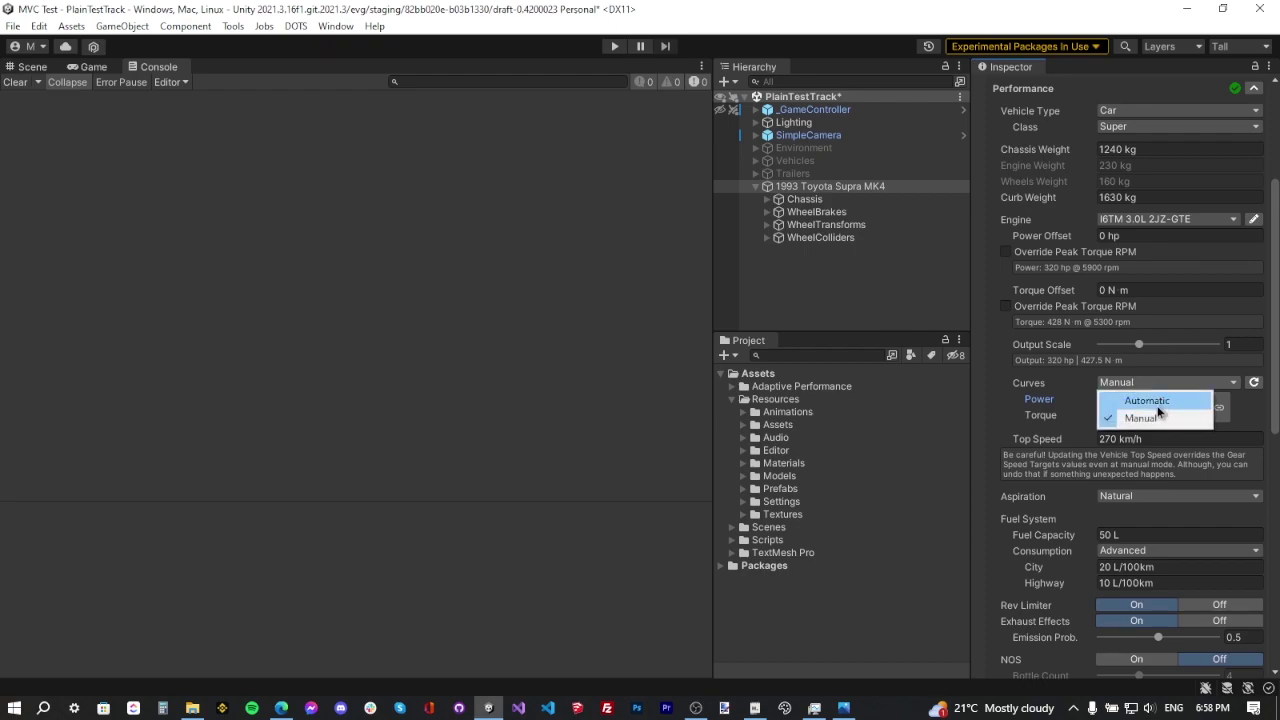
click(1156, 401)
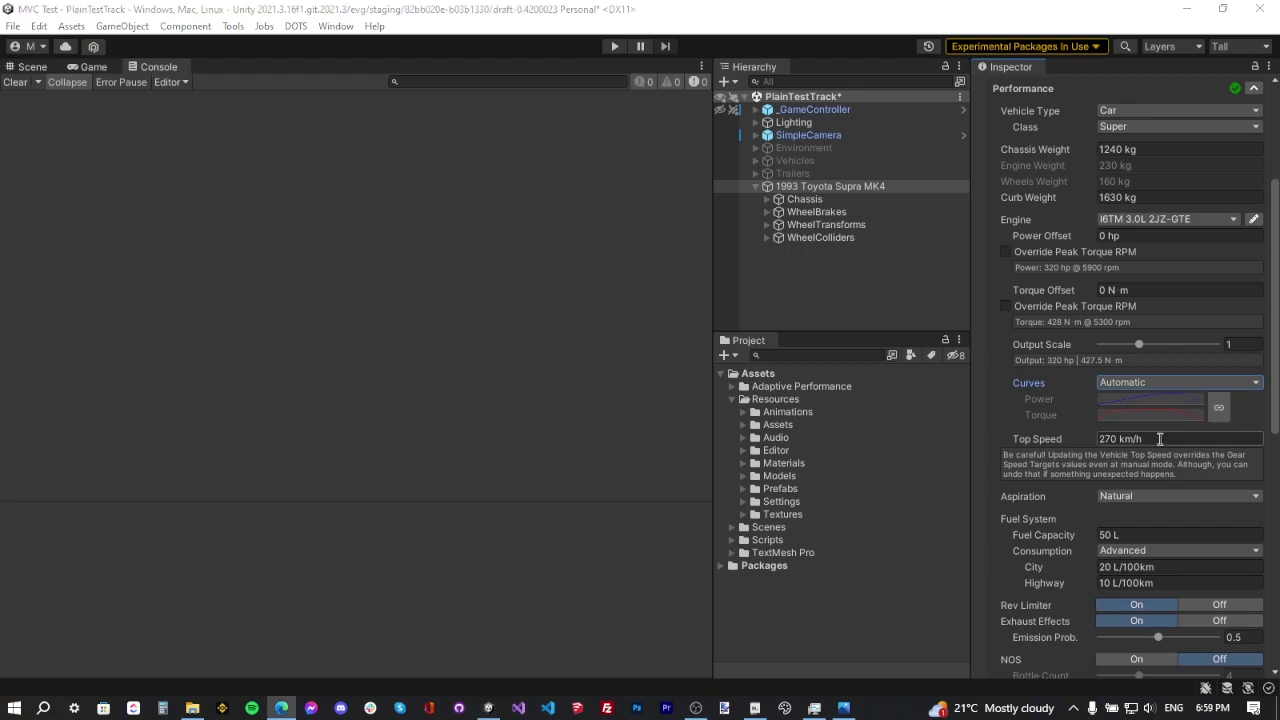
Show the car in the Scene view and set the vehicle's top speed to 284 km/h
key(ctrl+1)
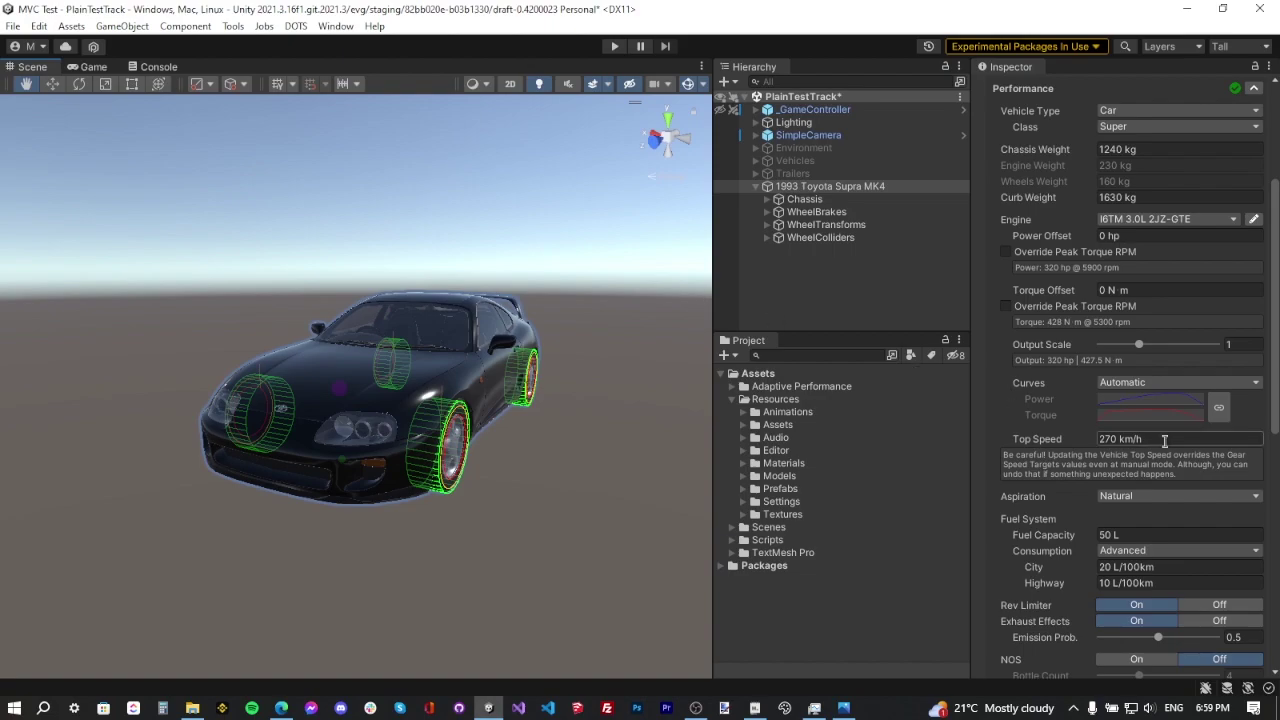
click(1164, 439)
text(284)
key(Return)
key(Tab)
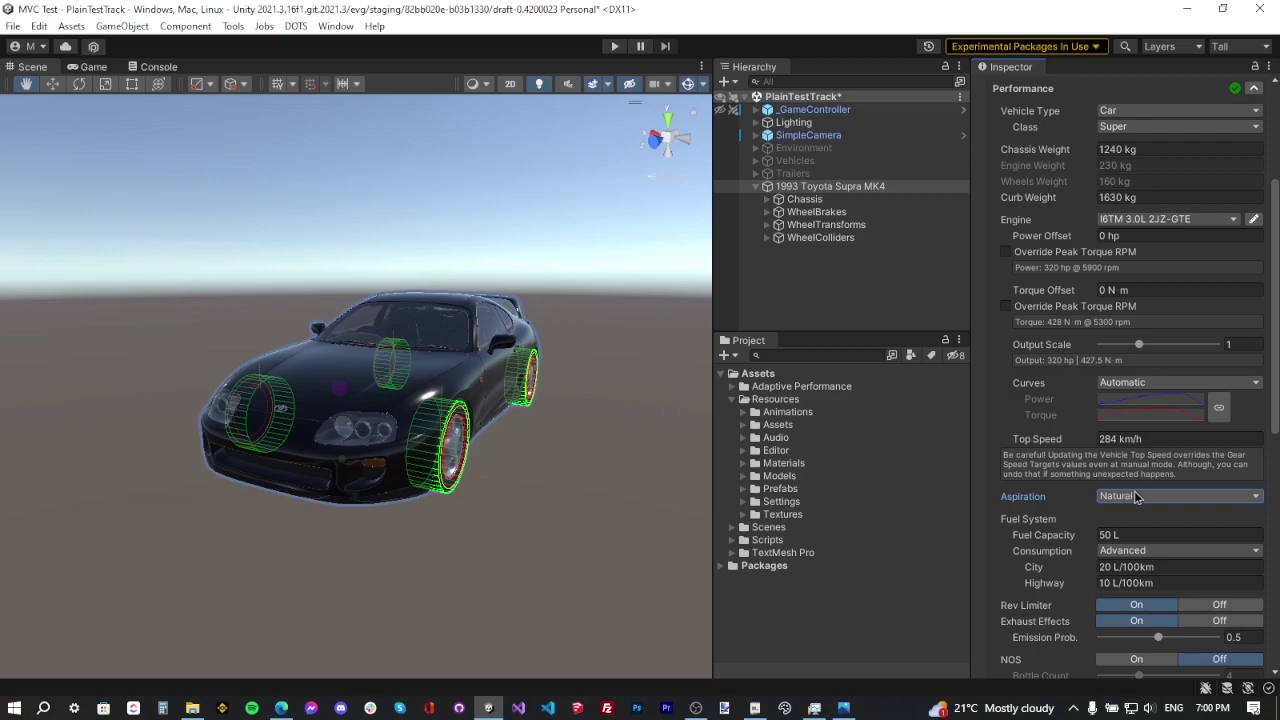
Set the vehicle's aspiration to Turbocharger and choose the 2JZ-GTE Twin-Turbo preset
click(1135, 500)
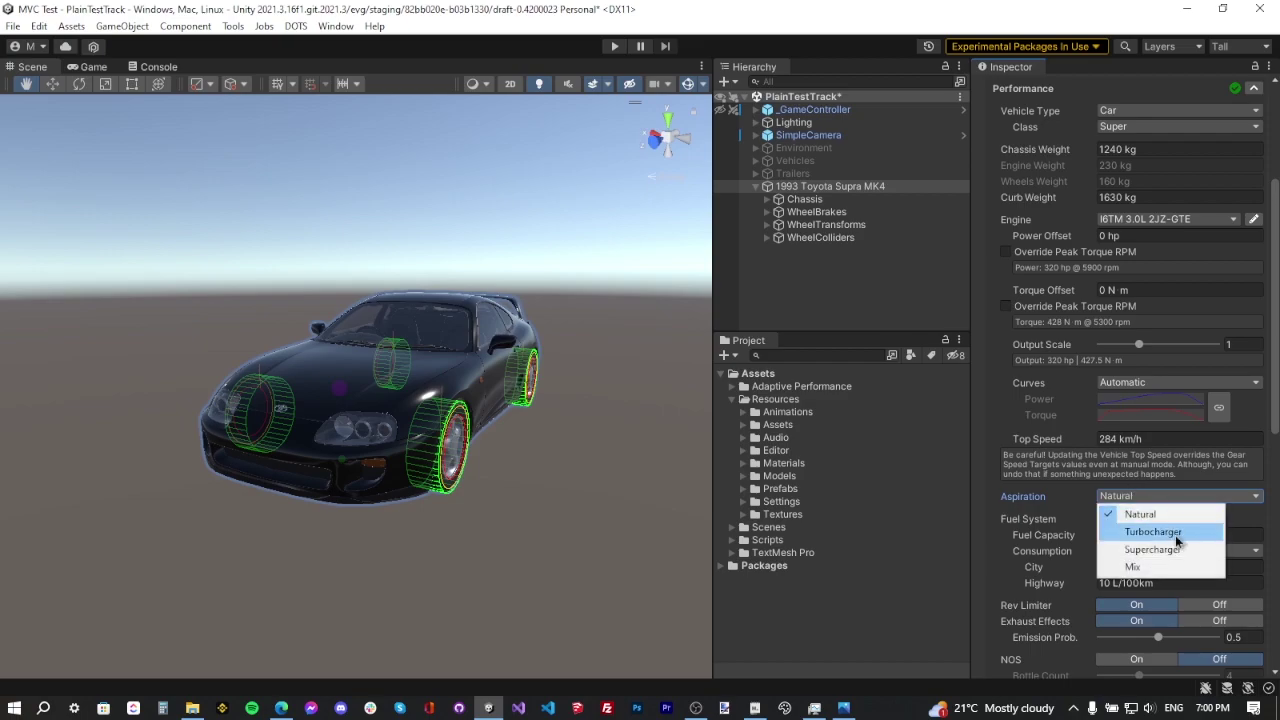
click(1160, 533)
click(1160, 512)
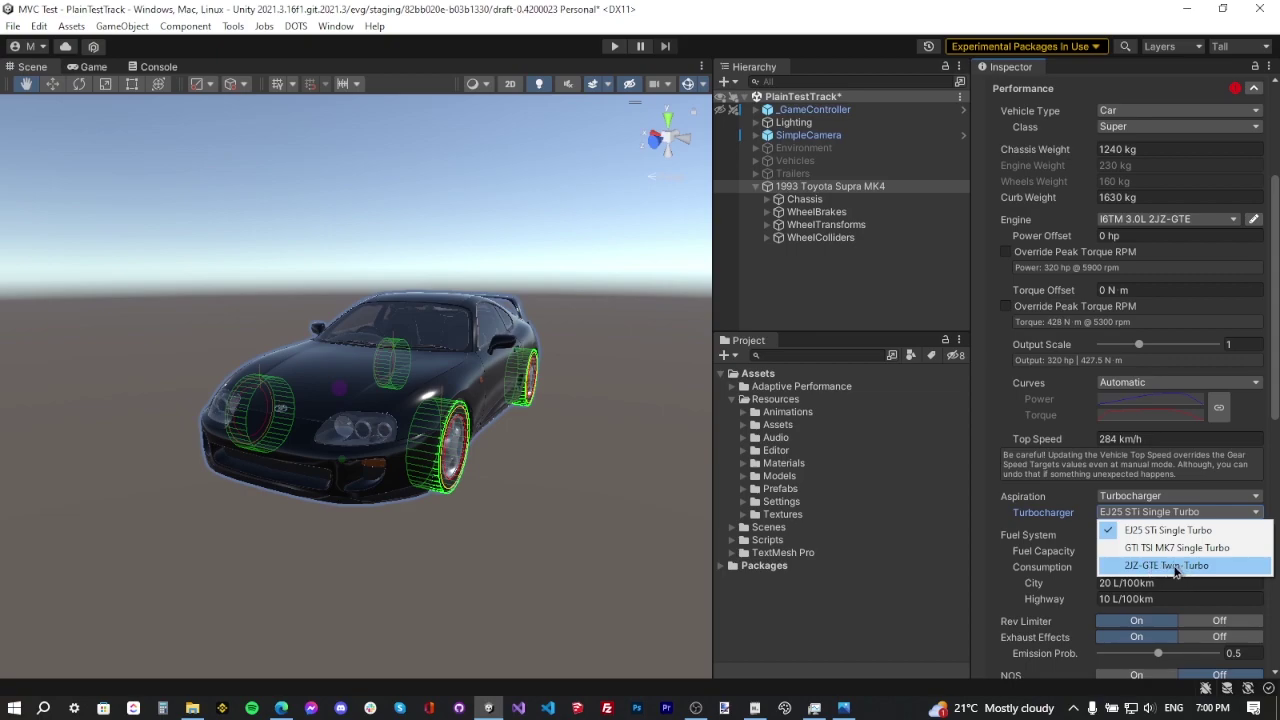
click(1186, 567)
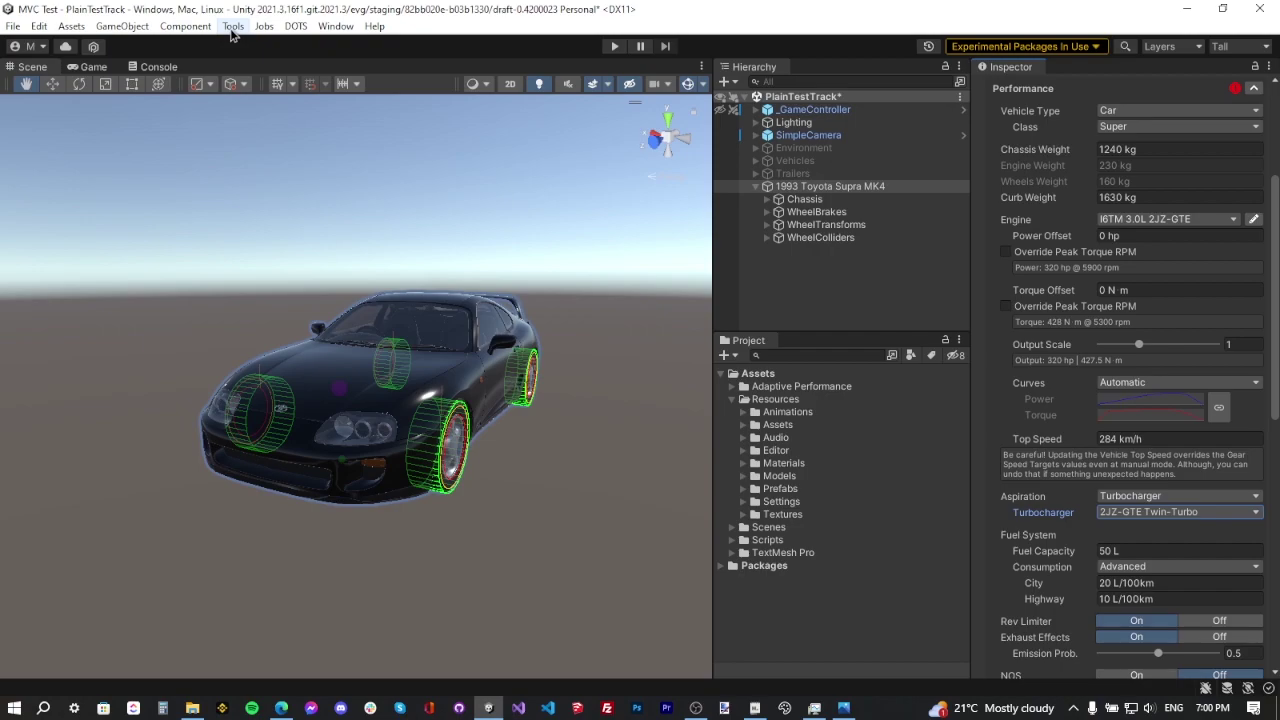
Delete the existing 2JZ-GTE Twin-Turbo charger from the Engines & Chargers section of the MVC settings
click(160, 68)
click(231, 27)
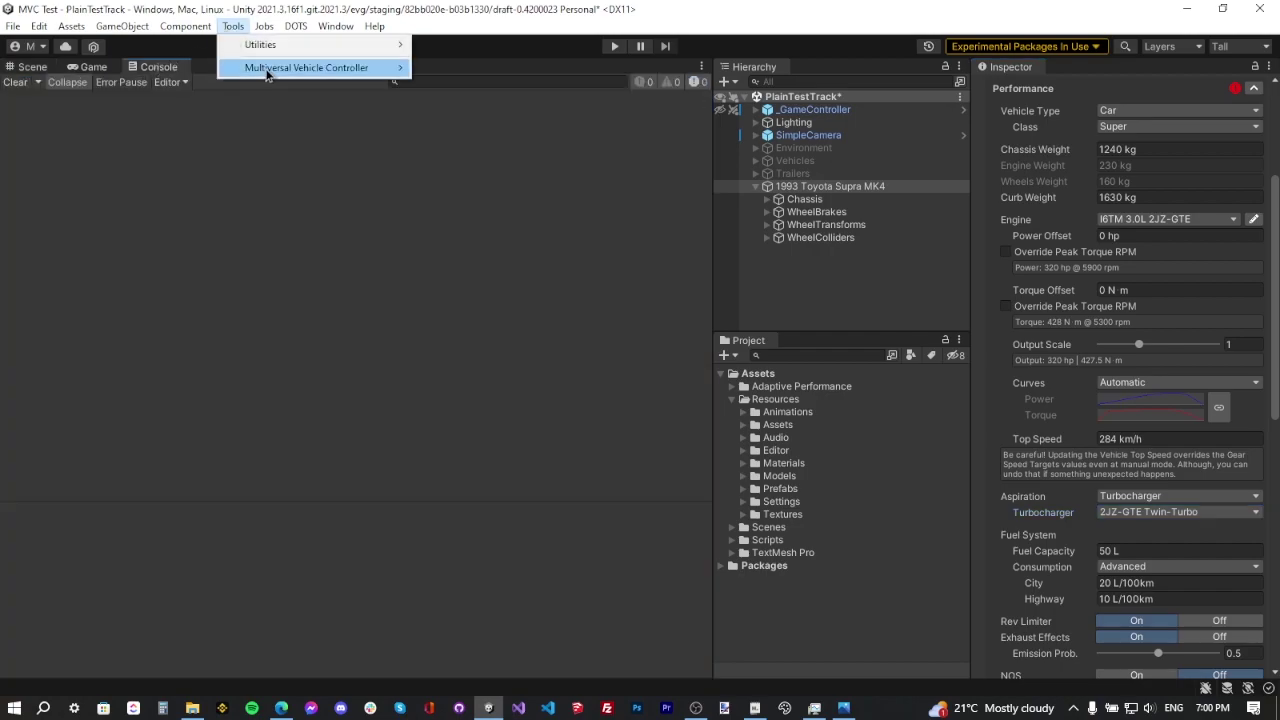
mouse_move(300, 67)
click(446, 70)
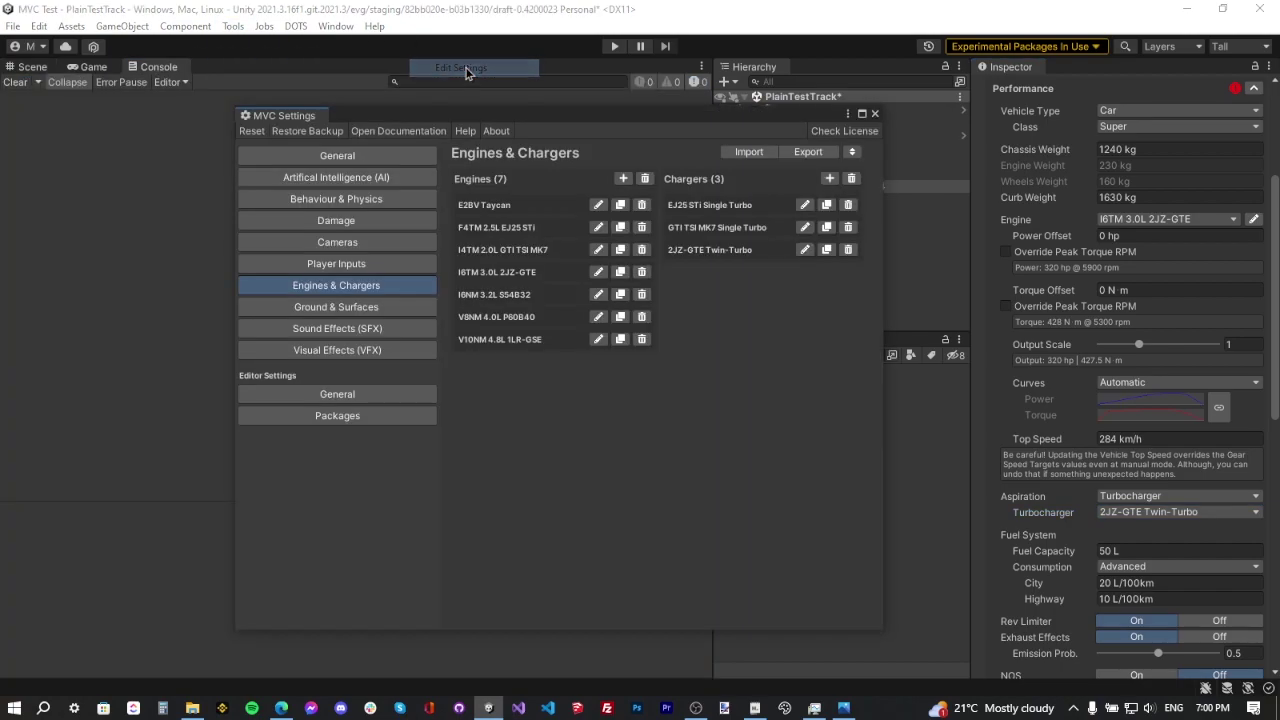
click(848, 250)
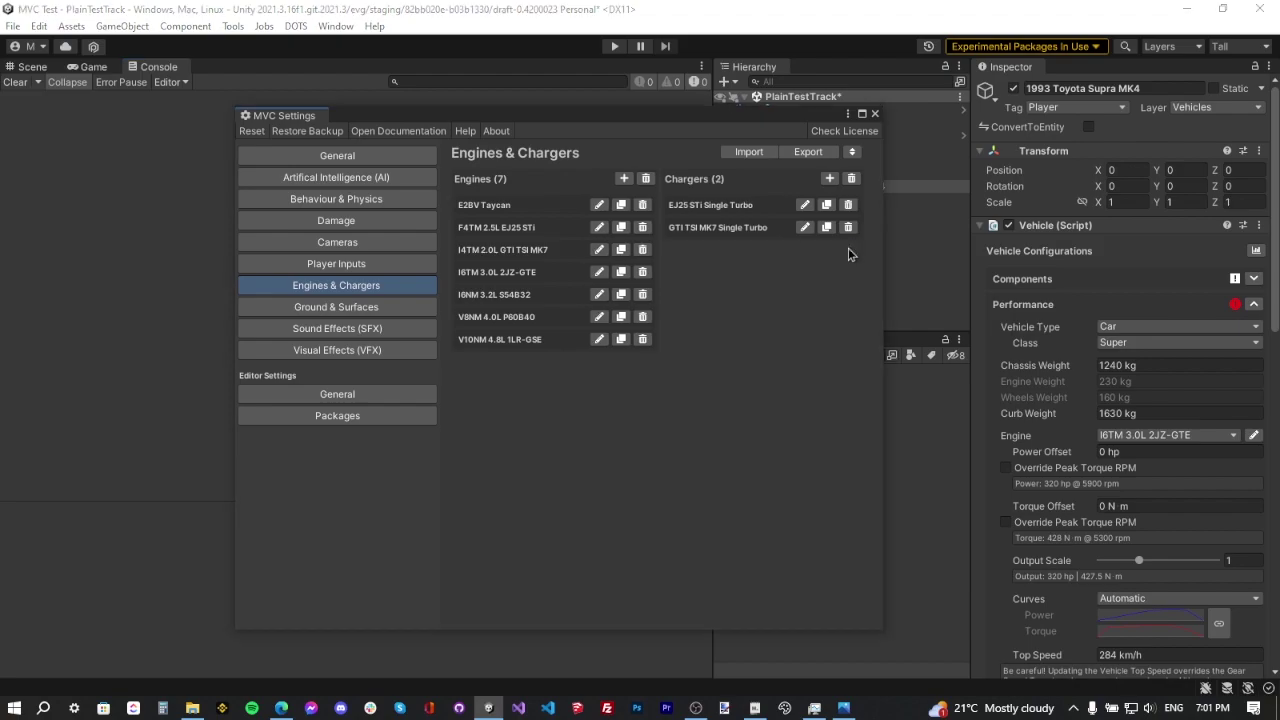
Add a new charger preset and name it 2JZ-GTE Twin-Turbo
click(829, 178)
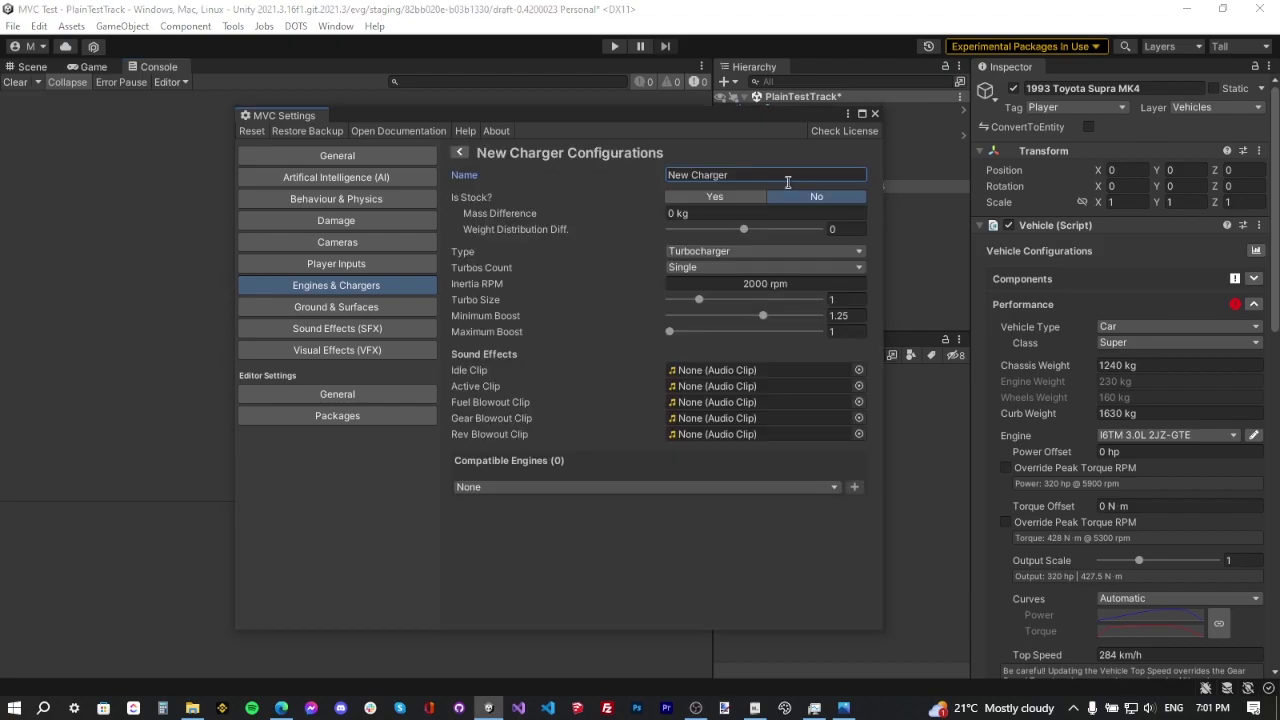
triple_click(780, 175)
text(2JZ-)
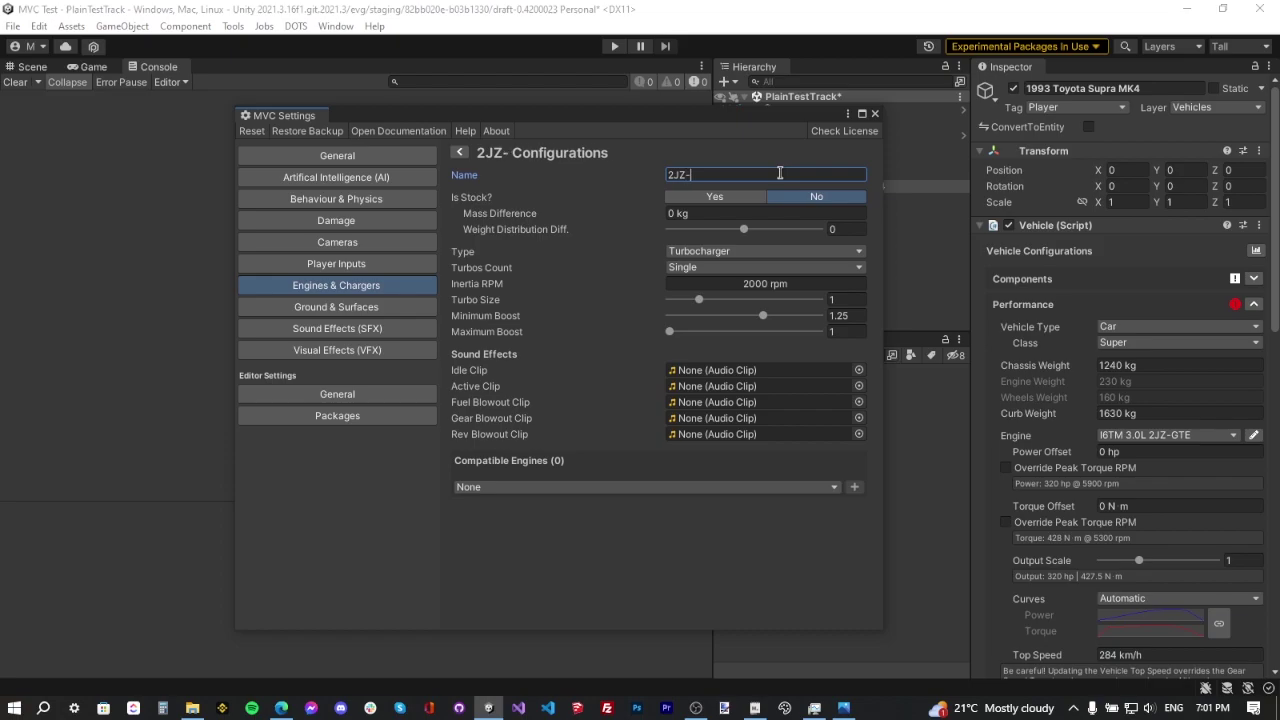
text(GTE Twin-Tu)
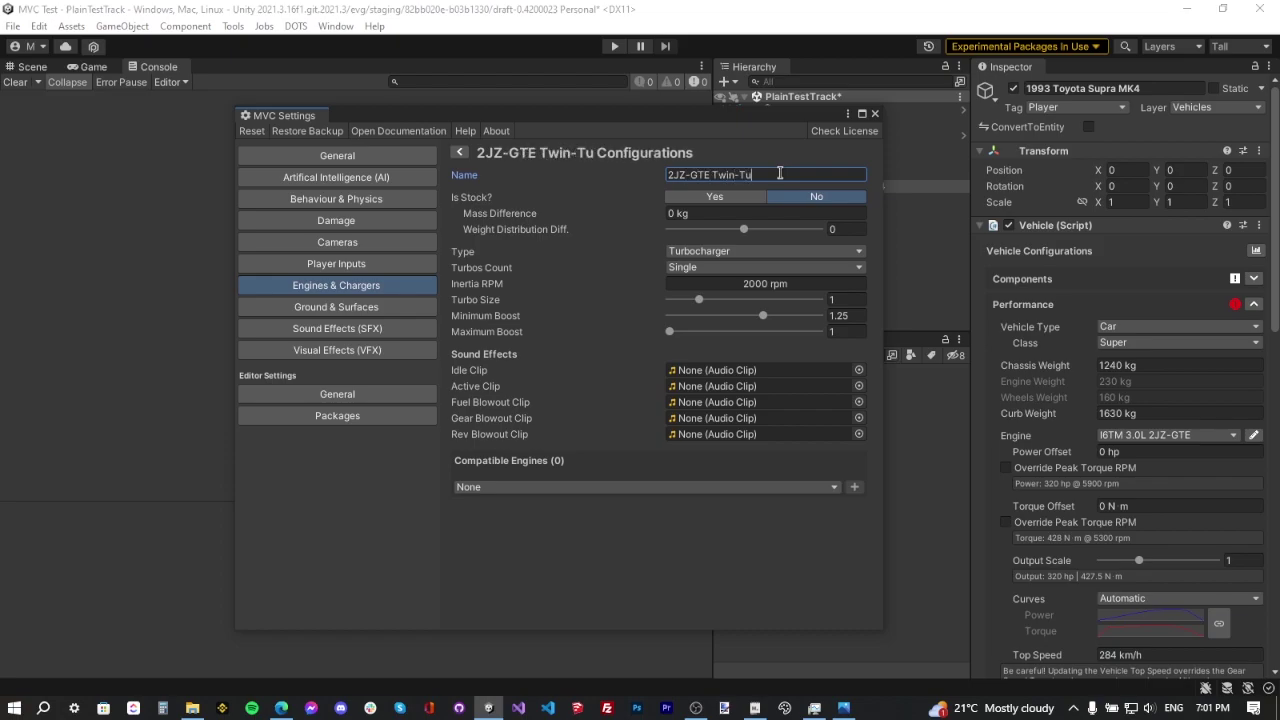
text(rbo)
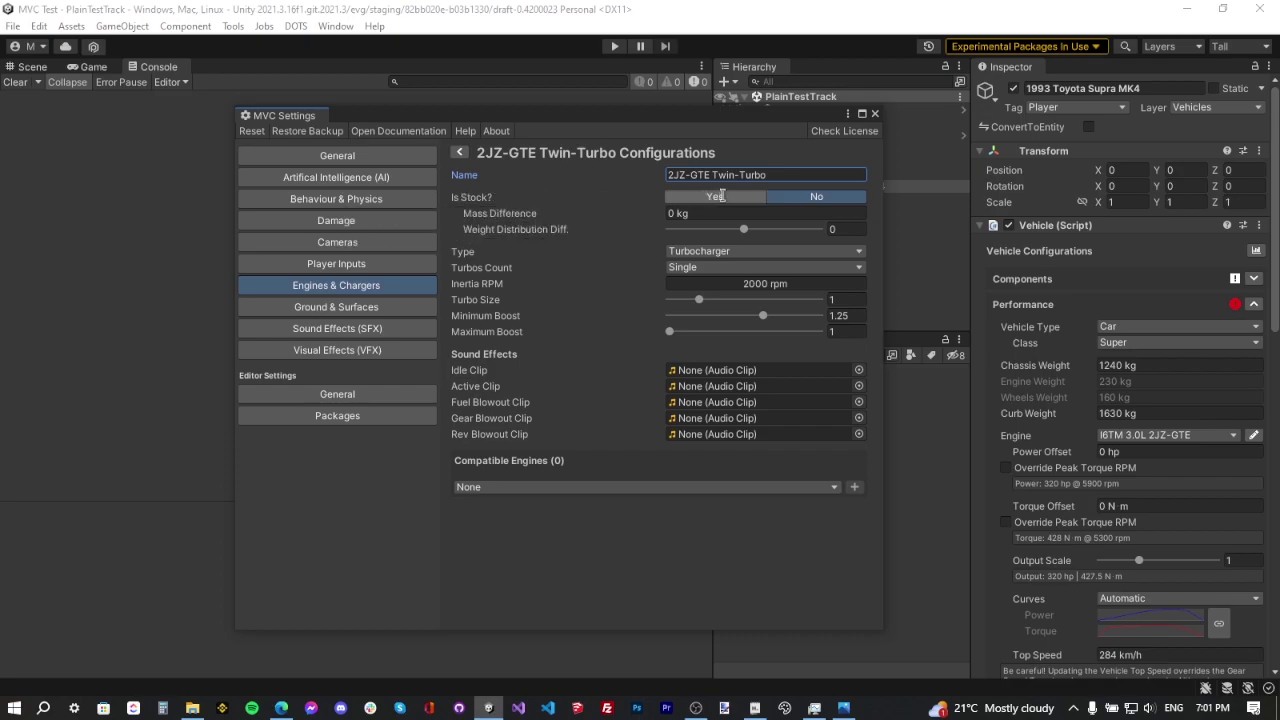
Mark the new charger as stock, keeping the Turbocharger type, and set its turbos count to Twin
click(716, 196)
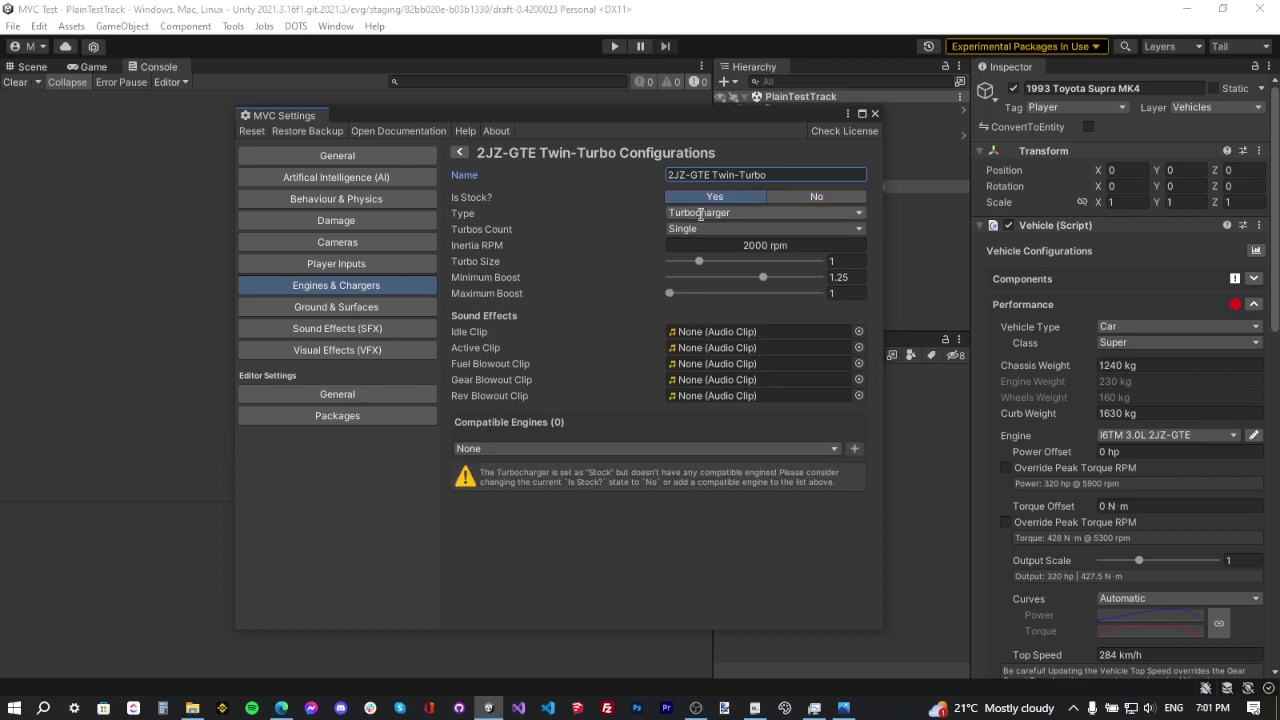
click(700, 214)
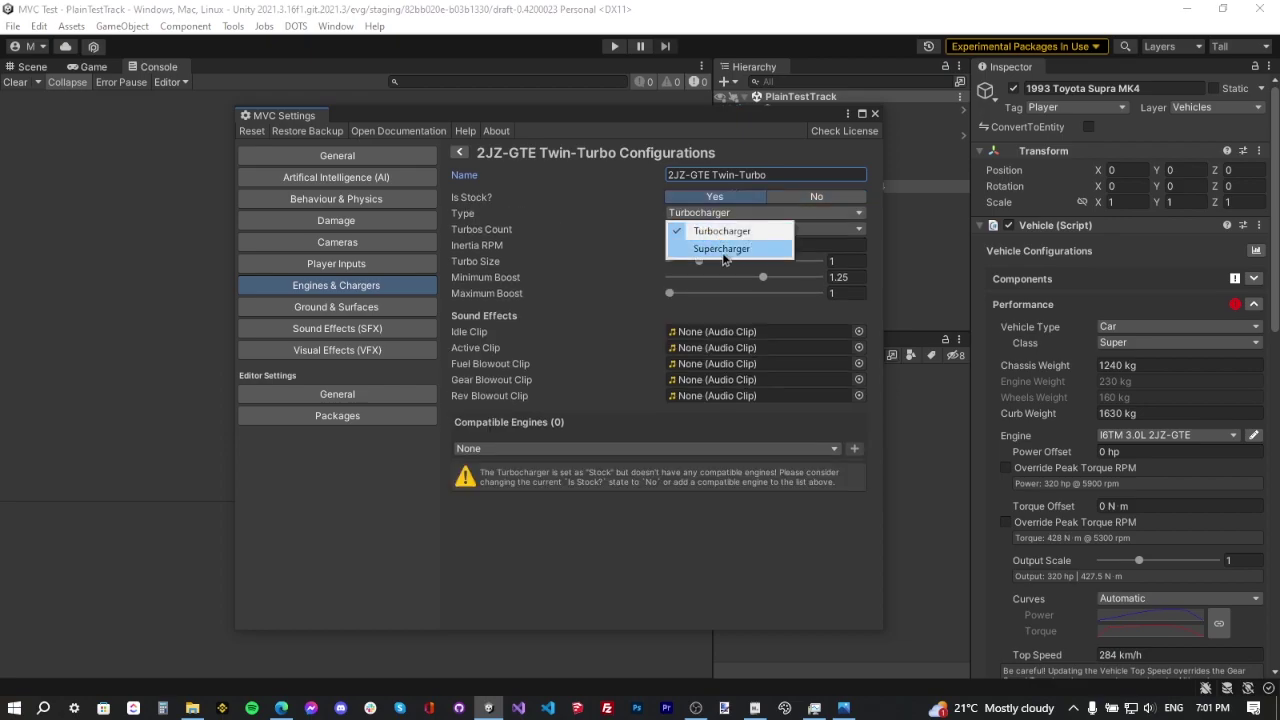
click(722, 233)
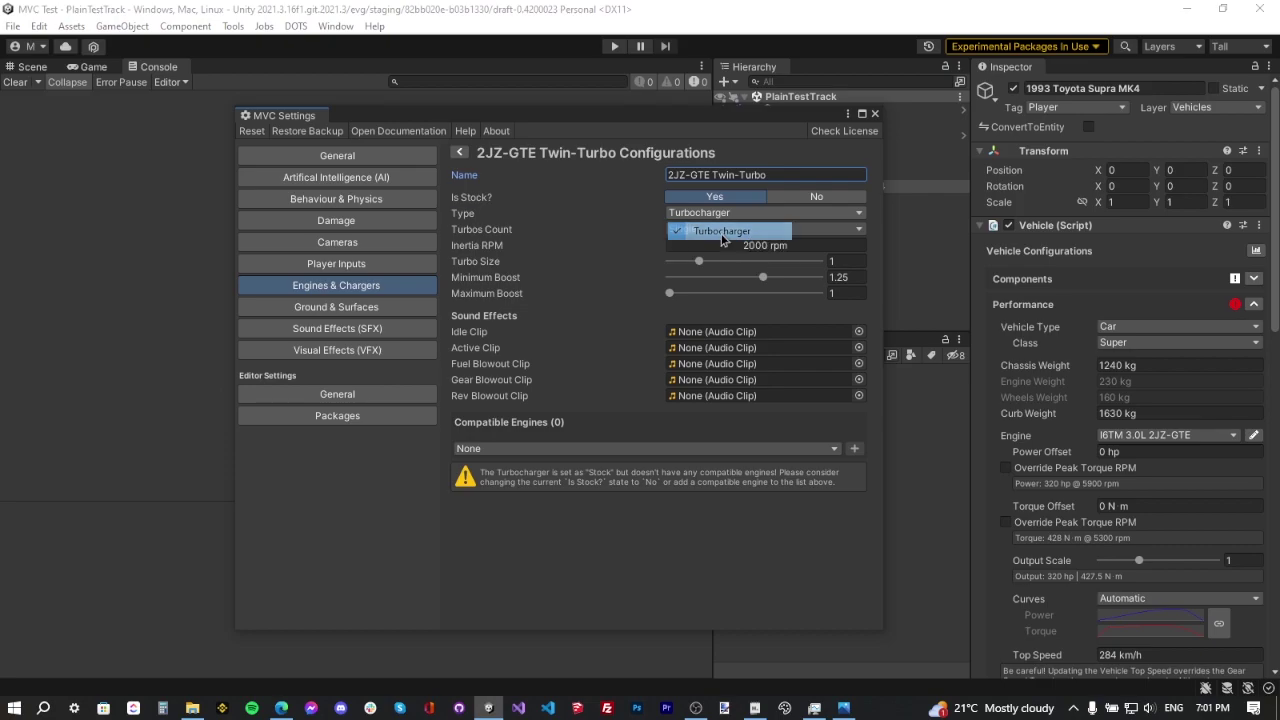
click(679, 230)
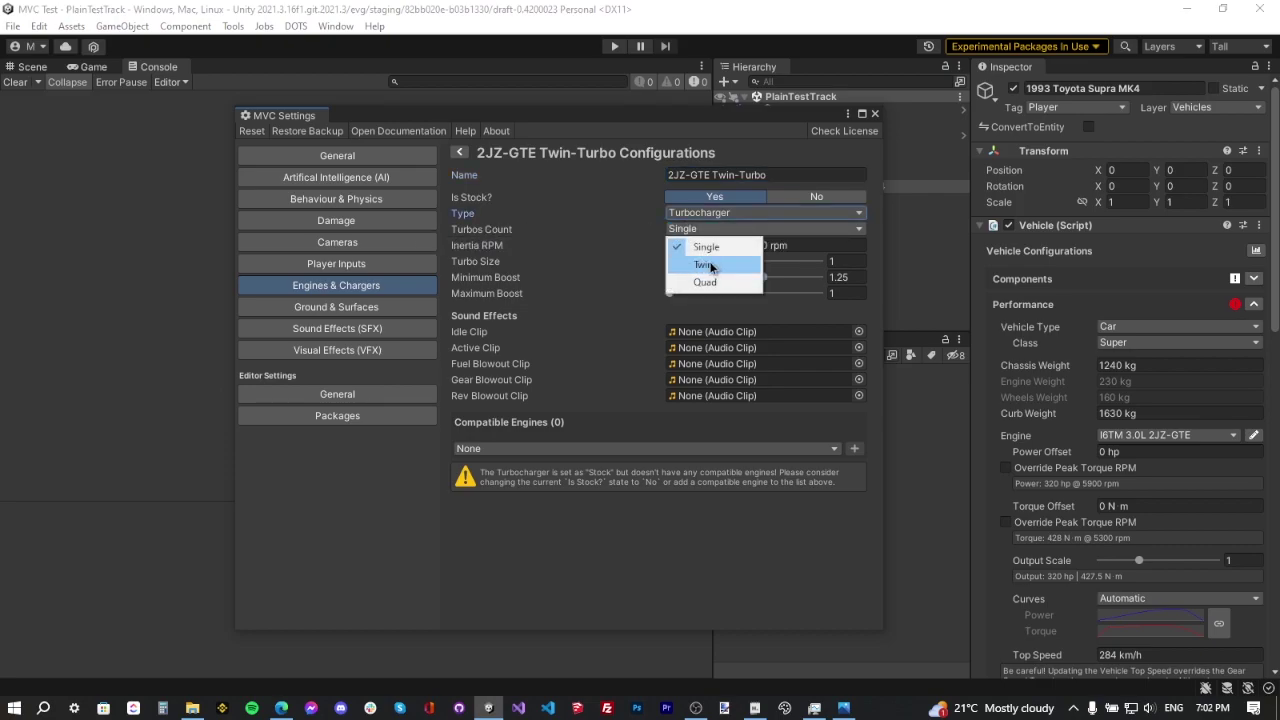
click(700, 264)
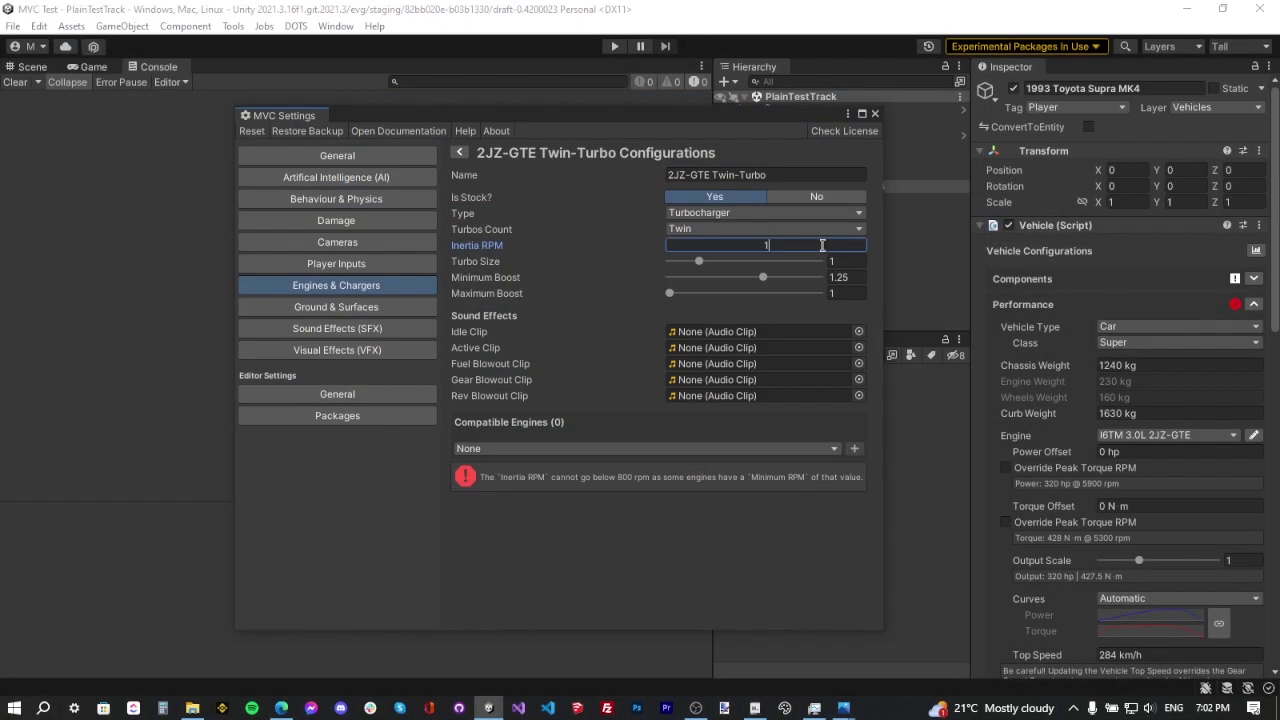
Set the charger's inertia RPM to 1780 rpm and its turbo size to 0.9299
text(80)
key(Return)
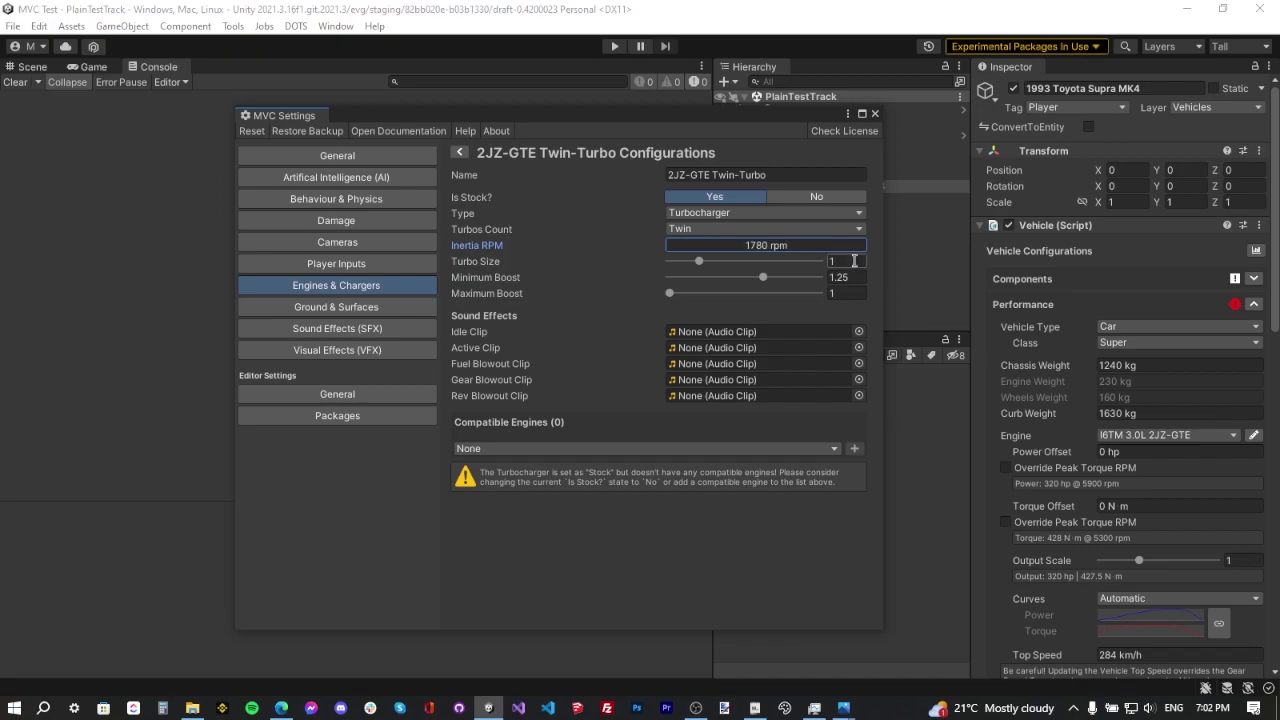
click(851, 261)
text(.9)
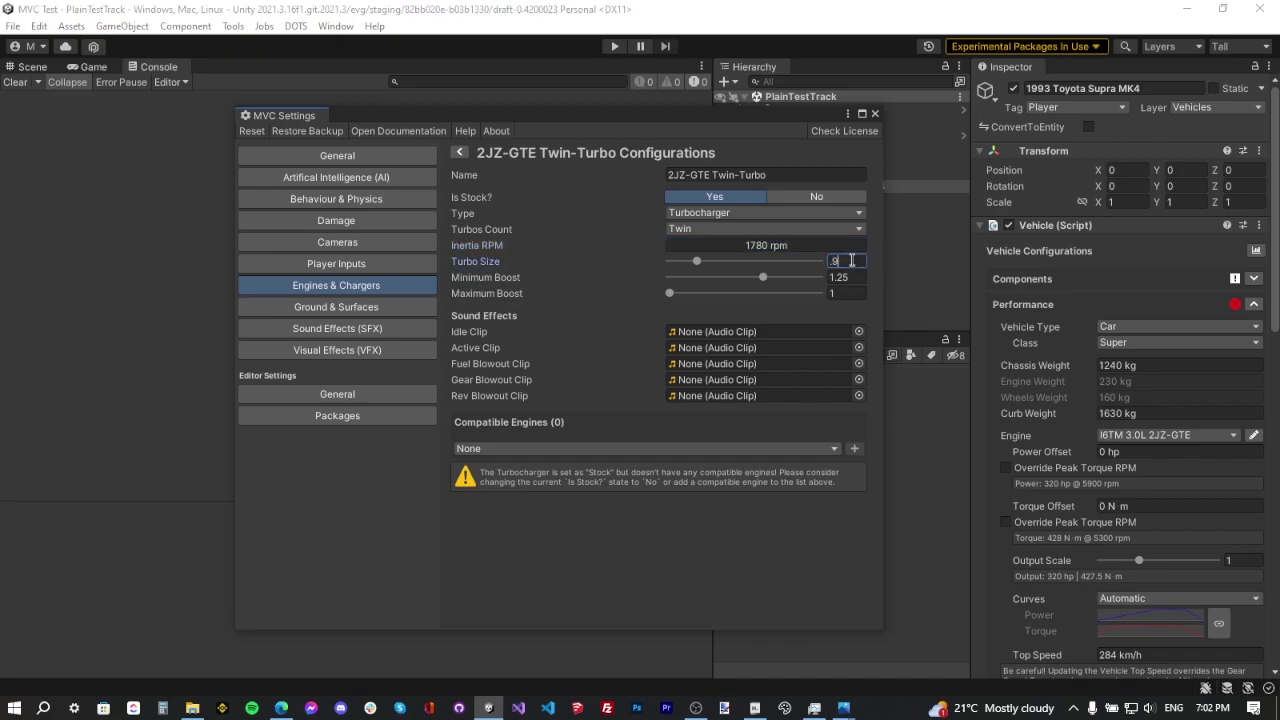
text(299)
Set the twin-turbo charger's minimum boost to 0.886 and its maximum boost to 1.39
click(859, 276)
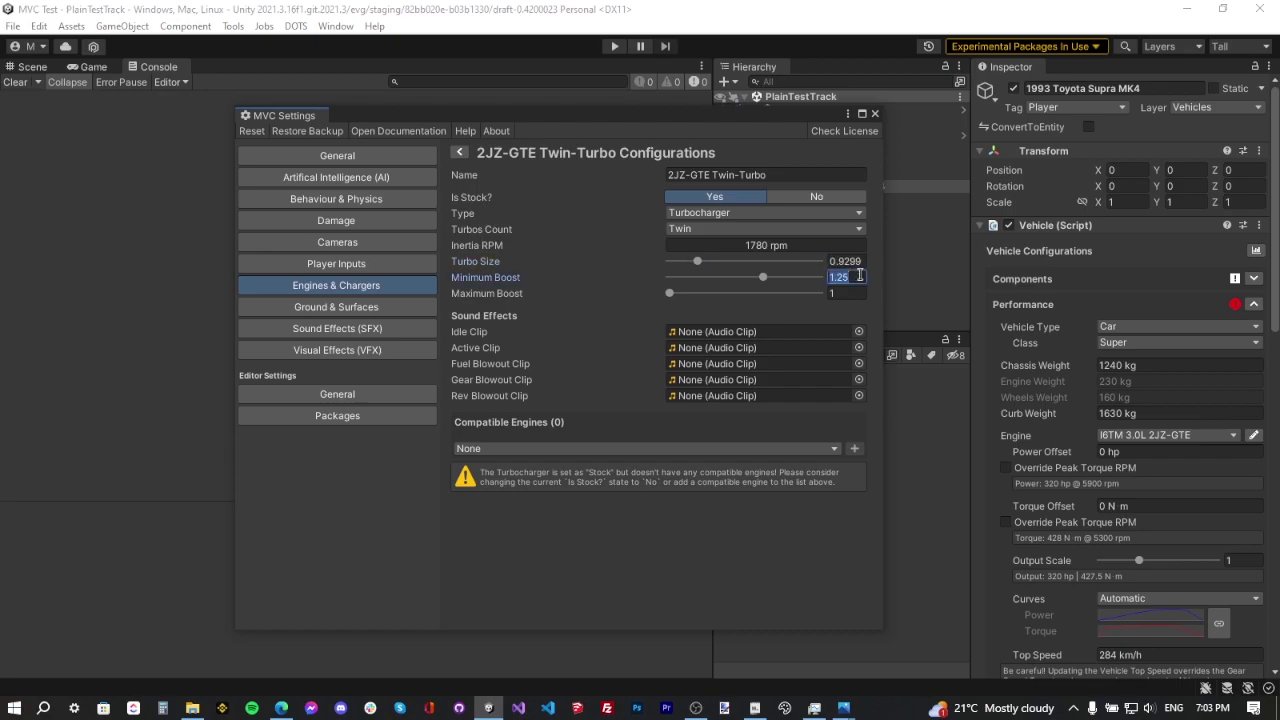
text(0.886)
click(847, 294)
click(847, 294)
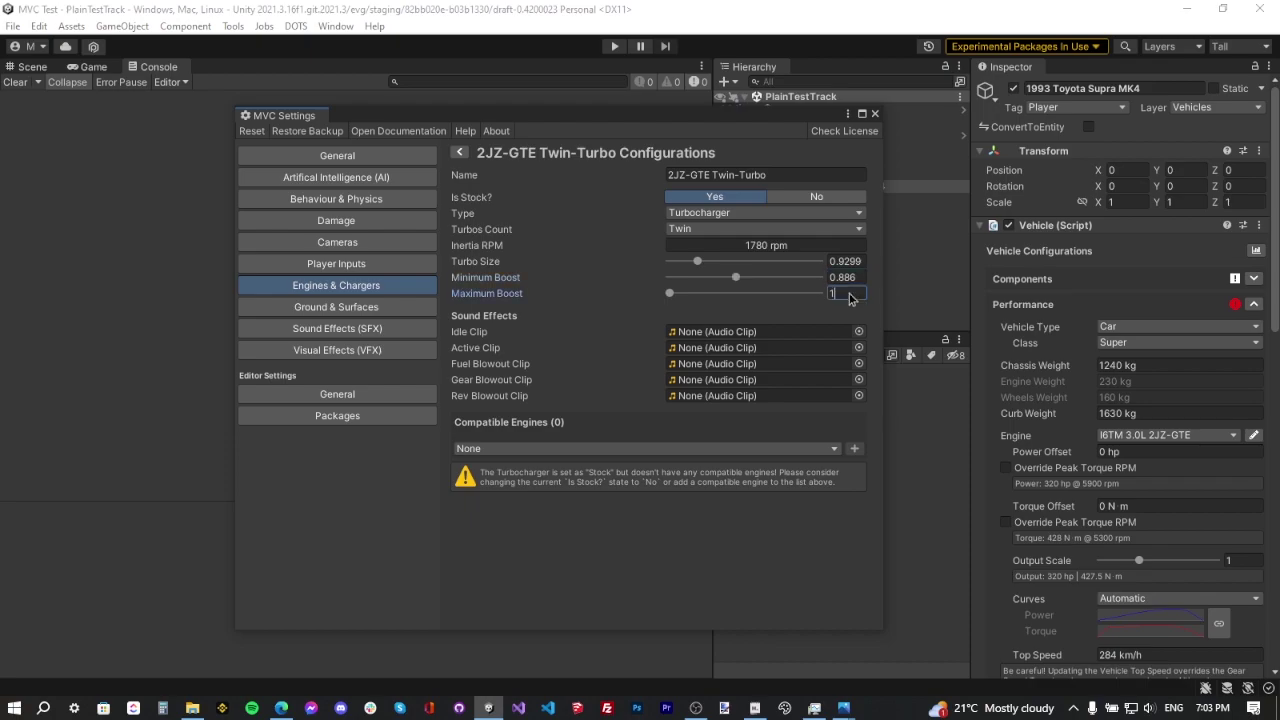
text(1.39)
Add I6TM 3.0L 2JZ-GTE as a compatible engine for the charger and close the MVC settings
click(497, 452)
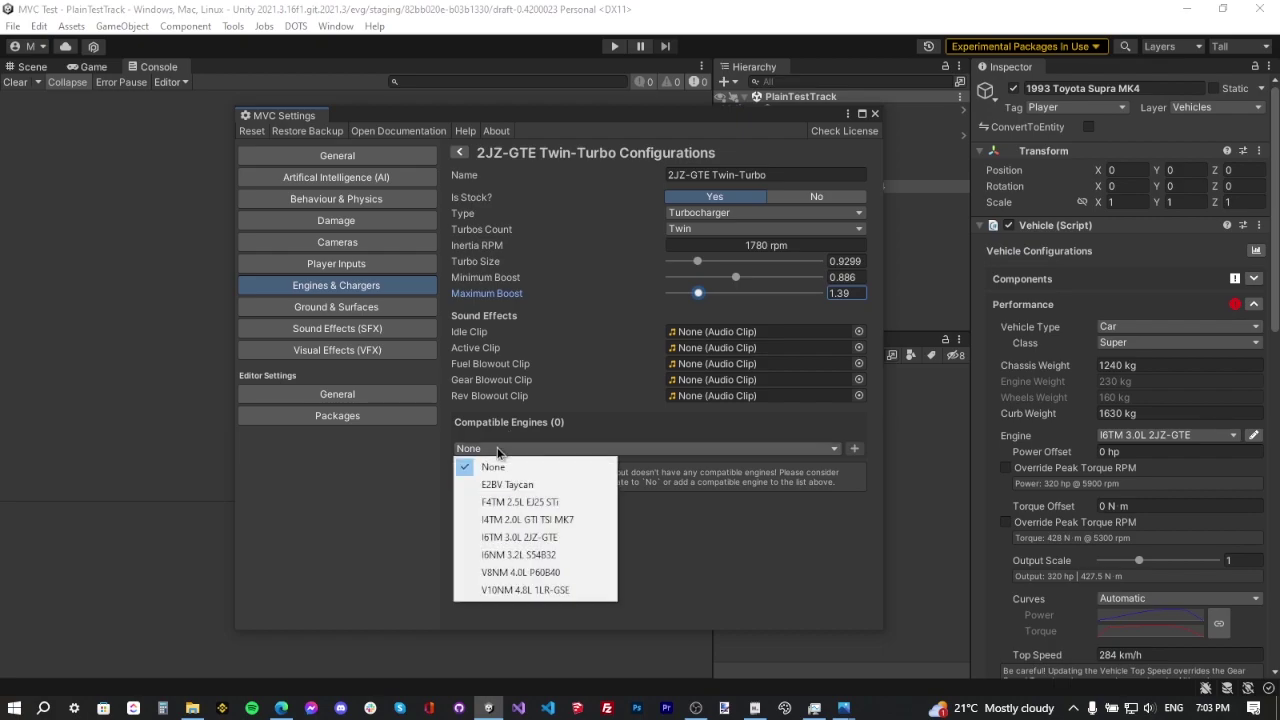
click(505, 538)
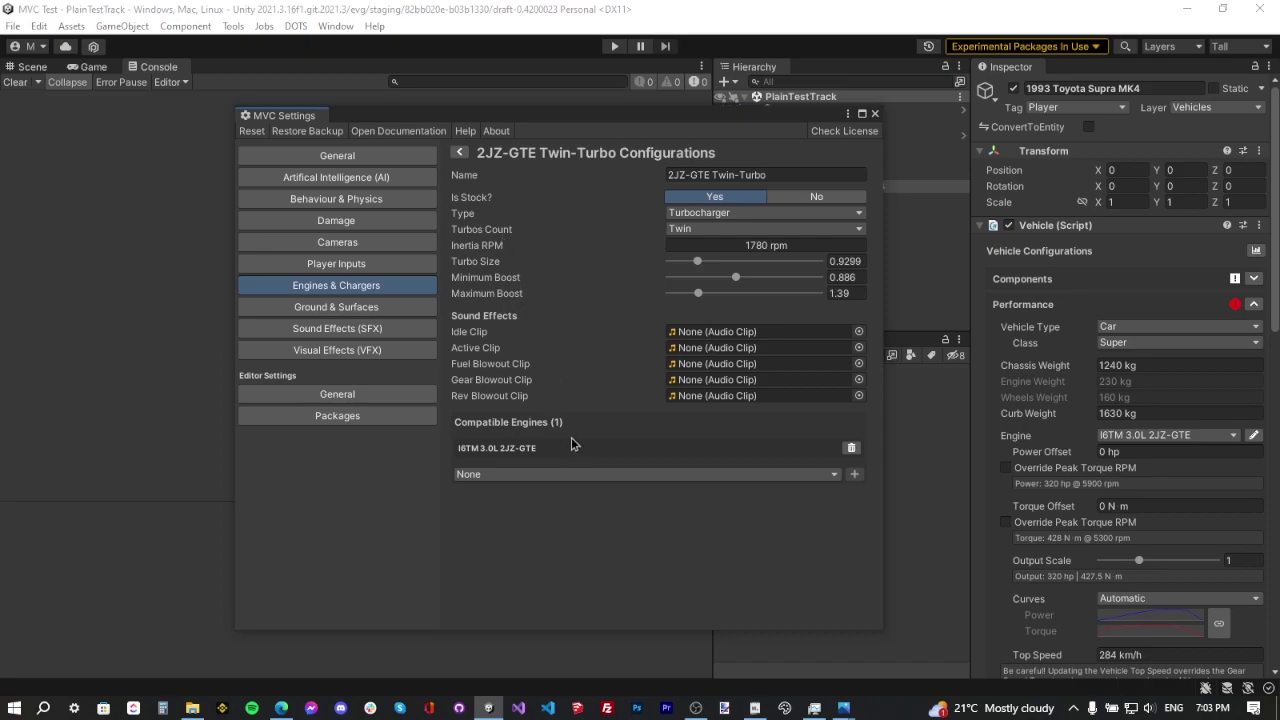
click(461, 155)
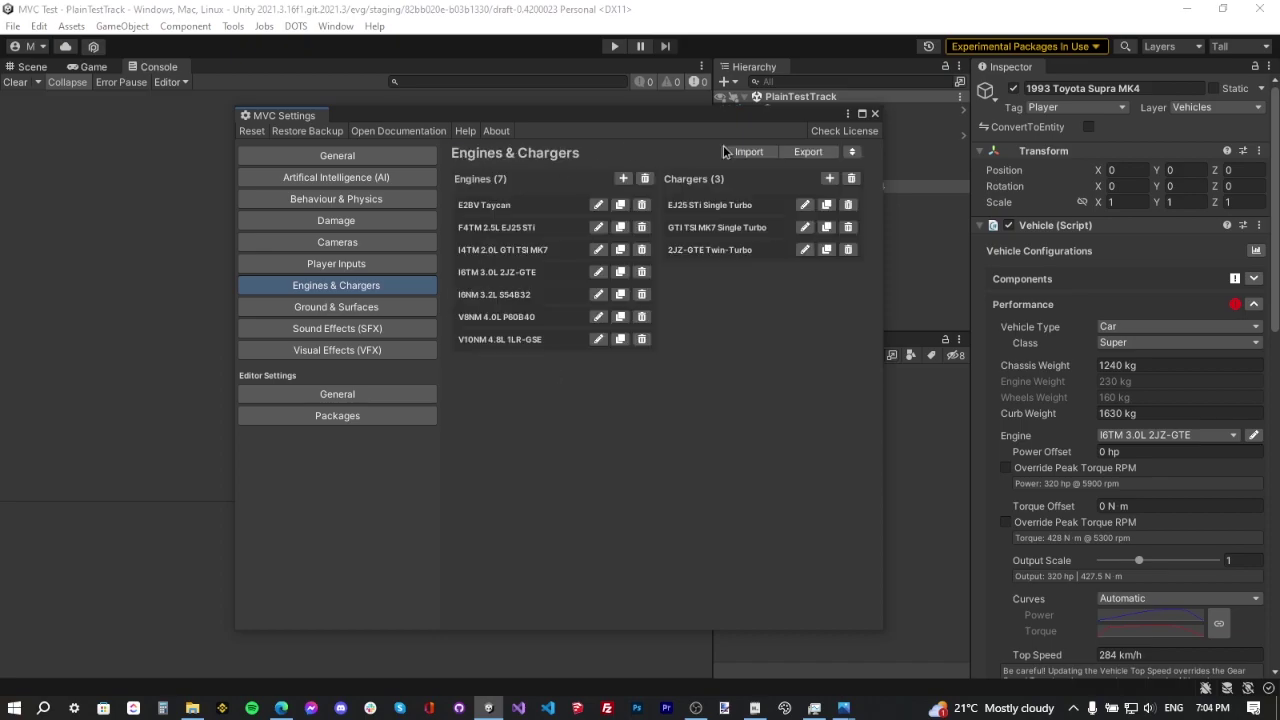
click(874, 113)
Assign the 2JZ-GTE Twin-Turbo as the Supra's turbocharger in its Performance settings
scroll(1043, 450, down, 5)
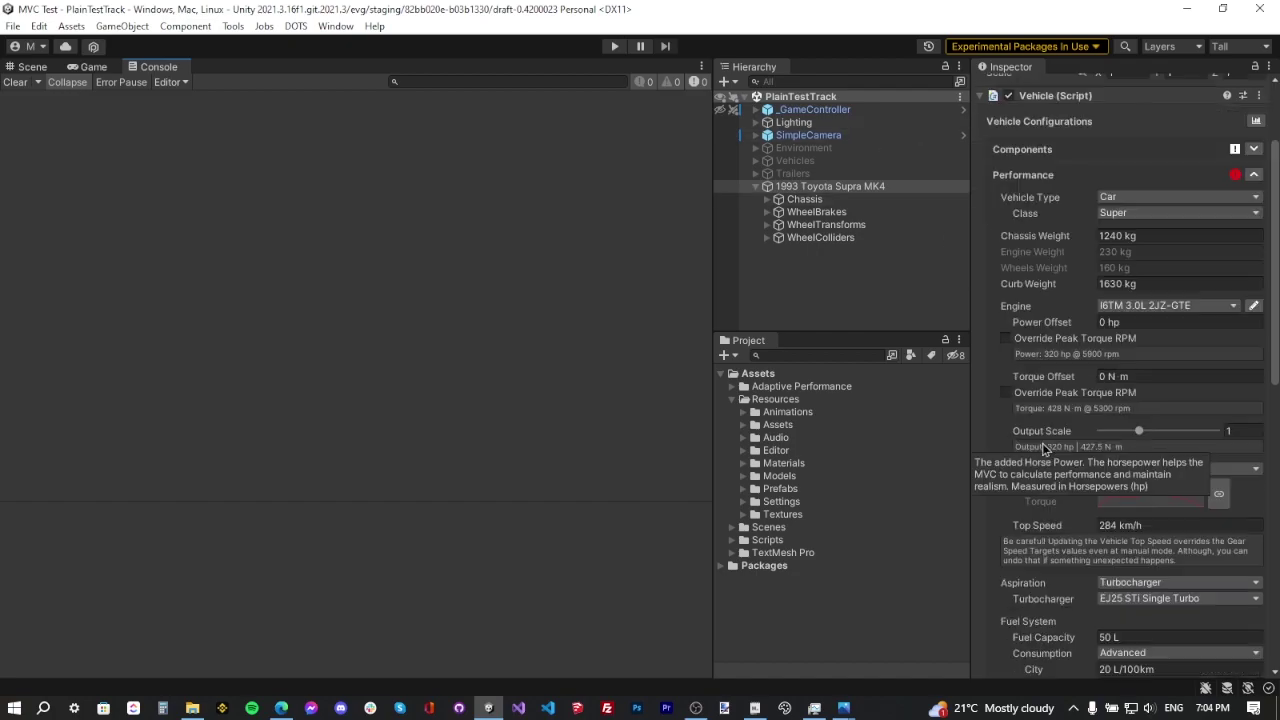
click(1178, 512)
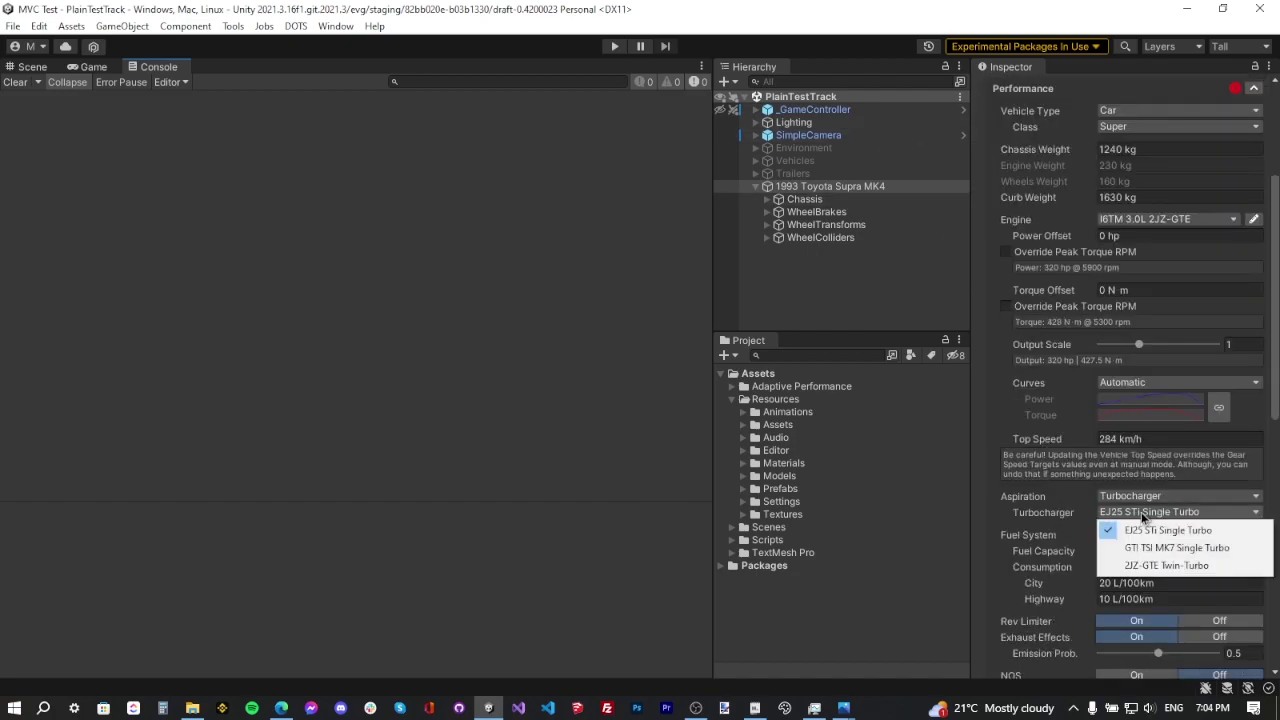
click(1153, 567)
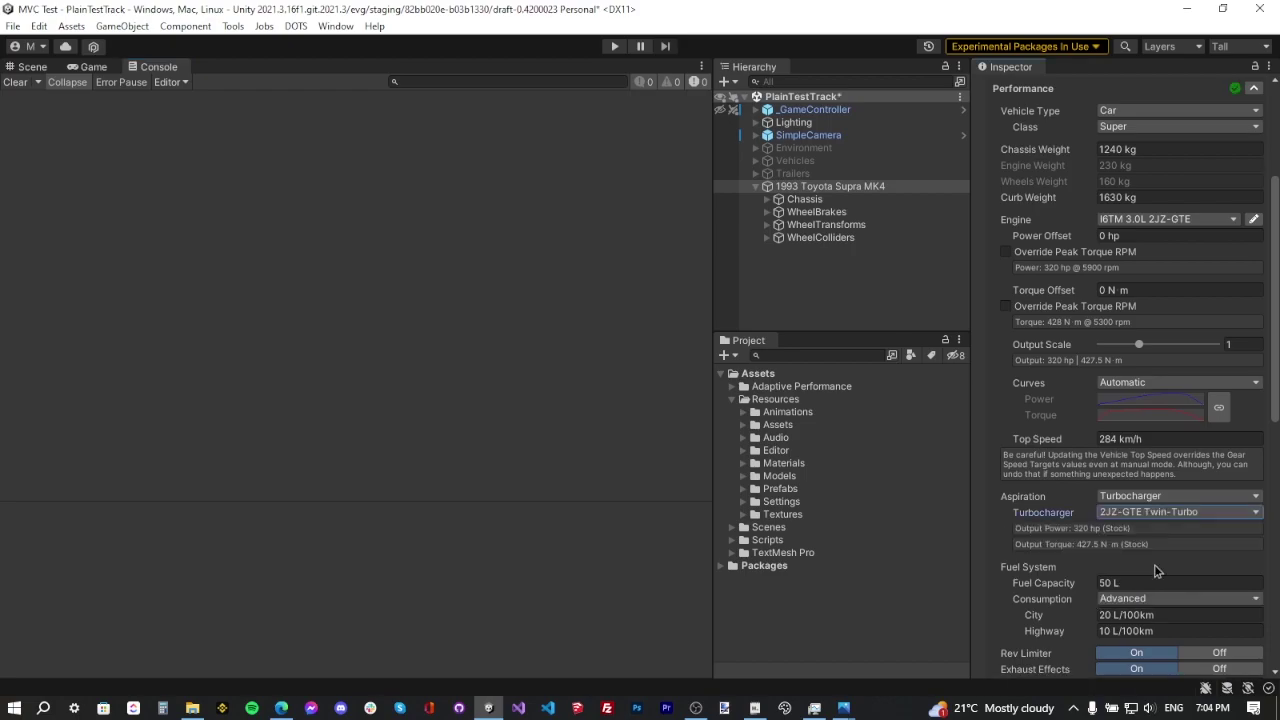
Switch the Fuel/Battery System off and back on in the general MVC settings, and close the settings
scroll(1120, 550, down, 5)
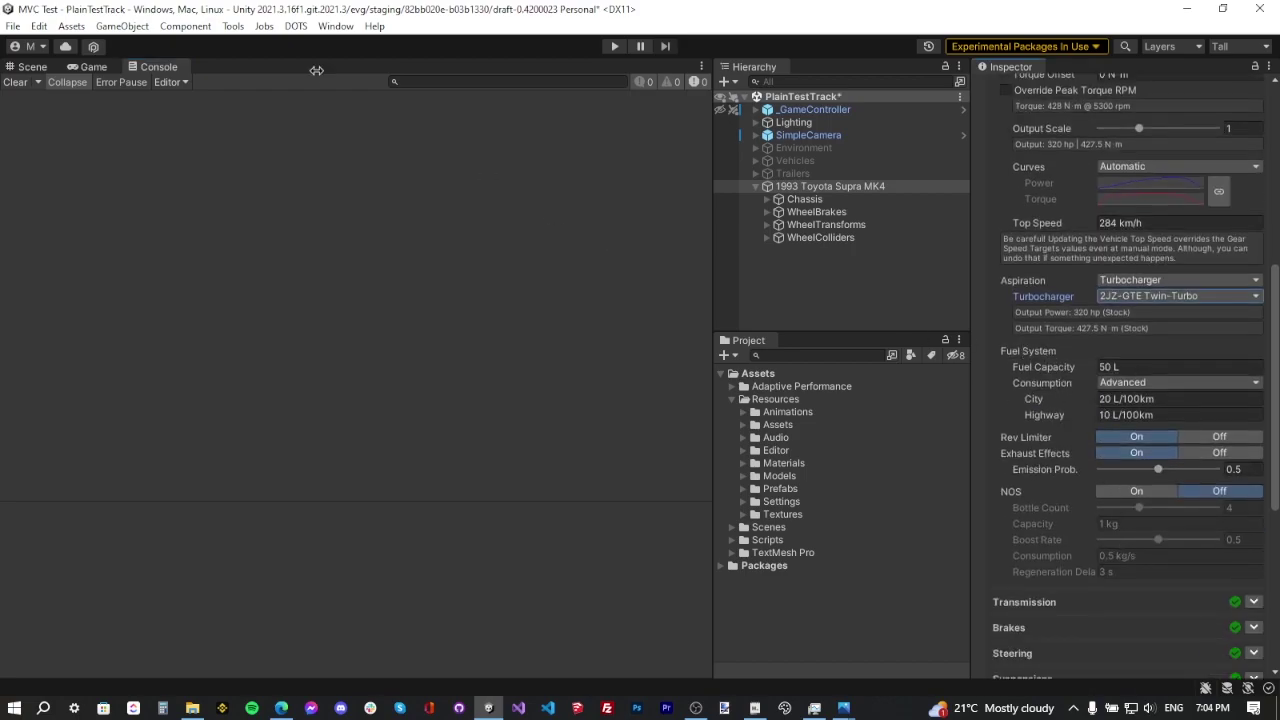
click(233, 26)
mouse_move(262, 74)
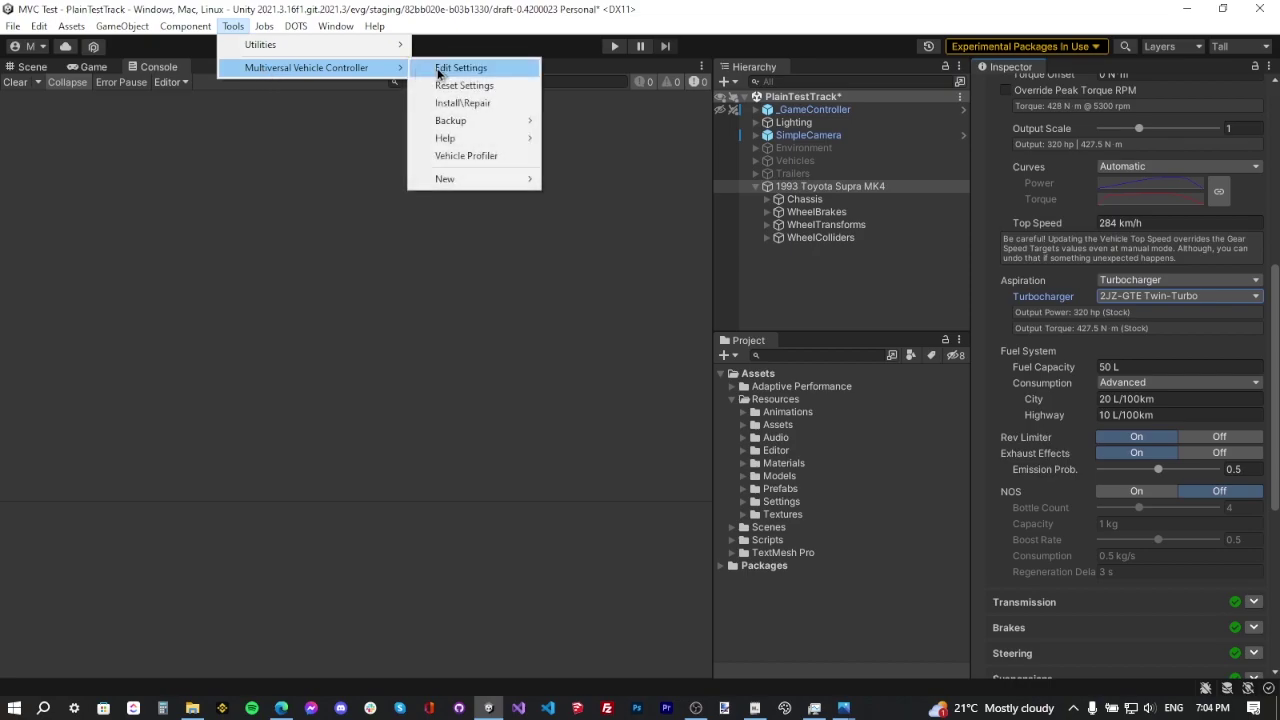
click(432, 67)
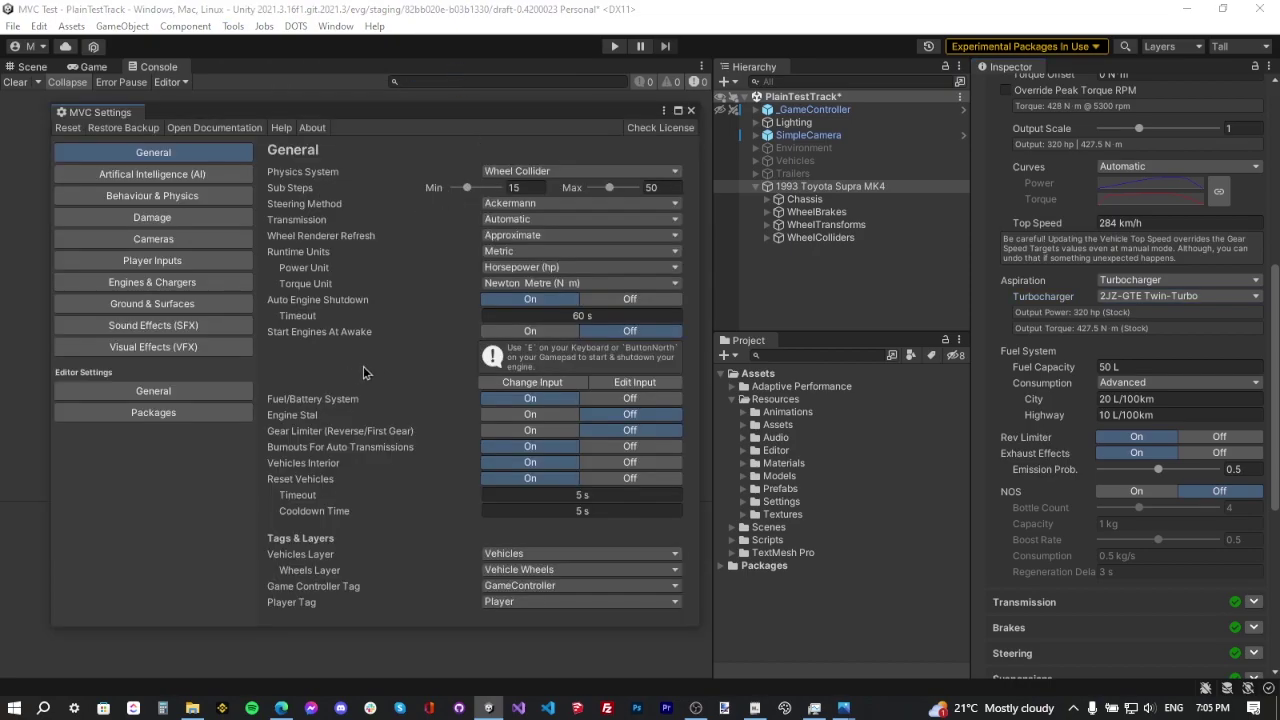
click(610, 399)
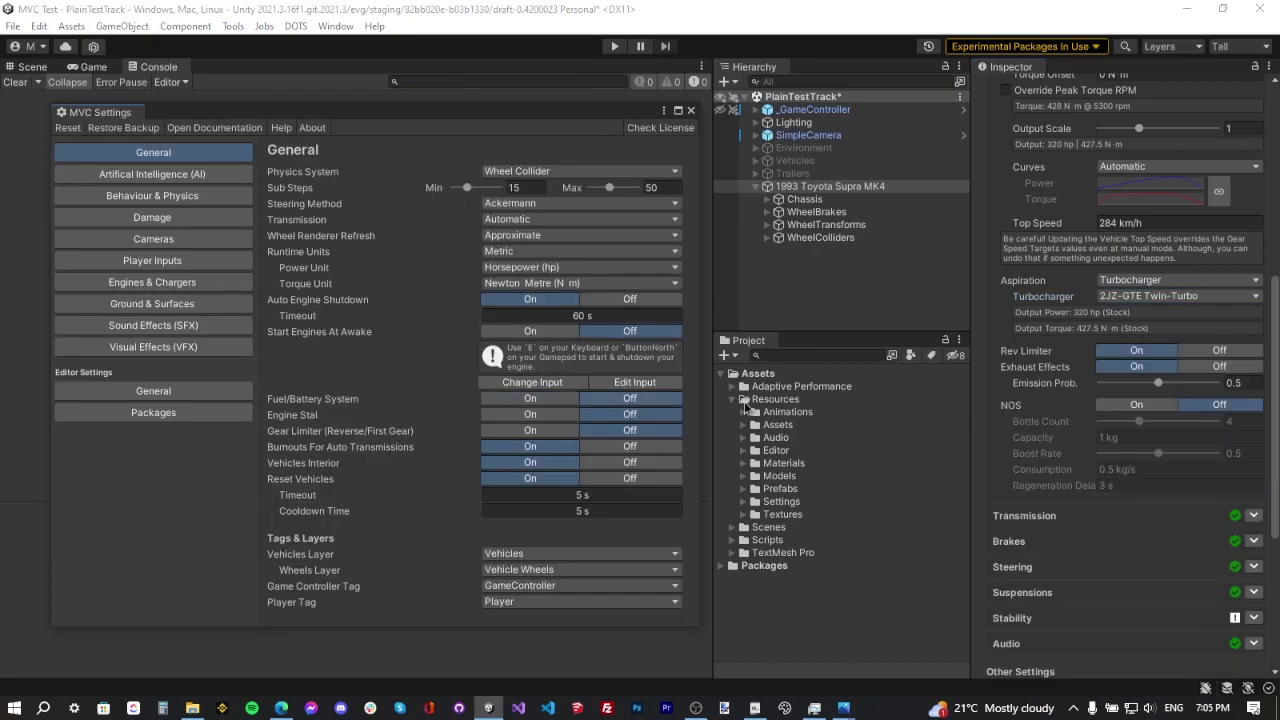
click(555, 399)
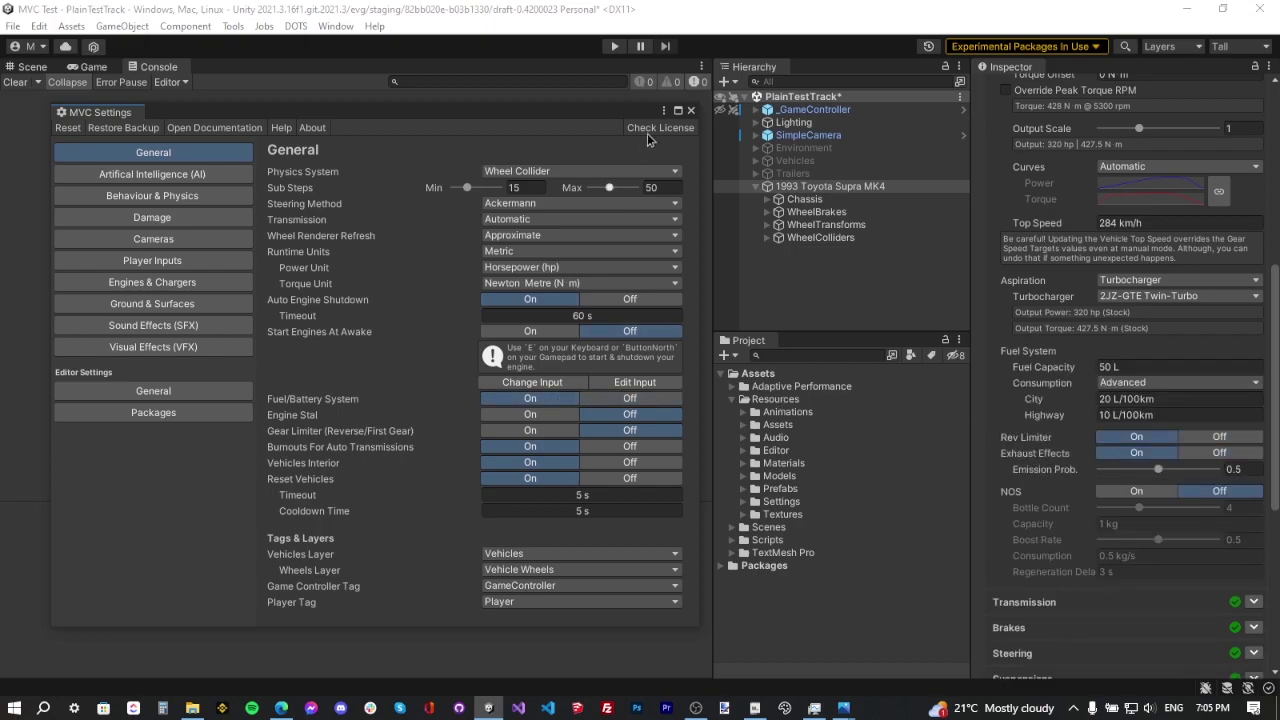
click(691, 111)
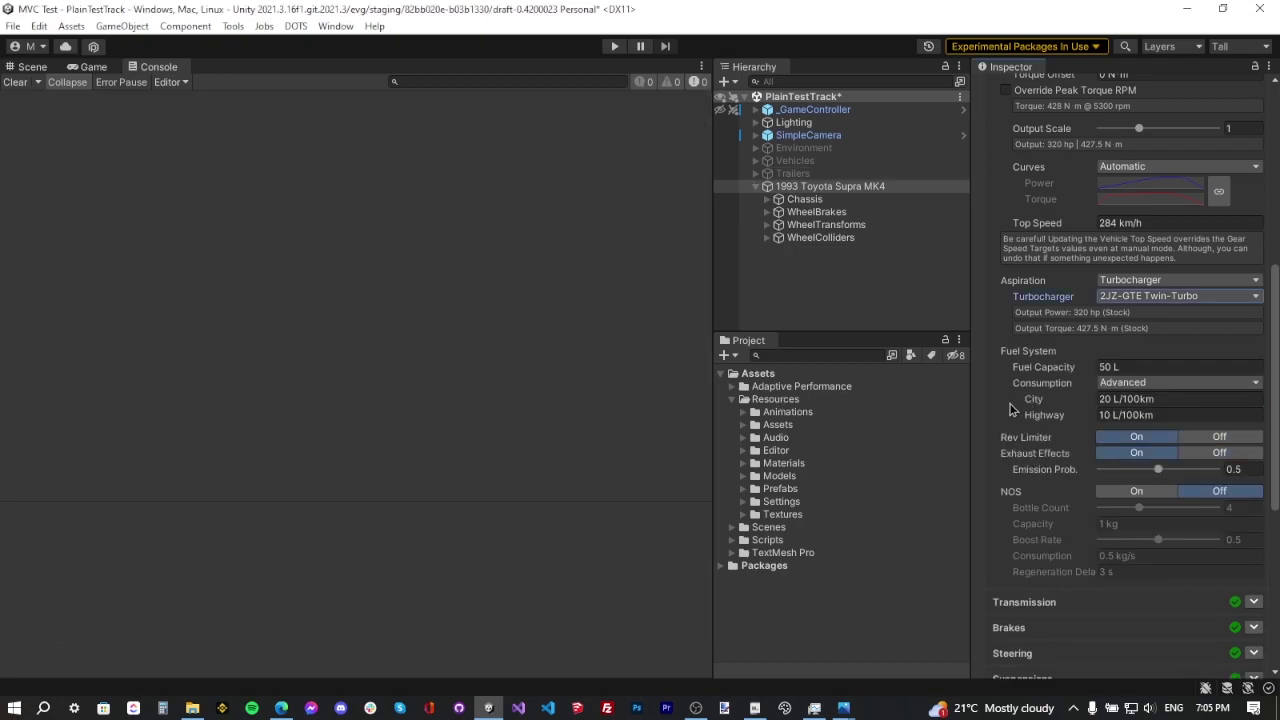
Save the scene and set the vehicle's fuel capacity to 70 L
key(ctrl+s)
mouse_move(1040, 375)
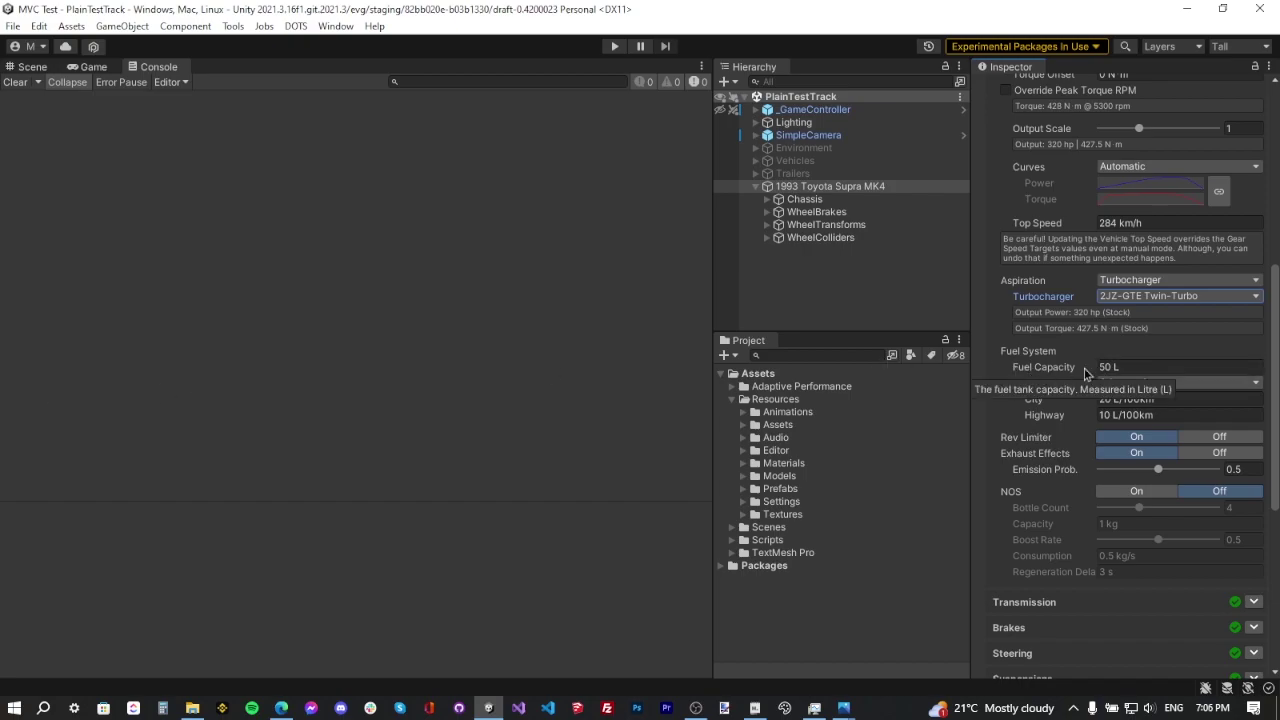
click(1139, 366)
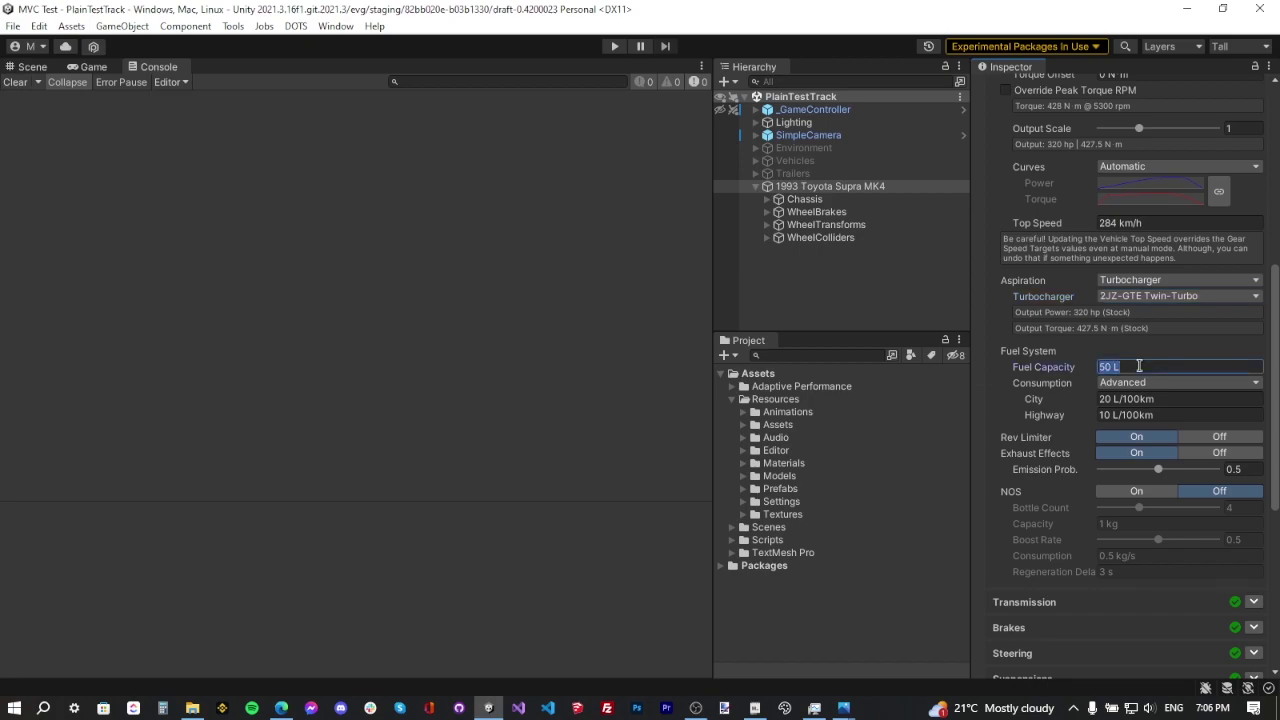
text(70)
Switch to the browser's automobile-catalog.com page and examine the Supra Turbo's city and highway fuel consumption in l/100km
key(alt+Tab)
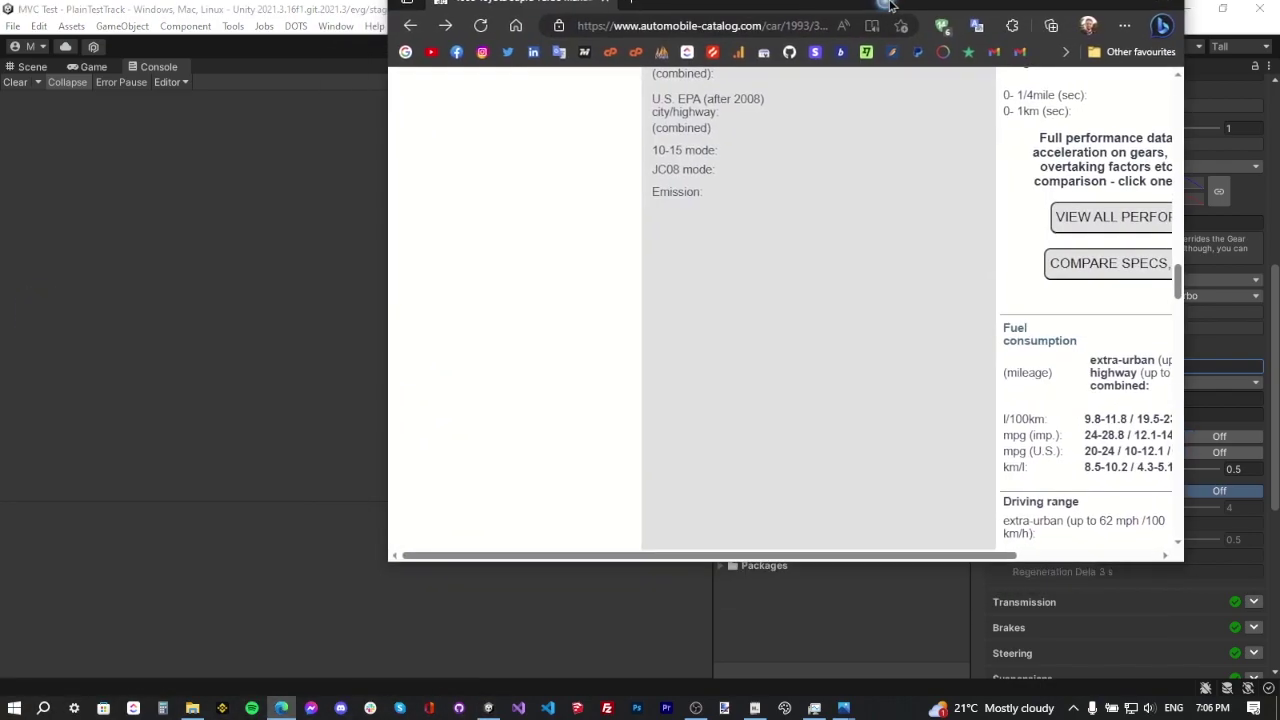
key(super+Up)
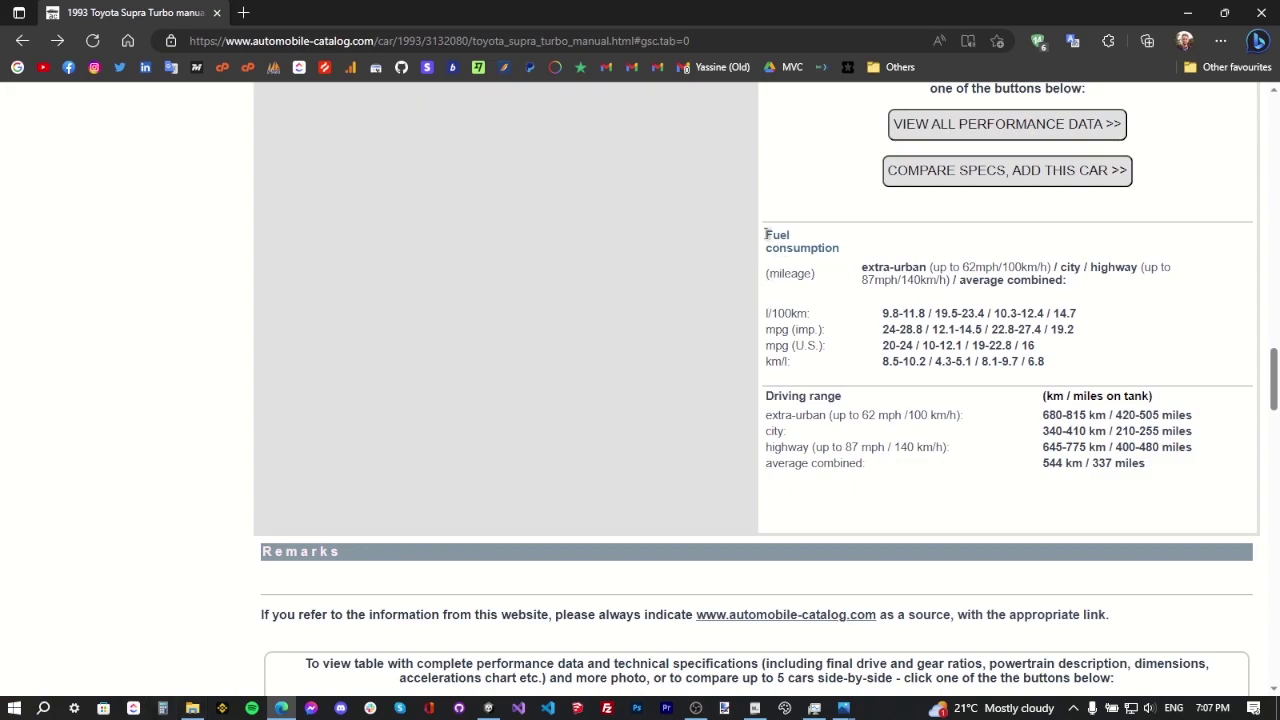
drag(766, 234, 1079, 361)
click(938, 319)
drag(862, 267, 1015, 267)
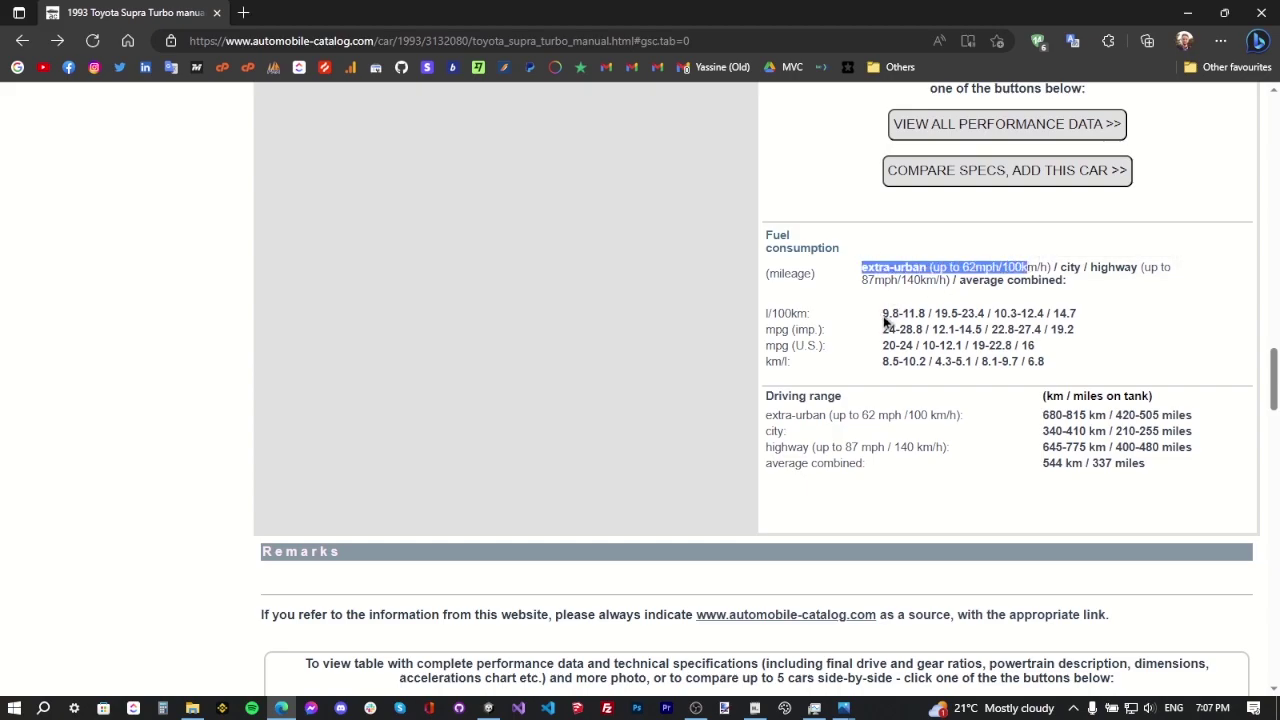
drag(883, 313, 1080, 316)
click(936, 313)
click(1070, 318)
drag(934, 313, 1042, 315)
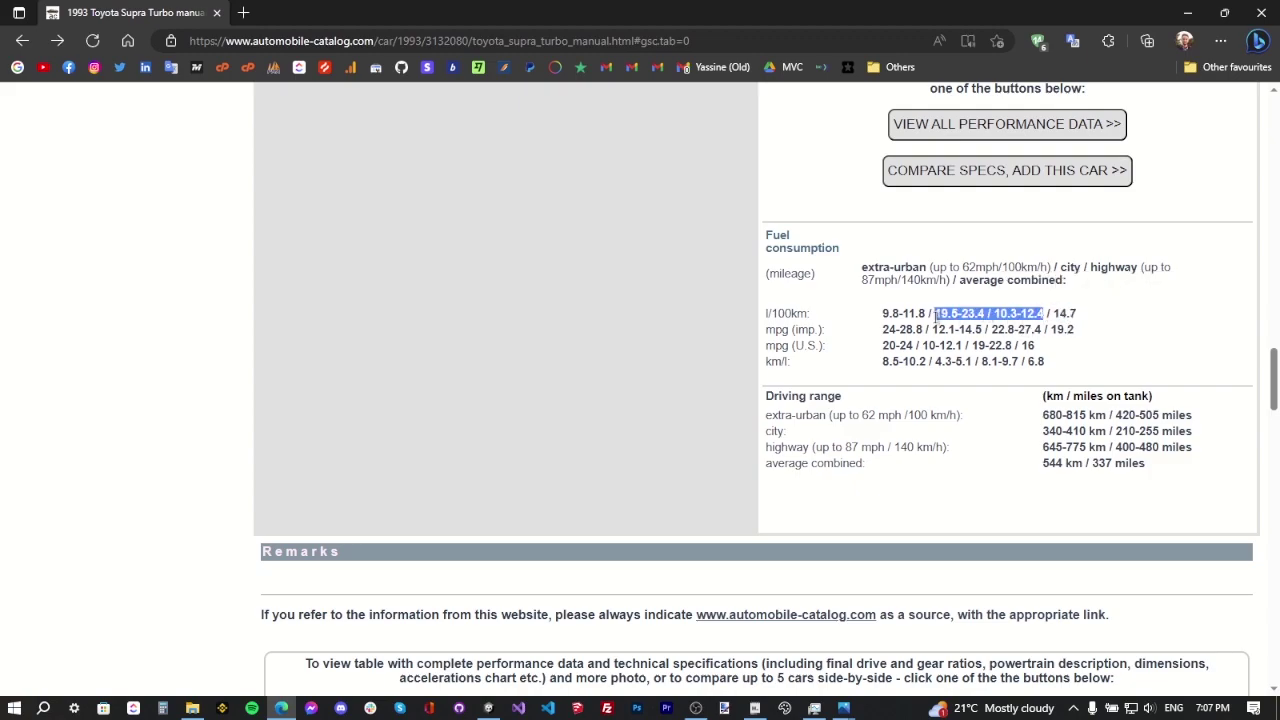
click(1039, 315)
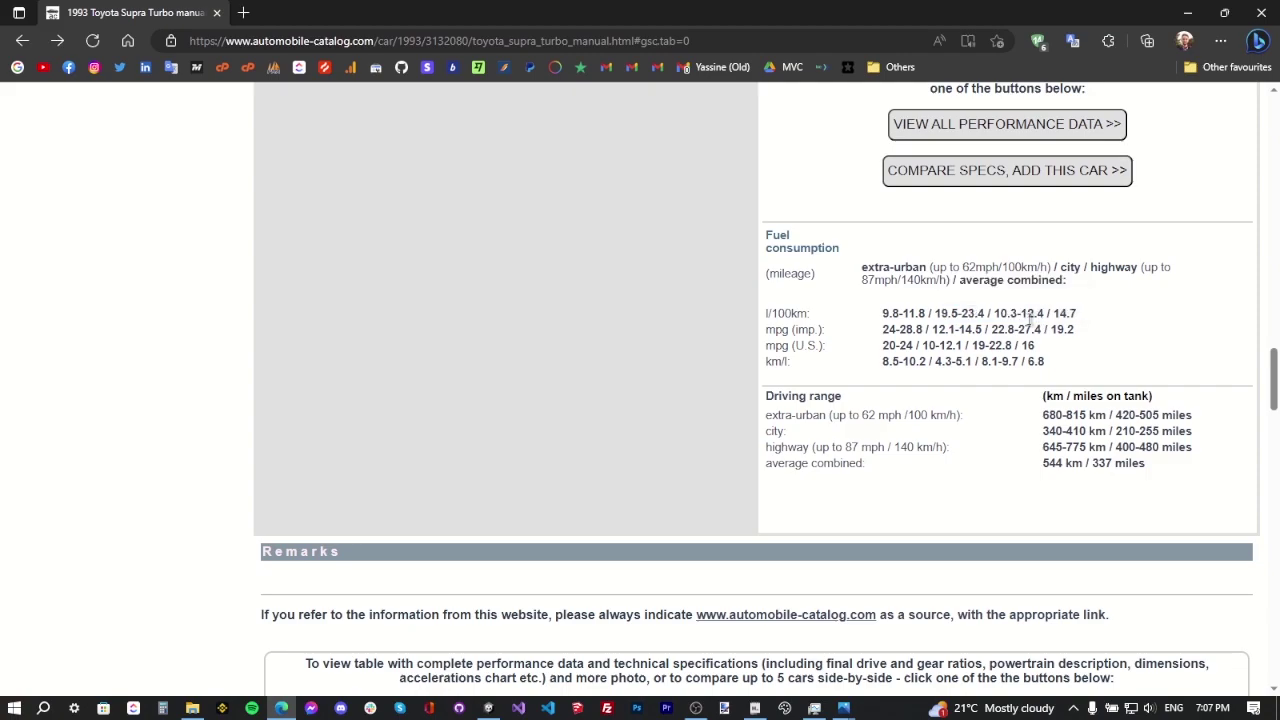
Average 19.5 and 23.4 in Calculator and set the vehicle's city fuel consumption in Unity to 21.45 L/100km
key(XF86Calculator)
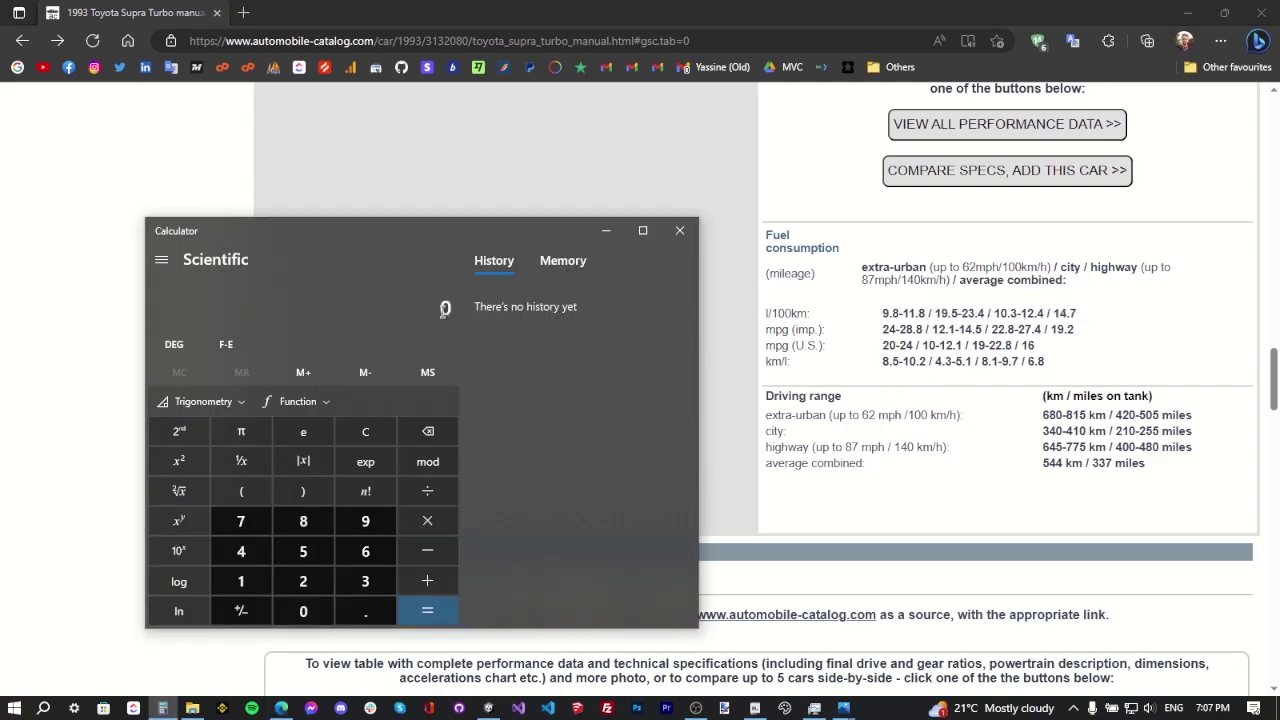
text(19.5+23.4=/)
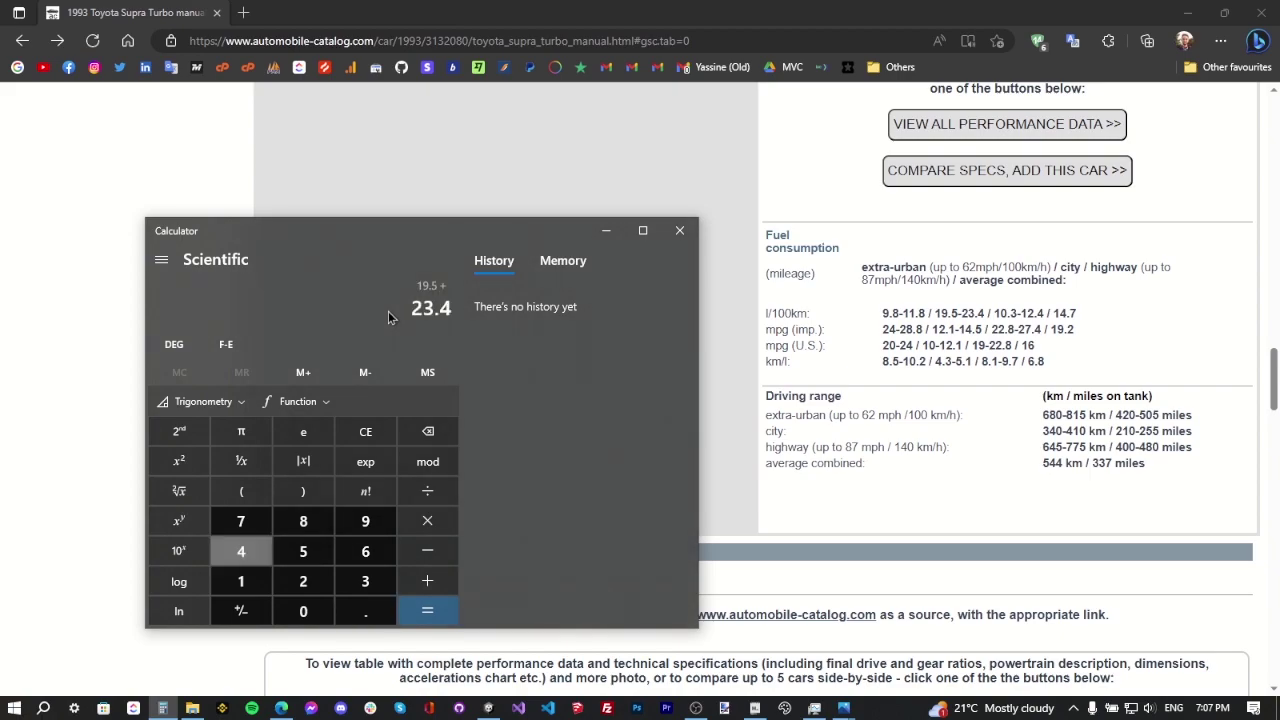
text(2=)
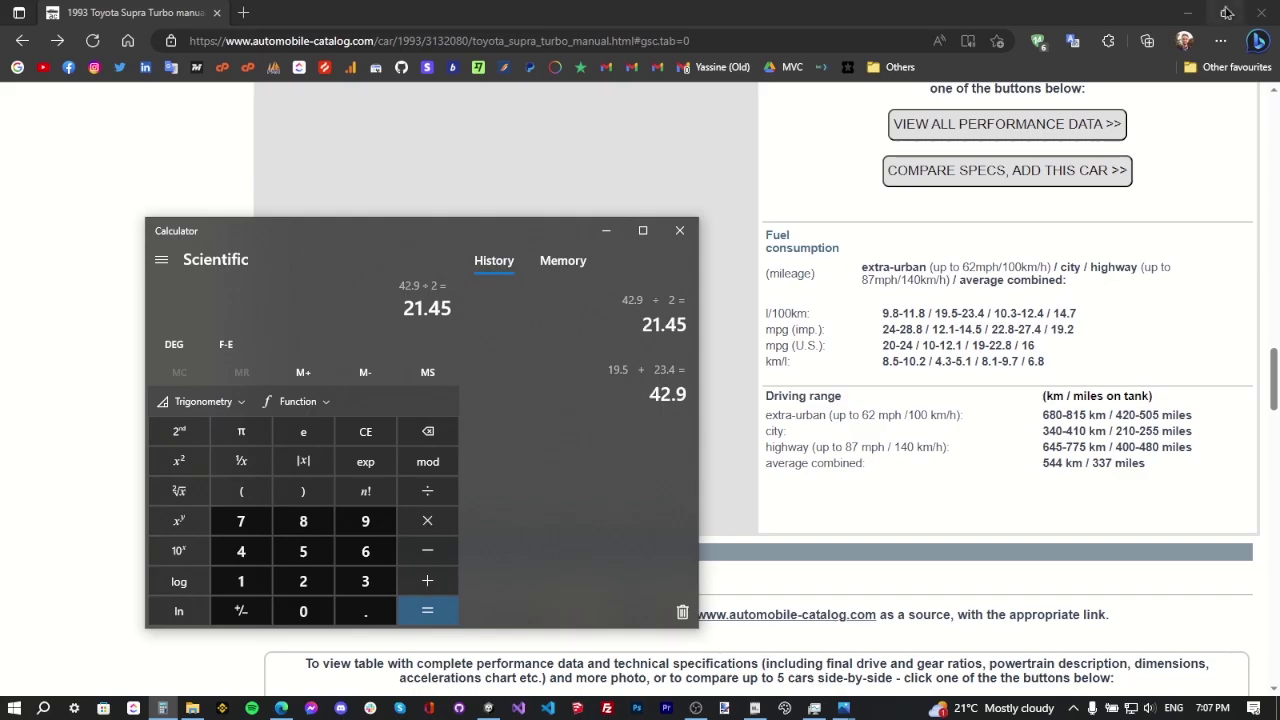
click(1187, 13)
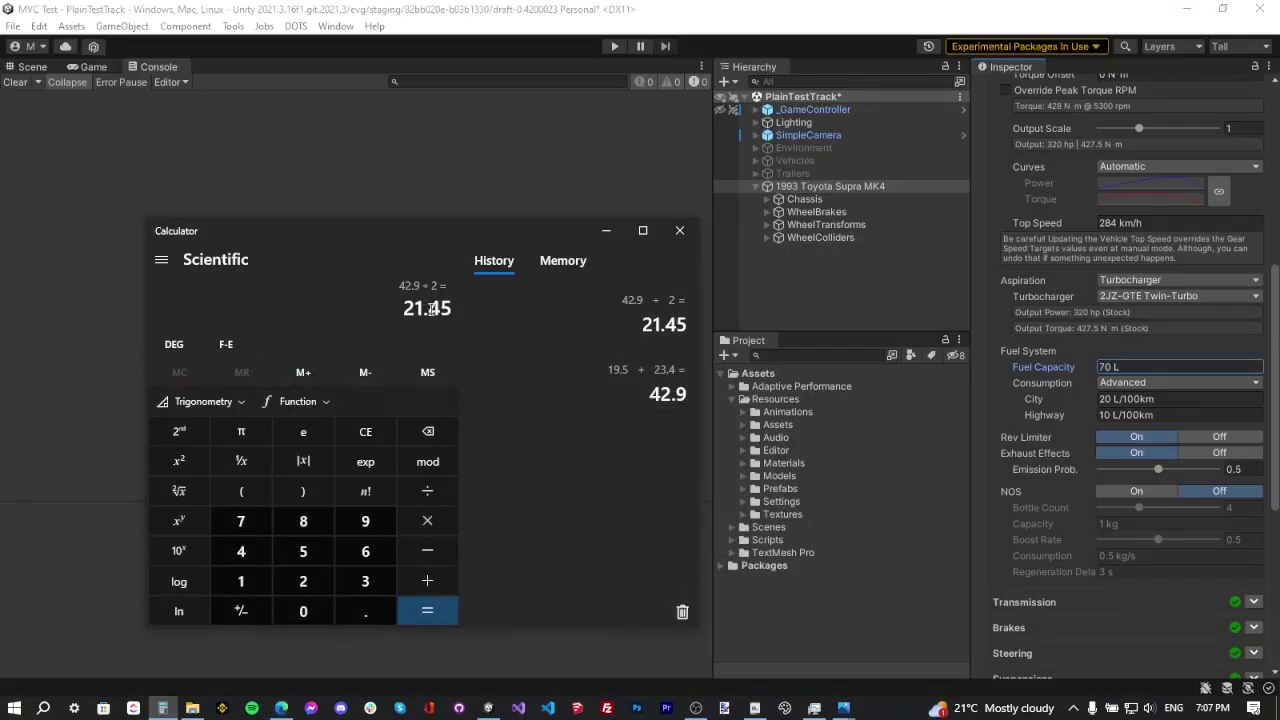
click(1148, 400)
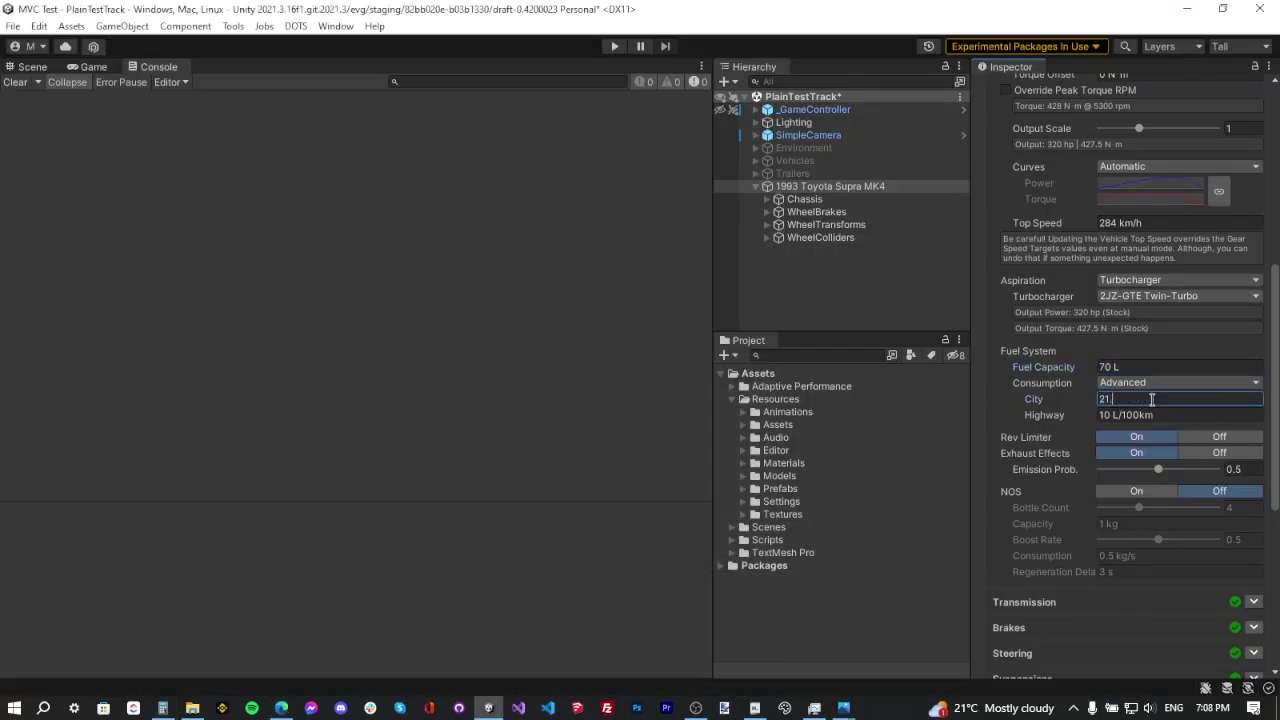
Average 10.3 and 12.4 in Calculator and set the vehicle's highway fuel consumption in Unity to 11.35 L/100km
key(alt+Tab)
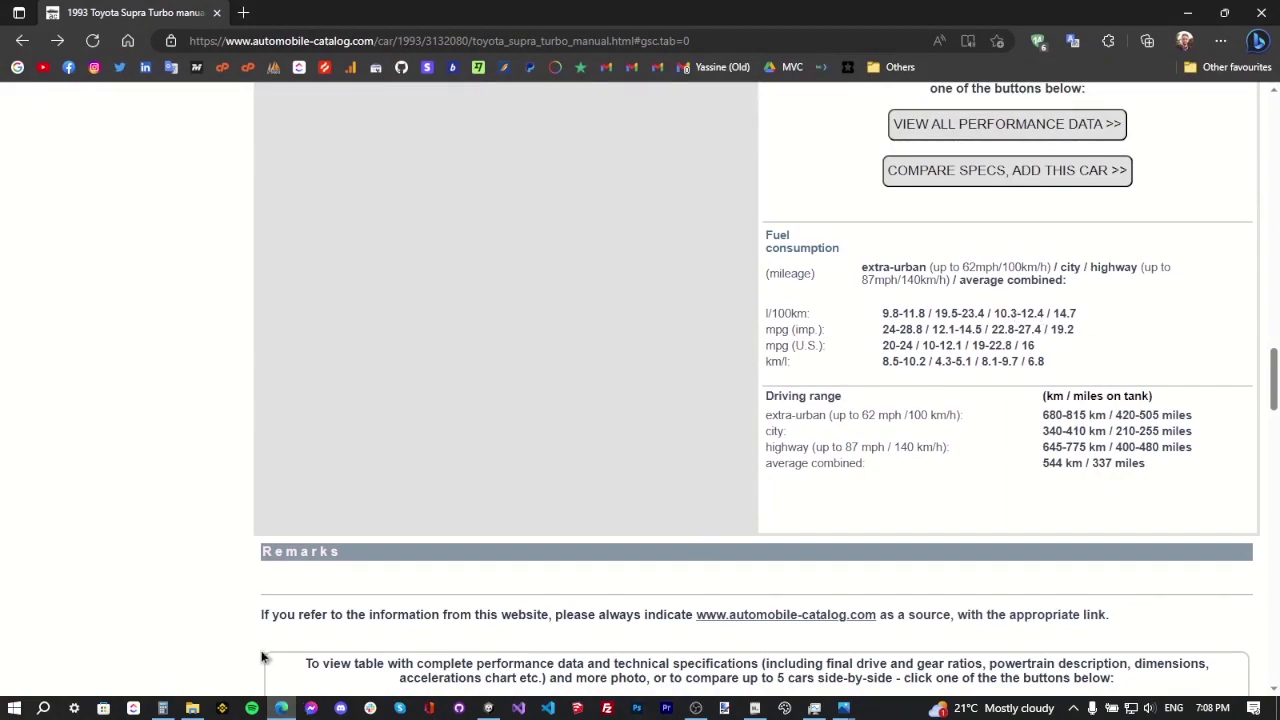
key(alt+Tab)
text(10.3 + )
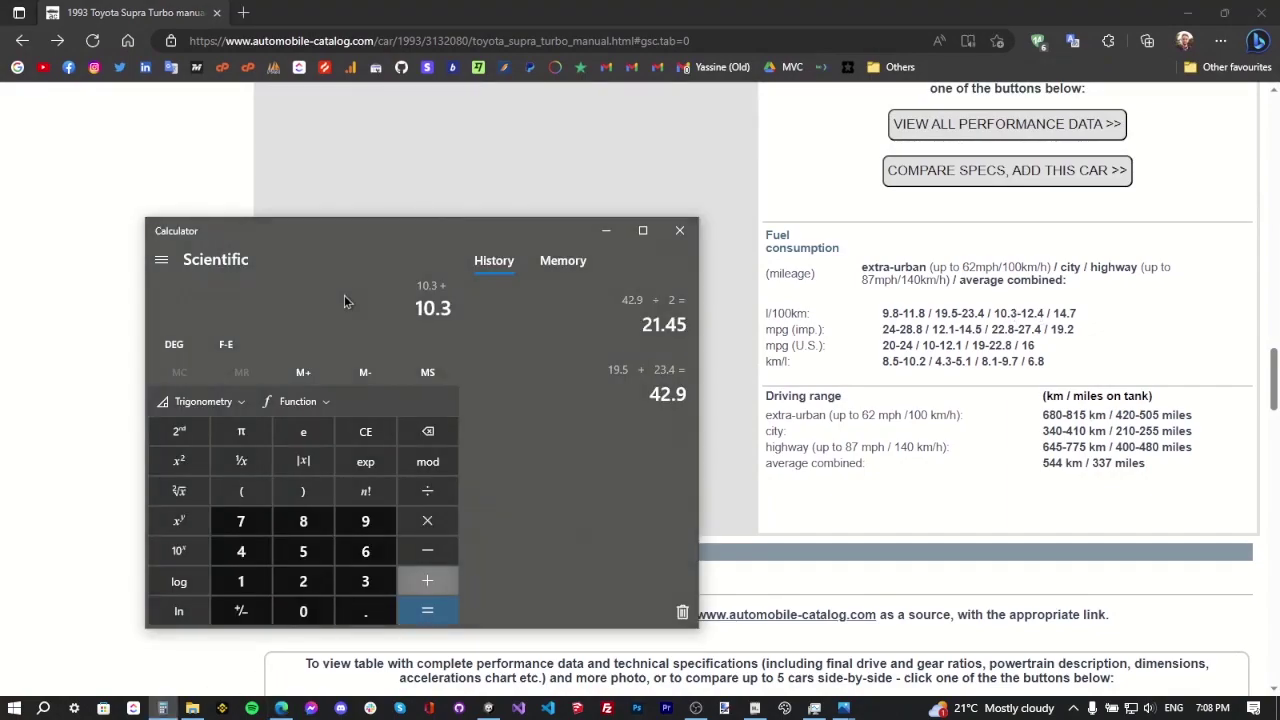
text(12.4)
key(Return)
text(/2)
key(Return)
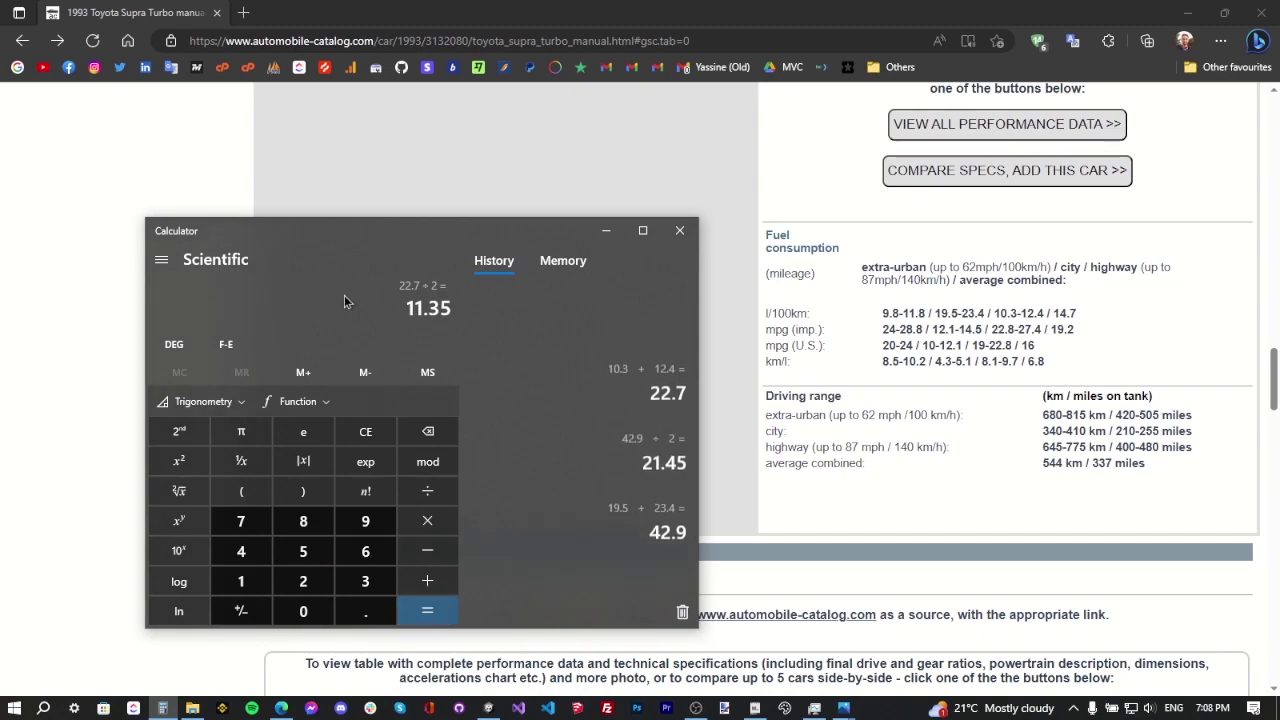
click(1192, 14)
click(1150, 414)
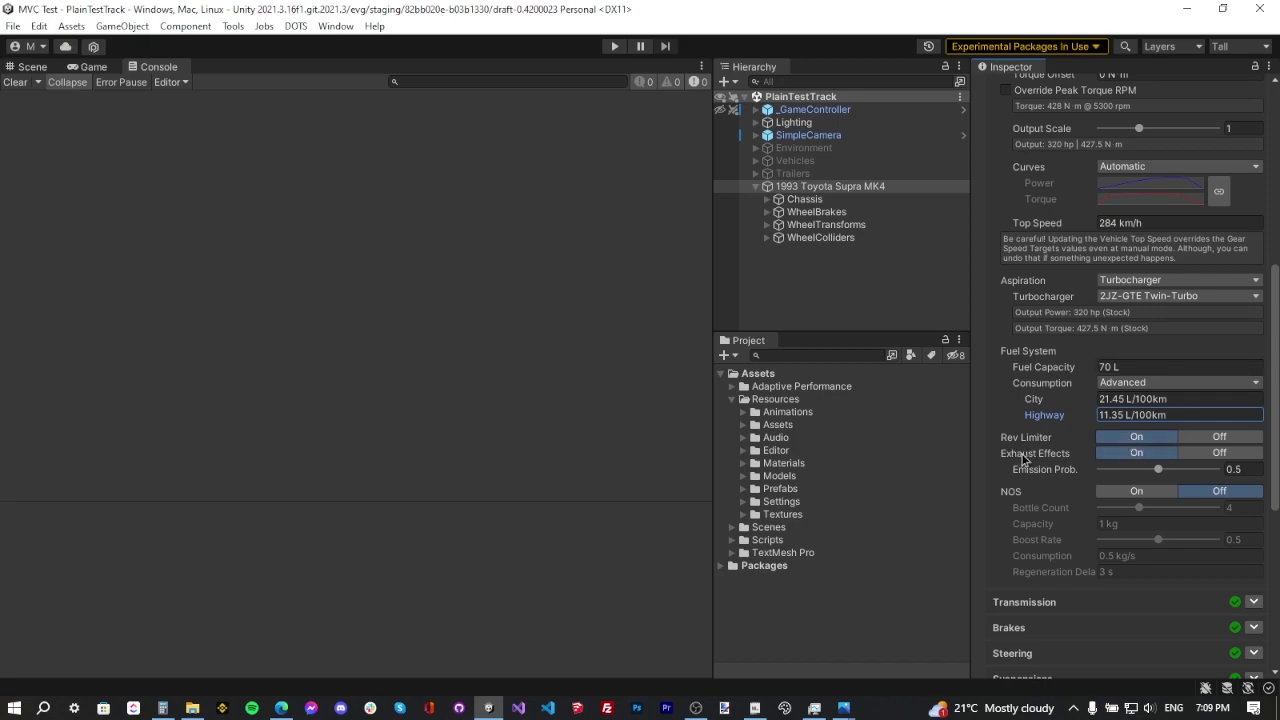
Turn exhaust effects off and NOS on for the vehicle, and collapse its Performance settings
click(1220, 453)
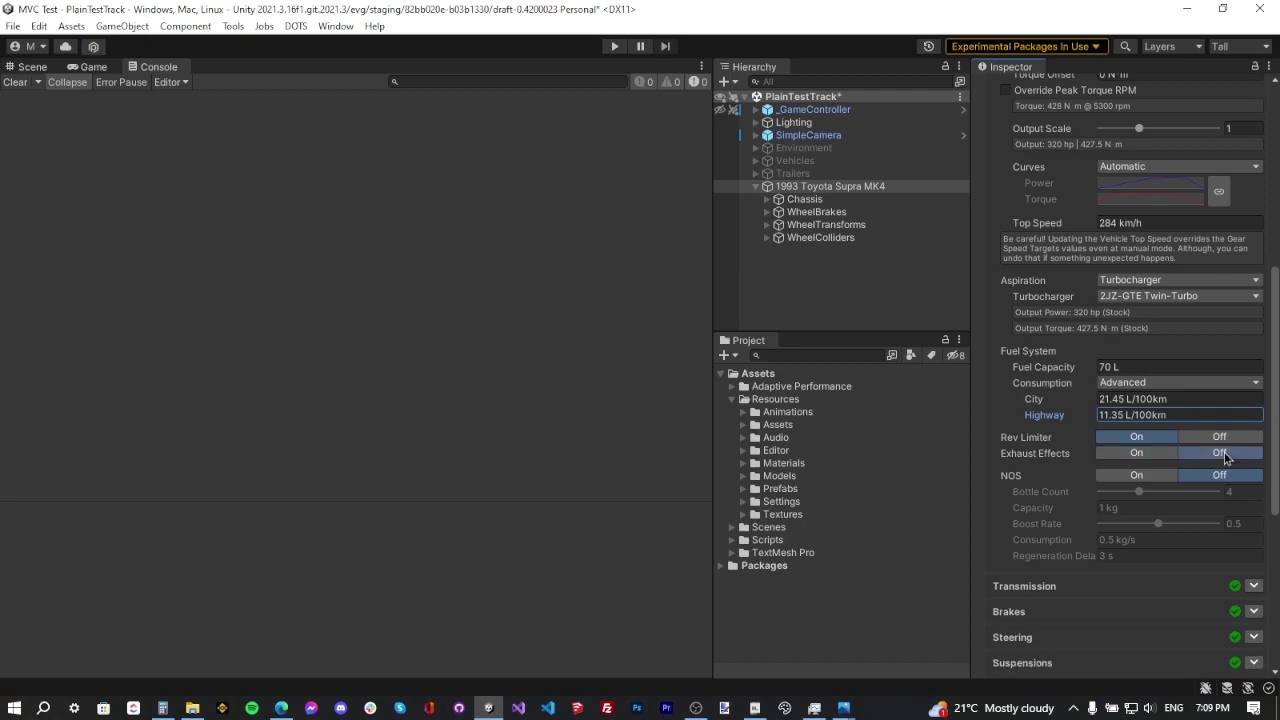
click(1137, 476)
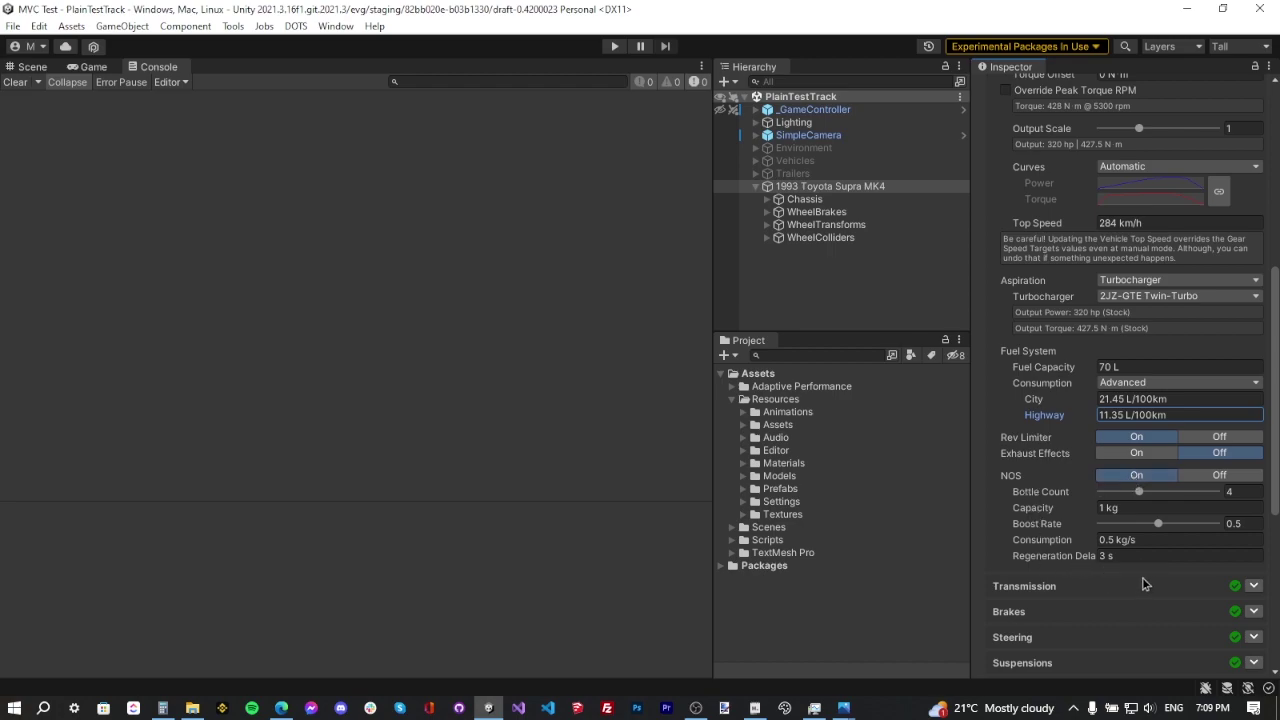
scroll(1142, 577, up, 10)
click(1255, 306)
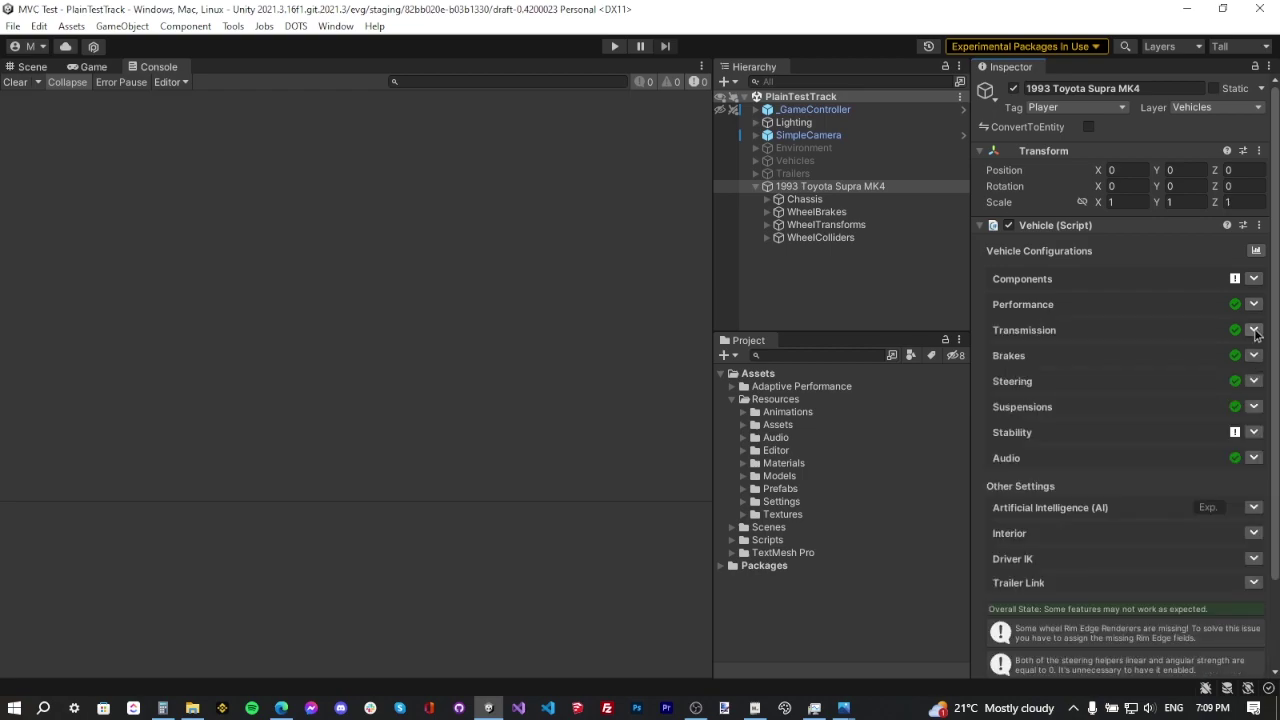
Expand the vehicle's Transmission settings and choose Manual as the transmission type
click(1255, 331)
scroll(1167, 245, down, 2)
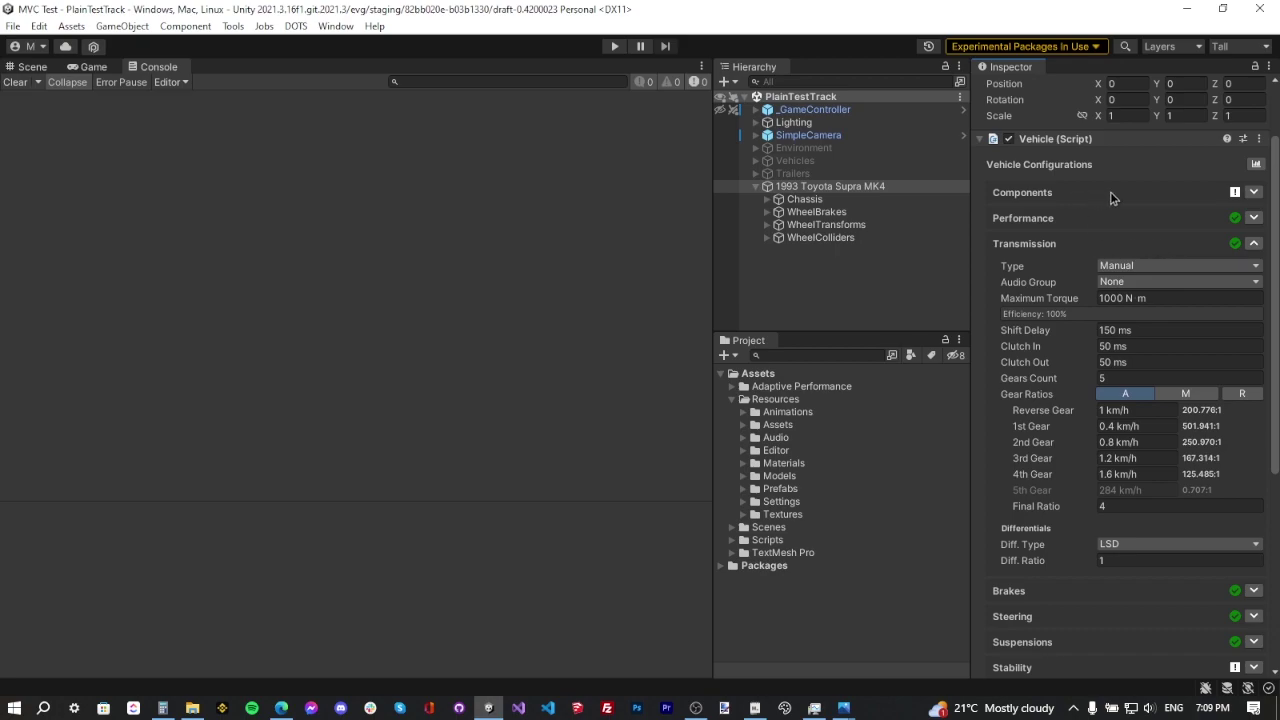
click(1131, 266)
click(1123, 284)
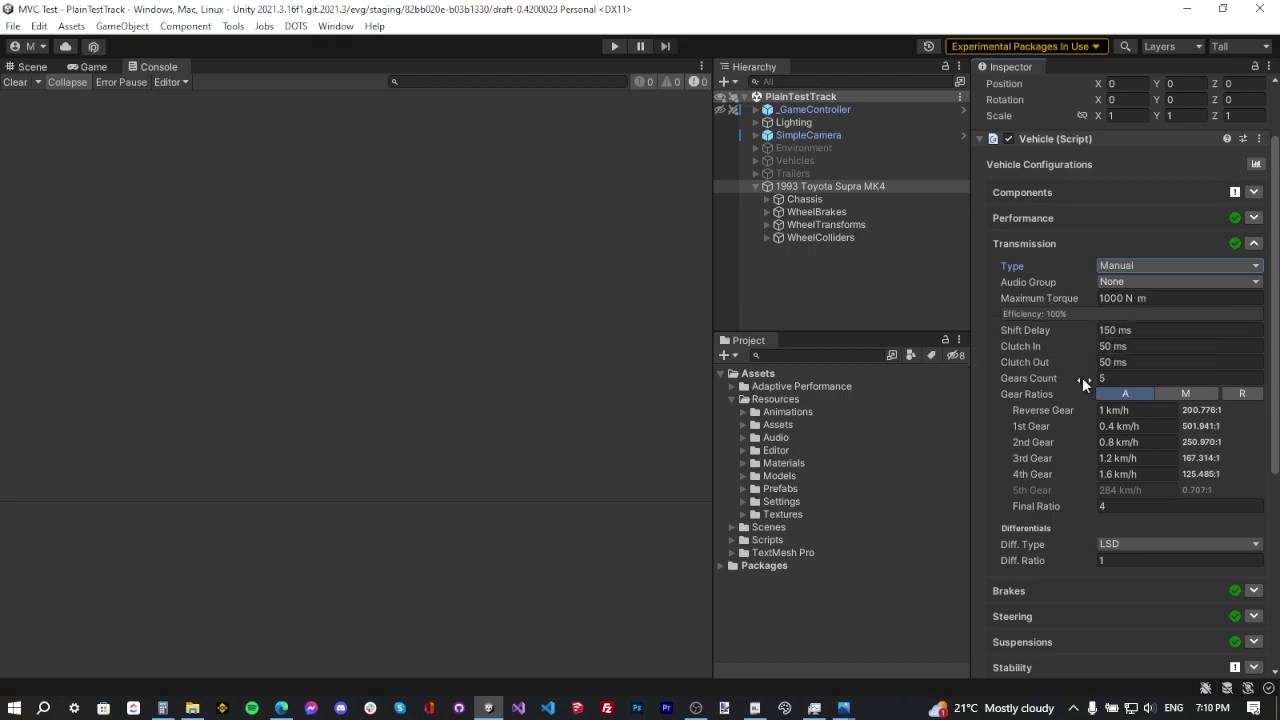
Switch to the browser, open the detailed specs for the 1993 Toyota Supra Turbo manual and find the Drivetrain gear ratios
key(alt+Tab)
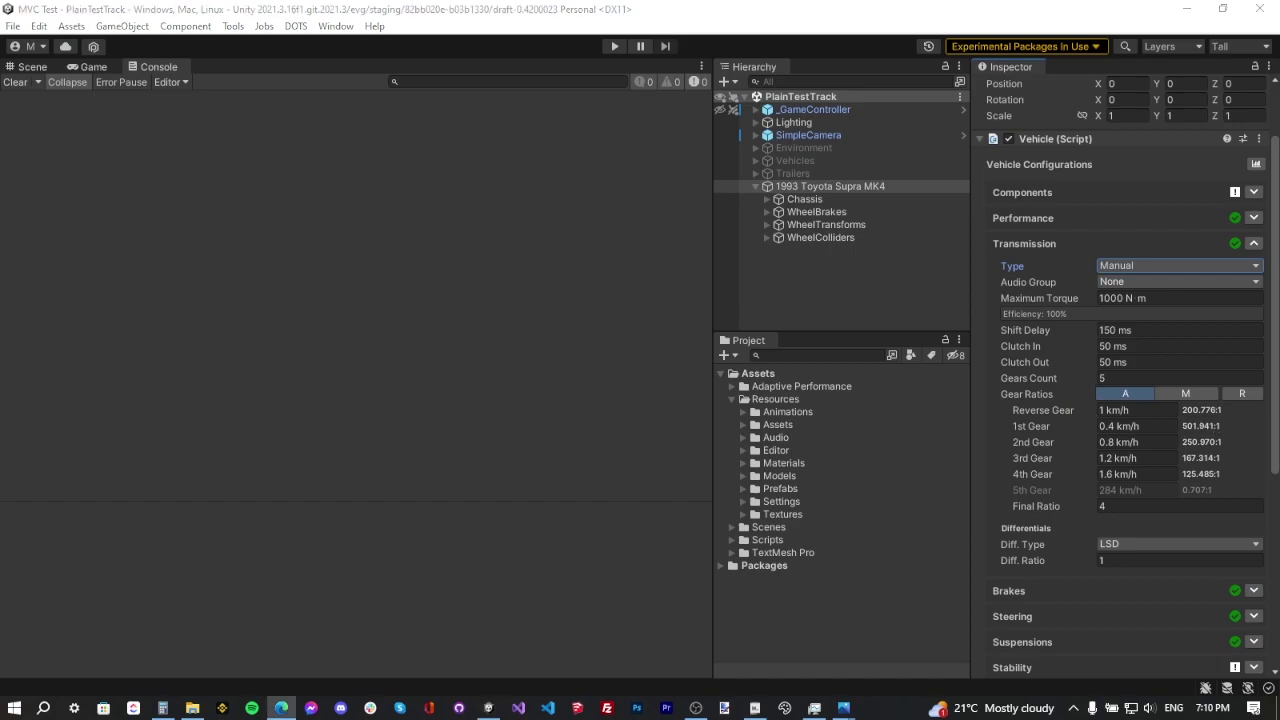
scroll(1096, 343, down, 2)
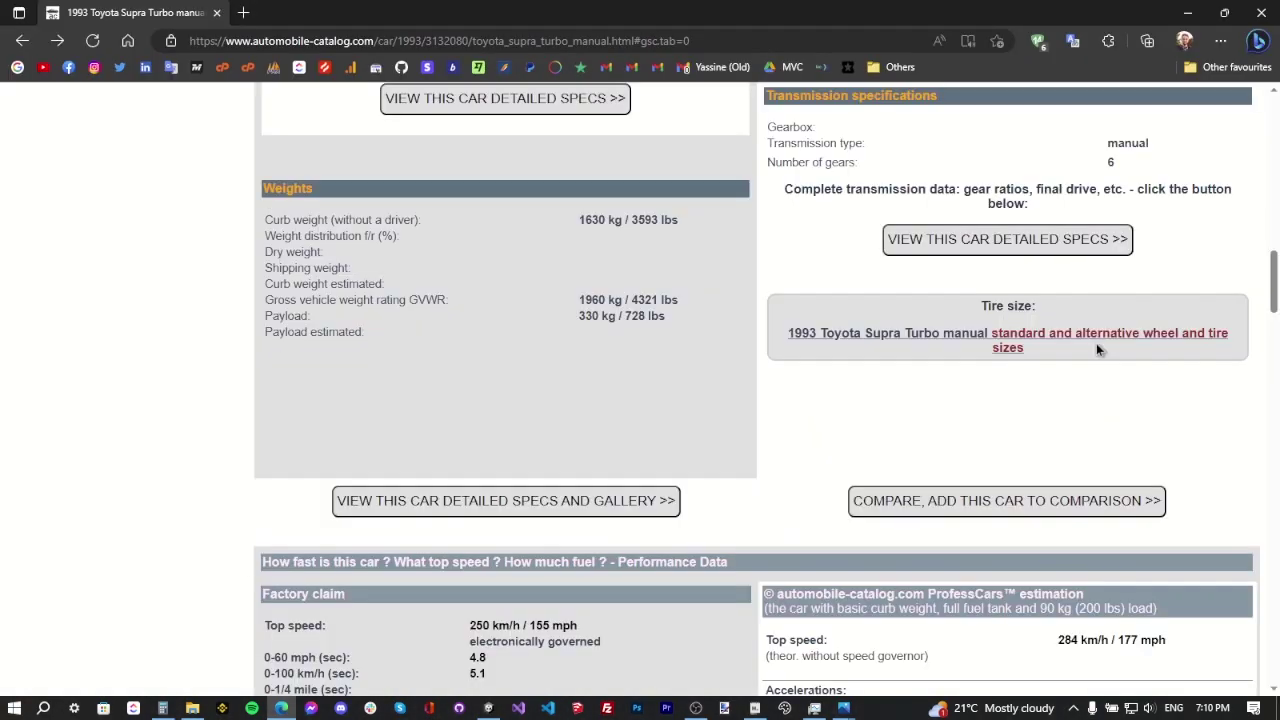
scroll(1100, 300, up, 3)
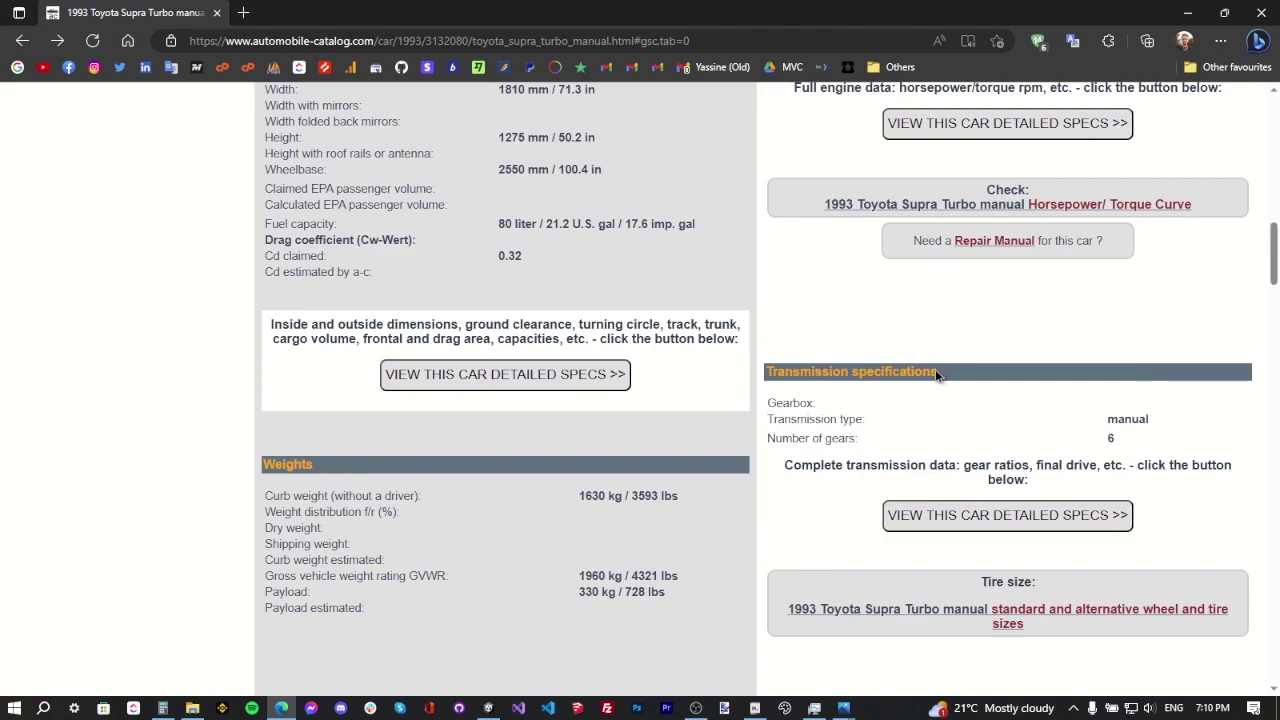
click(987, 514)
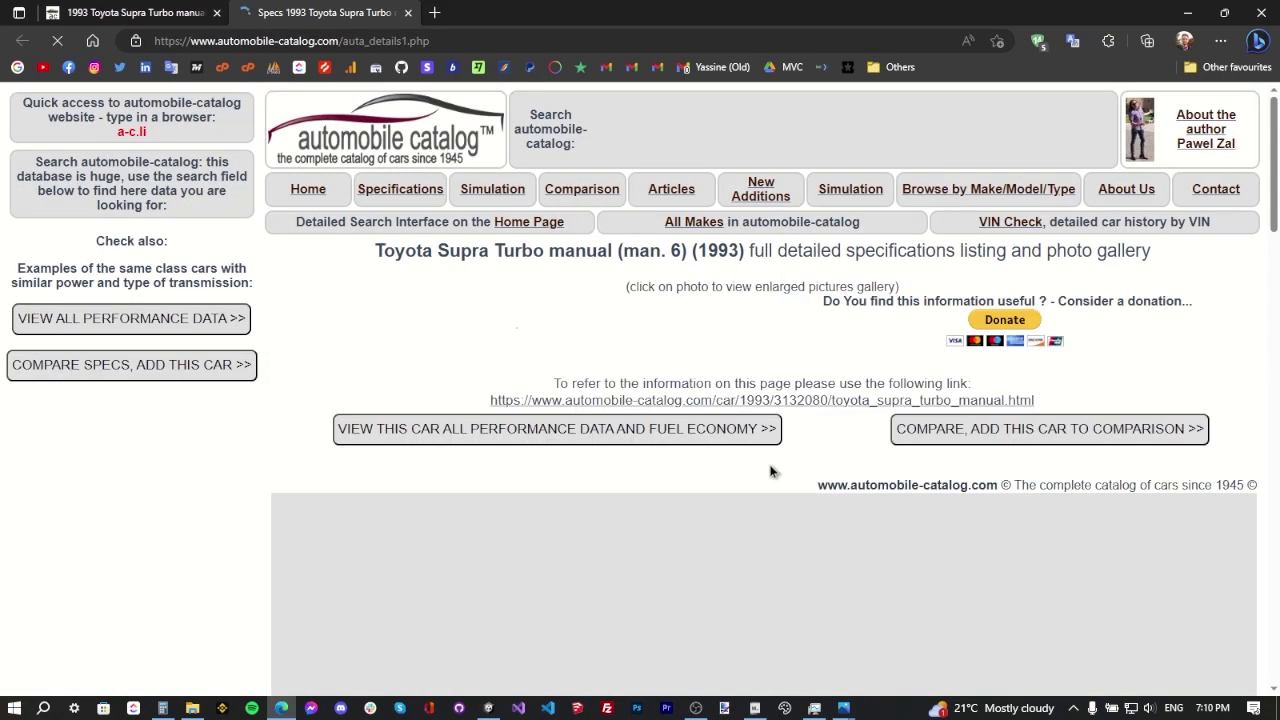
scroll(800, 300, down, 15)
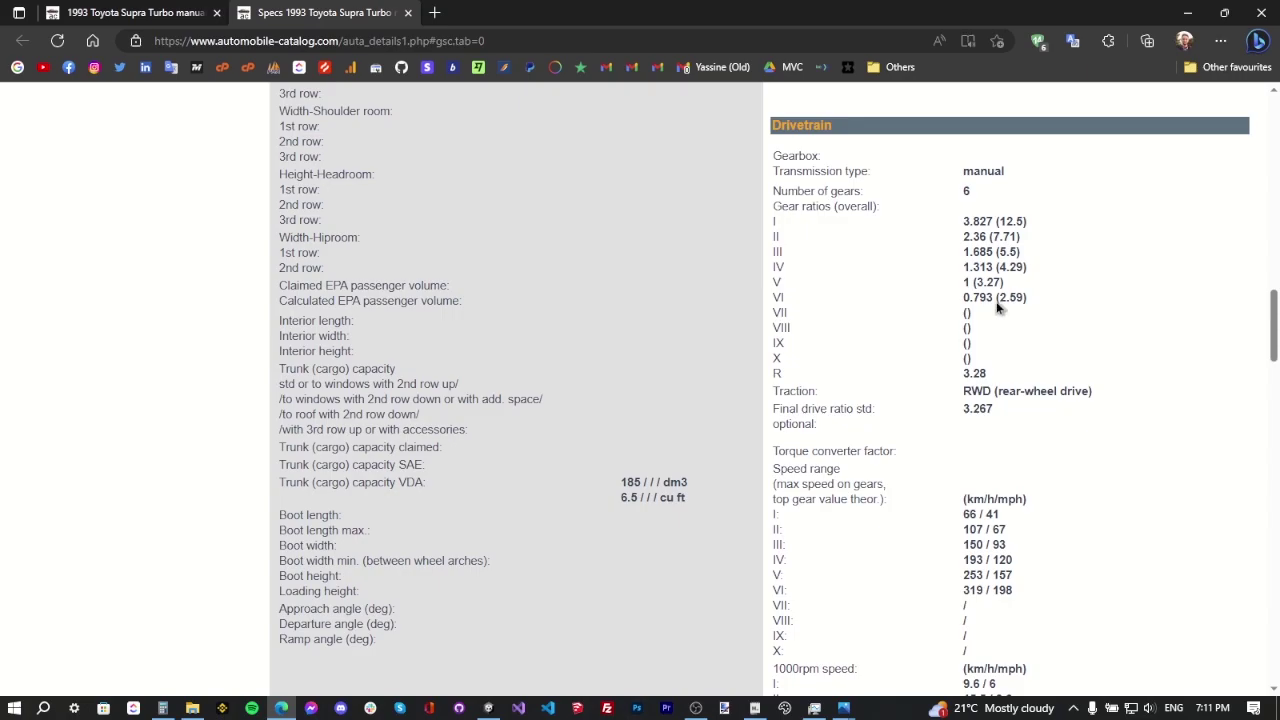
Return to Unity and set the transmission's gears count to 6, gear ratios mode to M and final ratio to 3.267
key(alt+Tab)
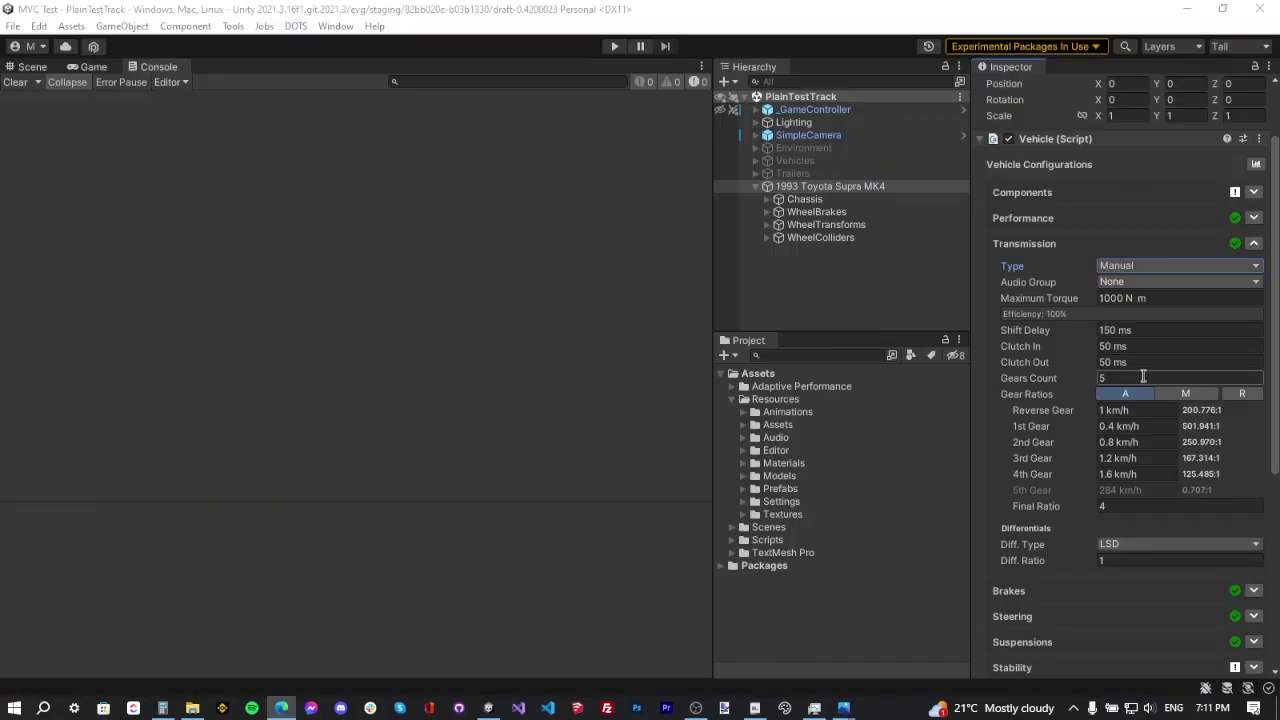
click(1143, 377)
text(6)
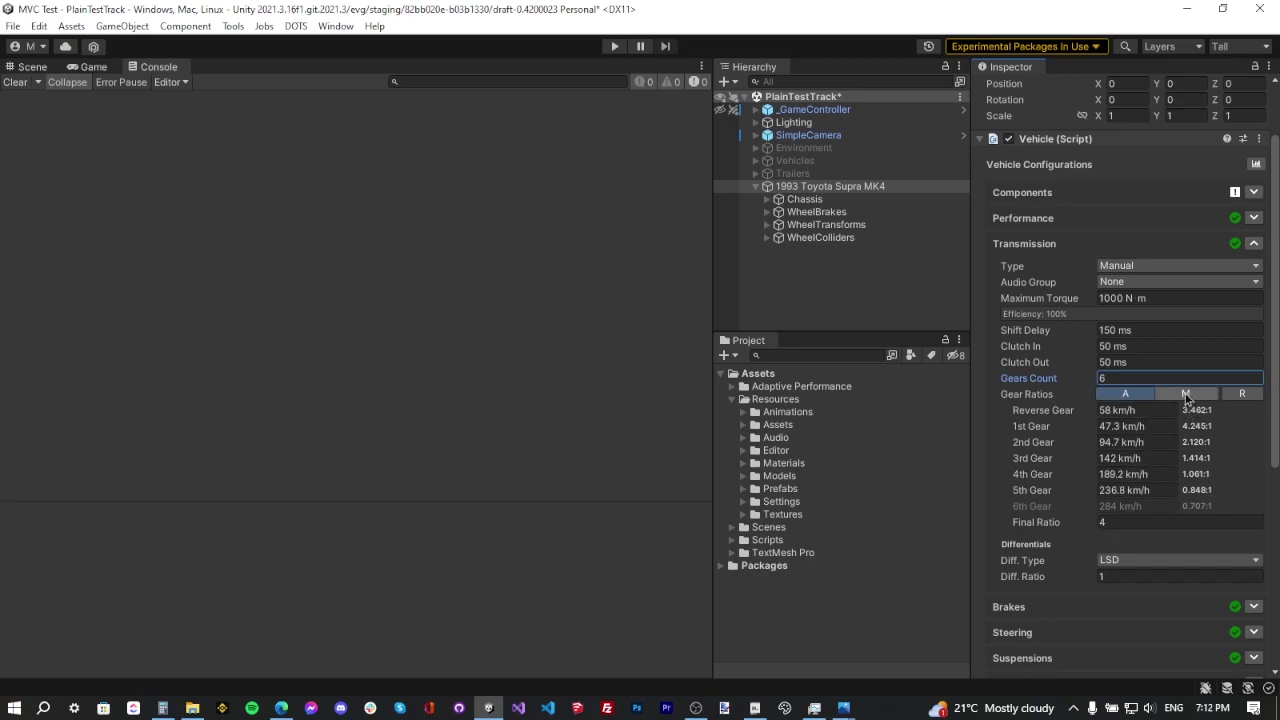
click(1186, 394)
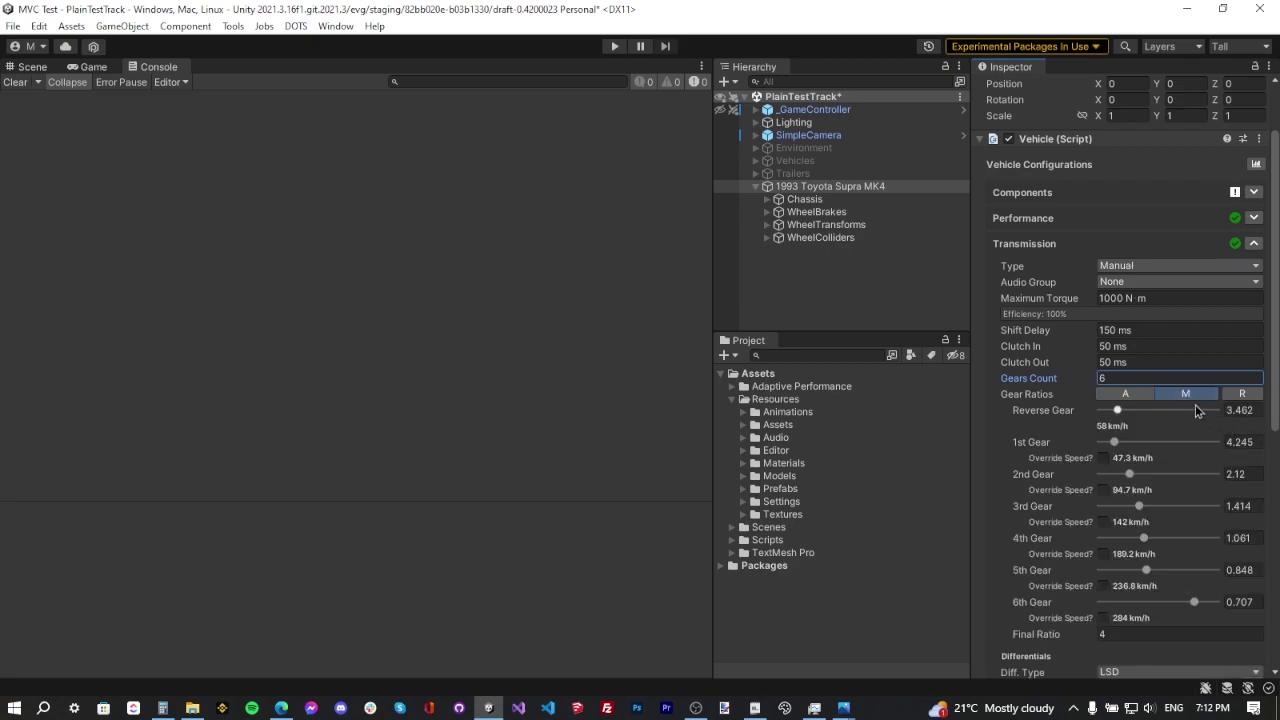
click(1123, 634)
text(3.26)
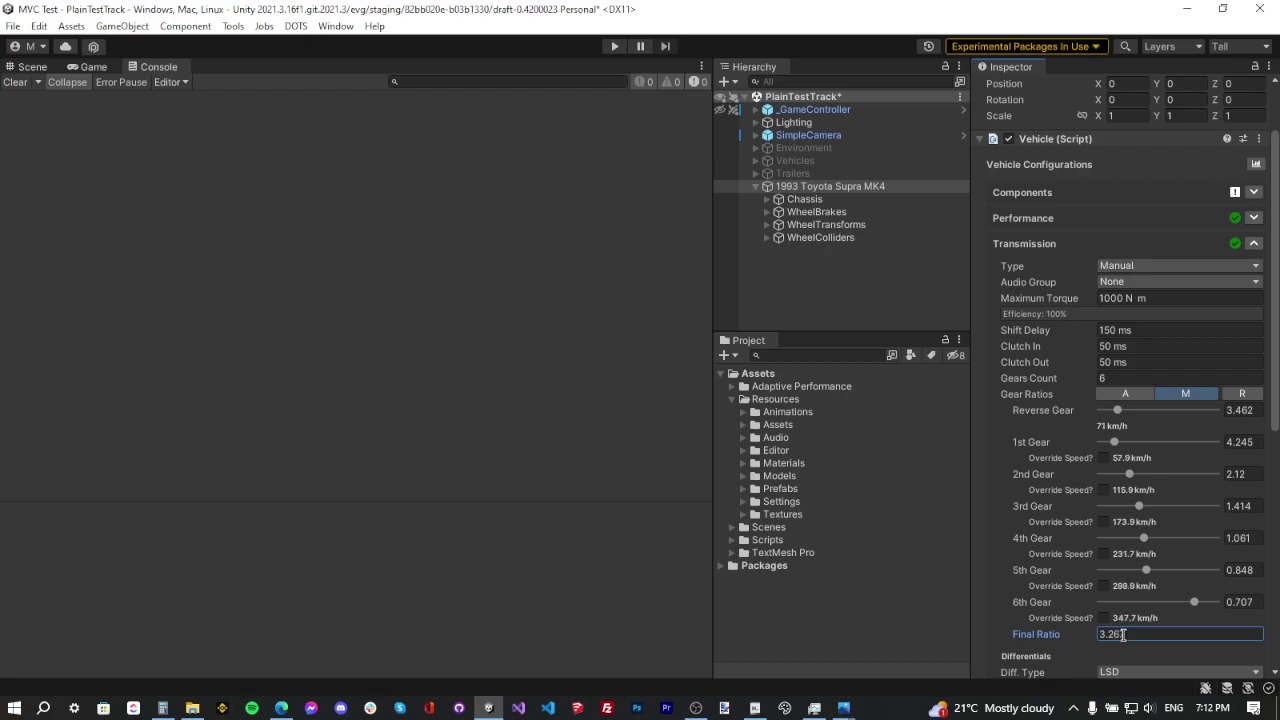
text(7)
Set the upper gear ratios to 0.793 for 6th gear, 1 for 5th gear and 1.313 for 4th gear
click(1252, 602)
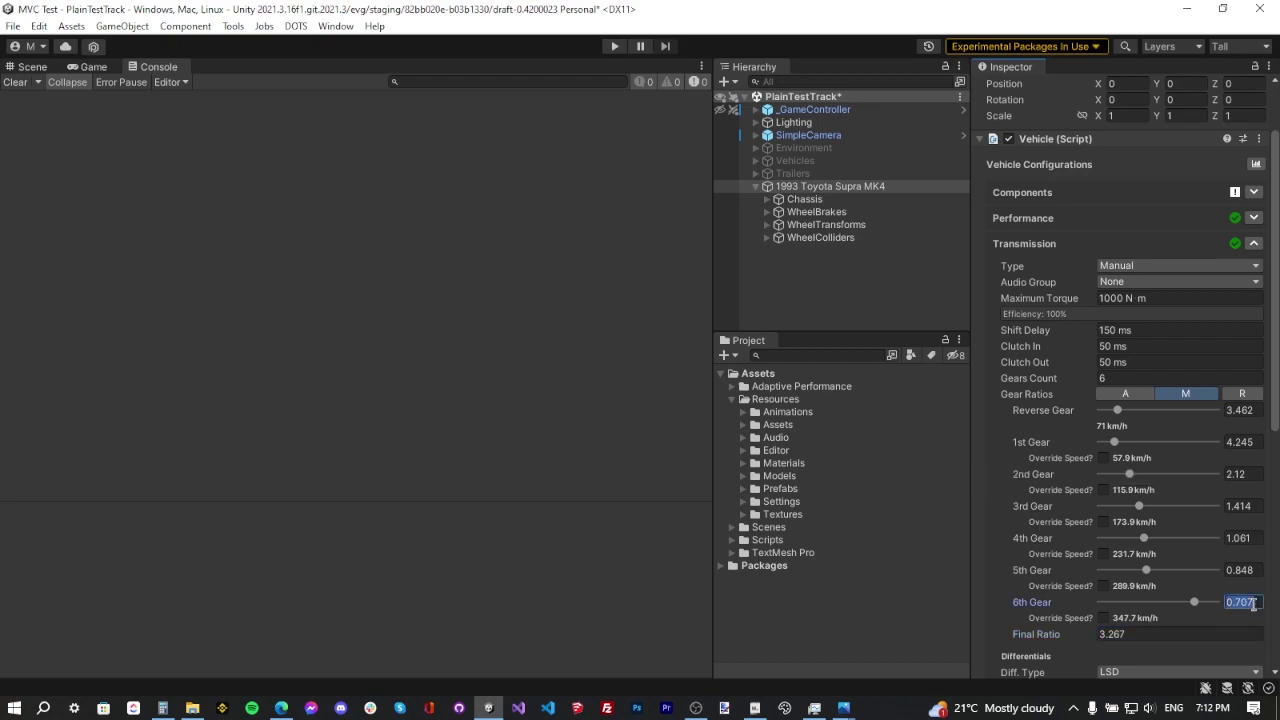
text(0.793)
click(1252, 570)
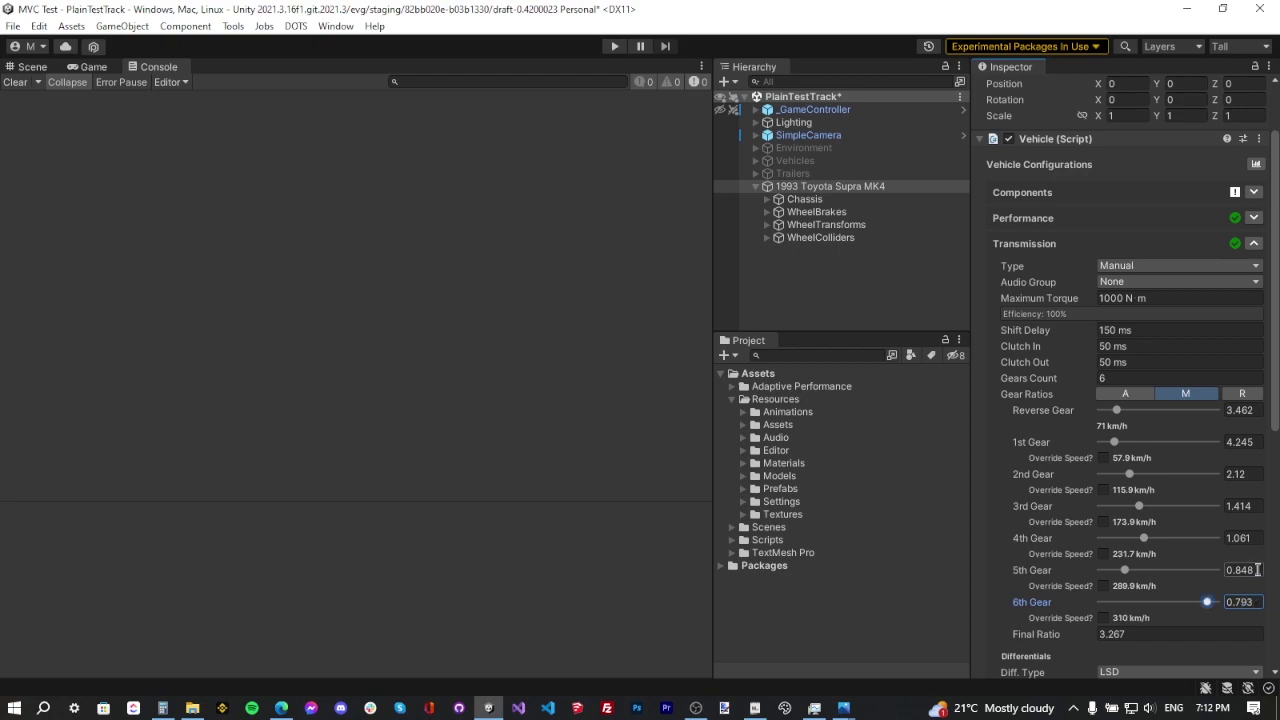
text(1)
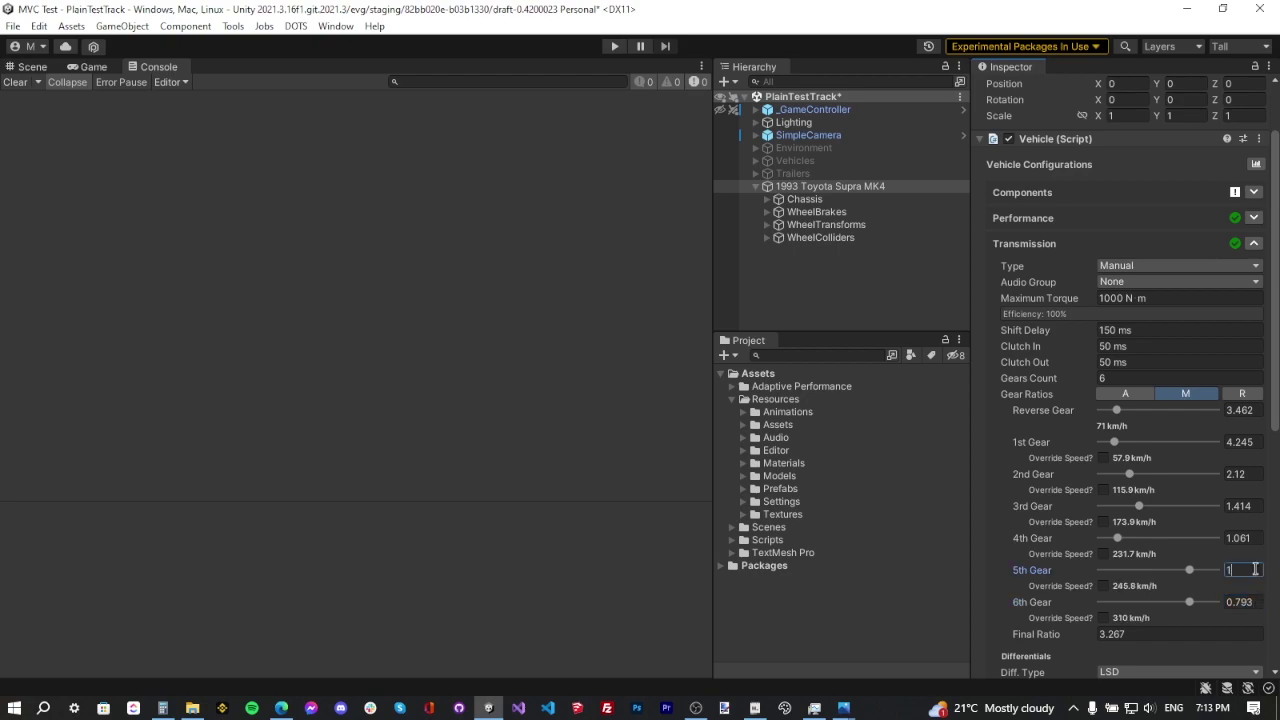
click(1241, 538)
text(1.31)
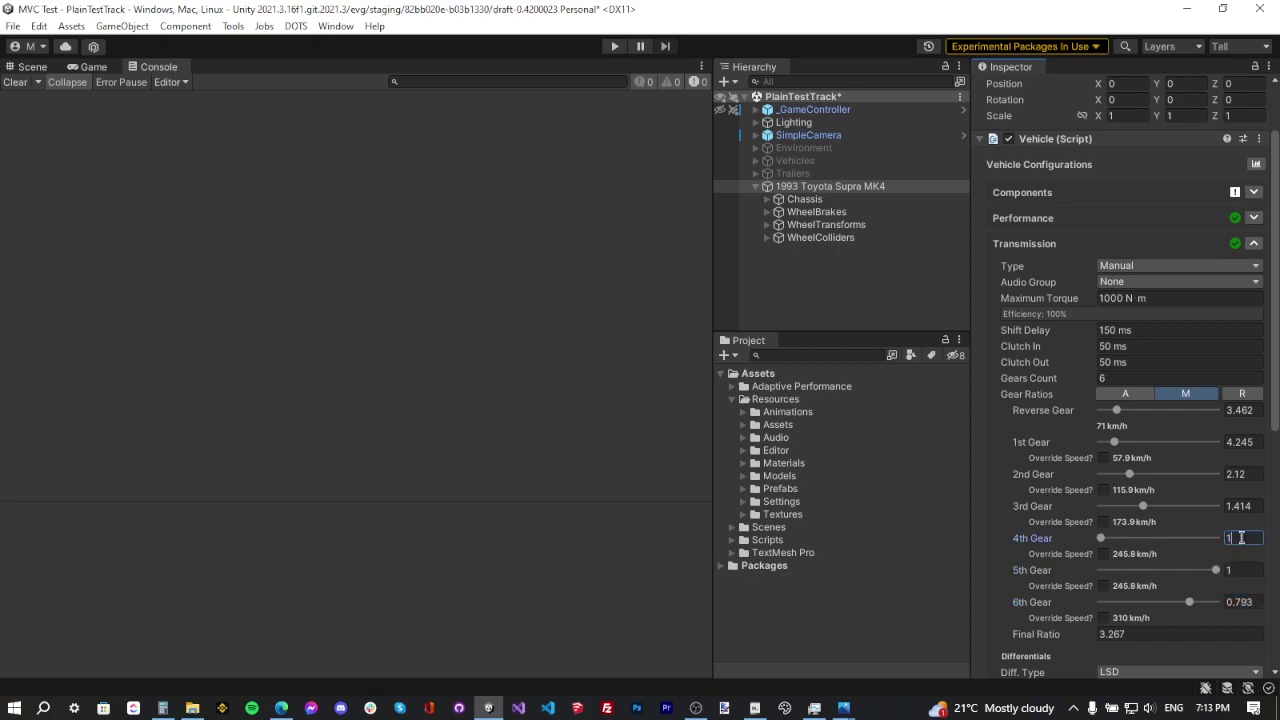
text(3)
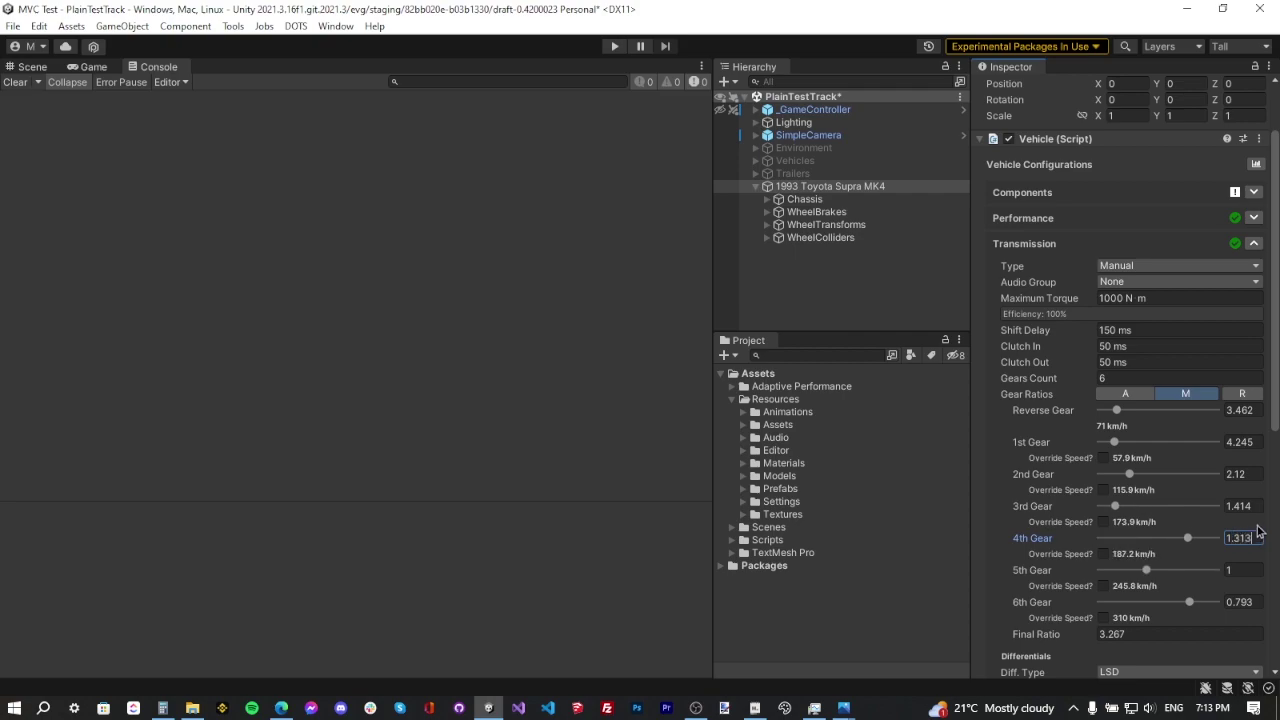
Set the gear ratios to 1.685 for 3rd, 2.36 for 2nd, 3.827 for 1st and 3.28 for reverse
click(1257, 506)
text(1.68)
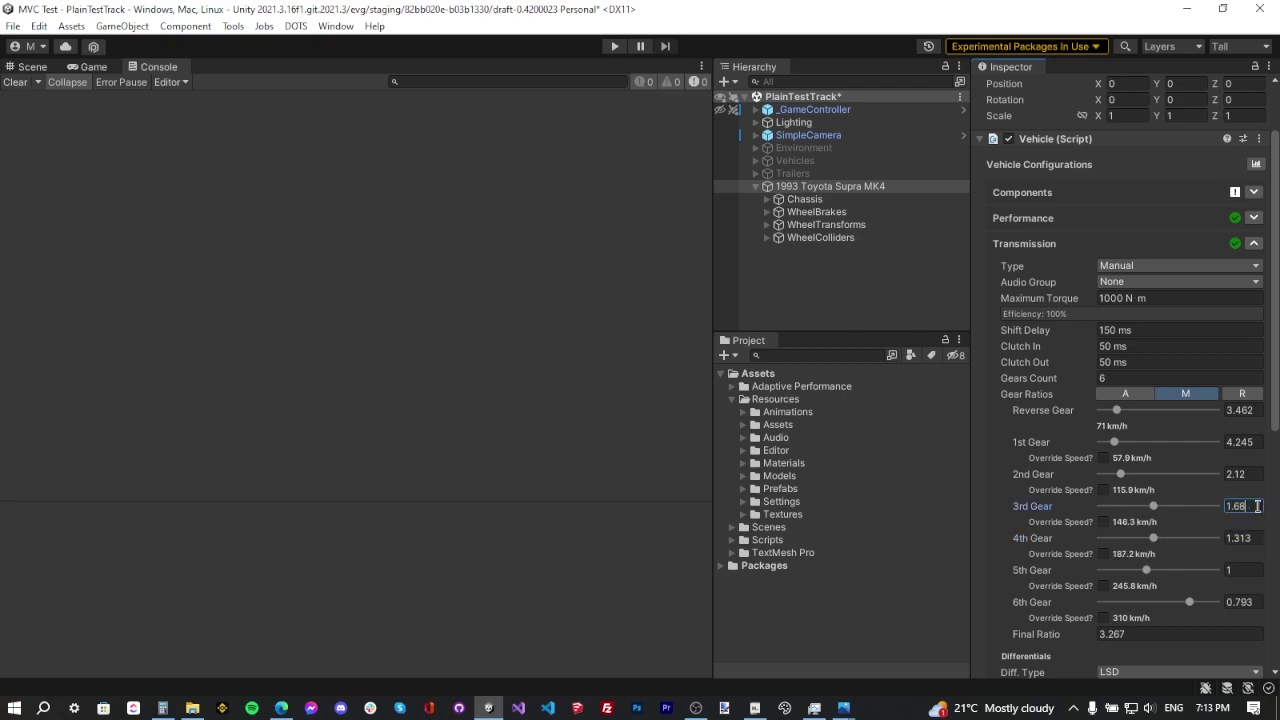
text(5)
click(1250, 473)
text(2.36)
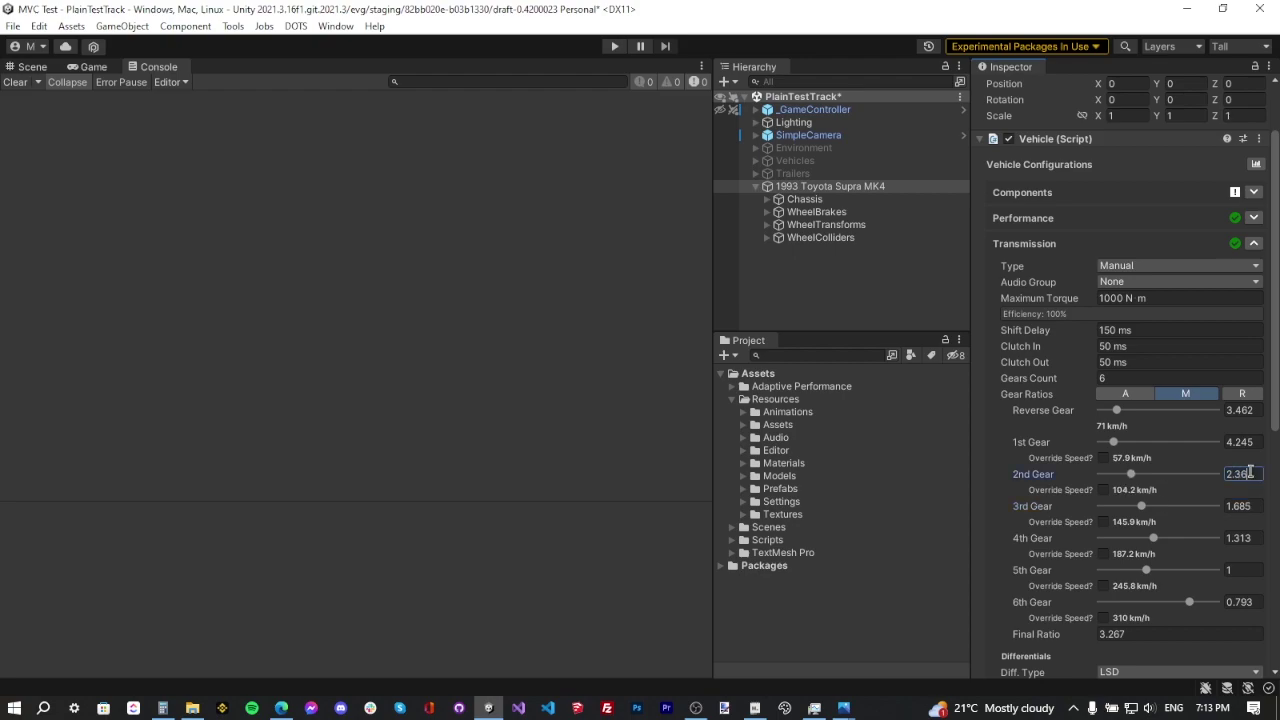
click(1254, 442)
text(3.8)
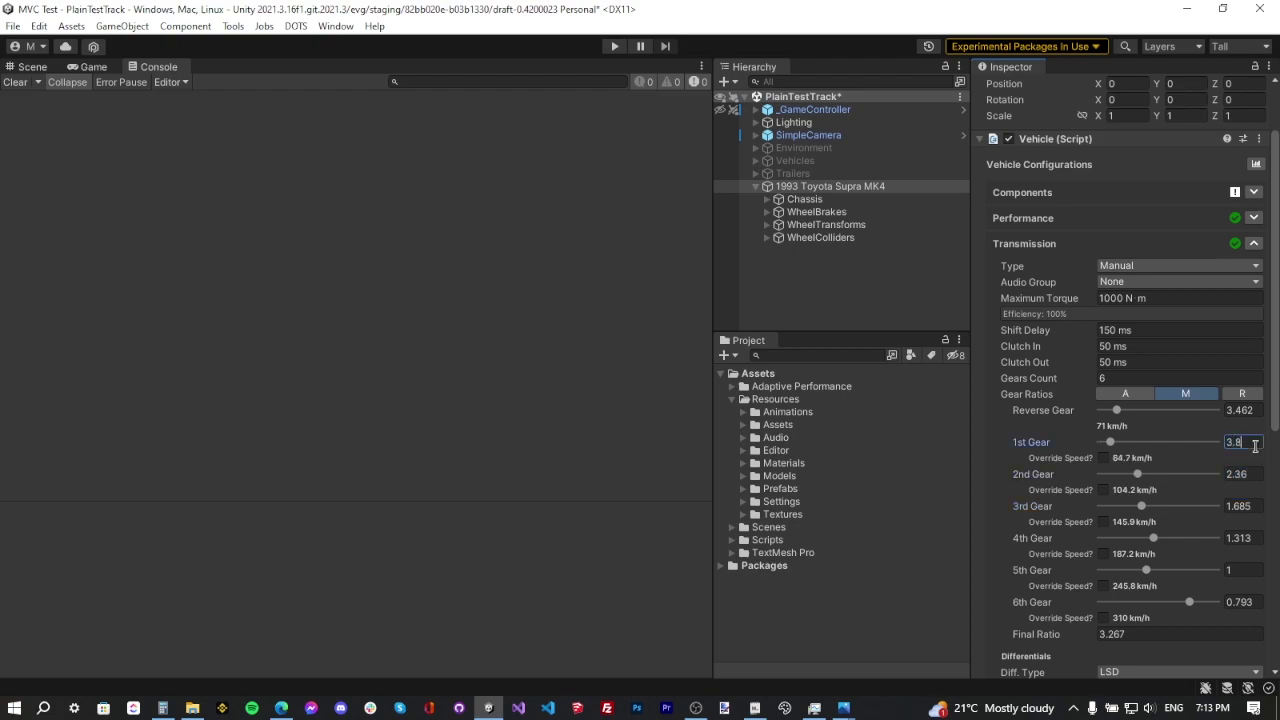
text(27)
click(1243, 410)
text(3.28)
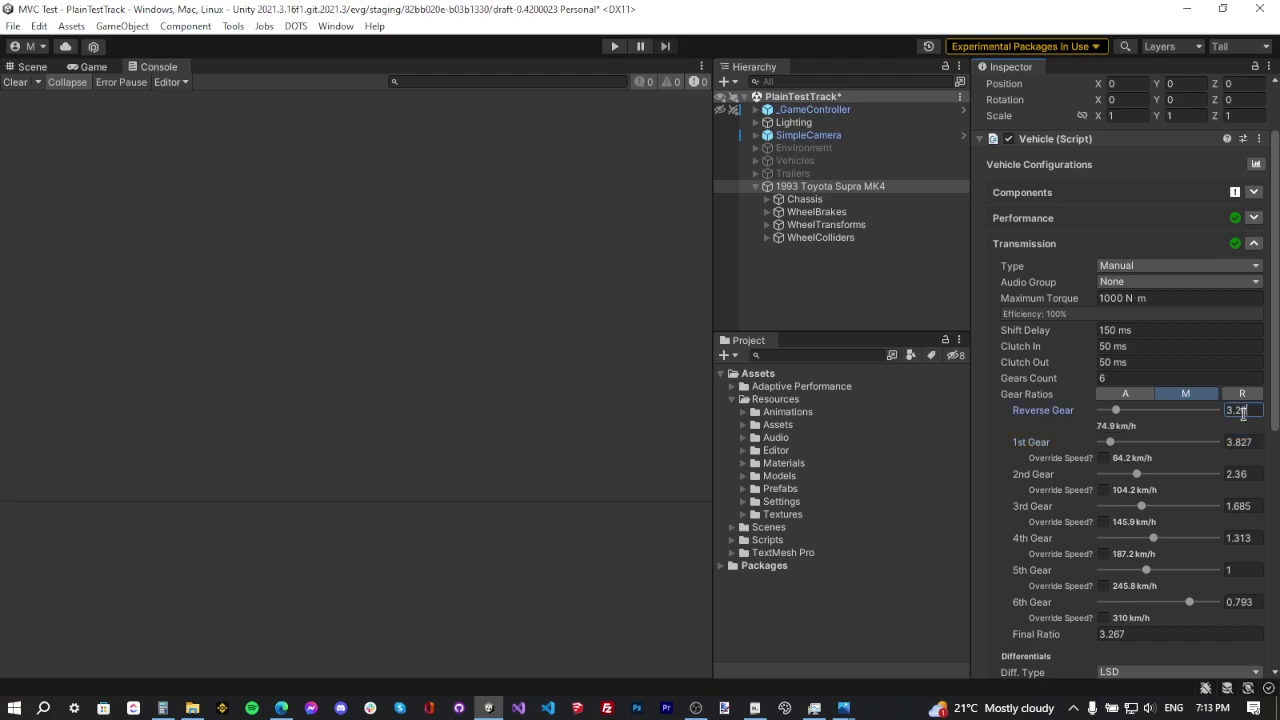
Choose LSD as the differential type and collapse the vehicle's Transmission settings
scroll(1239, 452, down, 4)
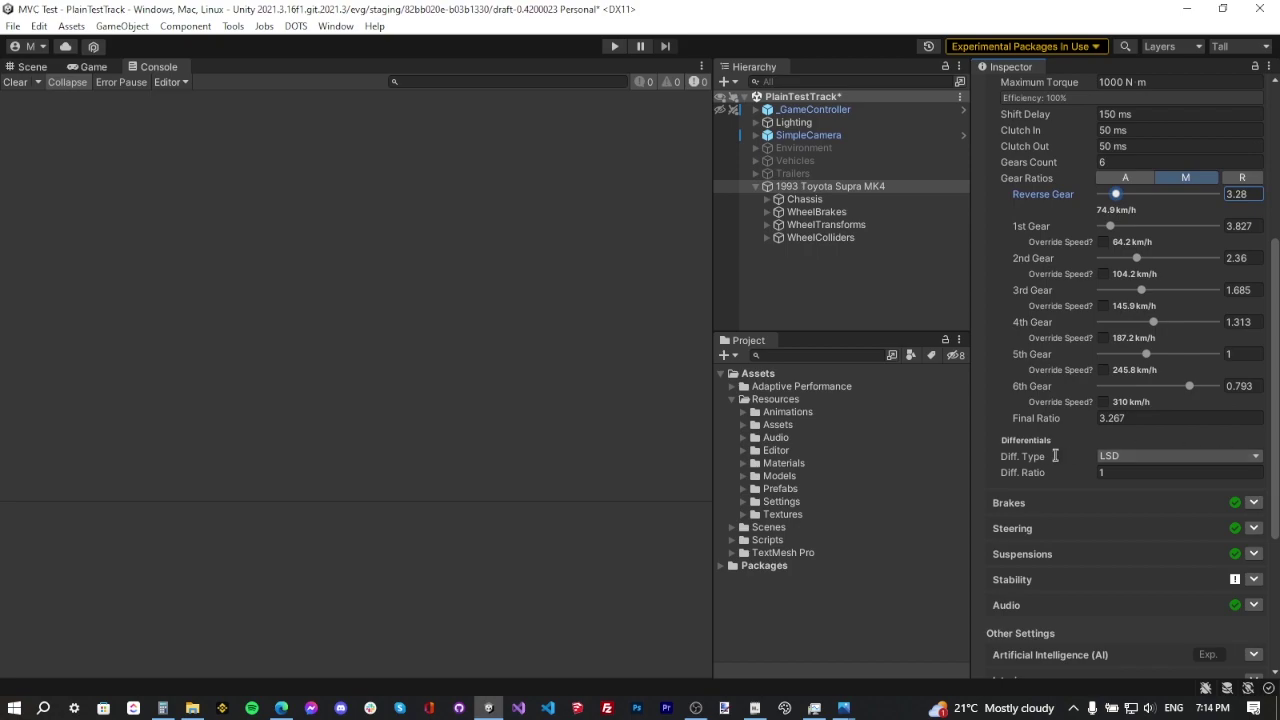
click(1126, 456)
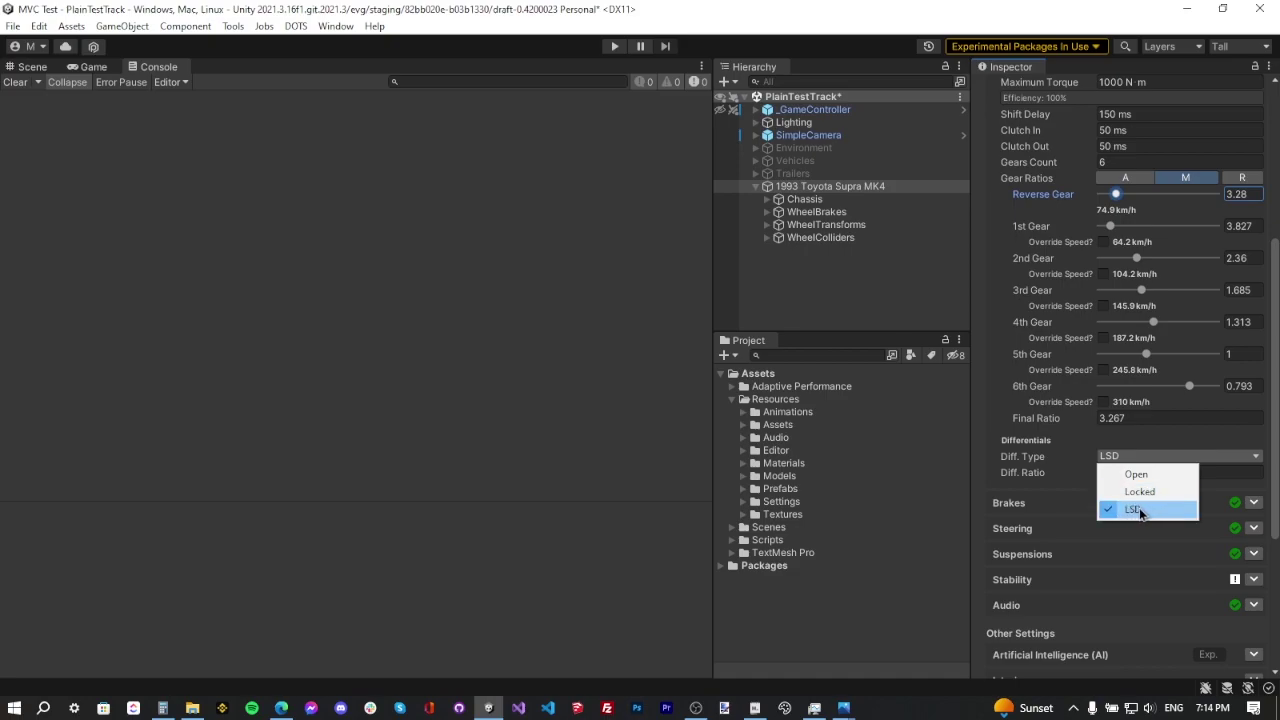
click(1134, 510)
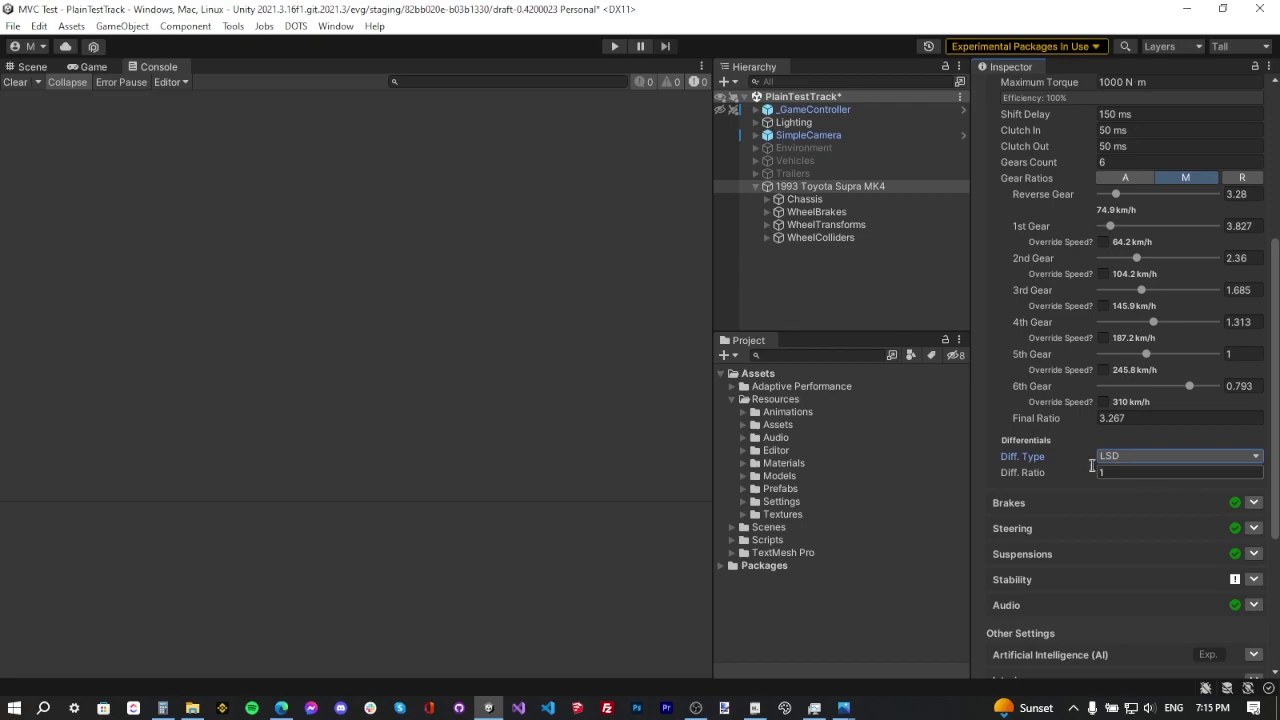
scroll(1134, 468, up, 5)
click(1253, 287)
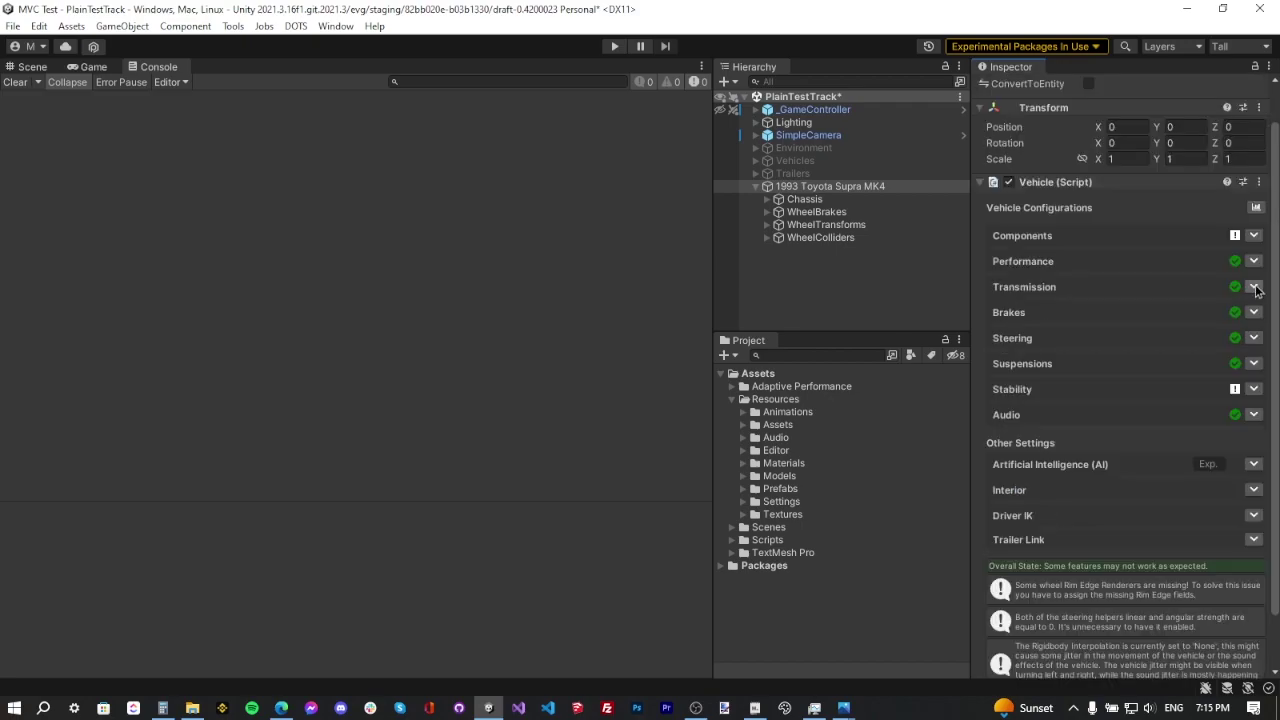
Expand the vehicle's Brakes settings and give the front brakes a 302 mm diameter and a friction of 0.85
click(1253, 312)
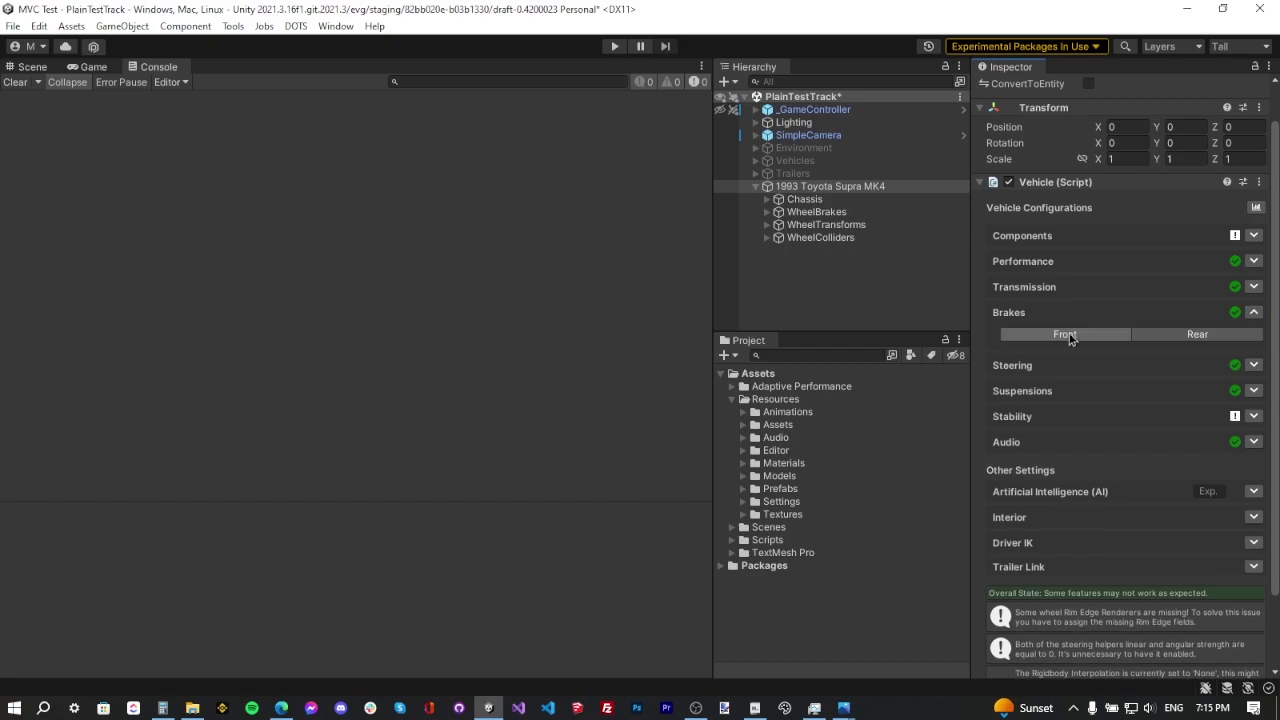
click(1066, 335)
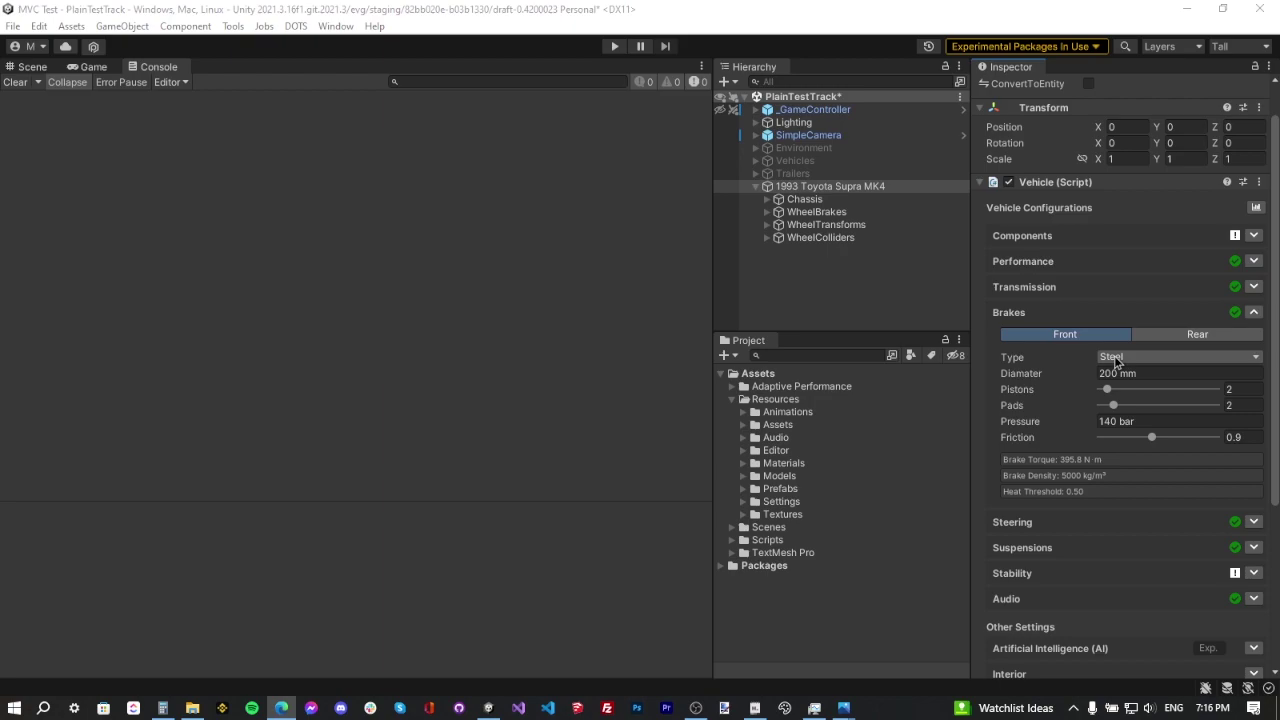
click(1161, 372)
text(302)
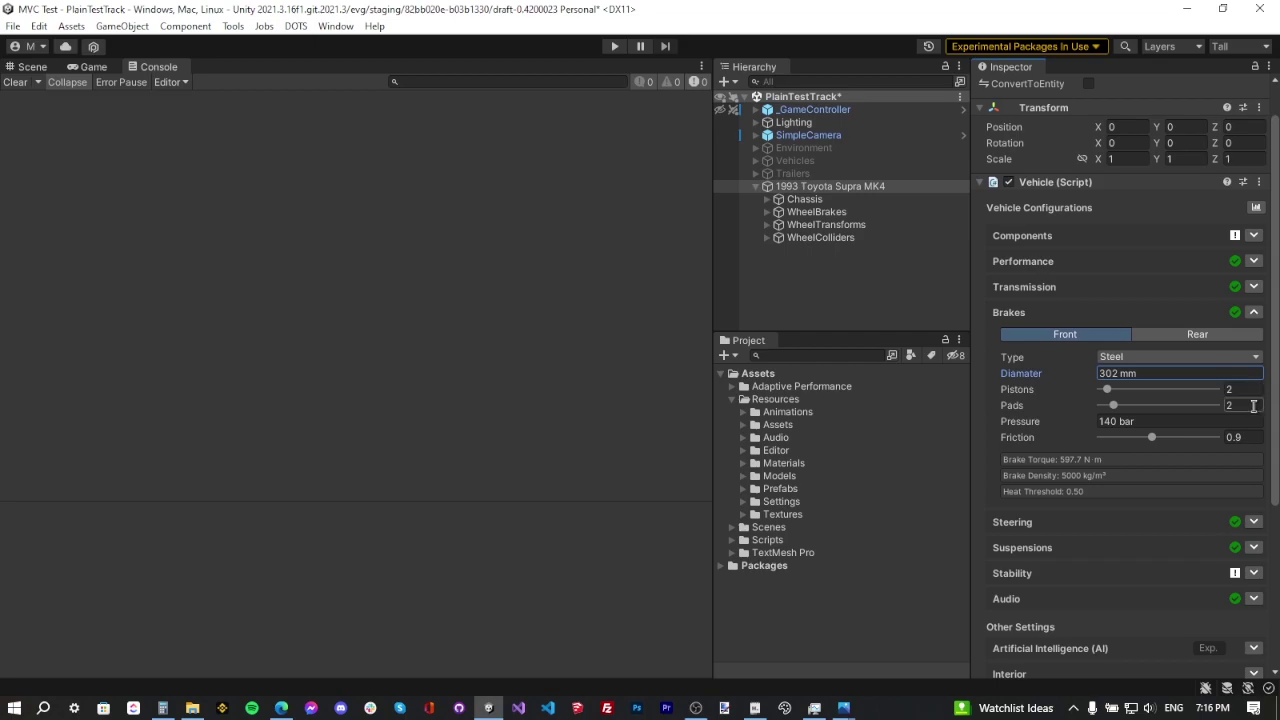
mouse_move(1022, 428)
click(1250, 437)
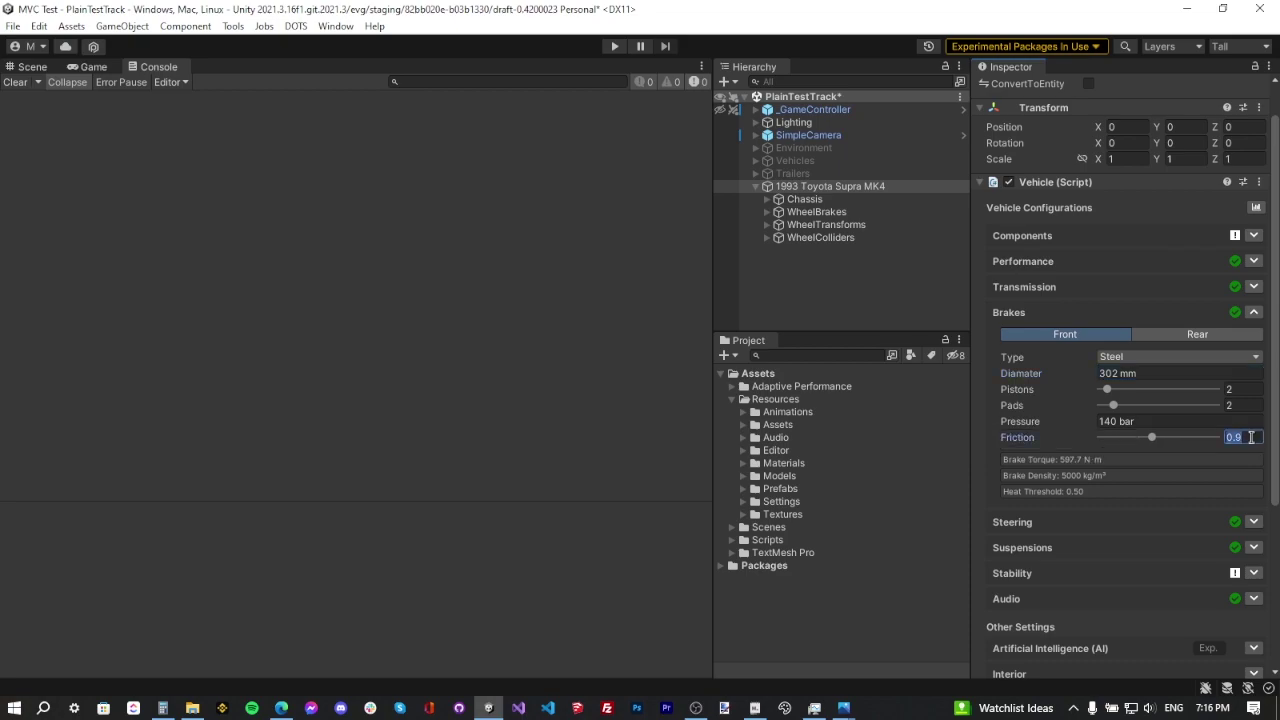
key(BackSpace)
text(0.85)
Give the rear brakes a 291 mm diameter and 0.85 friction, then collapse the Brakes settings and save the scene
click(1197, 334)
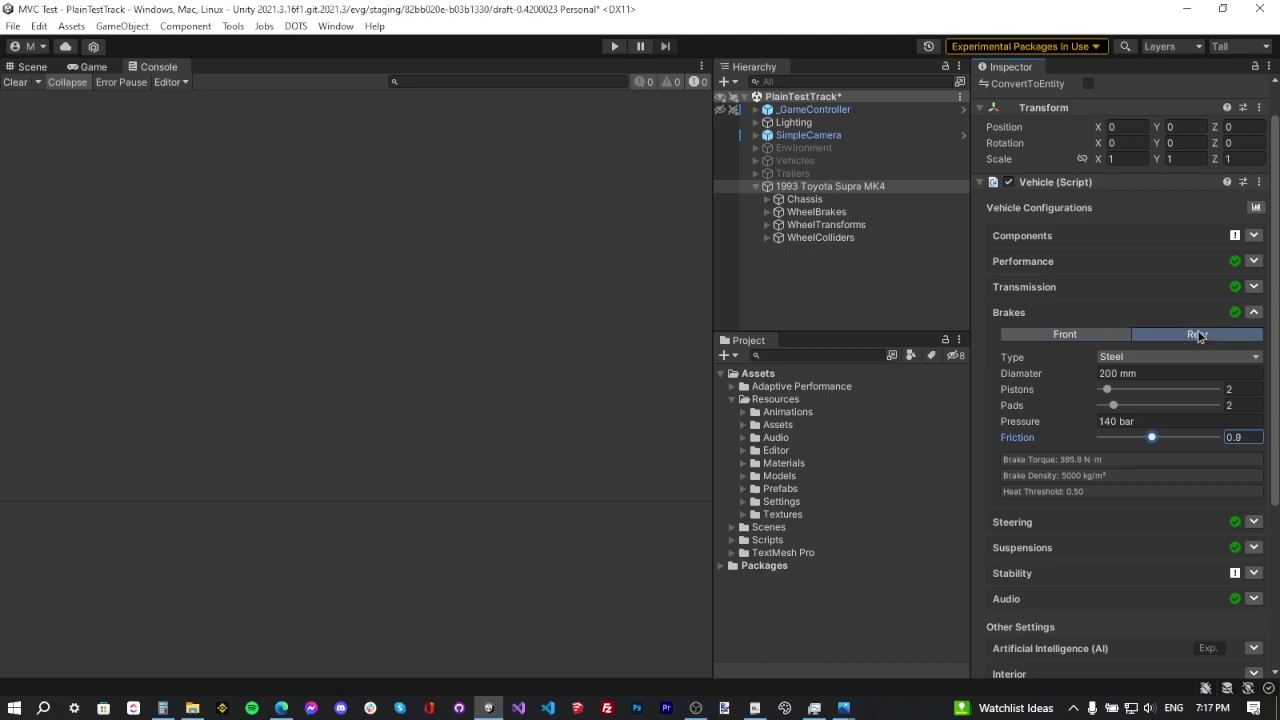
click(1160, 372)
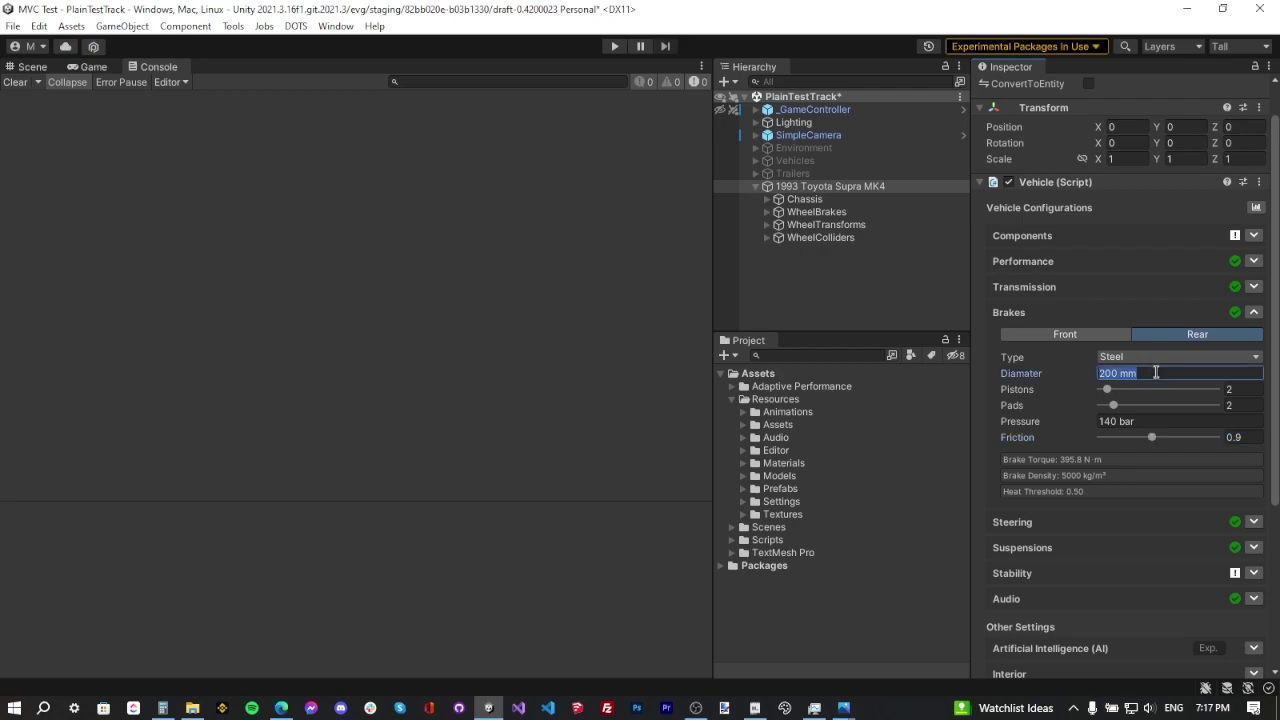
text(291)
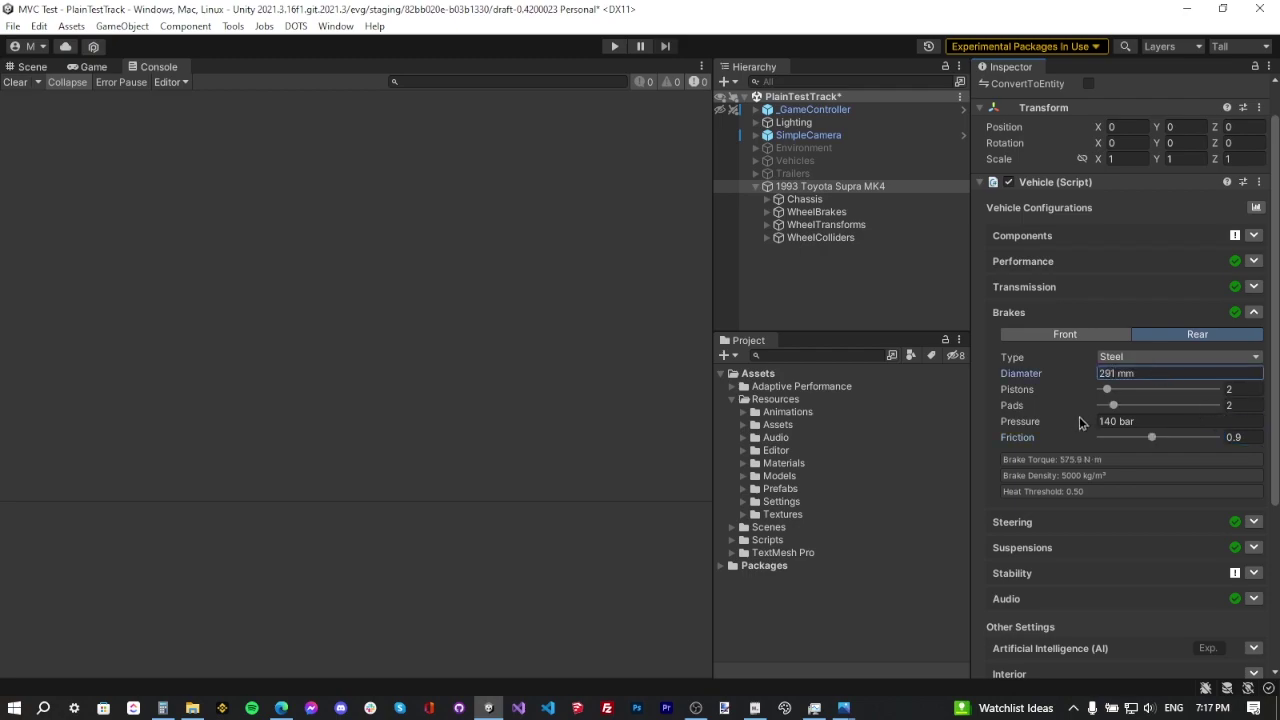
click(1251, 437)
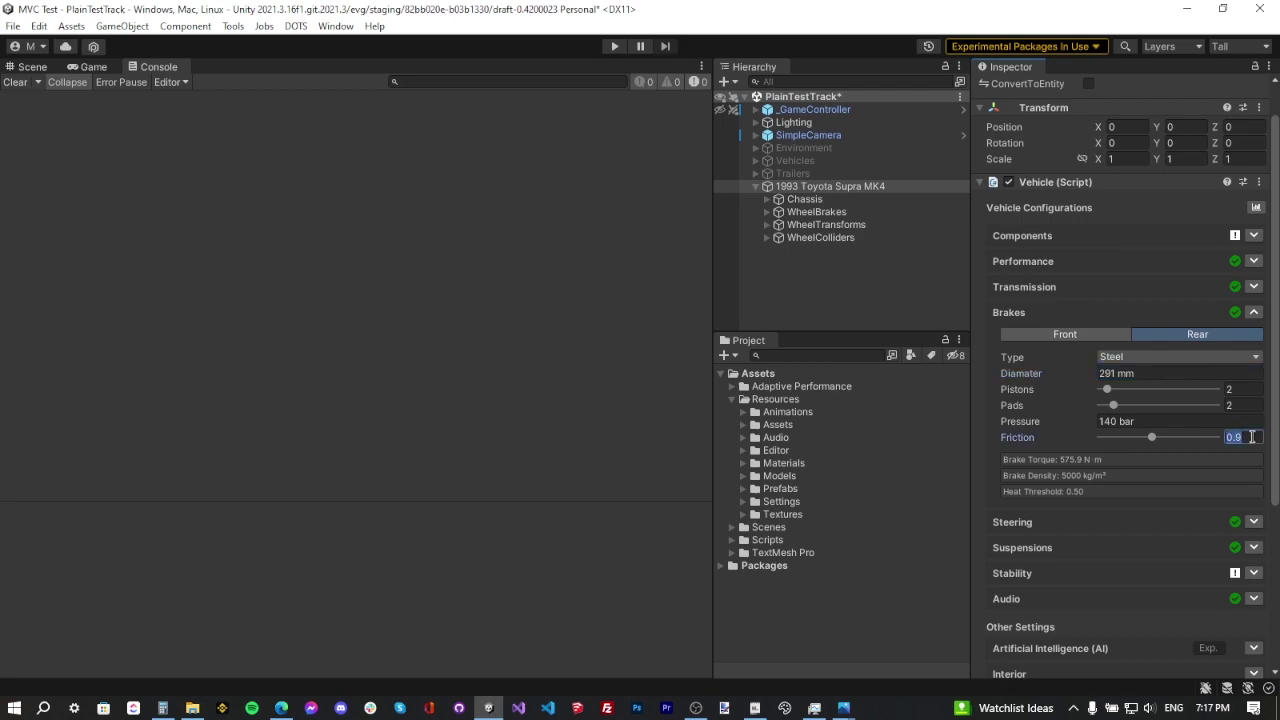
text(0.85)
click(1254, 314)
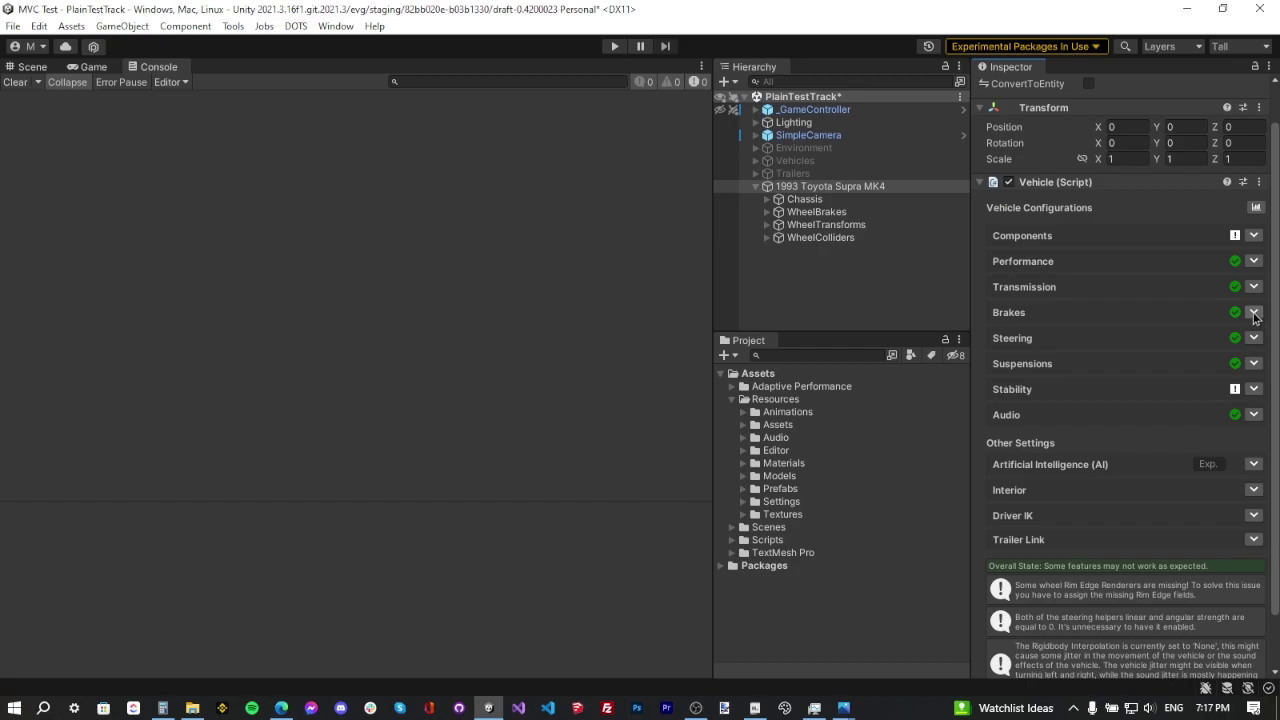
key(ctrl+s)
Expand the vehicle's Steering settings and set the maximum steer angle to 42
click(1255, 339)
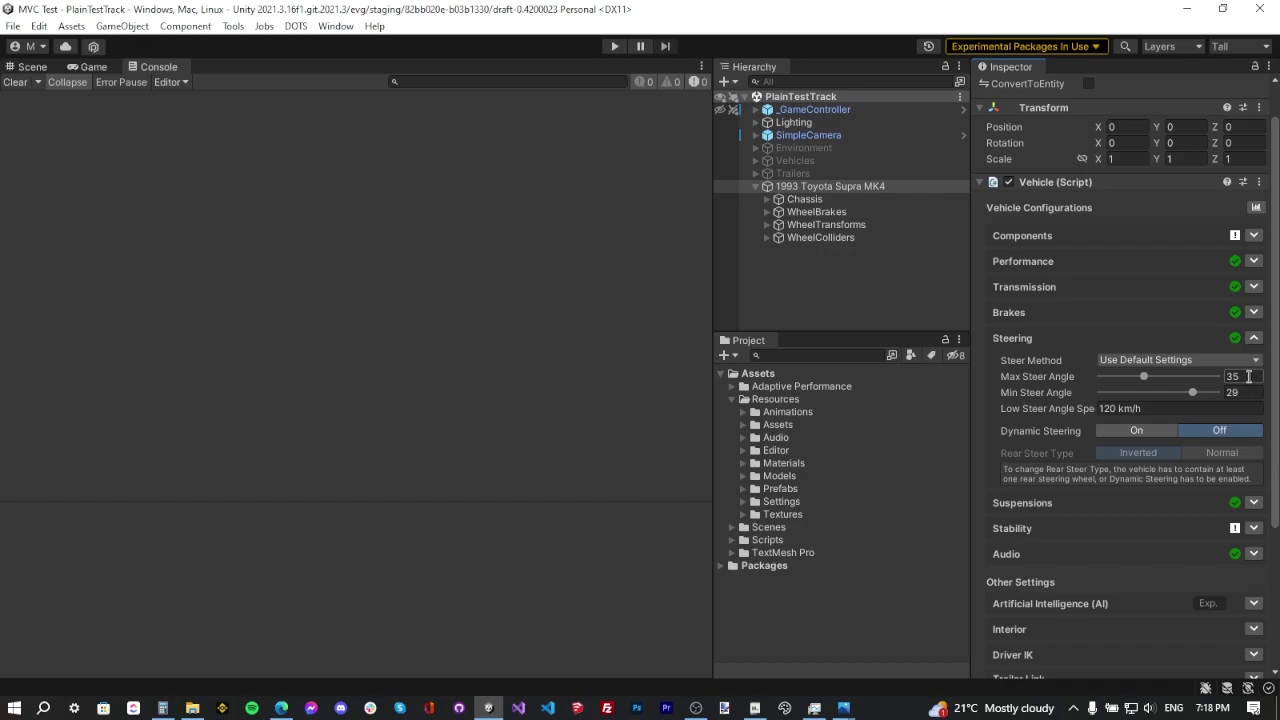
drag(1143, 376, 1148, 376)
text(42)
key(Return)
text(35)
key(Return)
Show the car's rear wheels in the Scene view and turn dynamic steering off
click(32, 66)
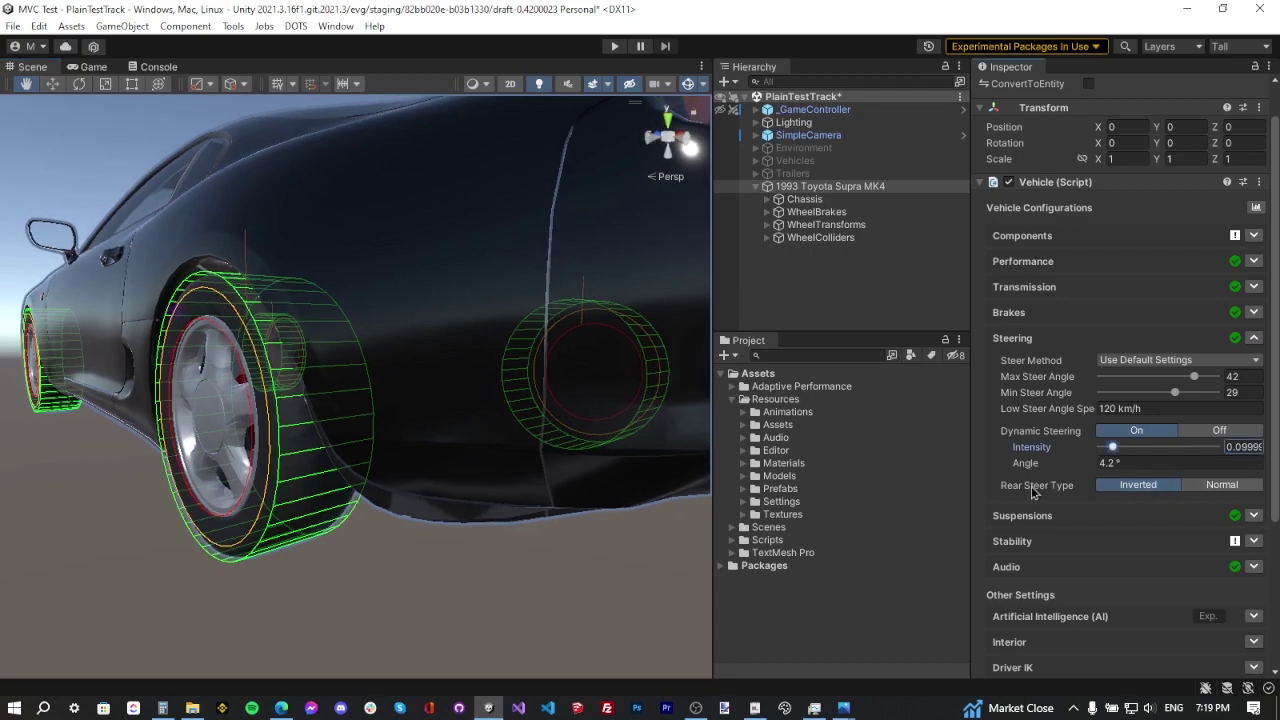
alt+click(612, 366)
click(1222, 484)
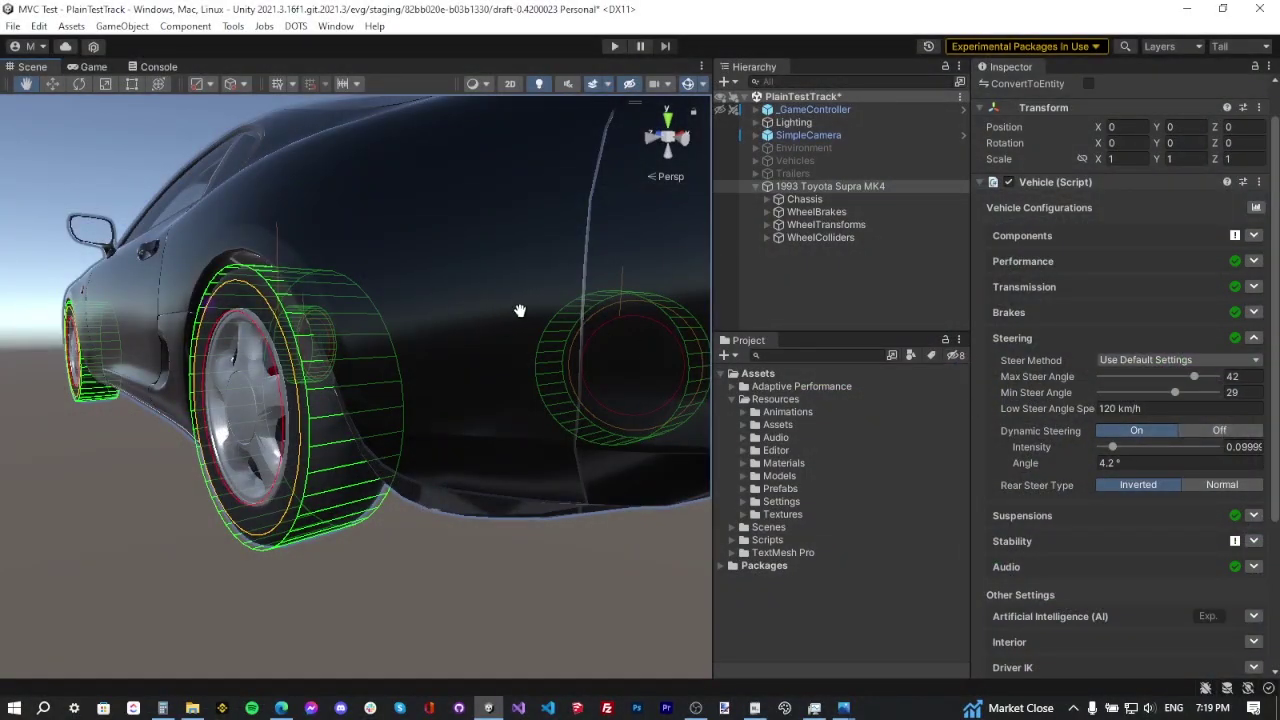
click(1203, 433)
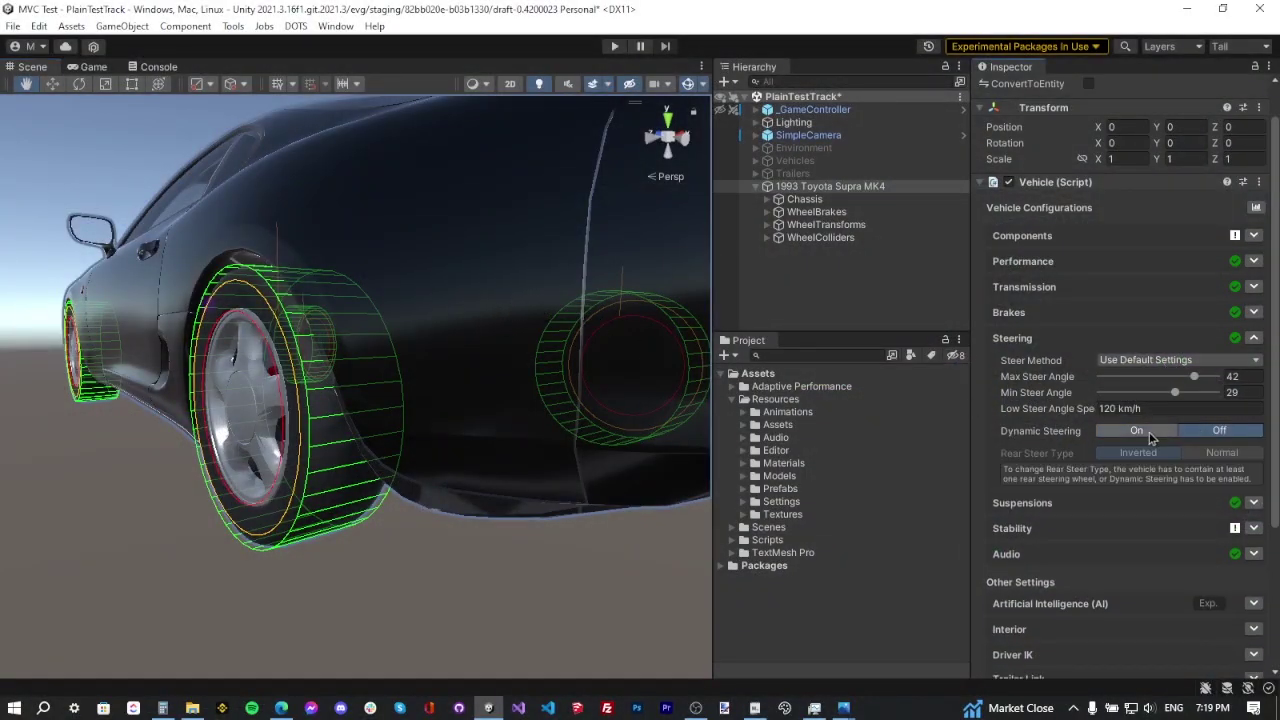
Collapse the Steering settings, expand Suspensions, and give the front suspension a length of 170 mm and a target of 79.5 mm
click(1253, 338)
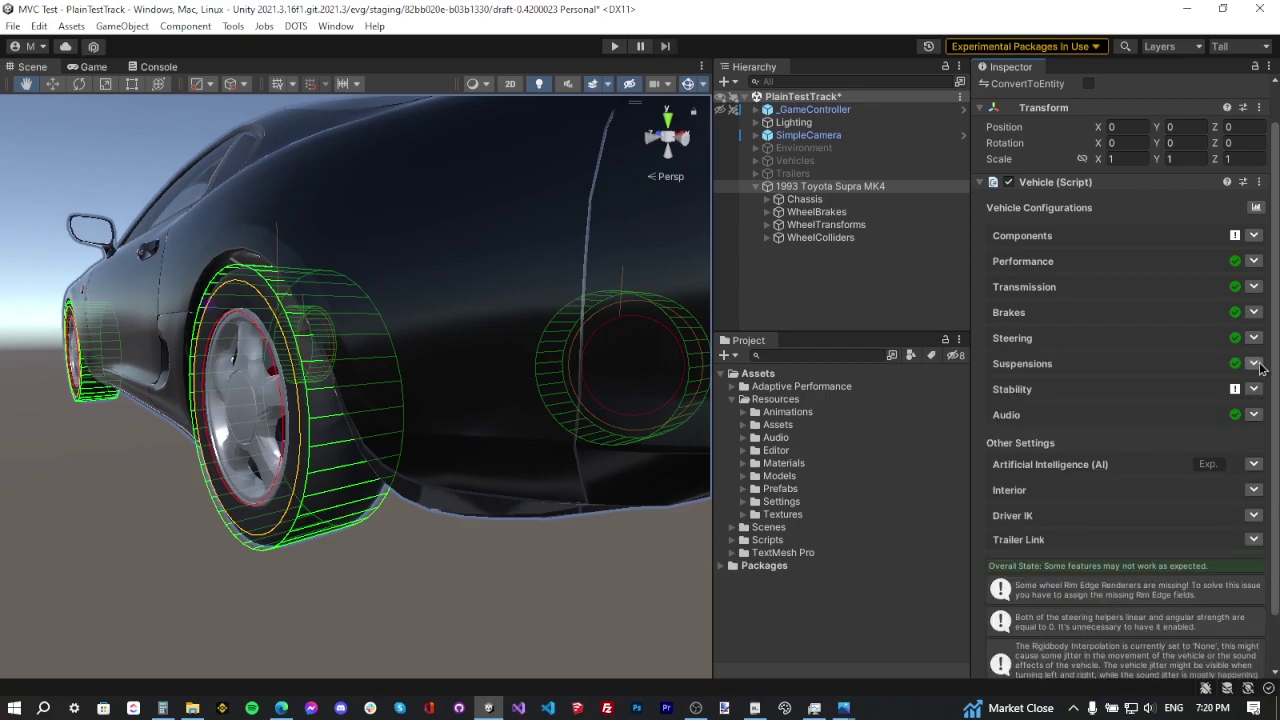
click(1254, 364)
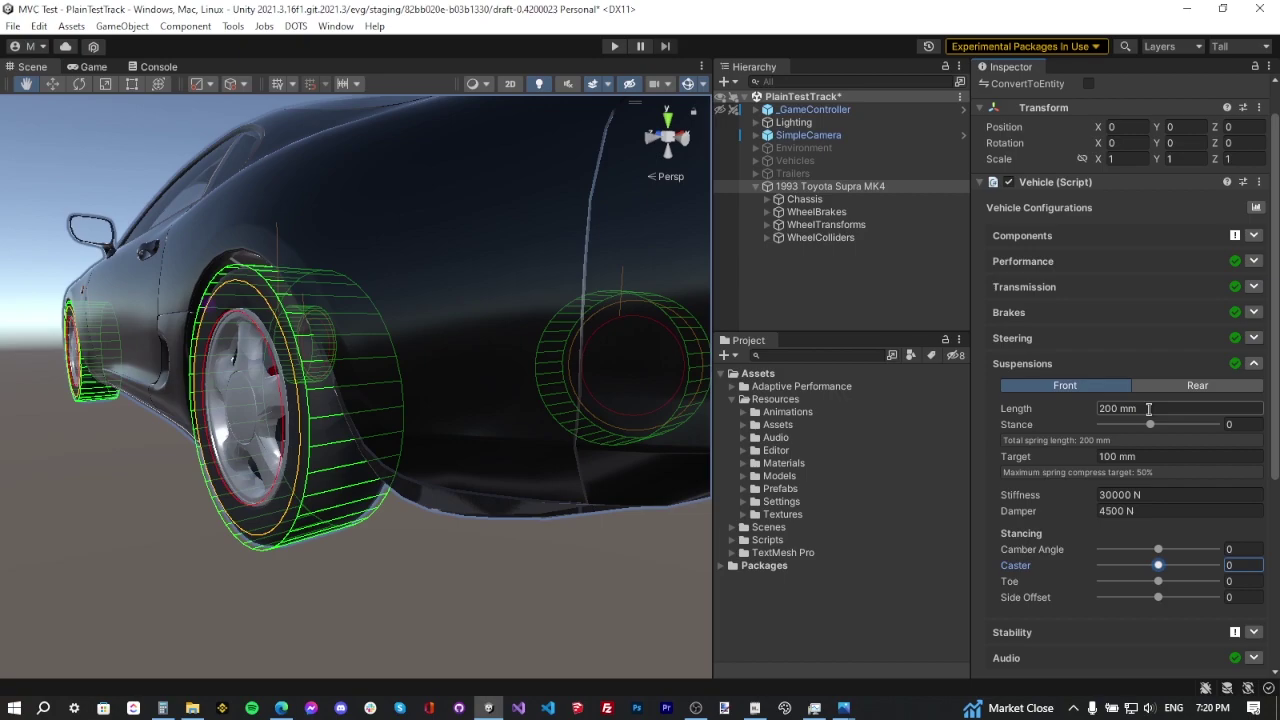
click(1149, 408)
text(170)
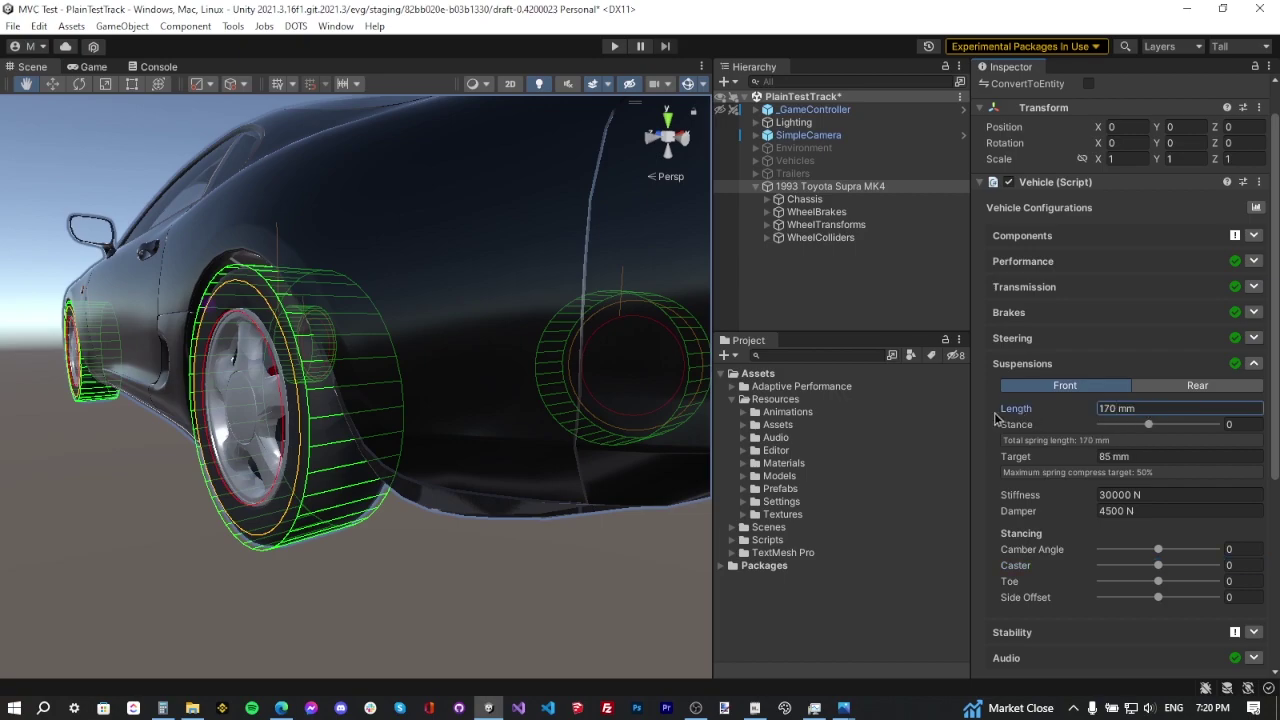
click(1148, 426)
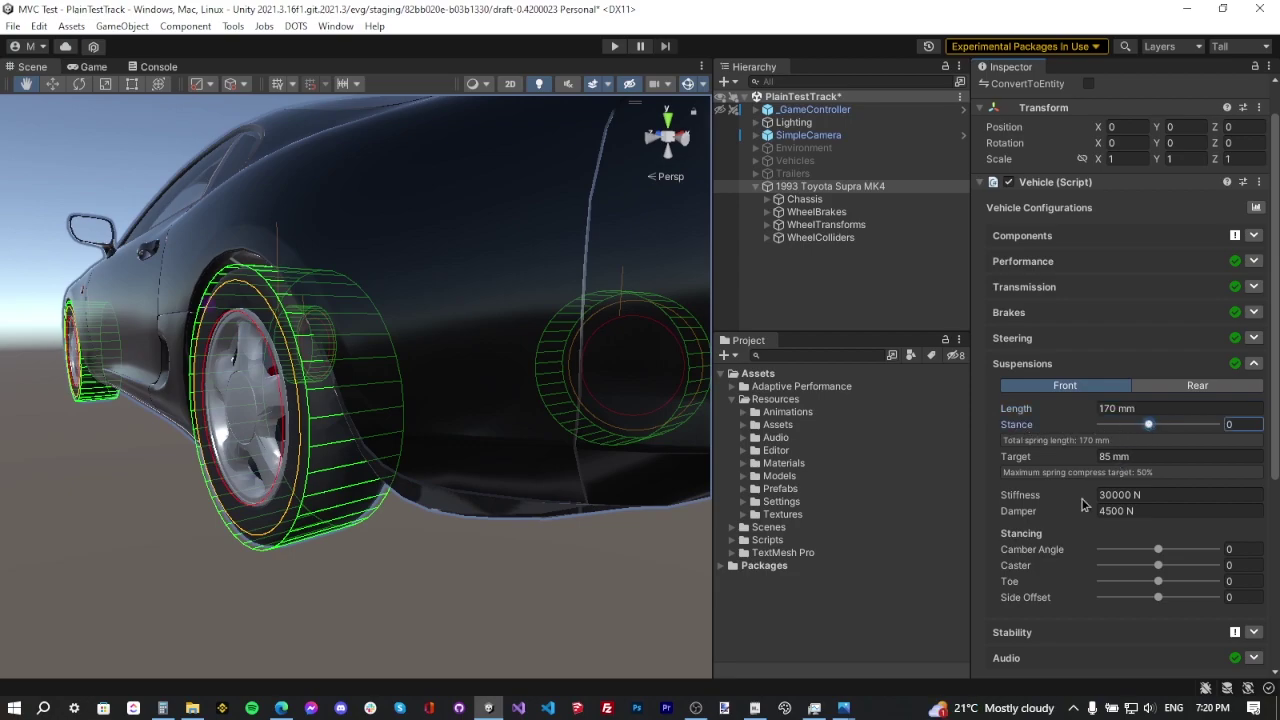
click(1148, 456)
text(79.5)
key(Return)
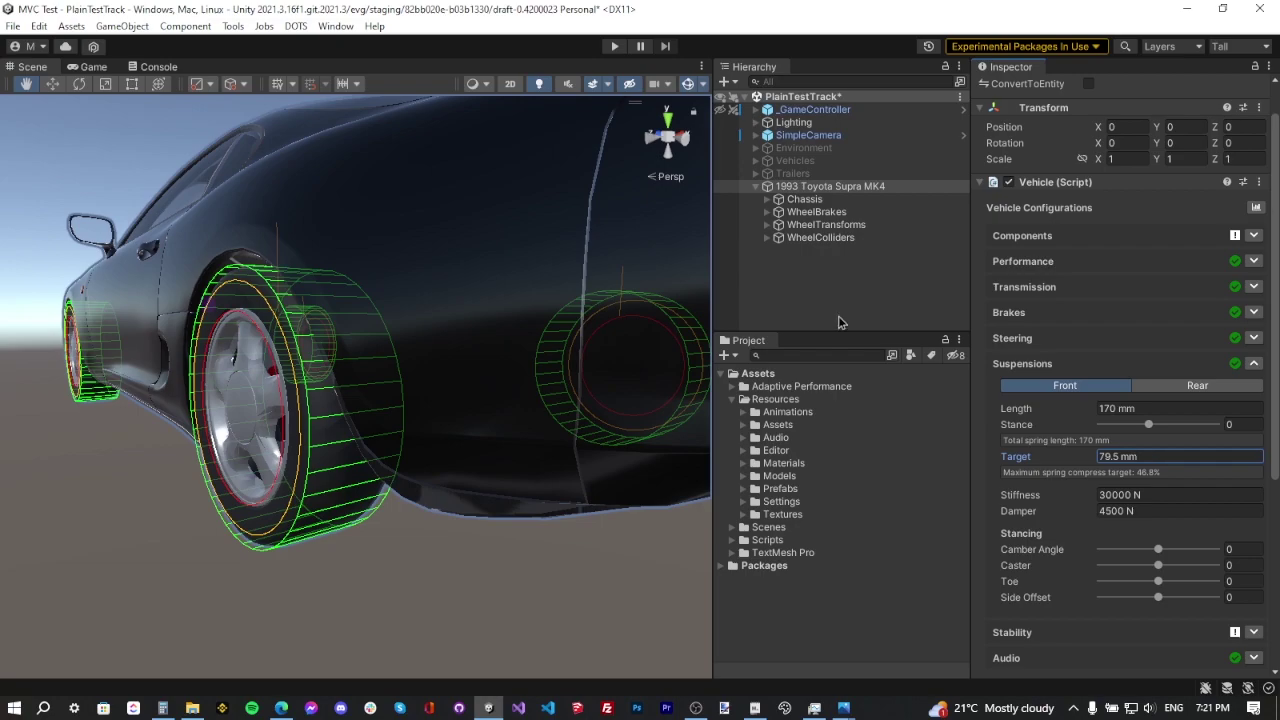
Switch the spring target measurement in the MVC editor's general settings to Percentage and back to Length
click(233, 26)
mouse_move(350, 67)
click(455, 68)
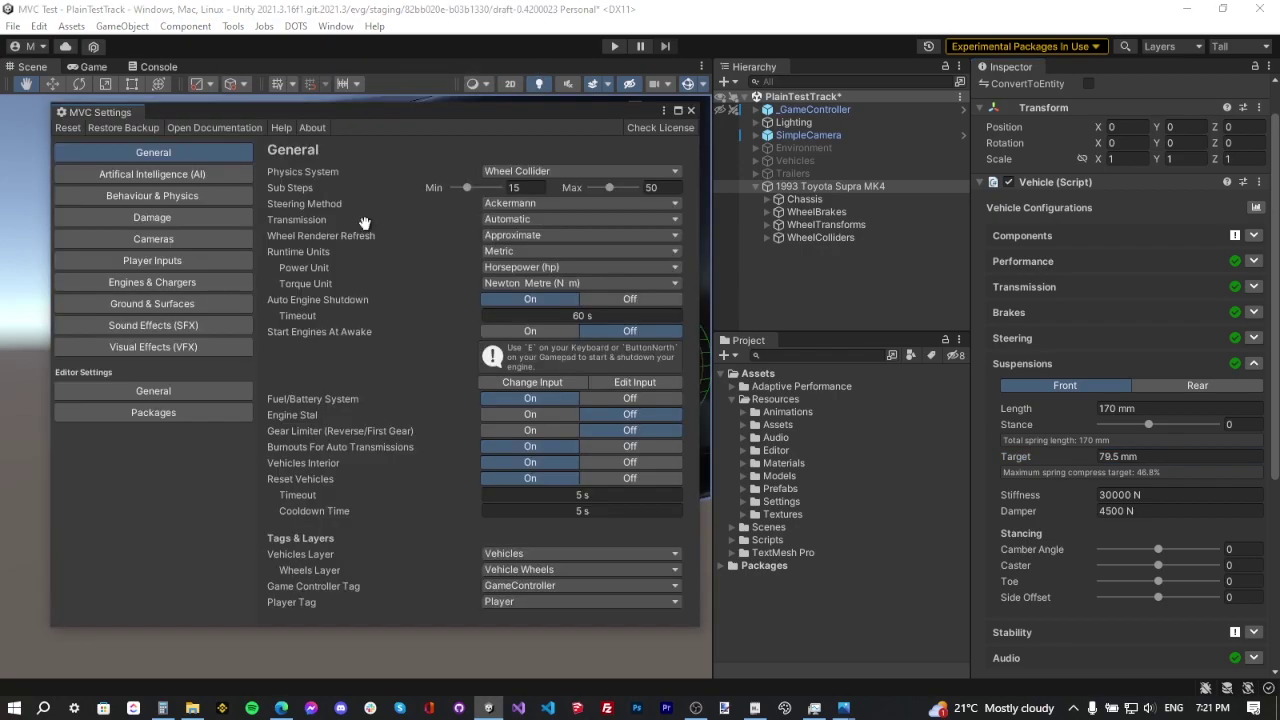
click(156, 391)
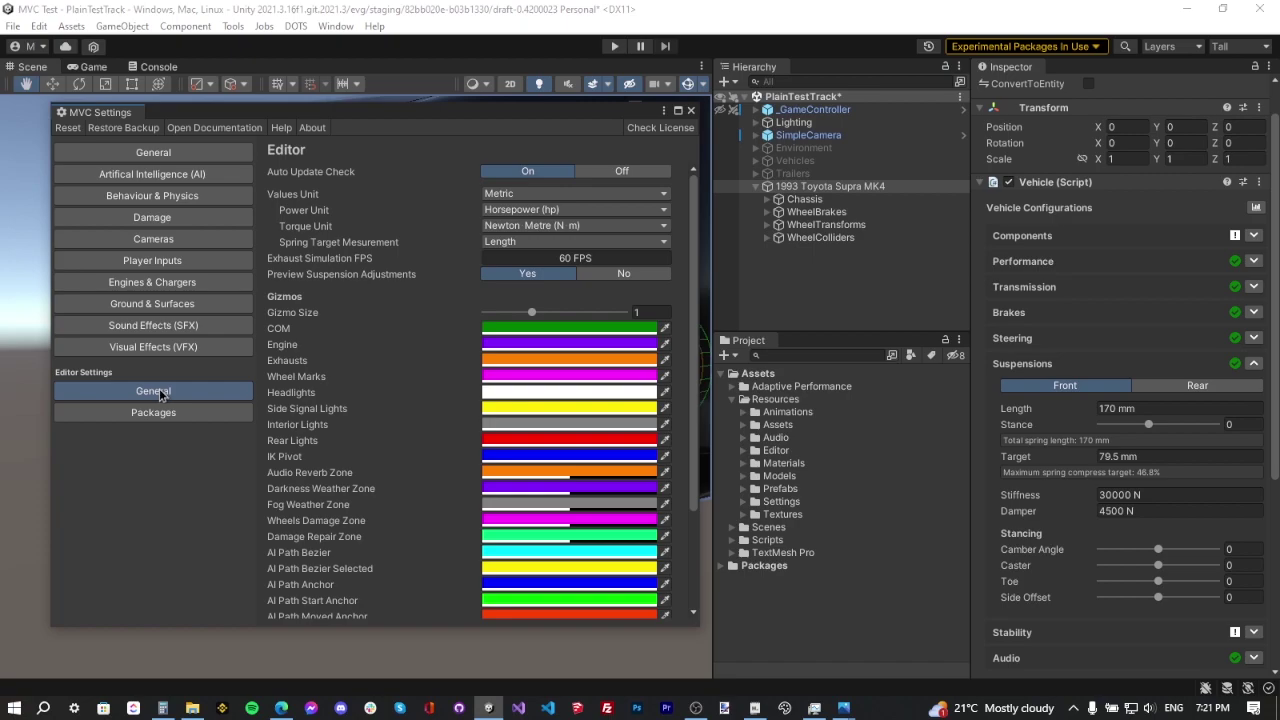
click(535, 242)
click(533, 261)
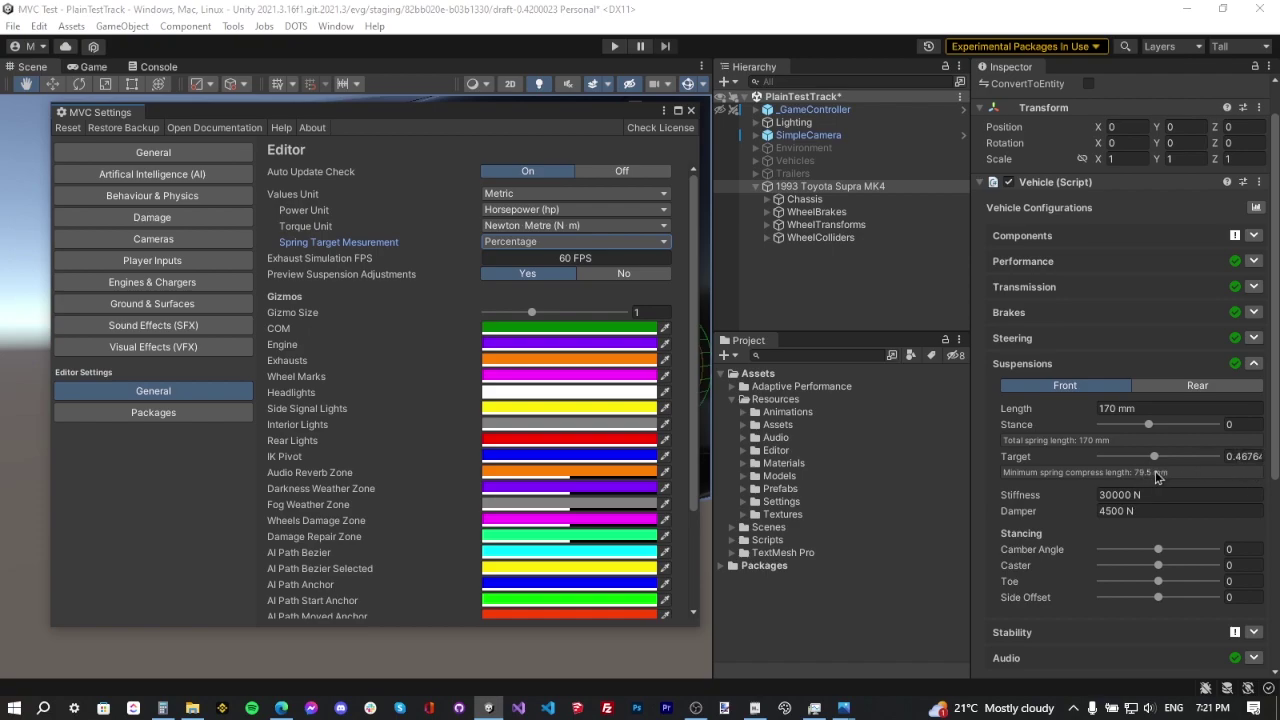
click(535, 242)
click(520, 278)
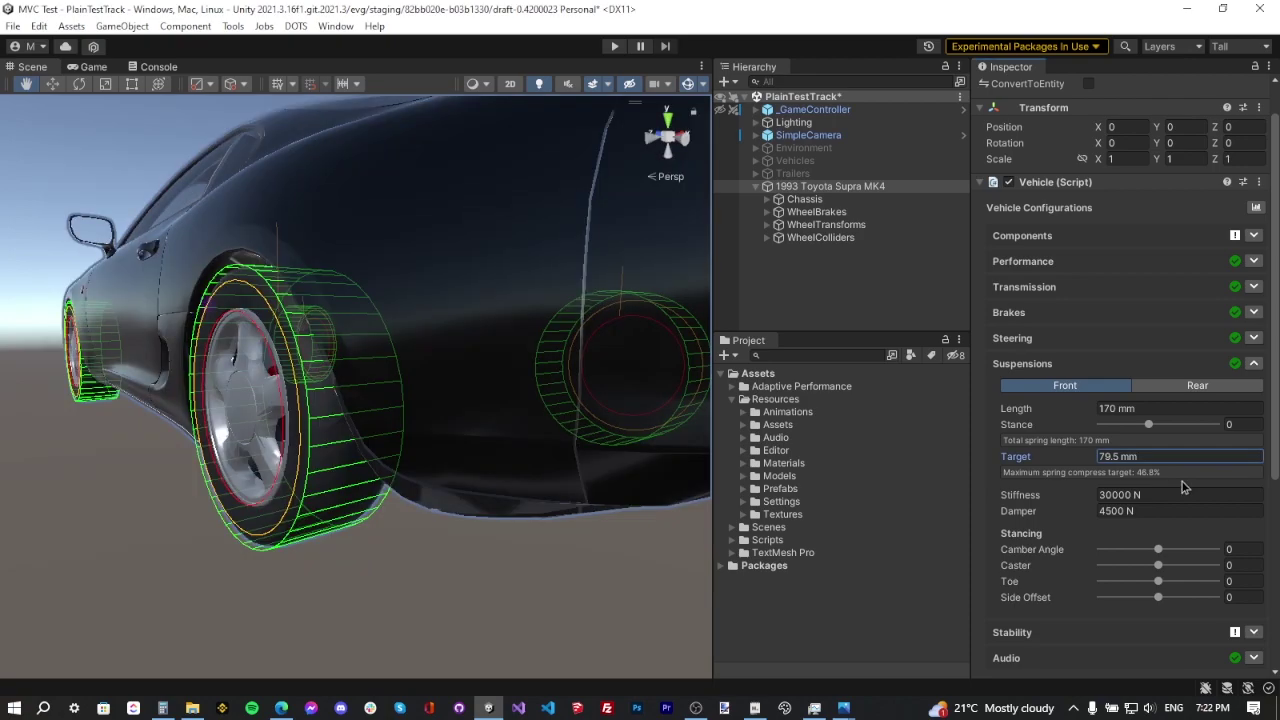
Set the front suspension's stiffness to 43144.7 N and its damper to 2705.2 N
click(1165, 457)
click(1176, 497)
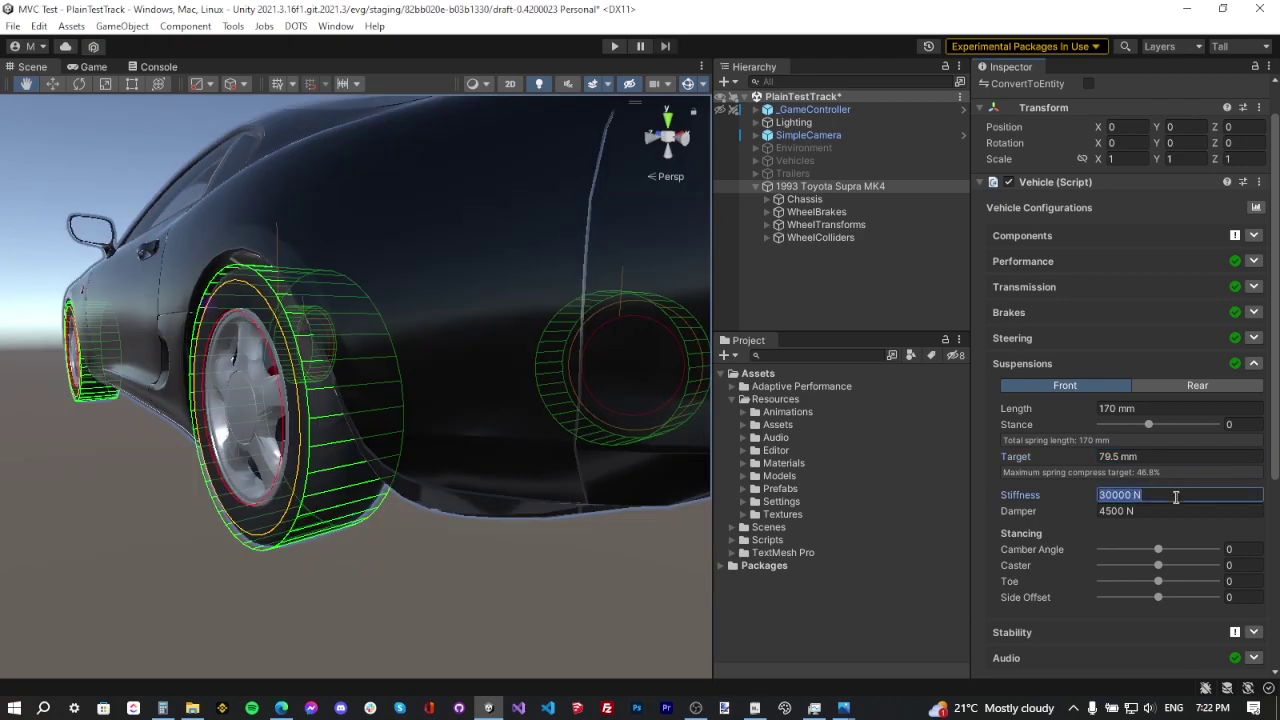
key(BackSpace)
text(43144.7)
click(1165, 510)
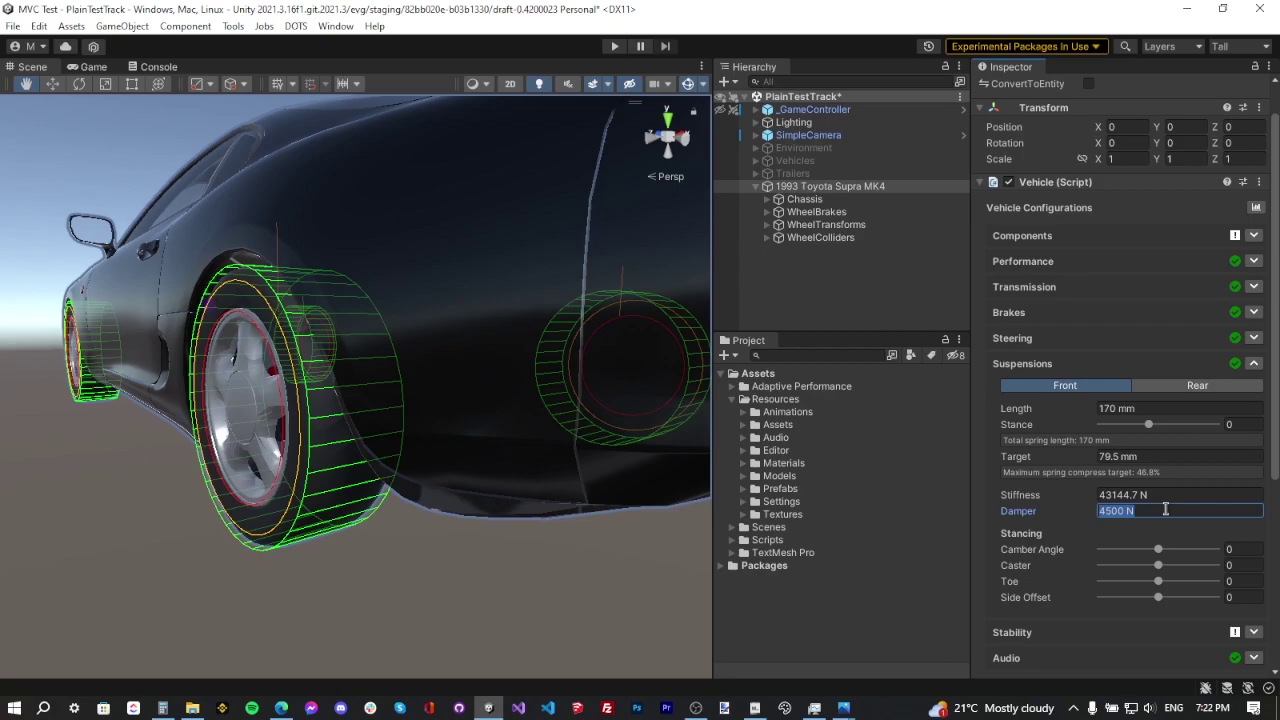
text(2705.2)
key(Return)
Set the front wheels' camber angle to -1 and their caster to 5
click(1247, 548)
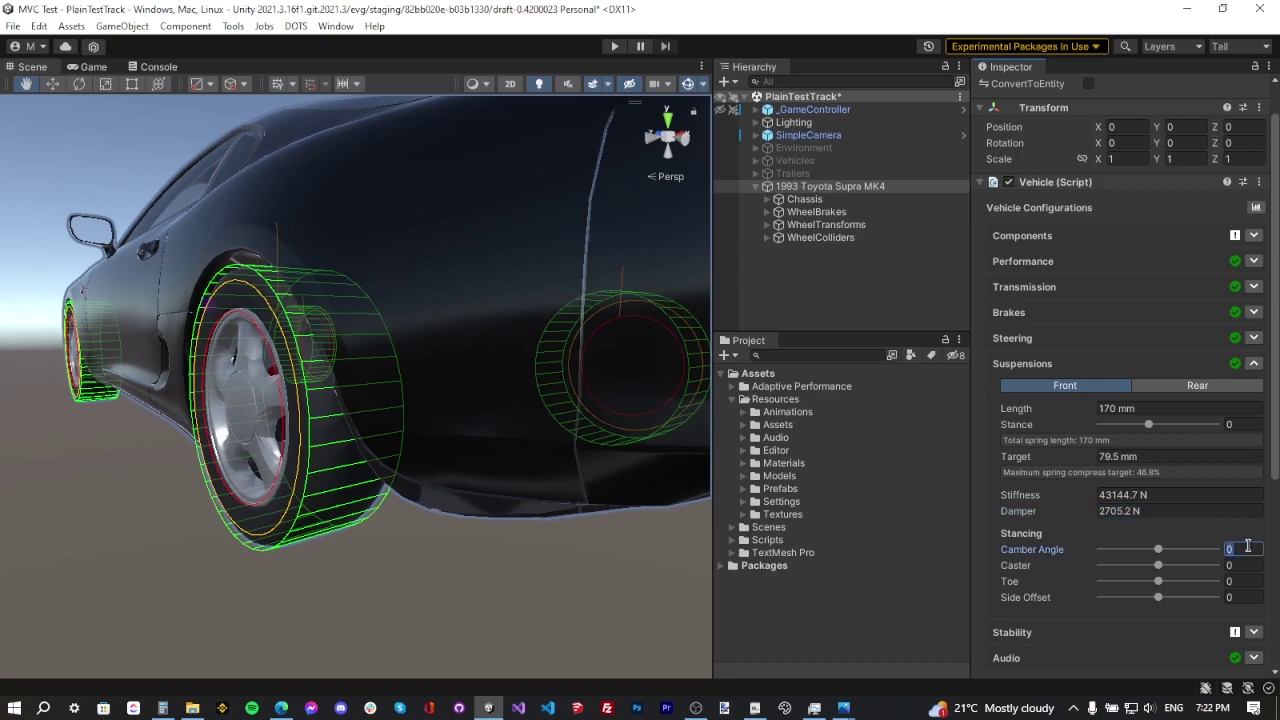
text(-1)
click(1247, 565)
text(5)
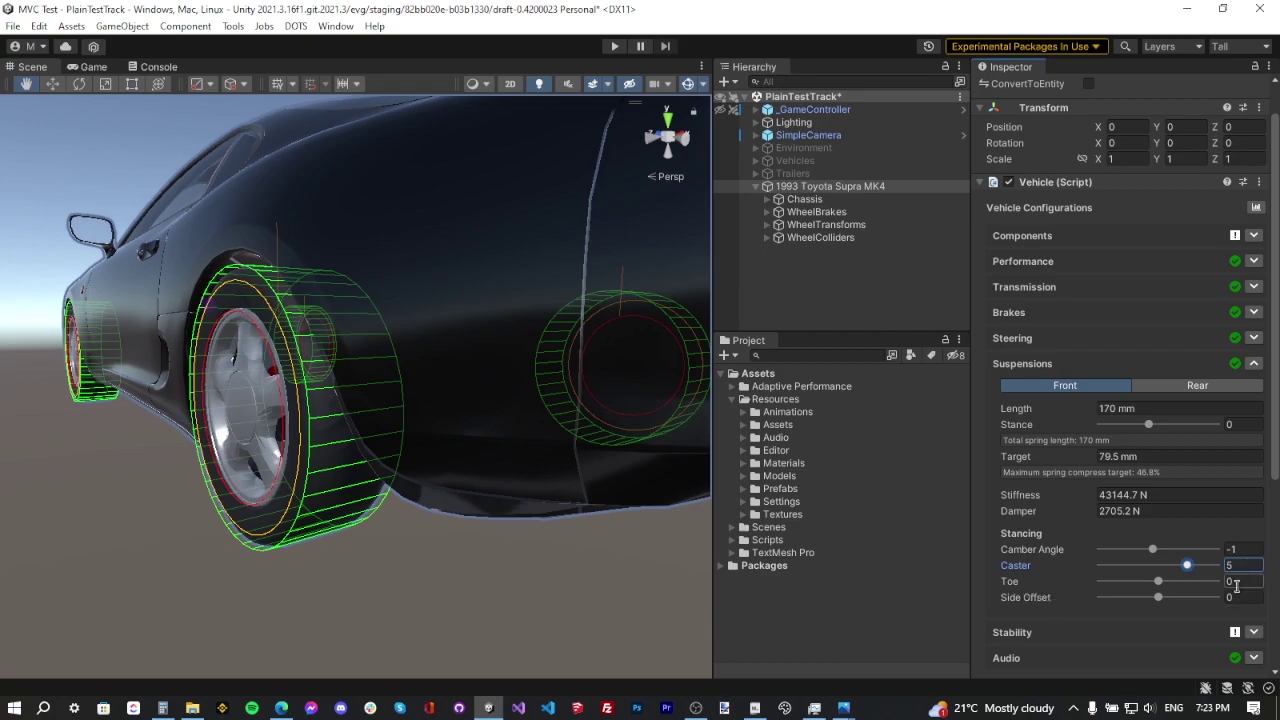
Give the rear suspension a length of 180 mm and a target of 89.5 mm
click(1187, 388)
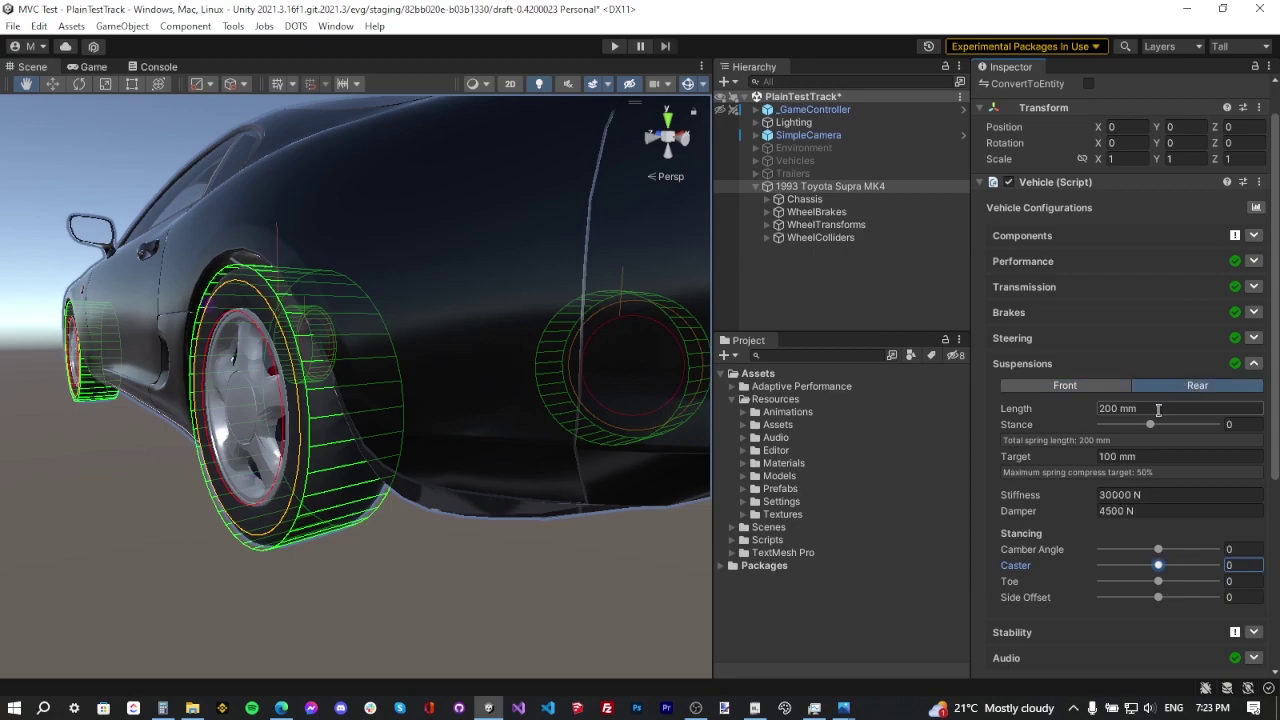
click(1158, 409)
text(18)
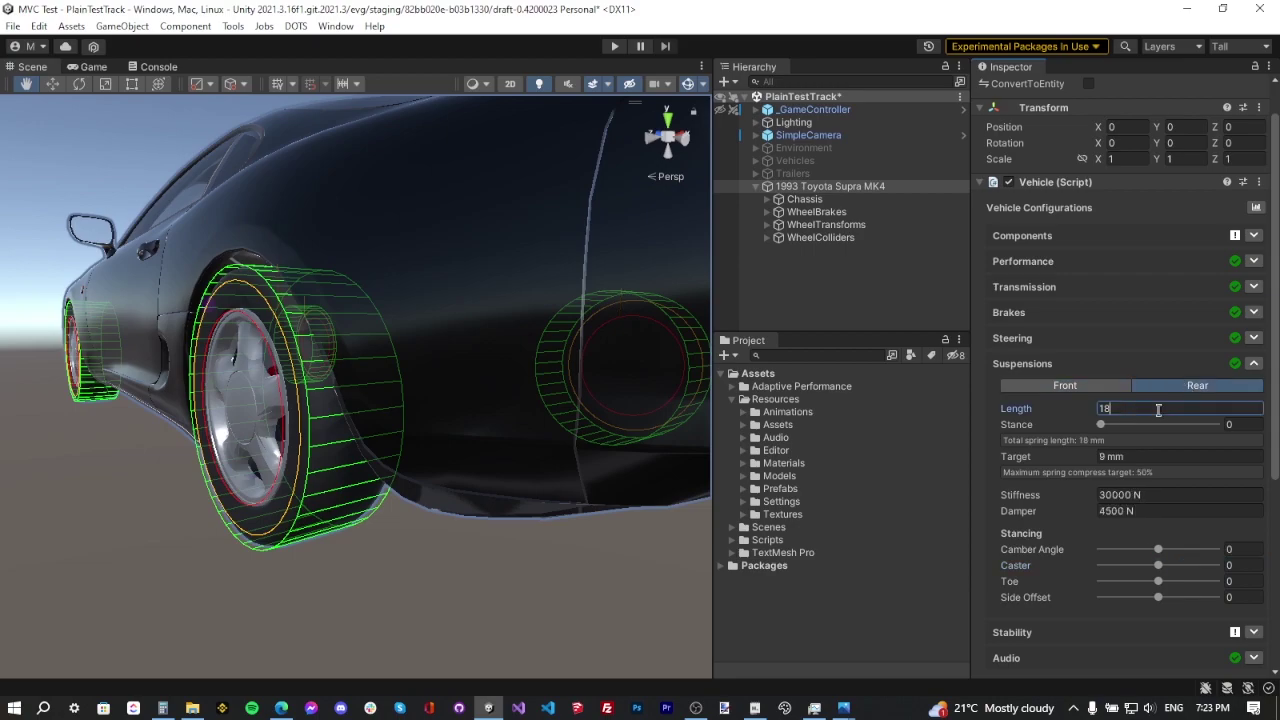
text(0)
key(Return)
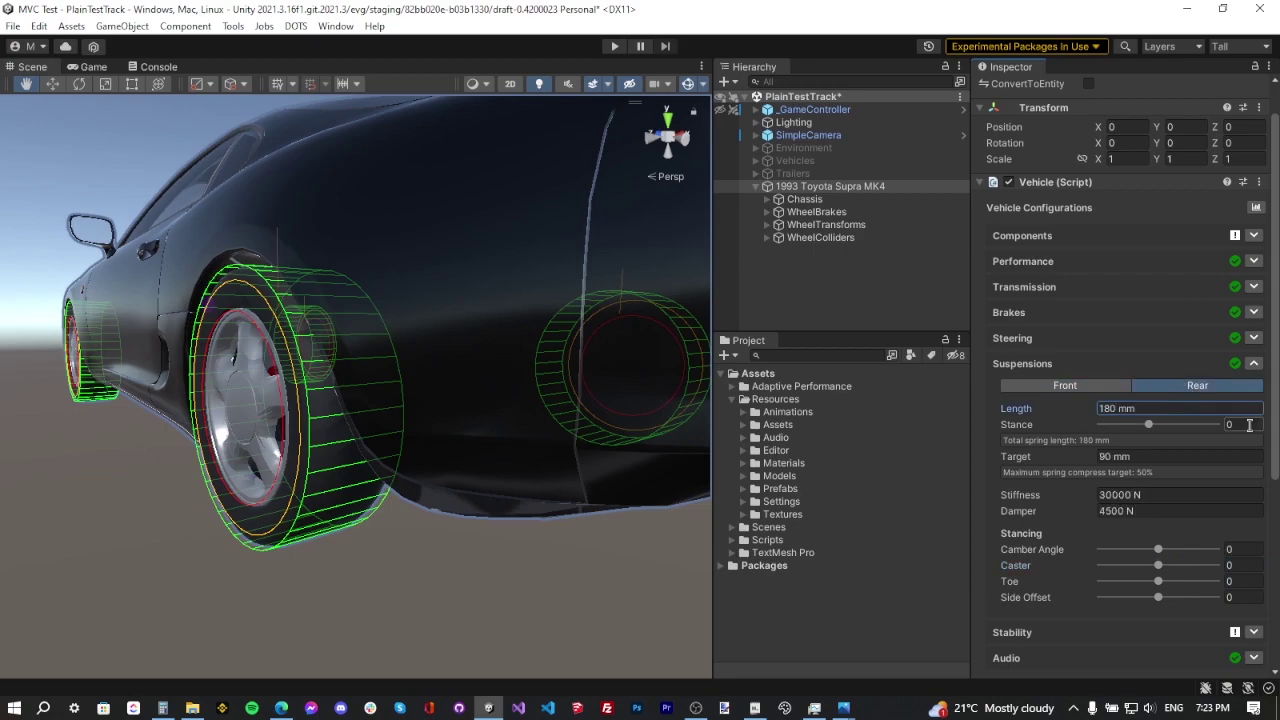
click(1194, 452)
text(89.5)
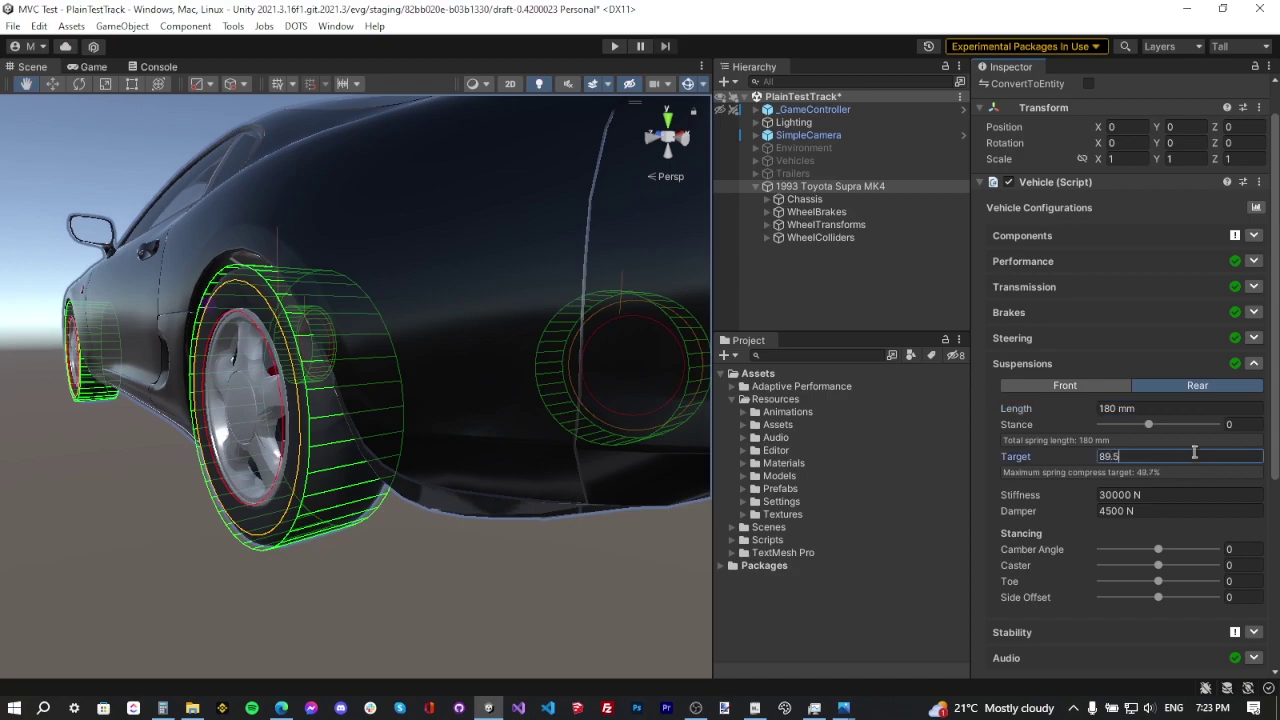
key(Return)
Set the rear suspension's stiffness to 47235 N and its damper to 2665.5 N
click(1178, 495)
text(47235)
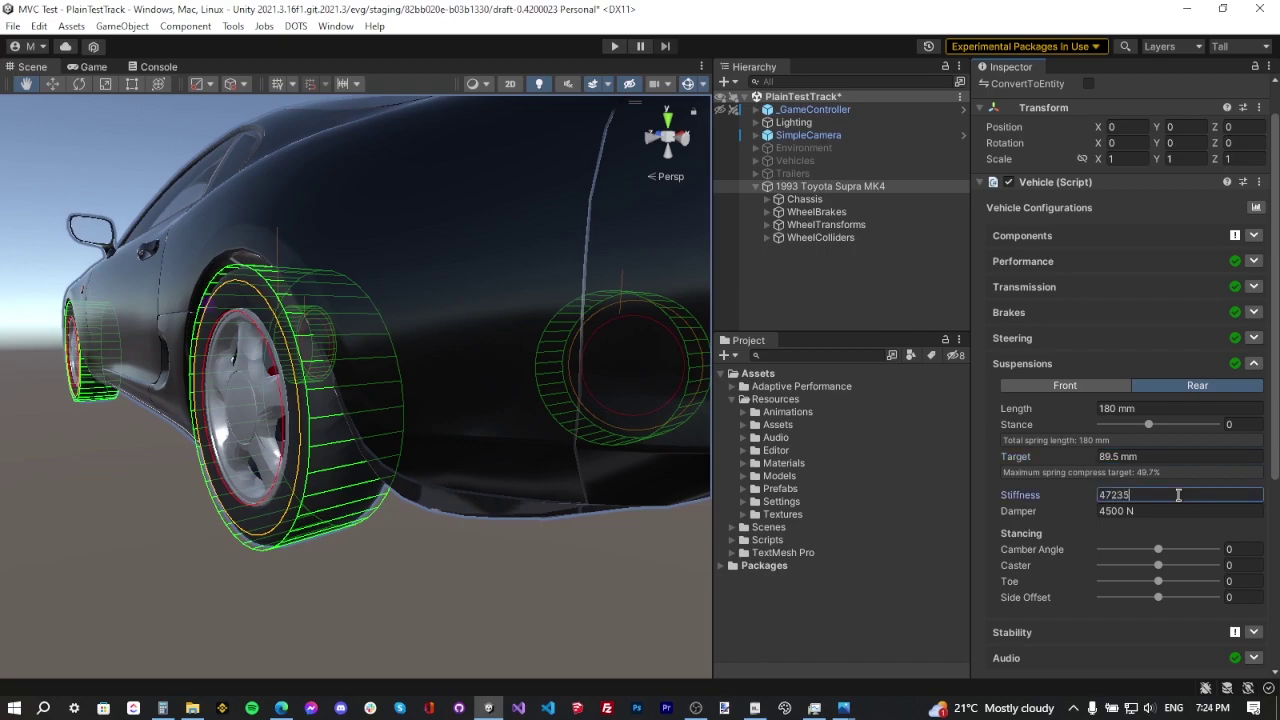
key(Return)
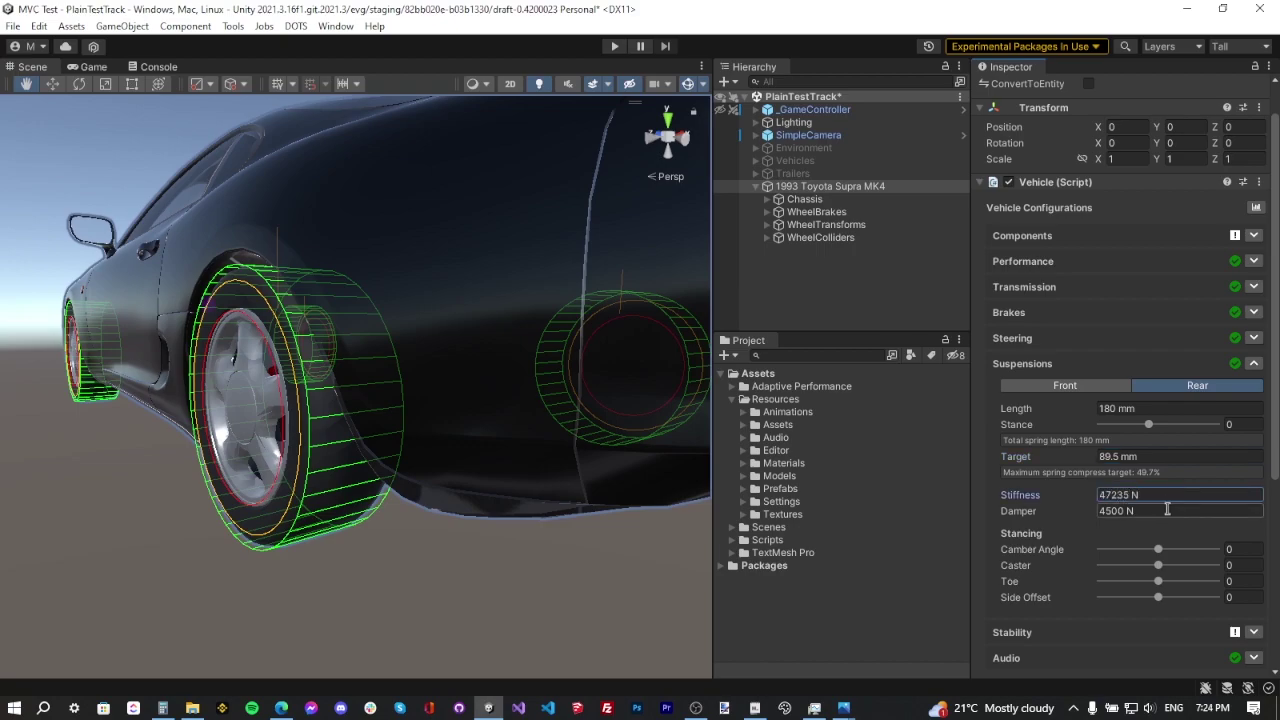
click(1167, 509)
text(26)
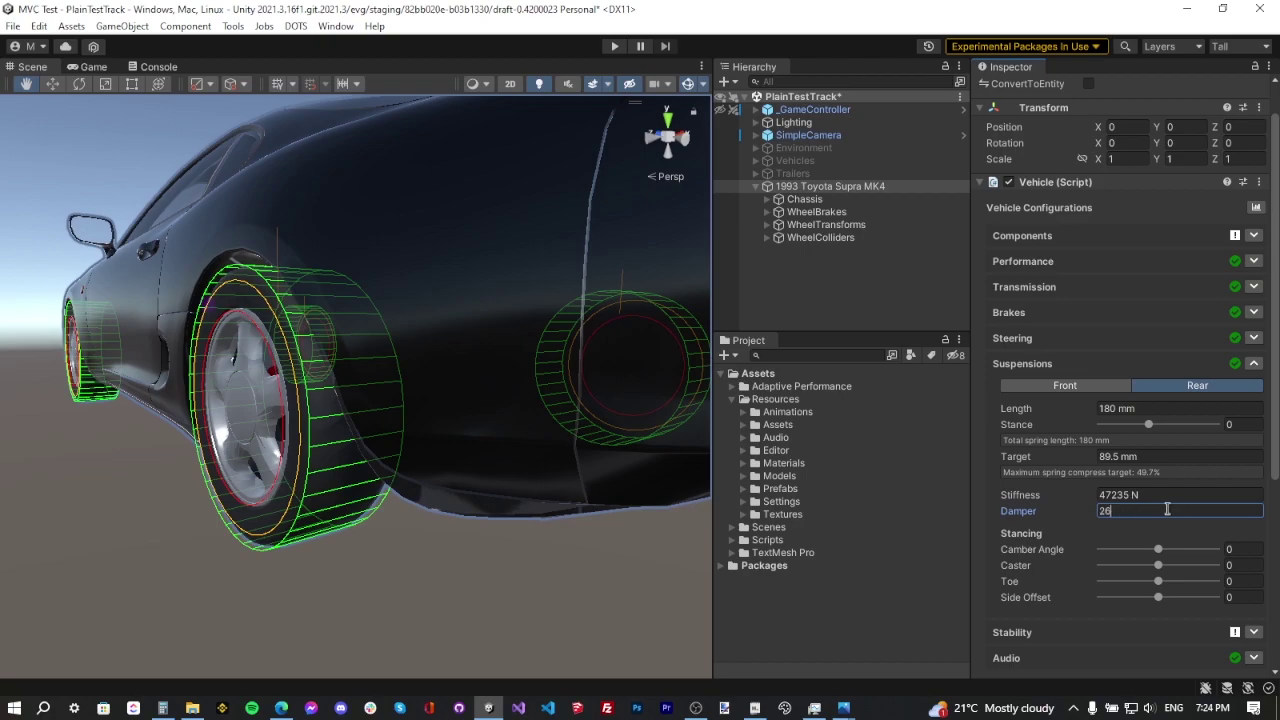
text(65.5 N)
key(Return)
Set the rear wheels' camber angle to -0.5 and their caster to 5
click(1240, 549)
text(-0.5)
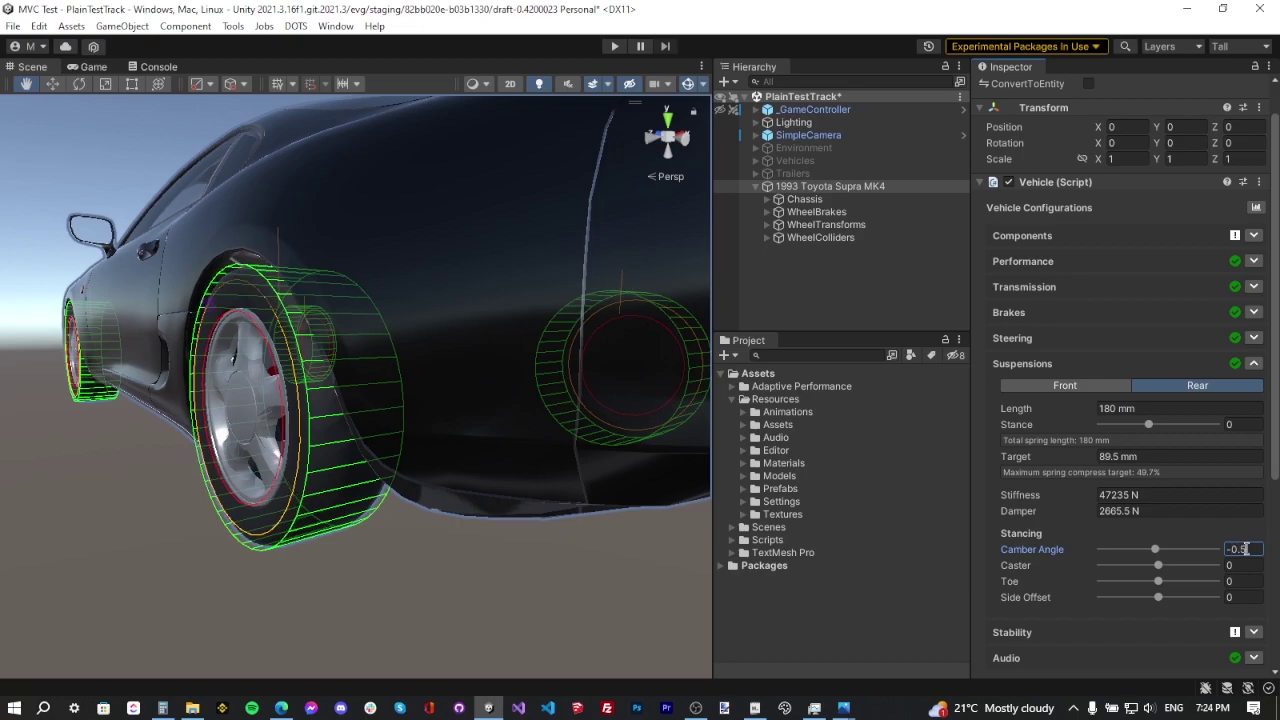
click(1250, 565)
text(5)
Preview a camber angle of -10 on the car's rear wheels in the Scene view and undo the change
click(650, 136)
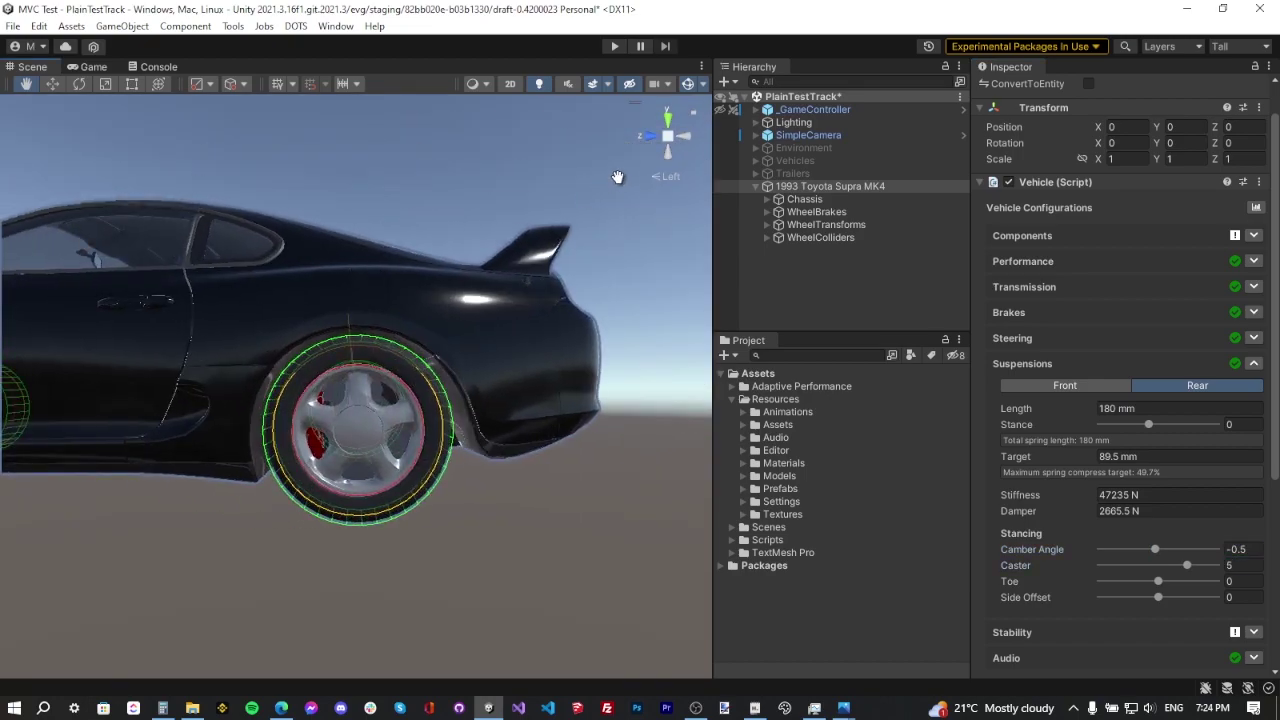
mouse_move(1187, 565)
mouse_down()
mouse_move(1125, 568)
mouse_move(1187, 565)
mouse_up()
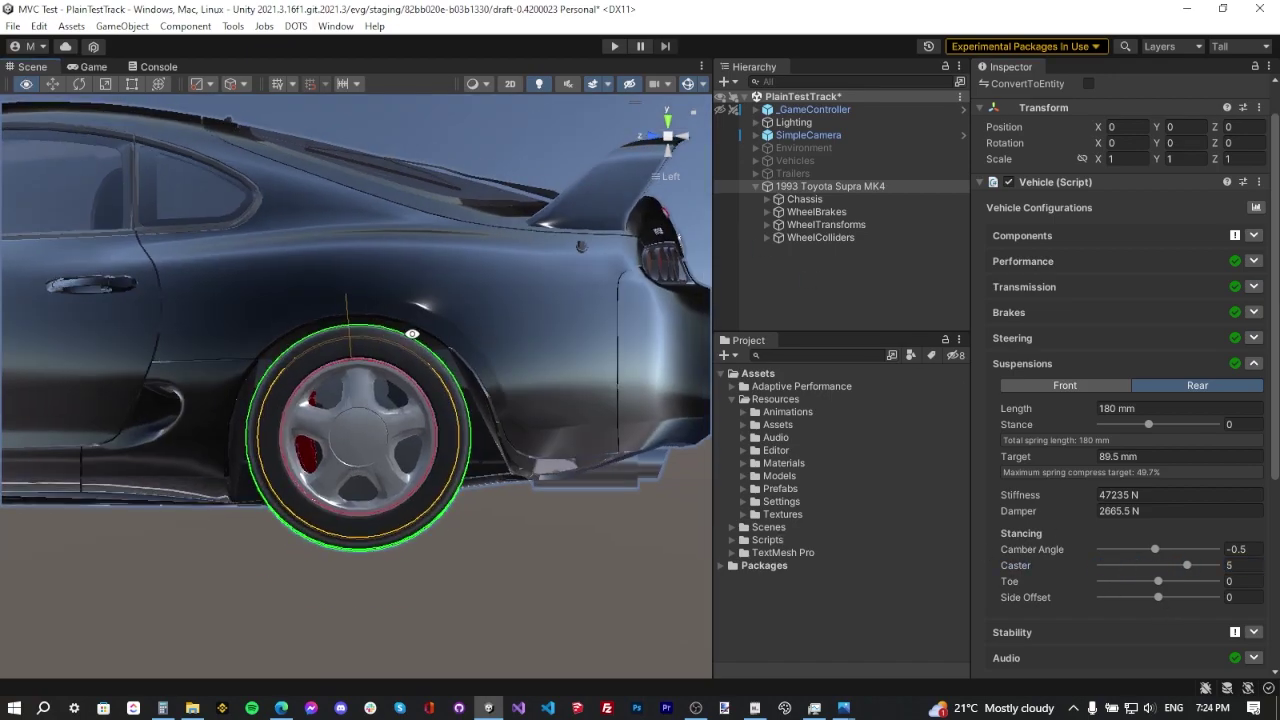
alt+drag(412, 333, 288, 319)
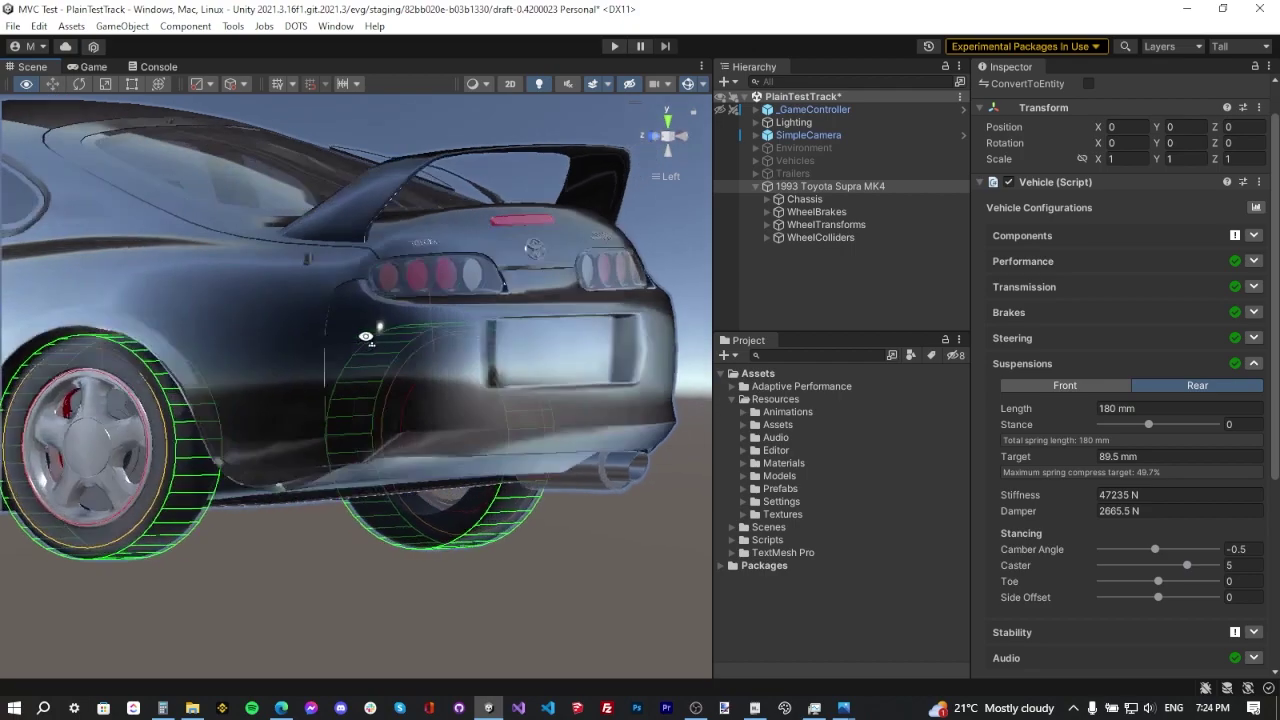
alt+drag(366, 337, 398, 318)
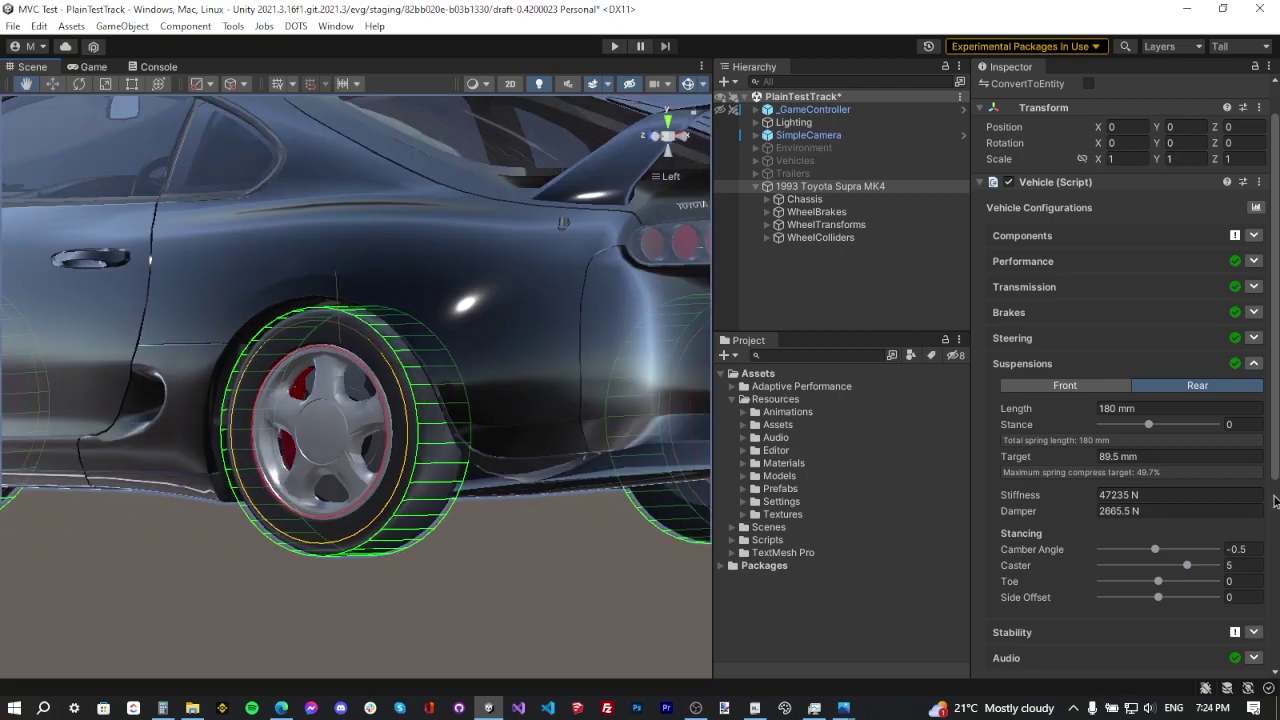
drag(1157, 549, 1088, 553)
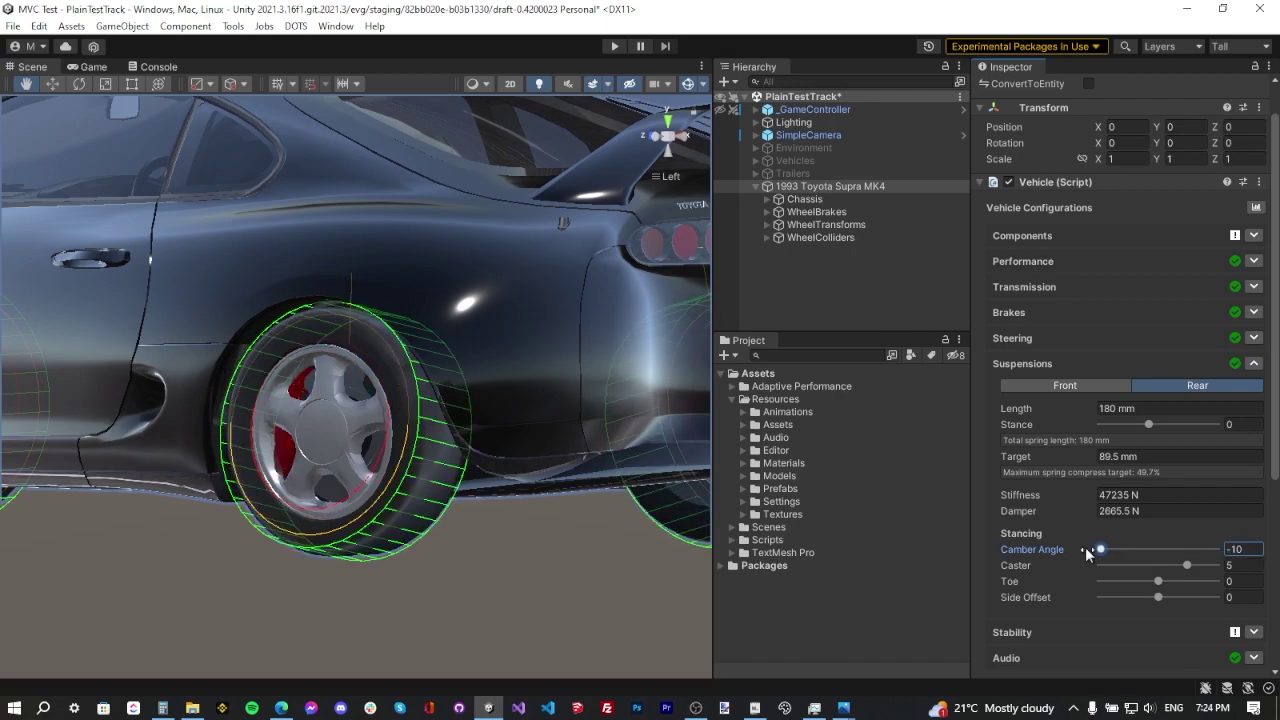
key(ctrl+z)
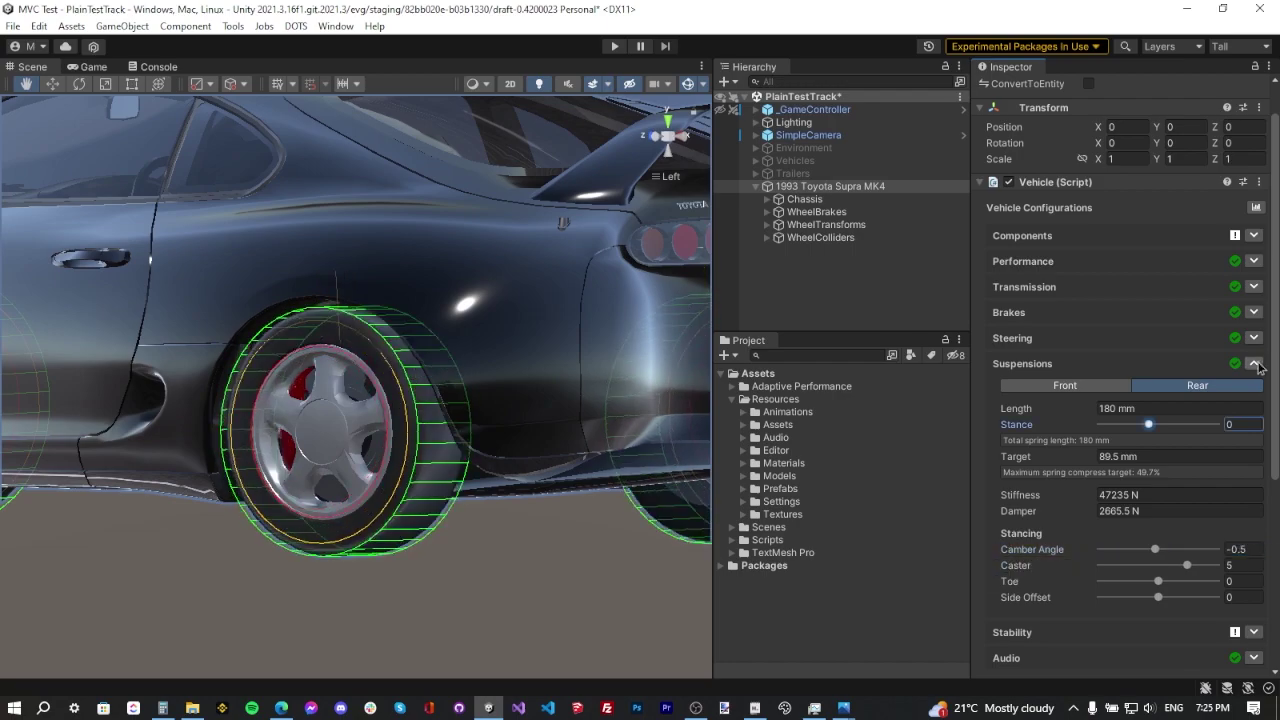
Collapse Suspensions, expand Stability, and turn on the anti-sway bars with 10858.4 N at the front and 7003 N at the rear
click(1255, 364)
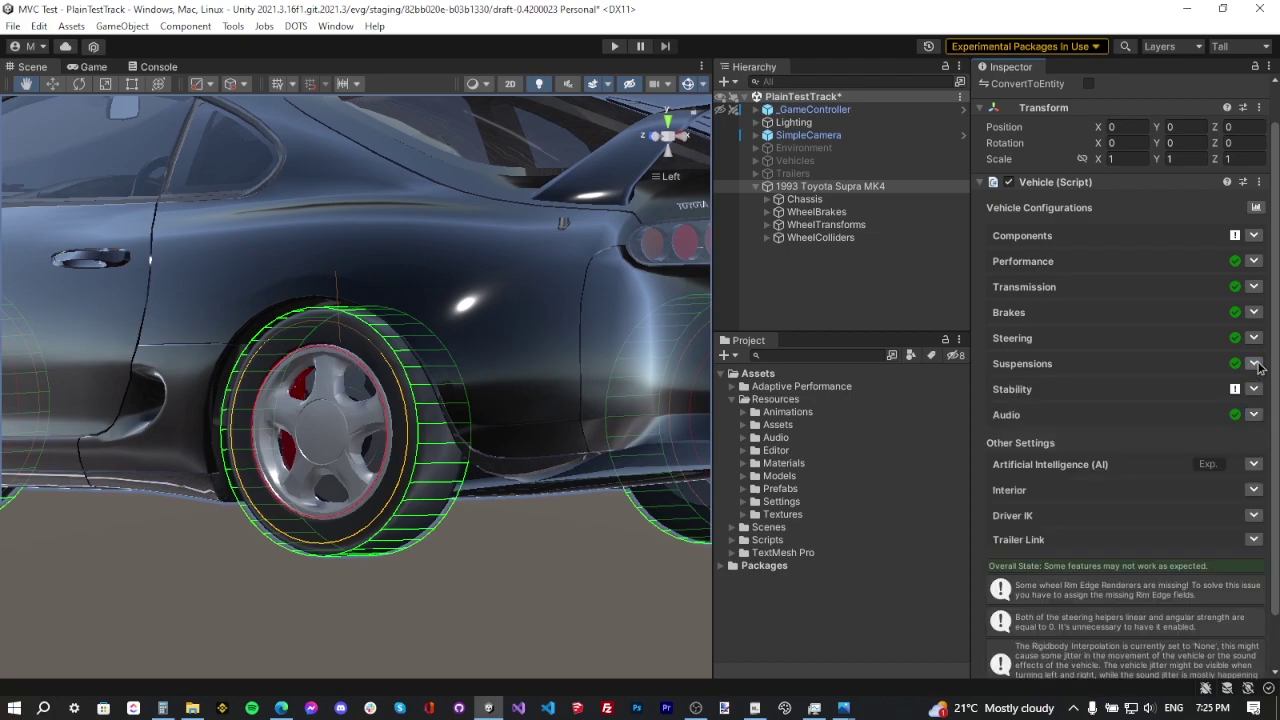
click(1256, 389)
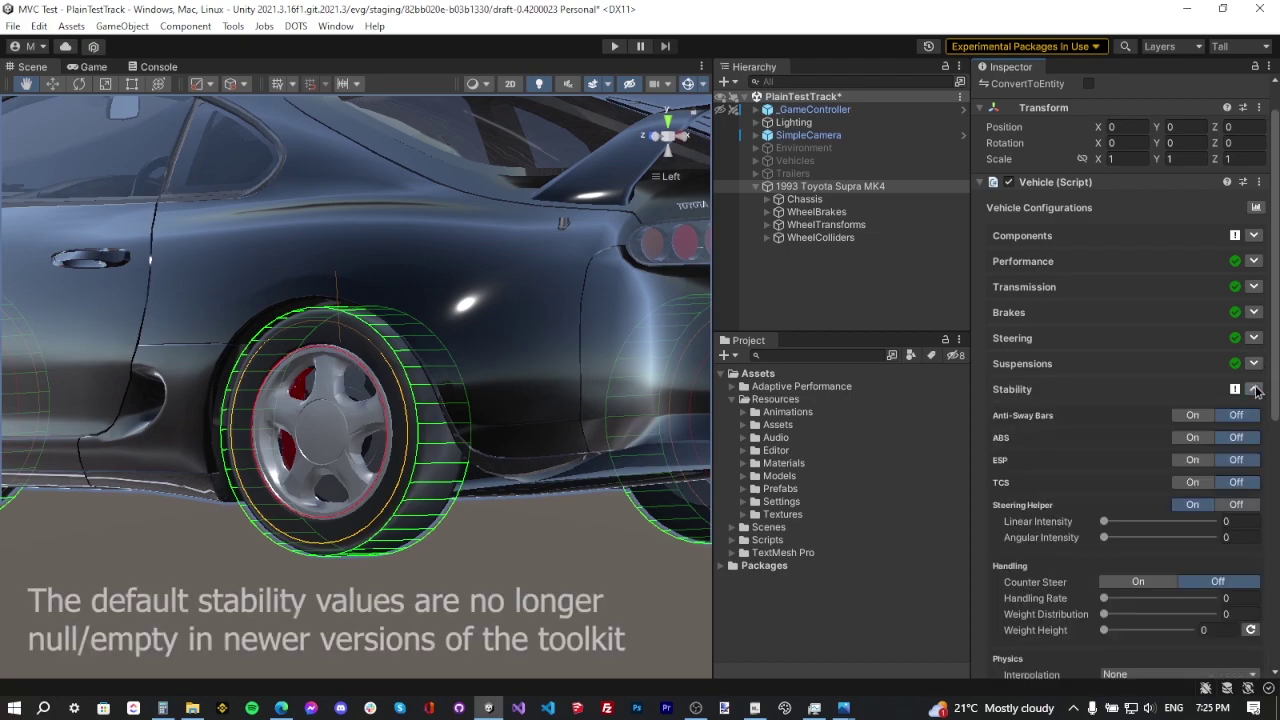
scroll(1256, 389, down, 3)
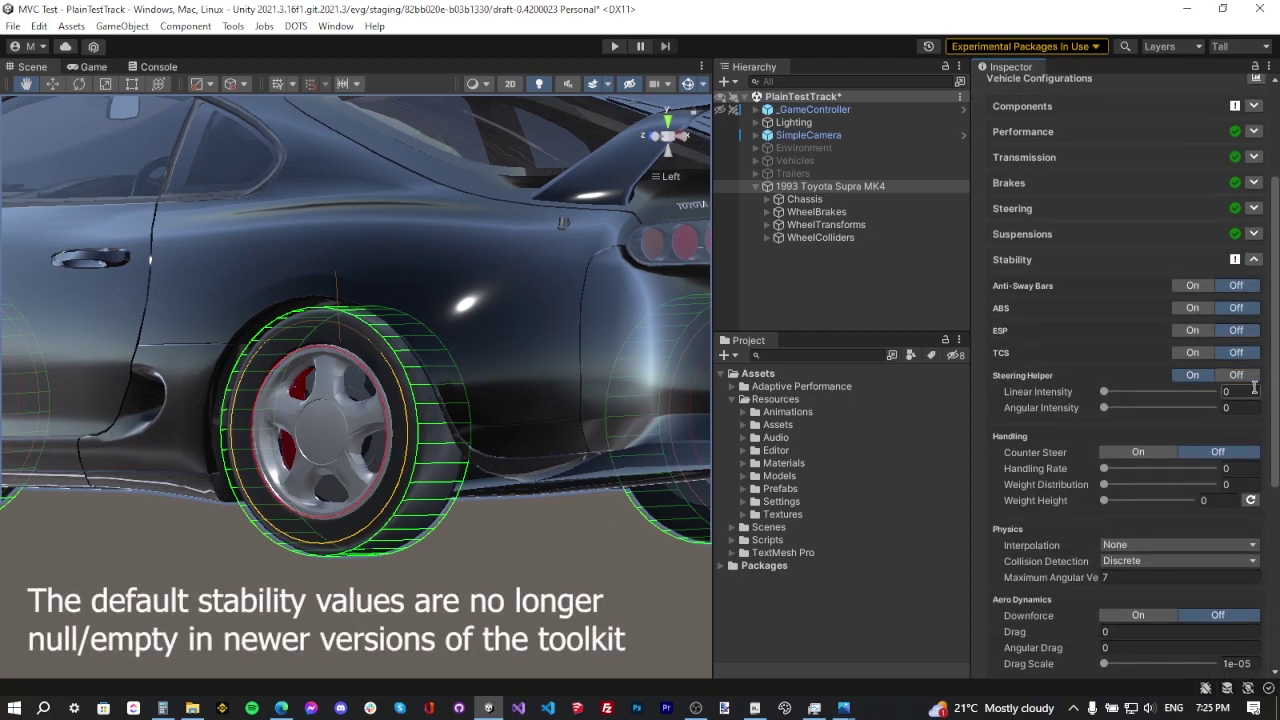
scroll(1254, 389, down, 1)
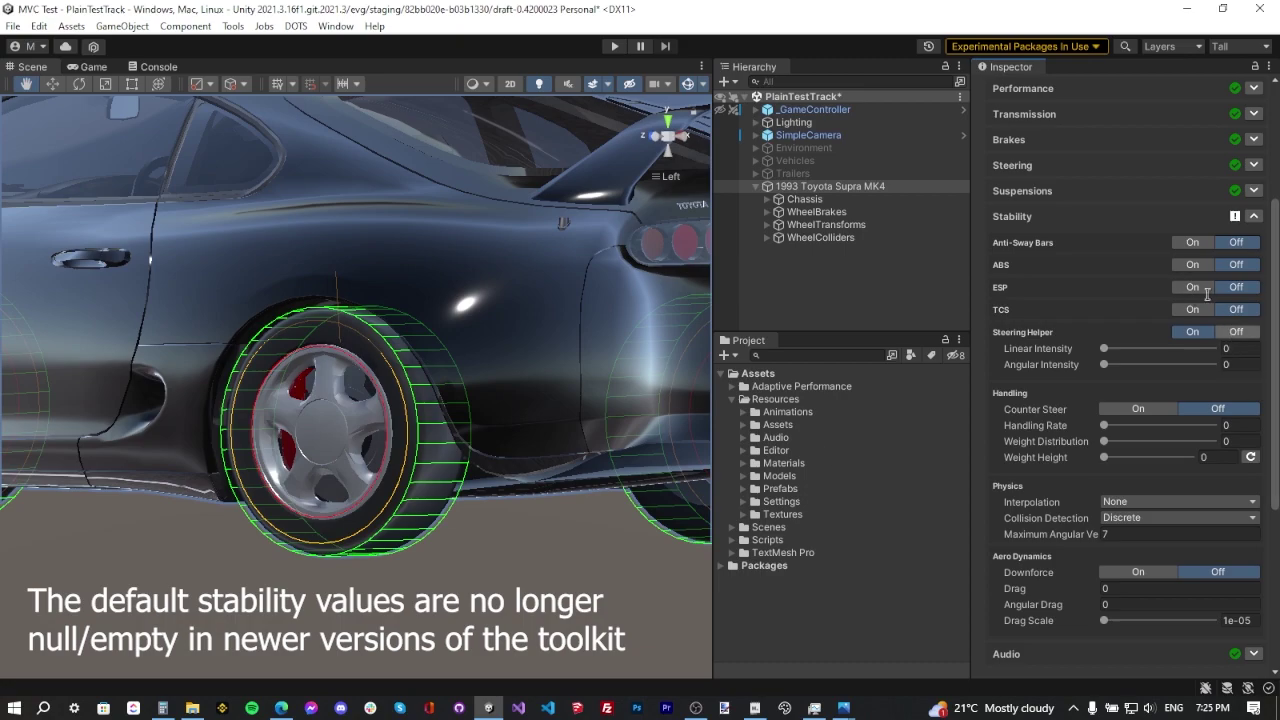
click(1193, 243)
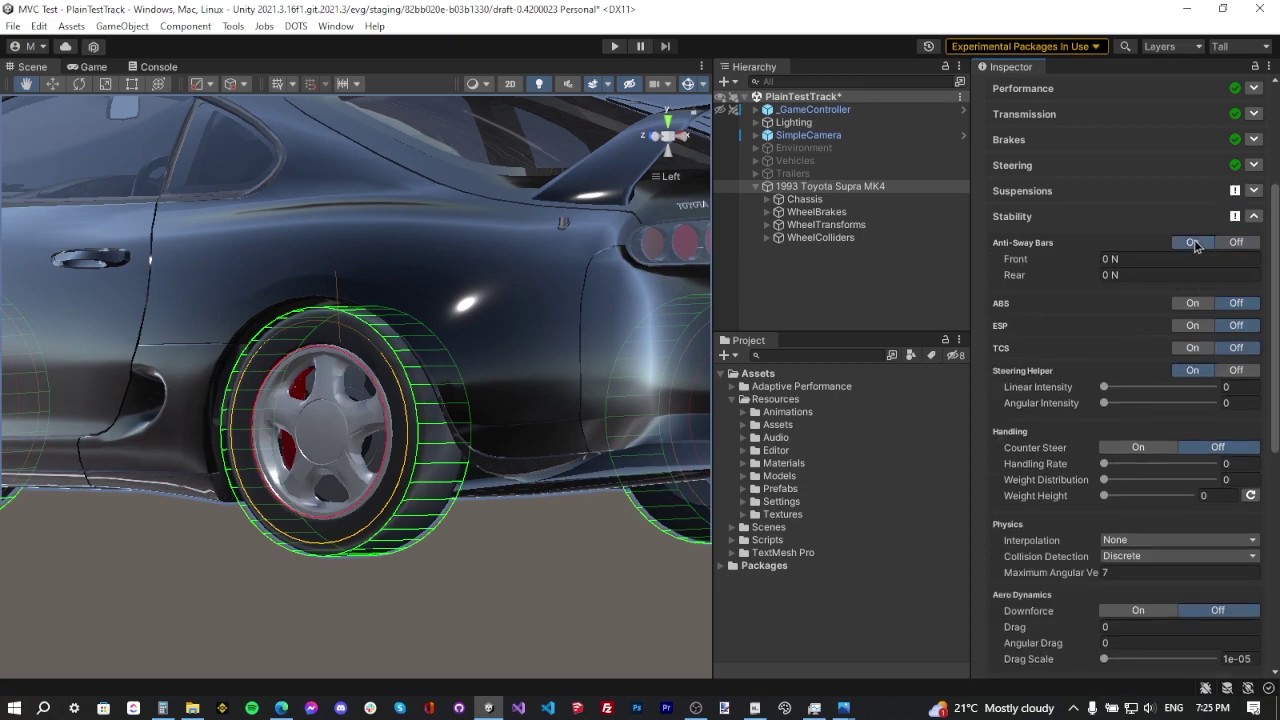
click(1167, 261)
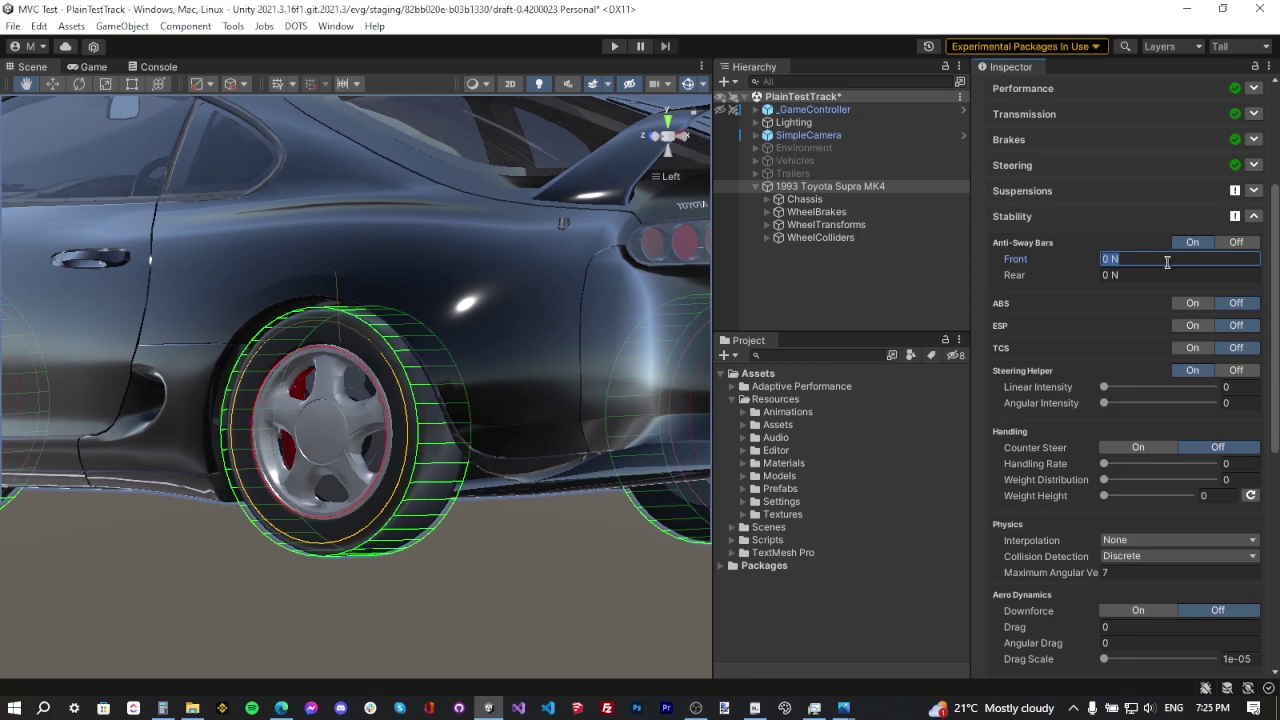
text(10858.4)
click(1145, 274)
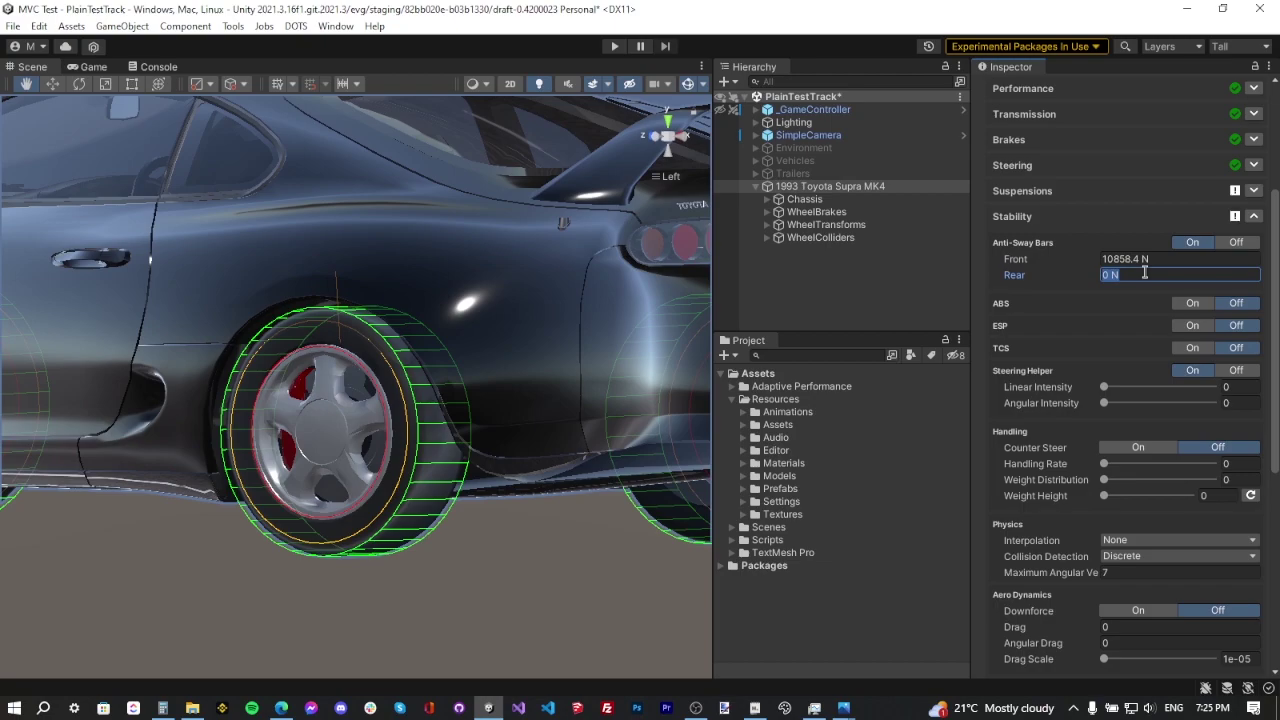
text(7003)
key(Return)
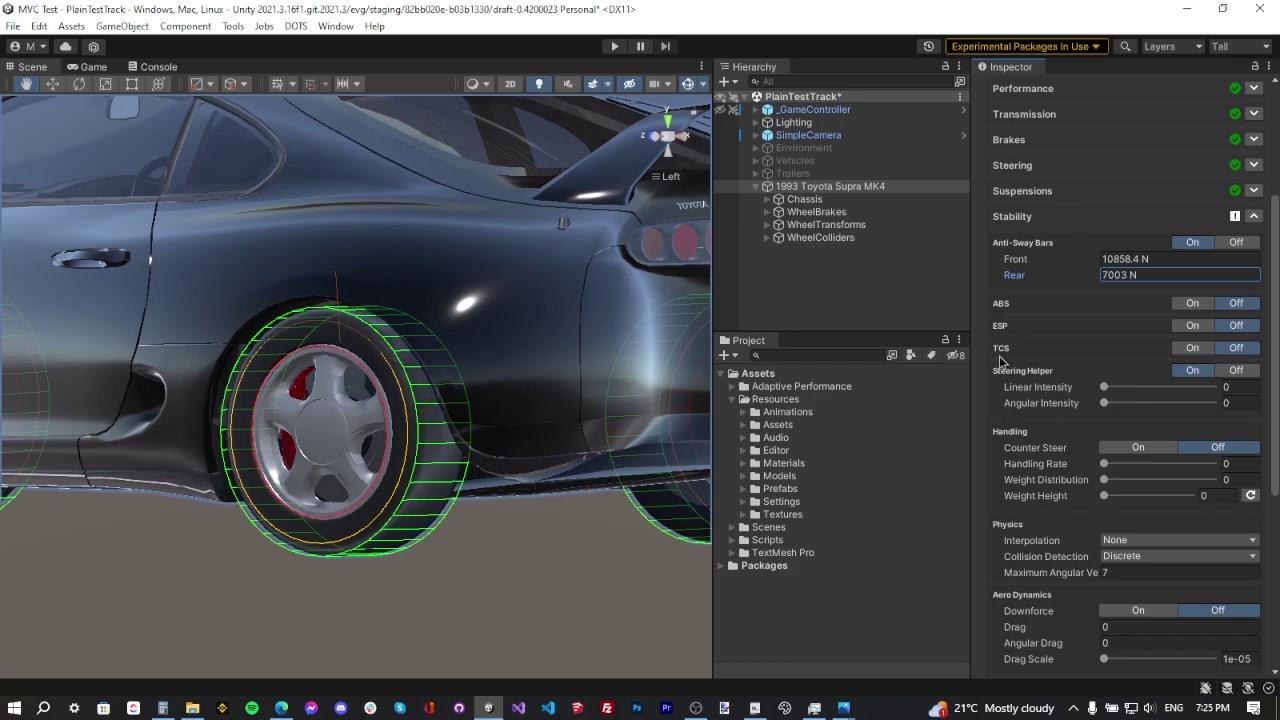
Turn on ABS with a 0.25 threshold, and turn on ESP and TCS, each with intensity 1 and threshold 0.25
click(1190, 303)
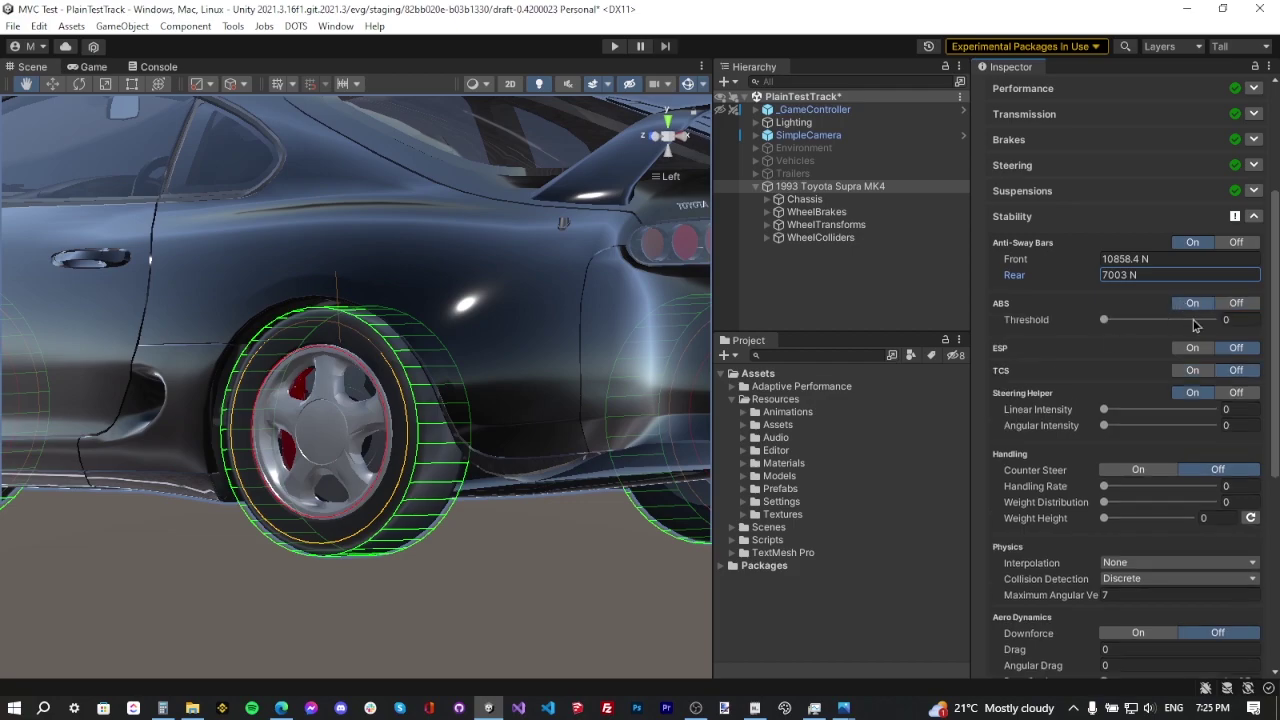
click(1193, 347)
click(1238, 320)
text(.25)
key(Tab)
text(1)
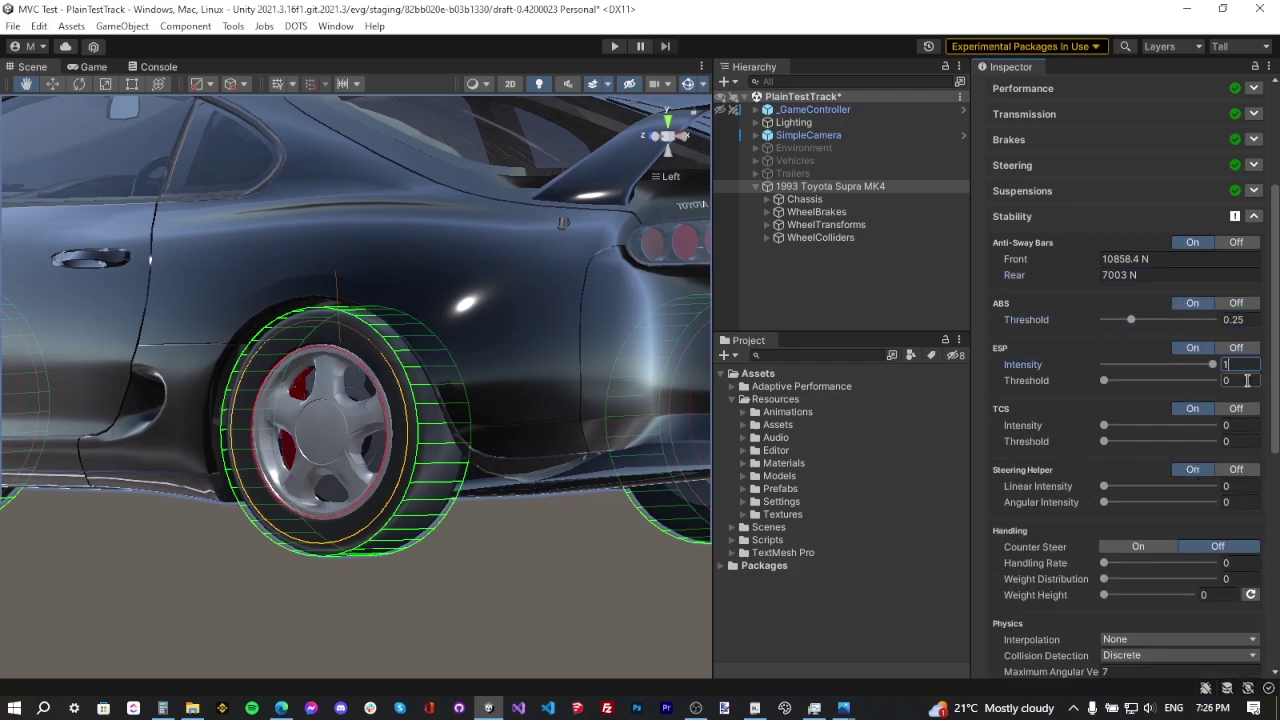
click(1253, 380)
text(.25)
key(Return)
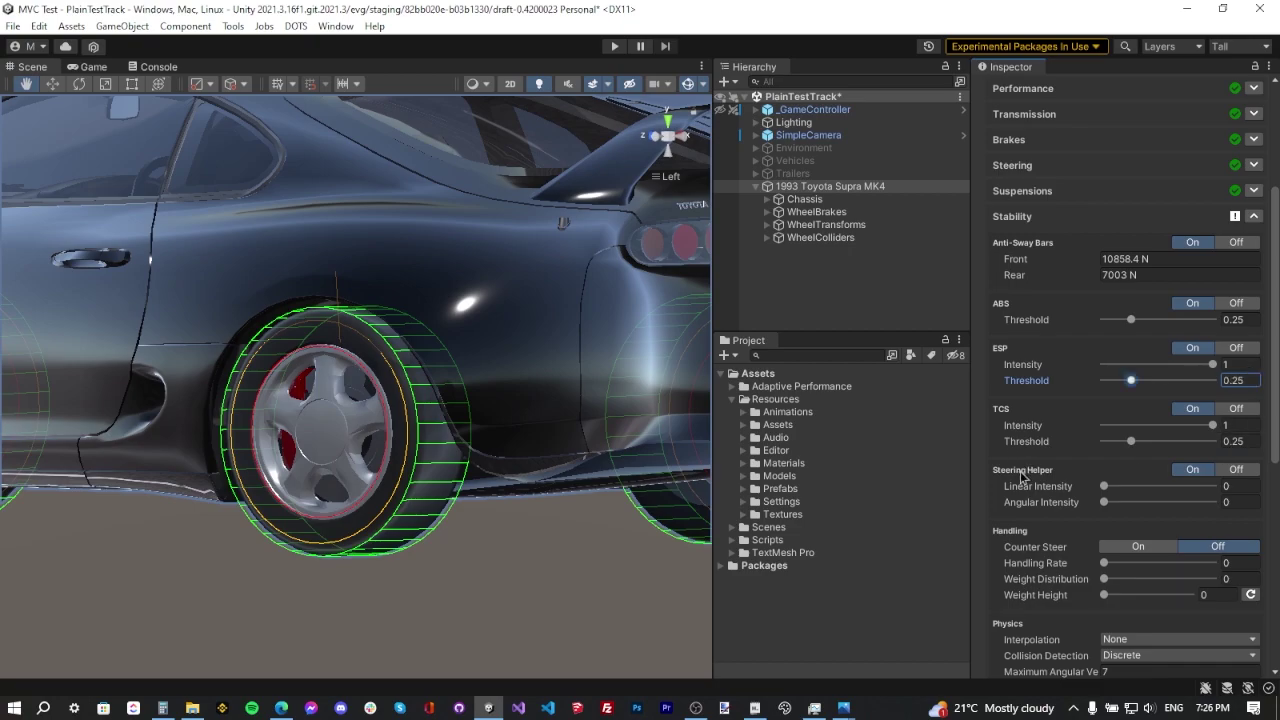
Set the Steering Helper's linear and angular intensity to 0.5 each
click(1248, 487)
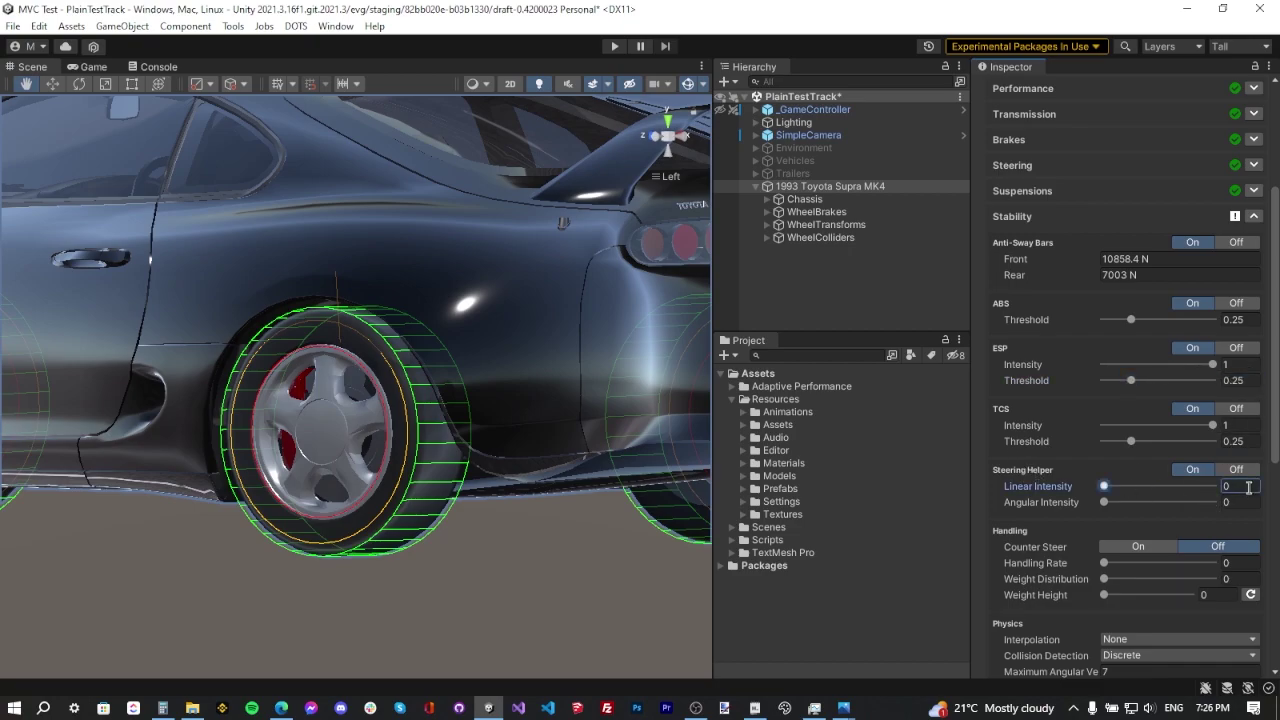
text(.5)
key(Tab)
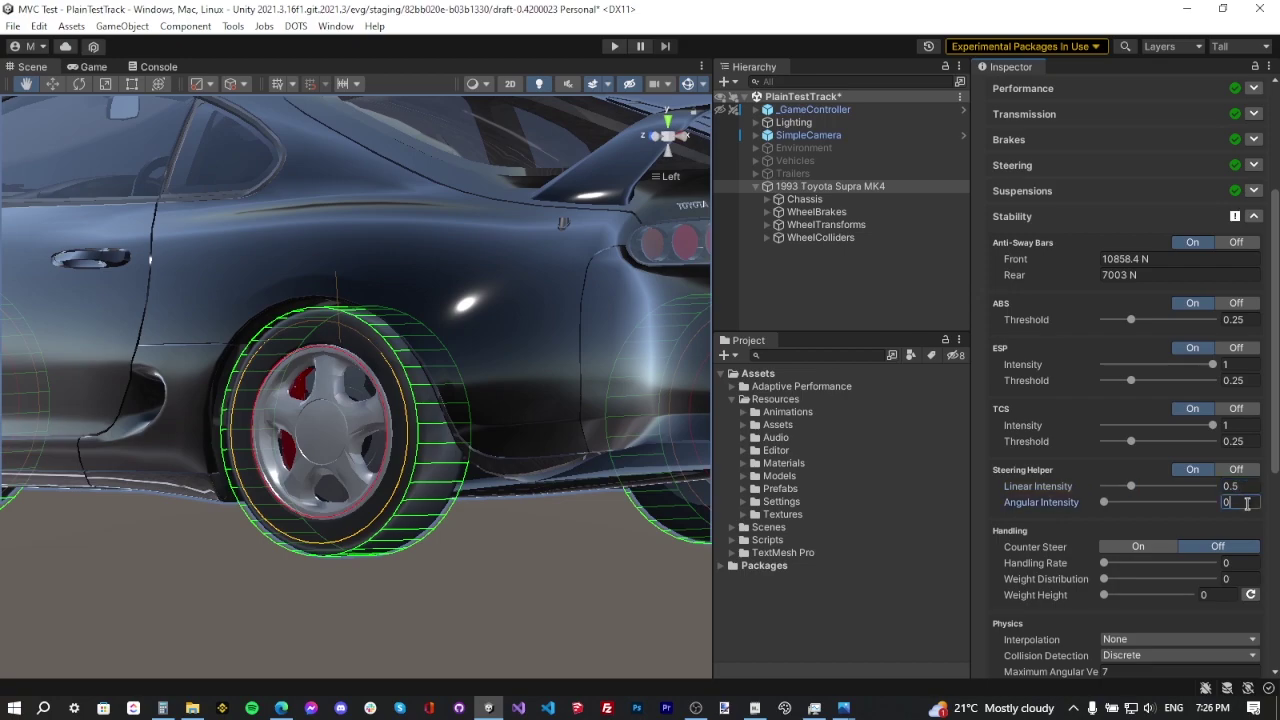
text(.5)
Turn on Counter Steer under Handling and set the handling rate to 0.595
scroll(1145, 380, down, 3)
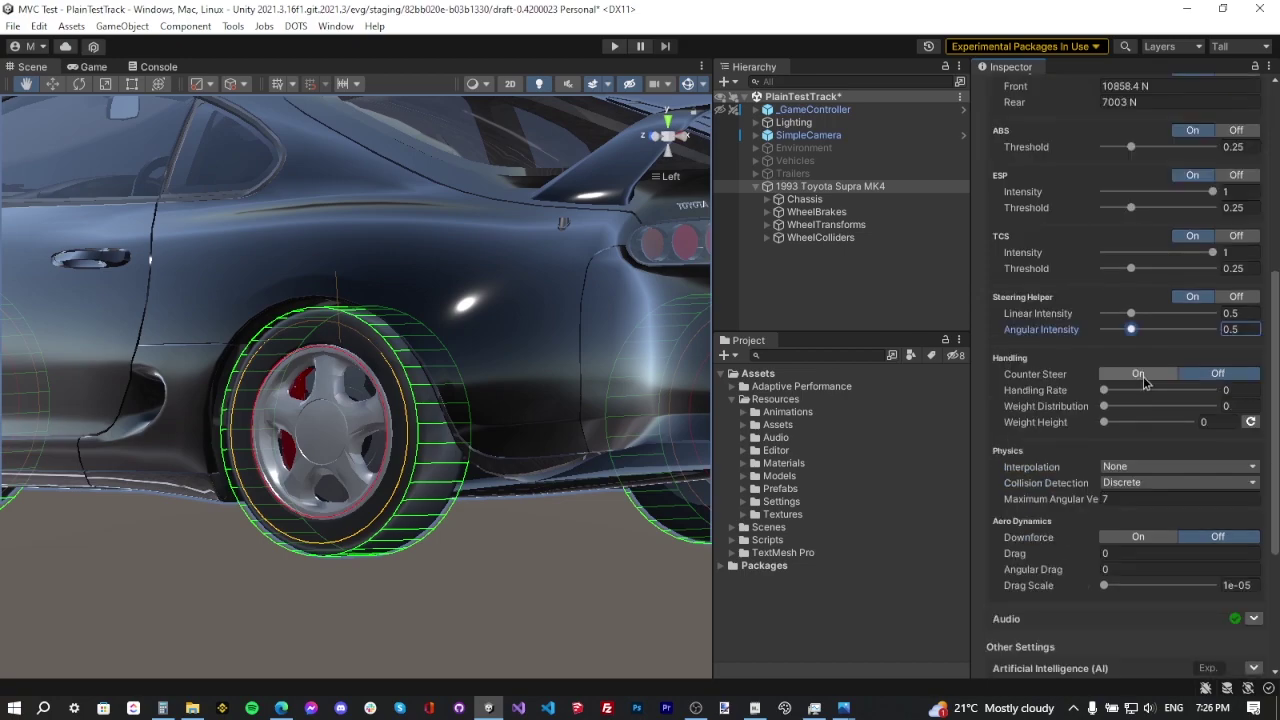
click(1145, 378)
click(1240, 390)
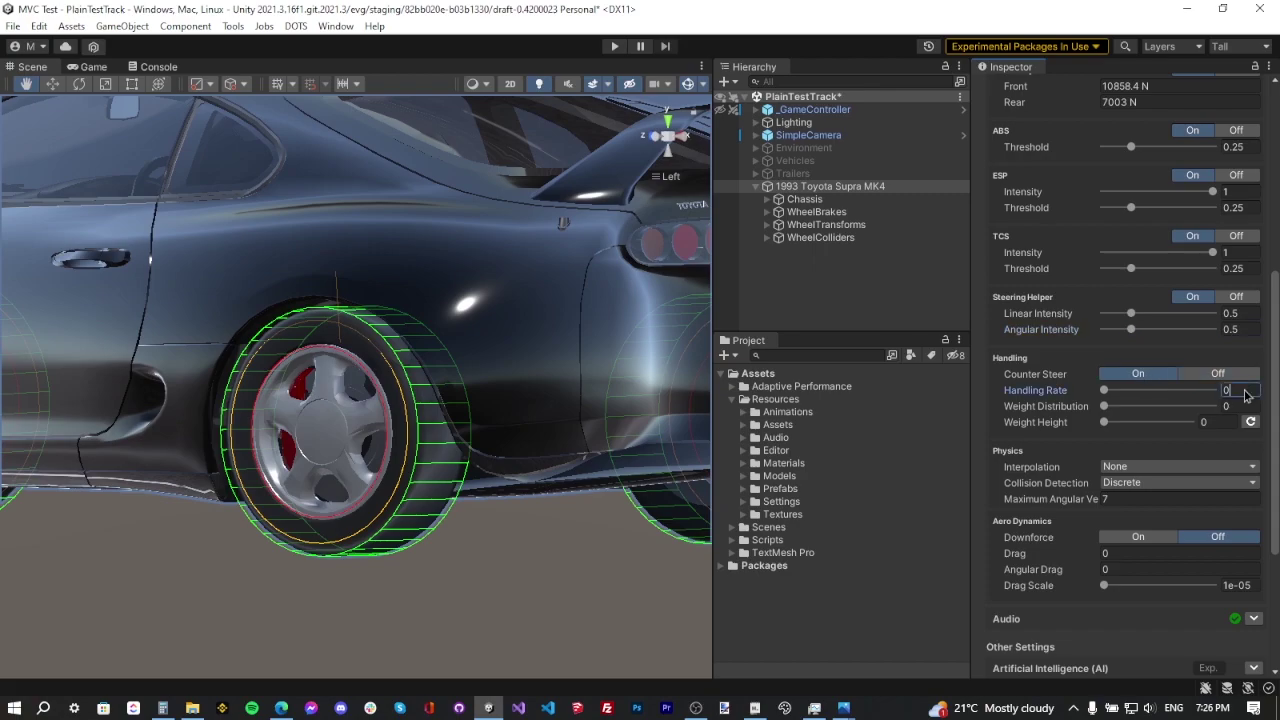
text(0.595)
key(Return)
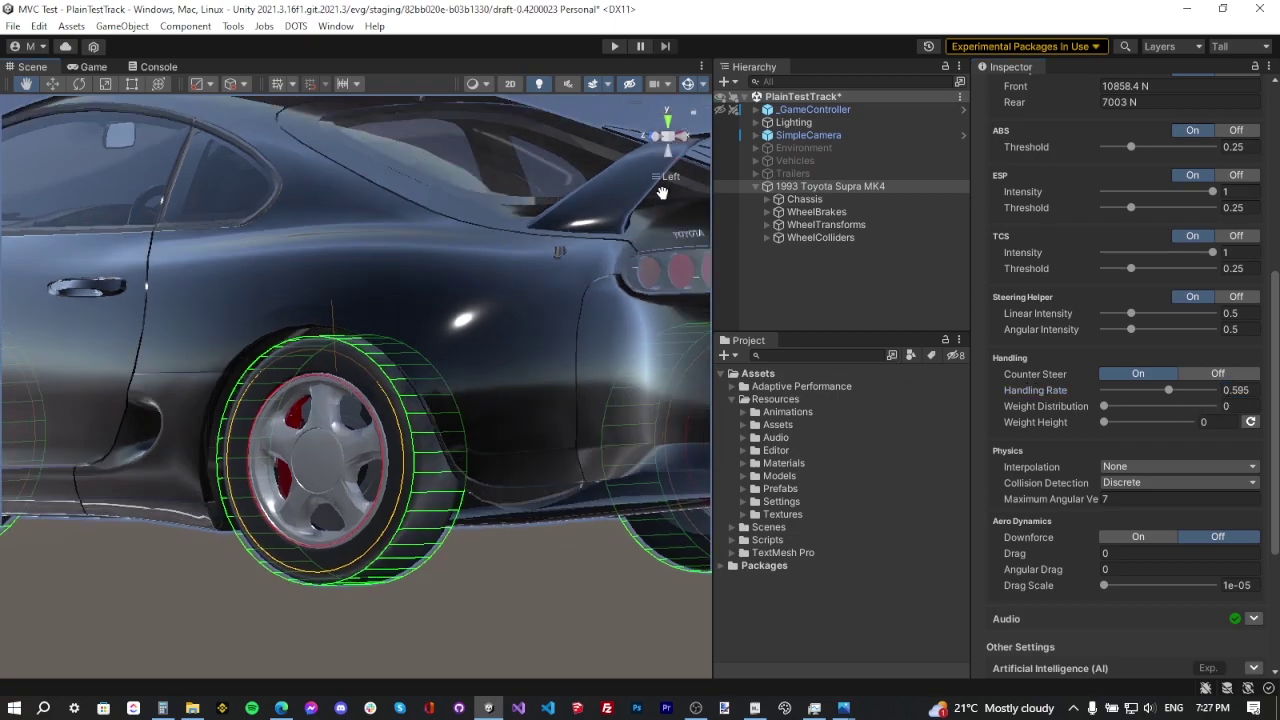
Set the car's weight distribution to 0.53, recalculate its weight height automatically, and check the center-of-mass marker in the Scene view
click(1241, 406)
text(0.53)
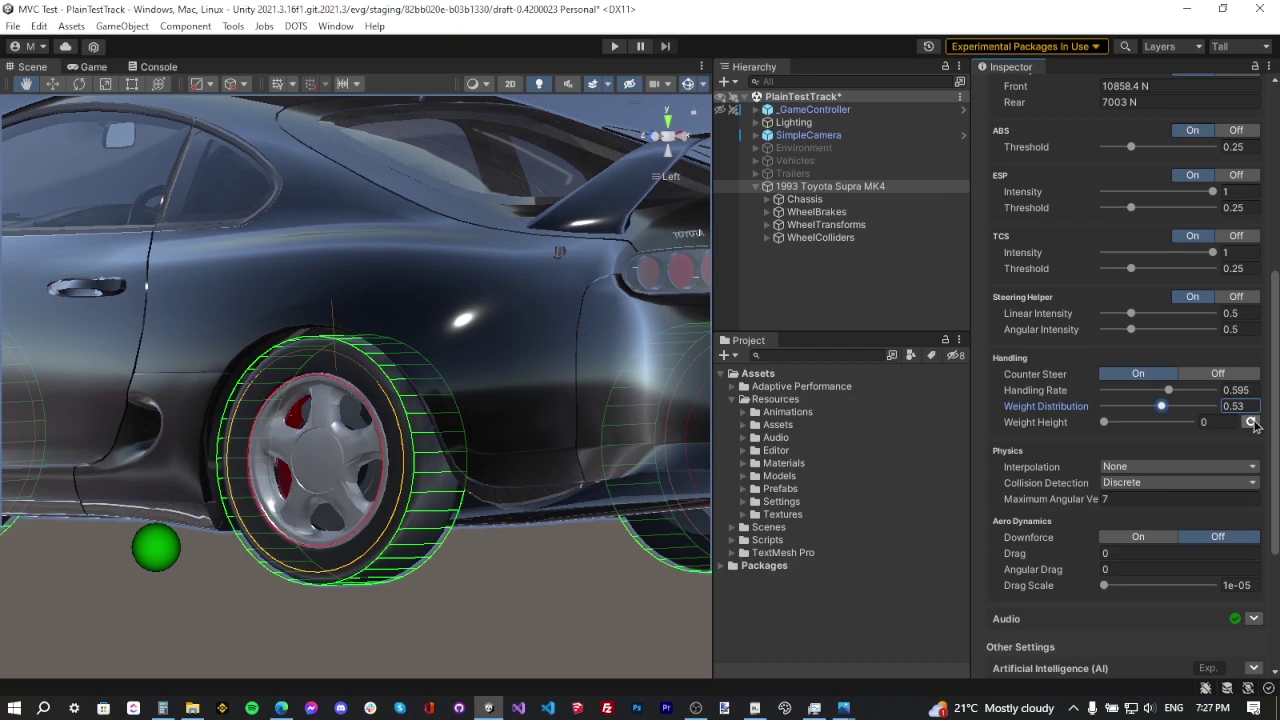
click(1251, 424)
scroll(252, 322, down, 5)
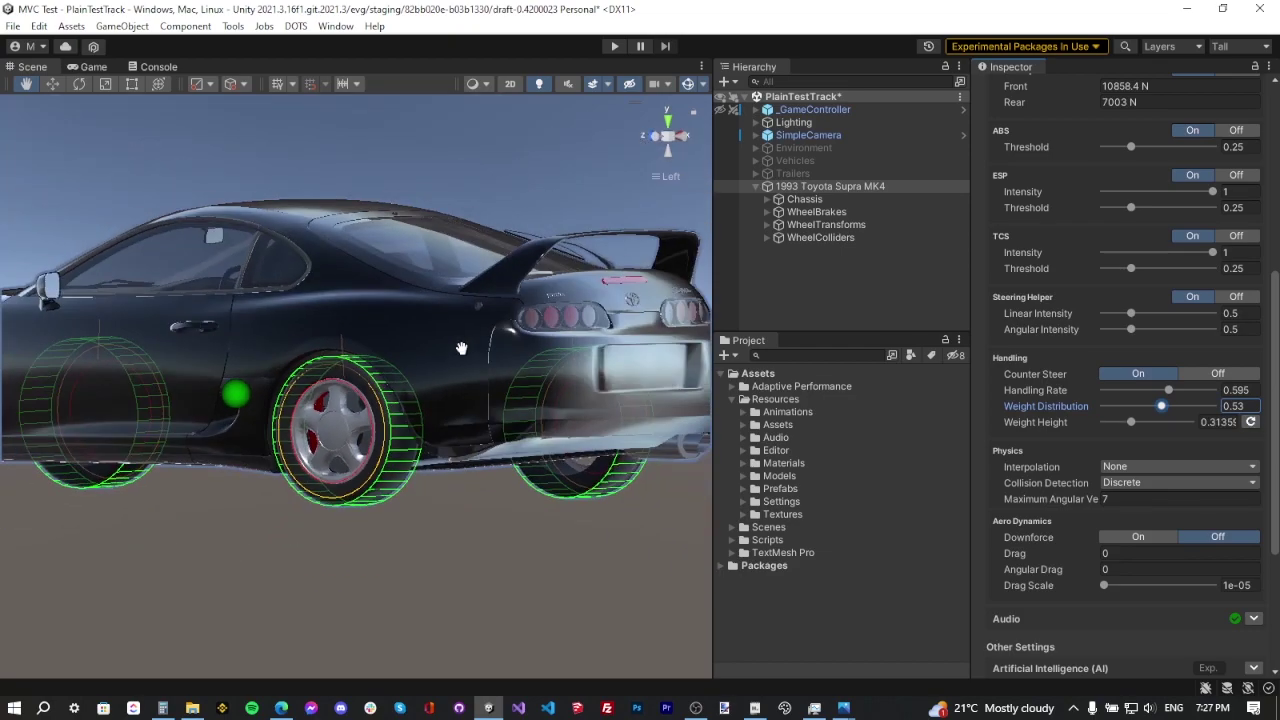
alt+drag(252, 322, 300, 418)
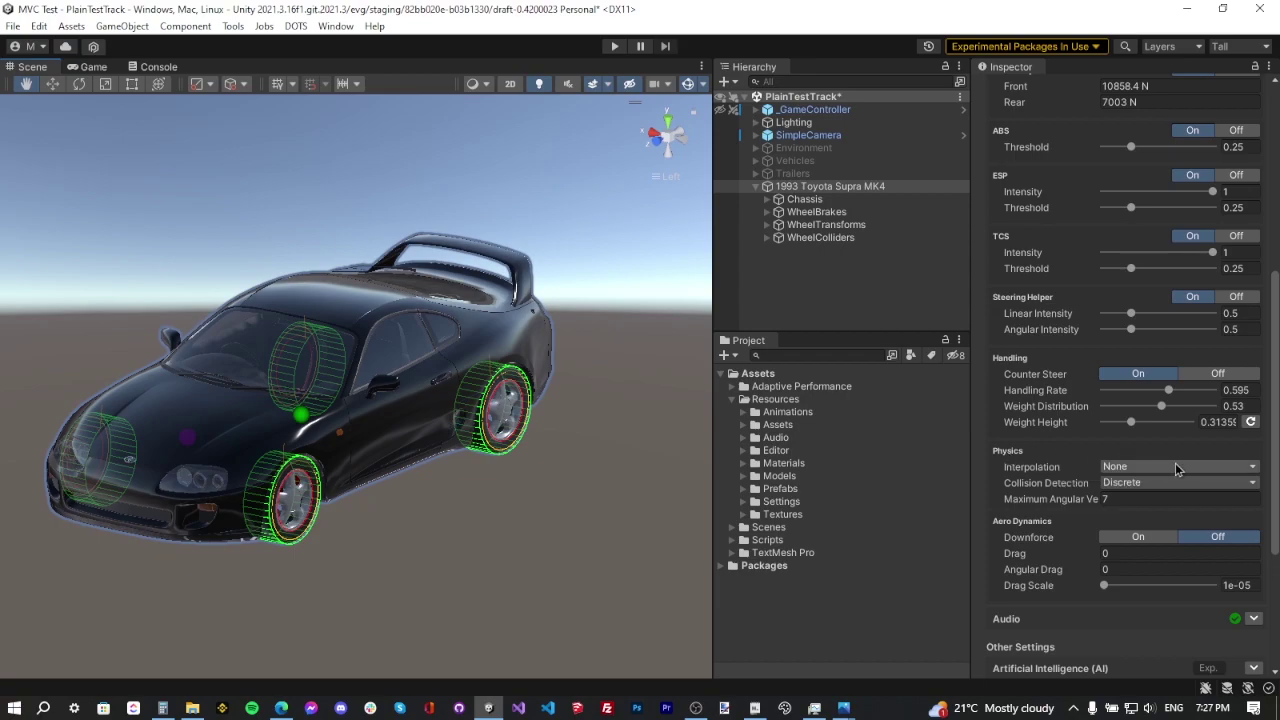
Set the Physics interpolation to Interpolate and the maximum angular velocity to 10.5
click(1030, 467)
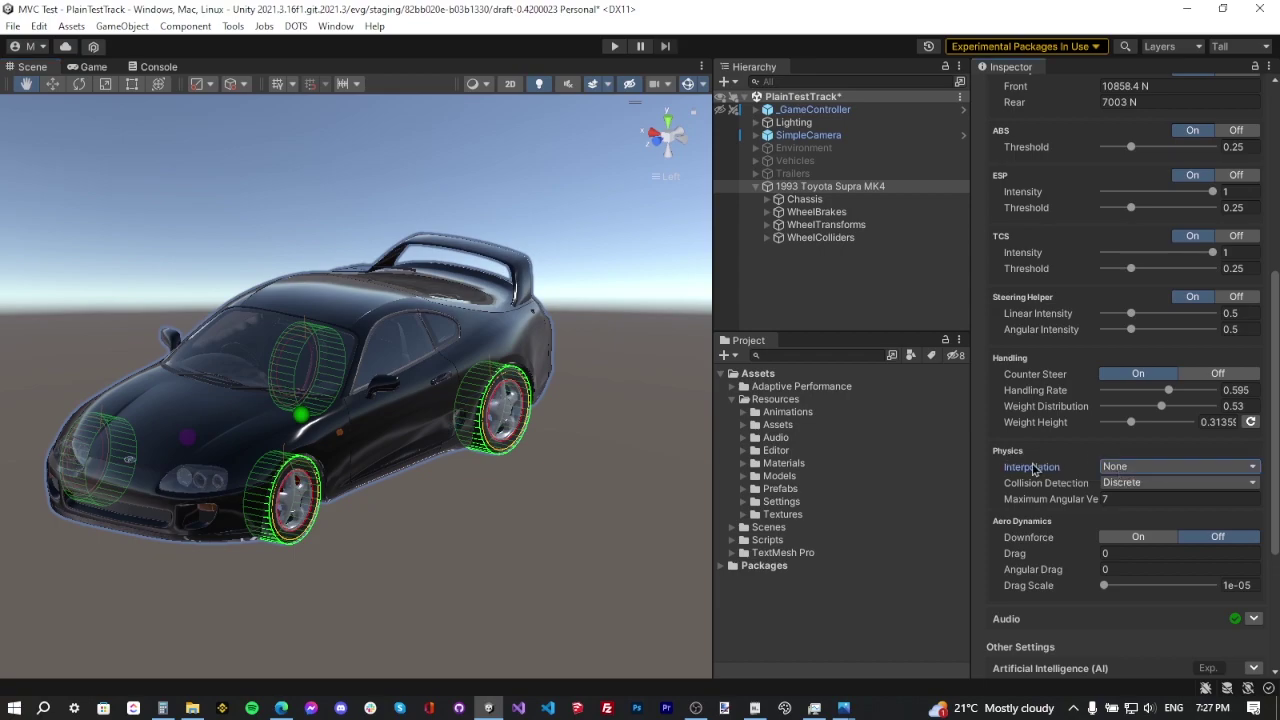
click(1122, 470)
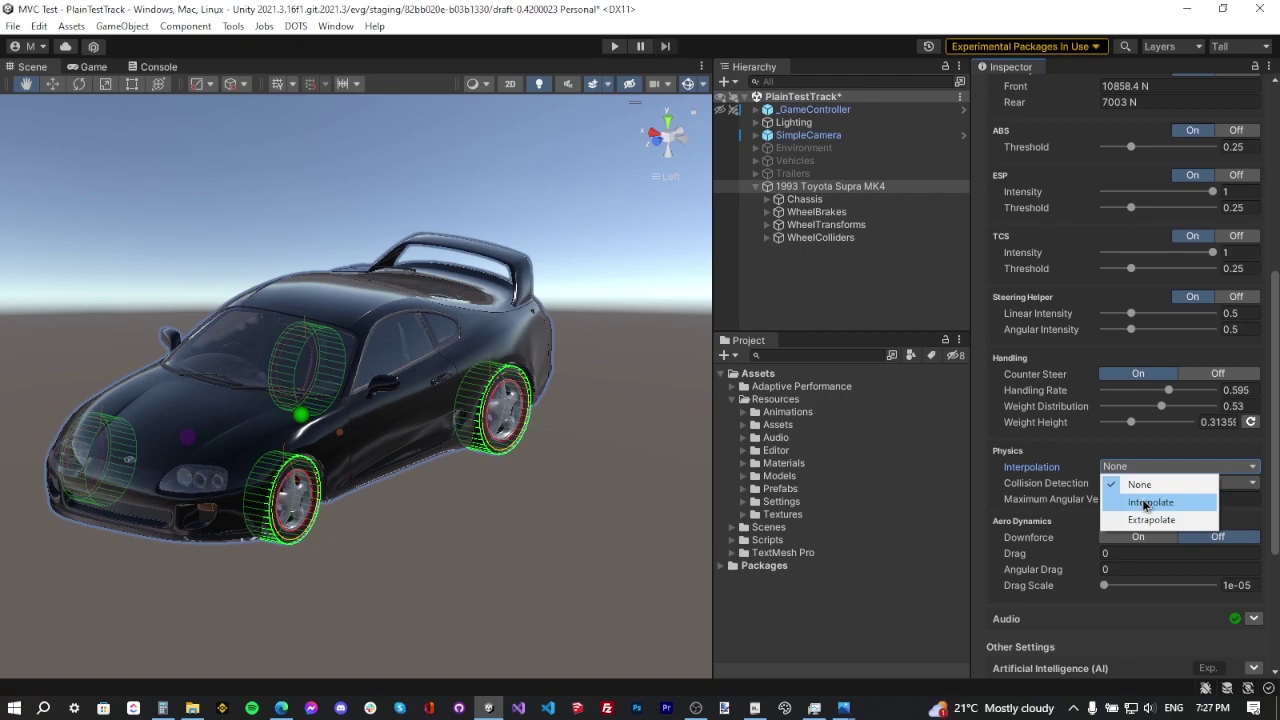
click(1145, 504)
click(1130, 498)
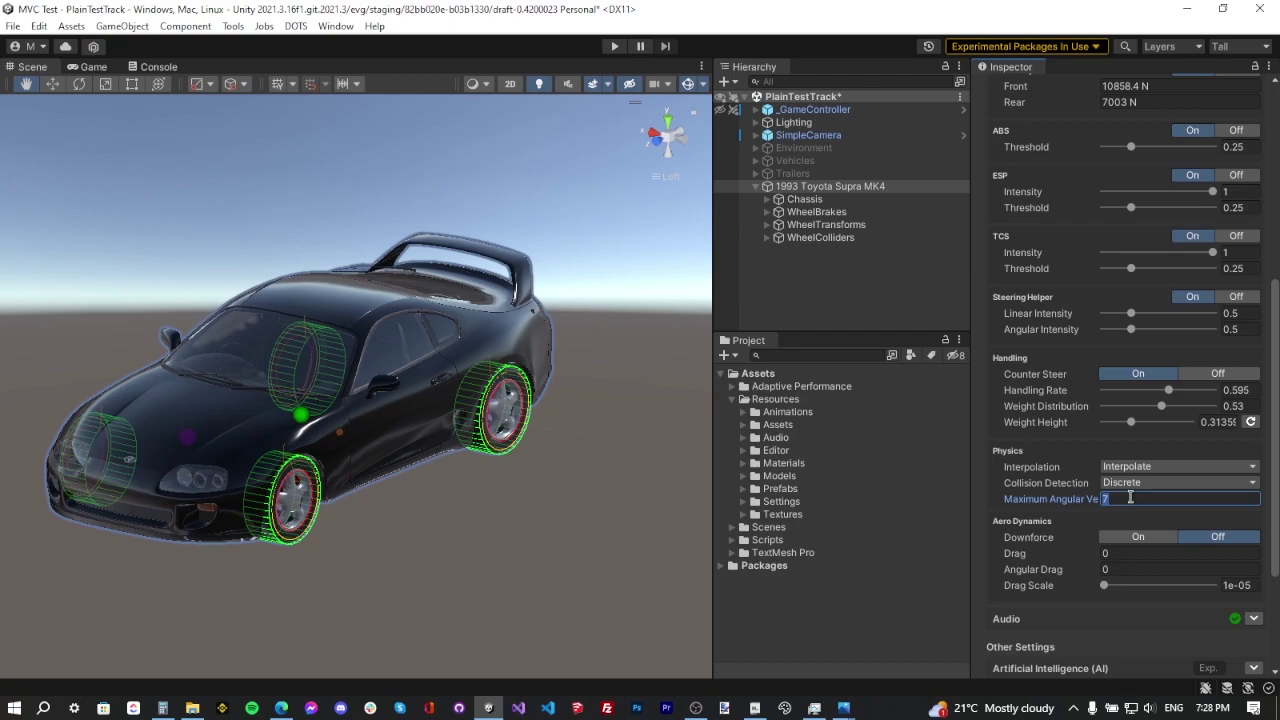
text(10.5)
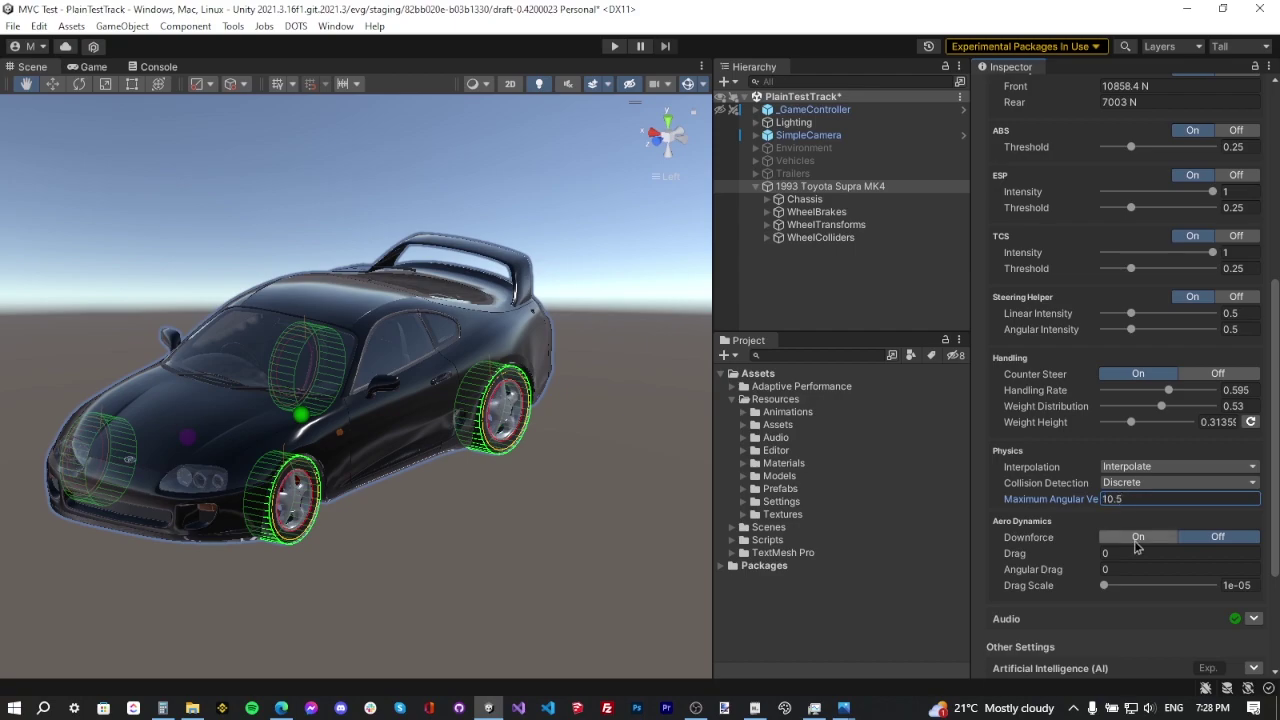
Turn on downforce with 28 N at the front and 52 N at the rear, and set the drag to 0.0165
click(1136, 541)
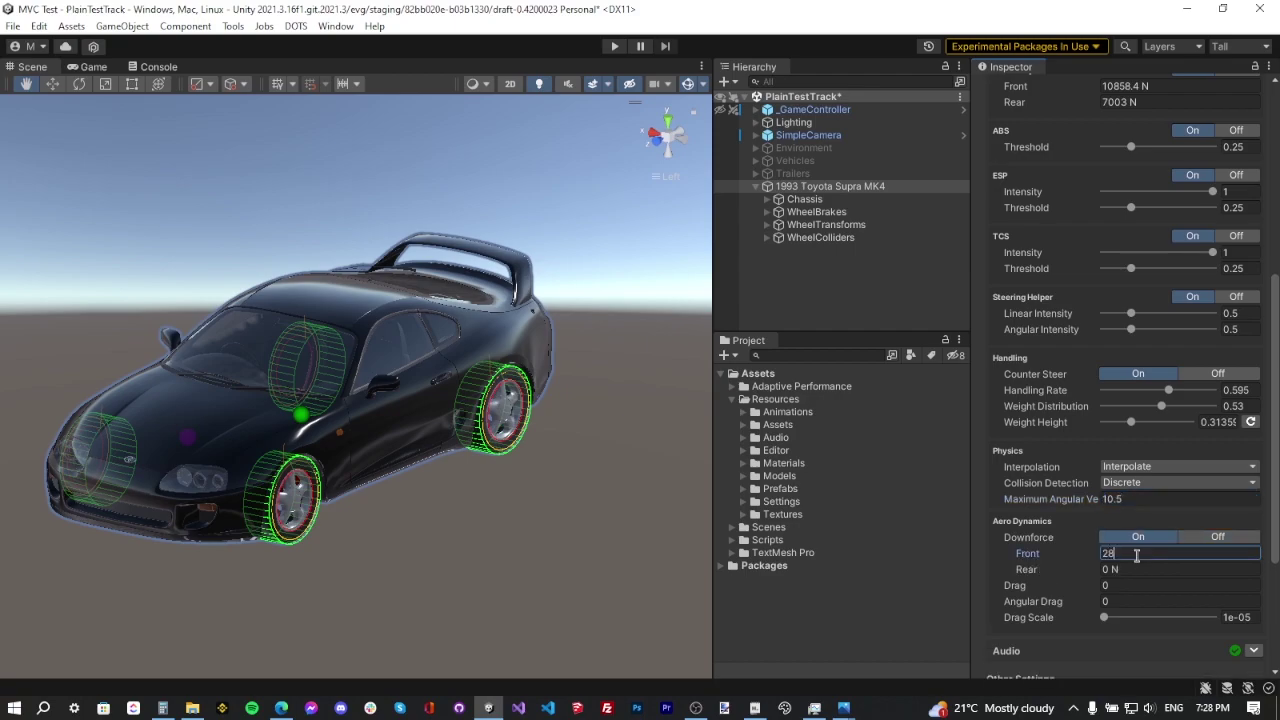
click(1125, 584)
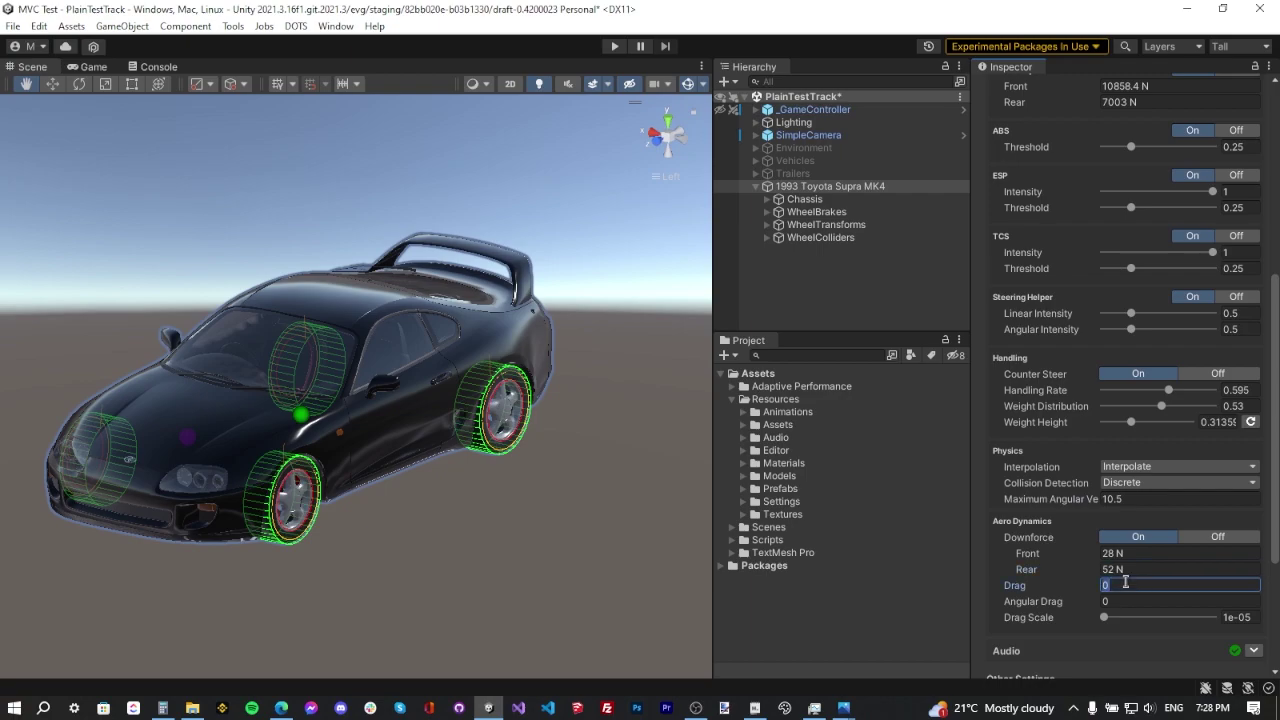
key(BackSpace)
text(0.0165)
Set the angular drag to 0.25 and the drag scale to 1.08, and collapse Stability
click(1130, 601)
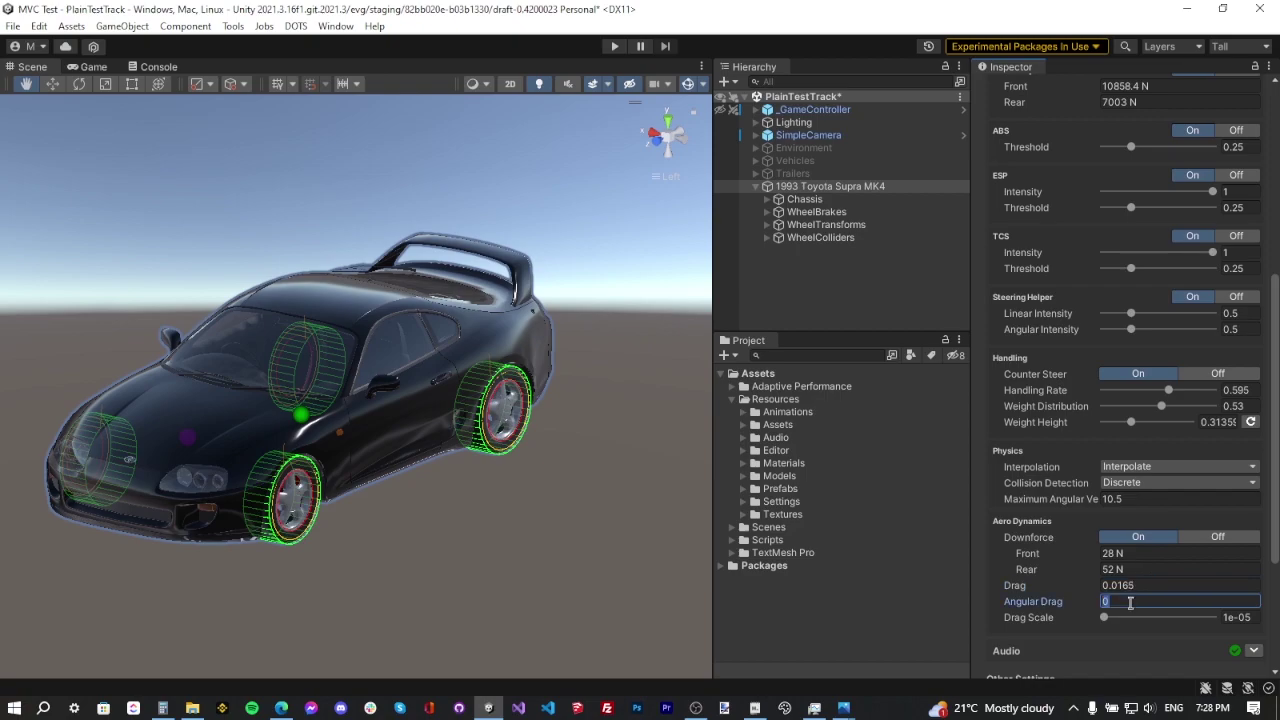
text(0.25)
click(1256, 618)
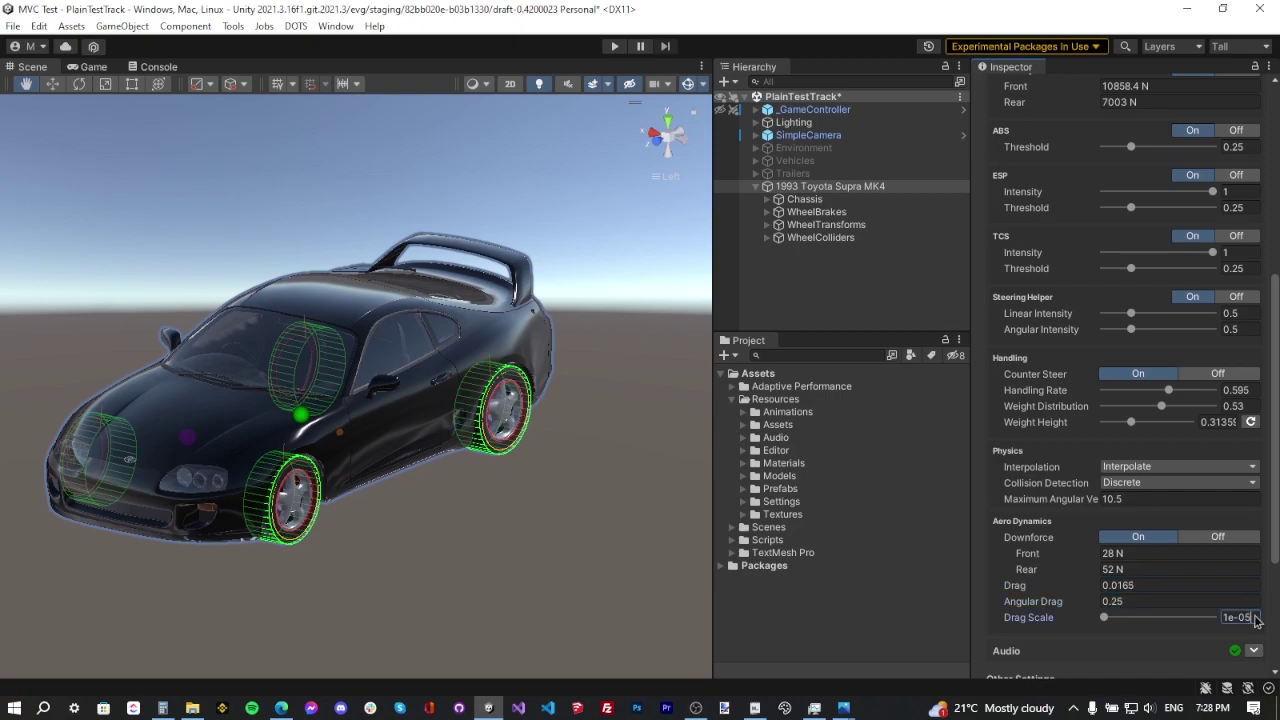
text(1.08)
scroll(1124, 440, up, 10)
click(1124, 434)
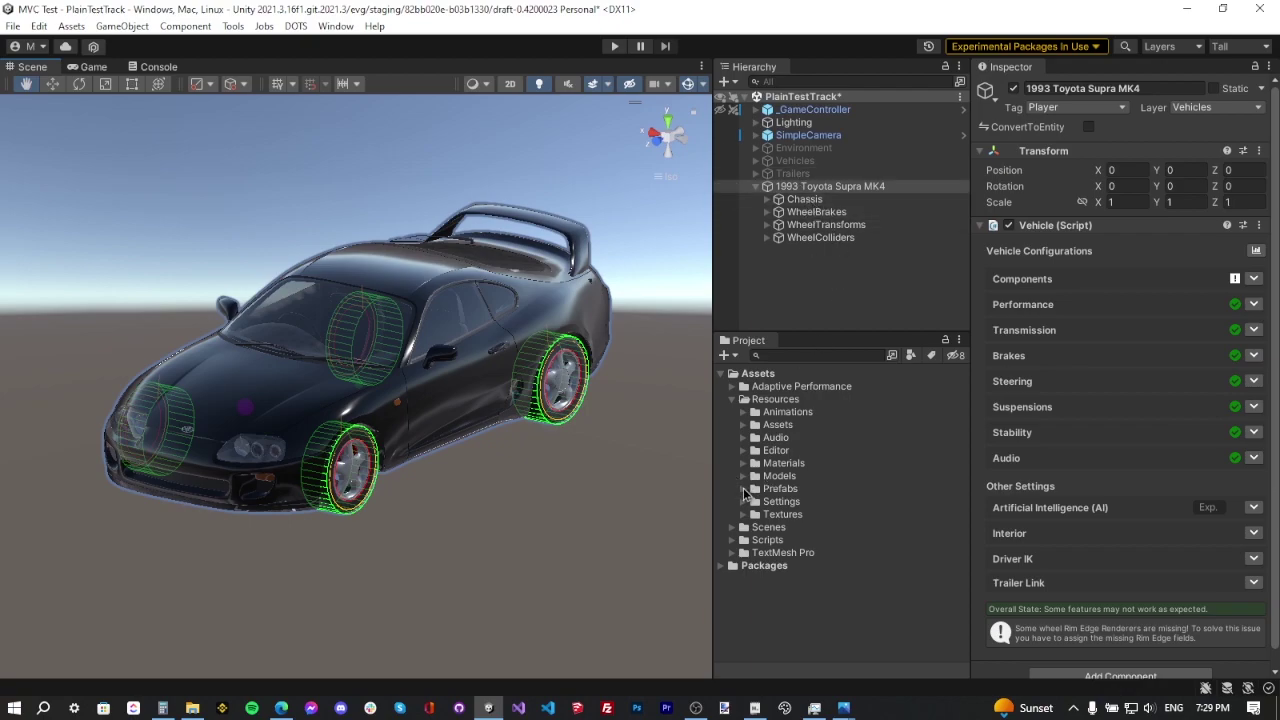
Create a folder named Tutorial in Prefabs/Vehicles and save the 1993 Toyota Supra MK4 in it as a prefab
click(744, 489)
click(766, 514)
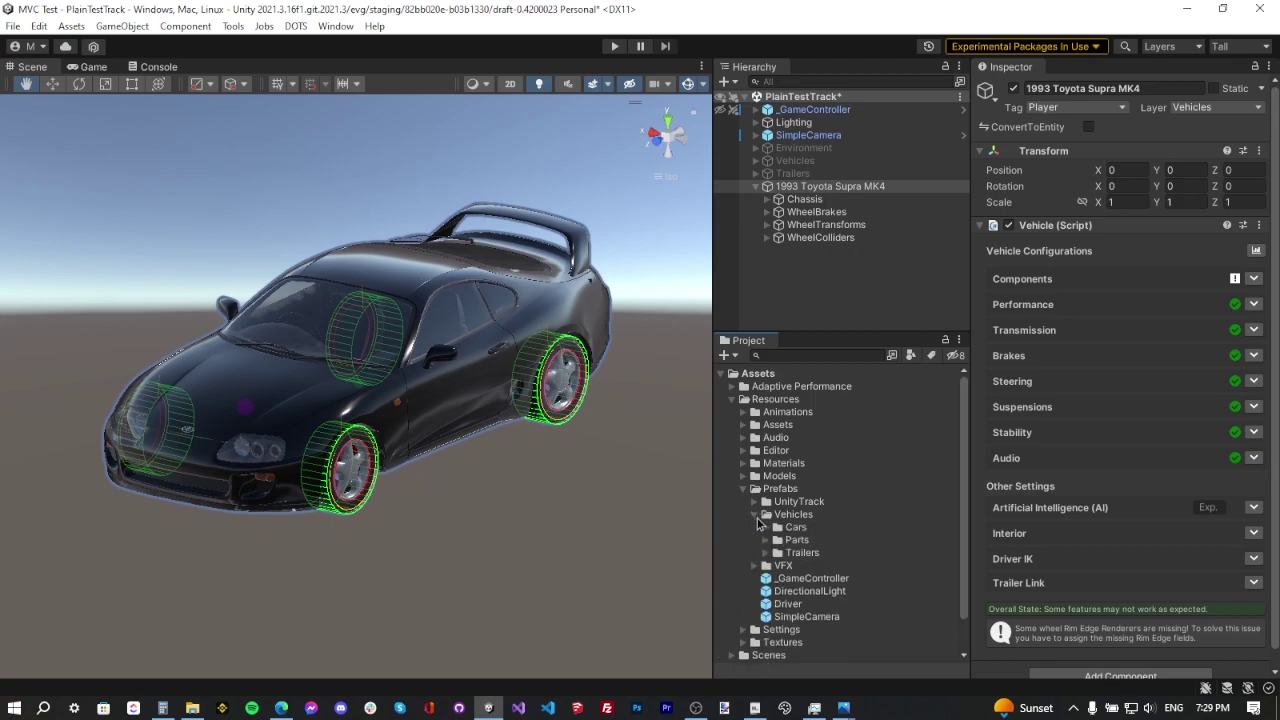
click(800, 515)
right_click(802, 518)
mouse_move(1020, 84)
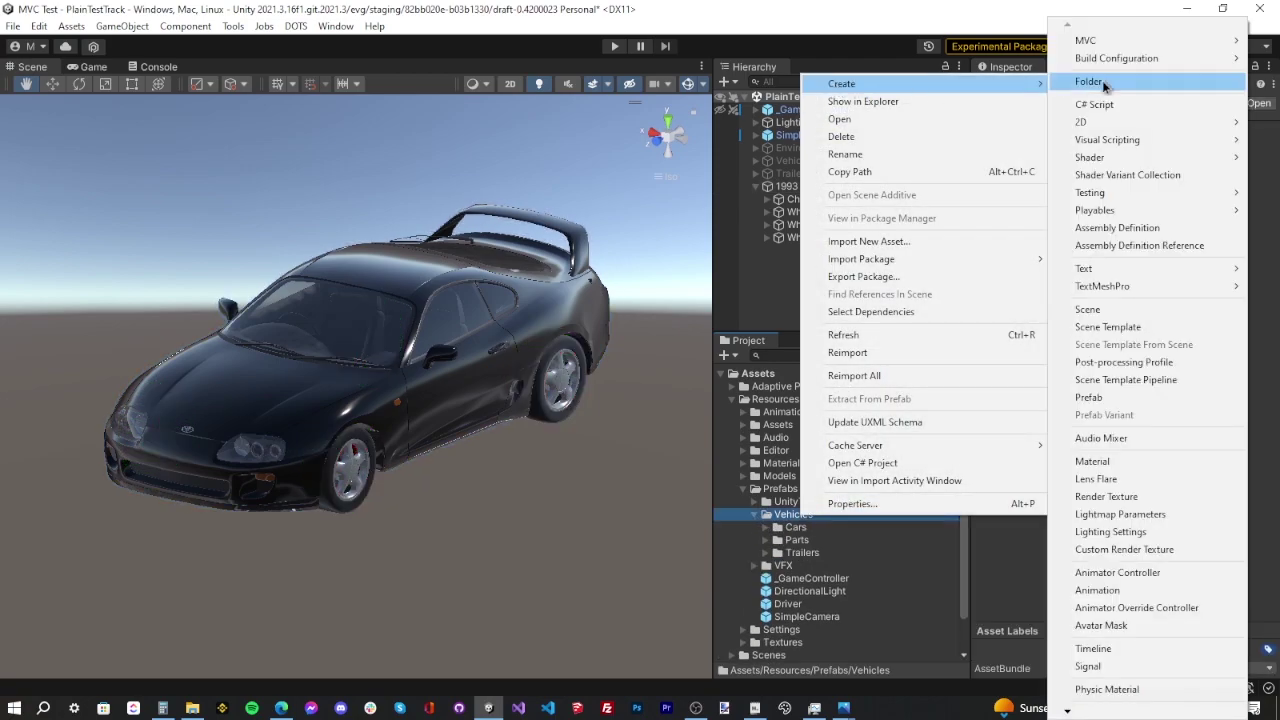
click(1090, 82)
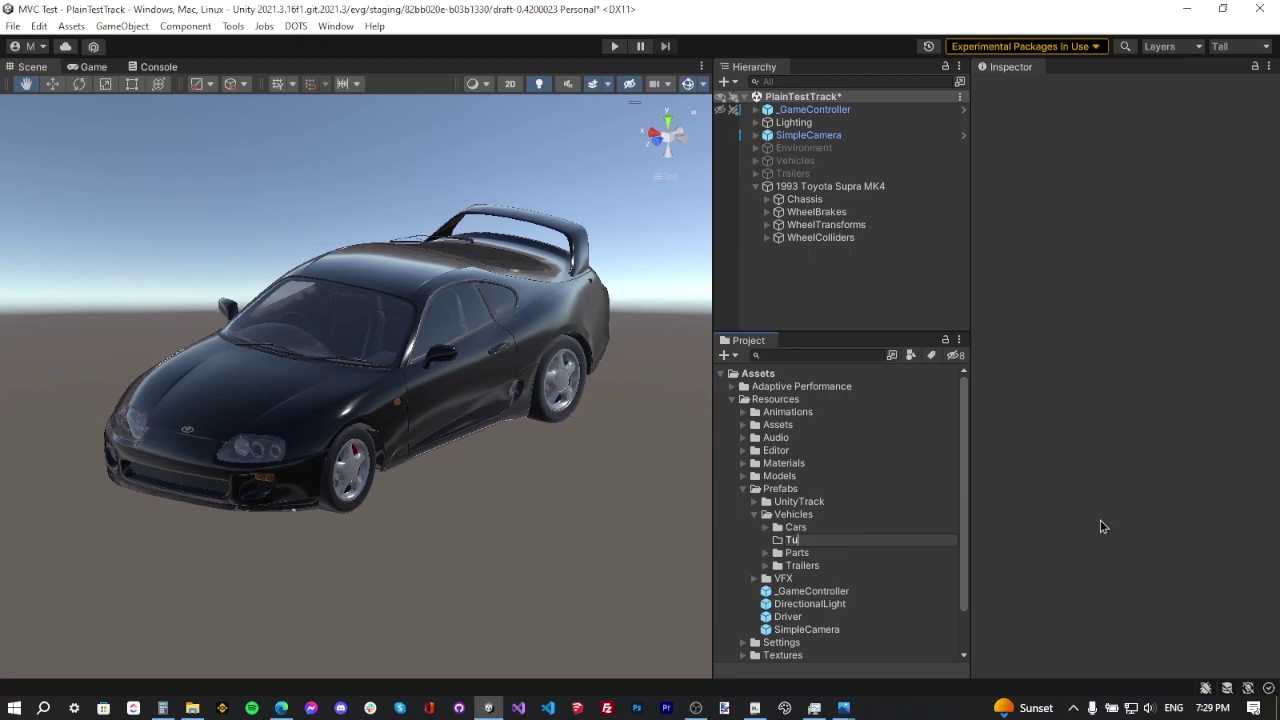
text(torial)
key(Return)
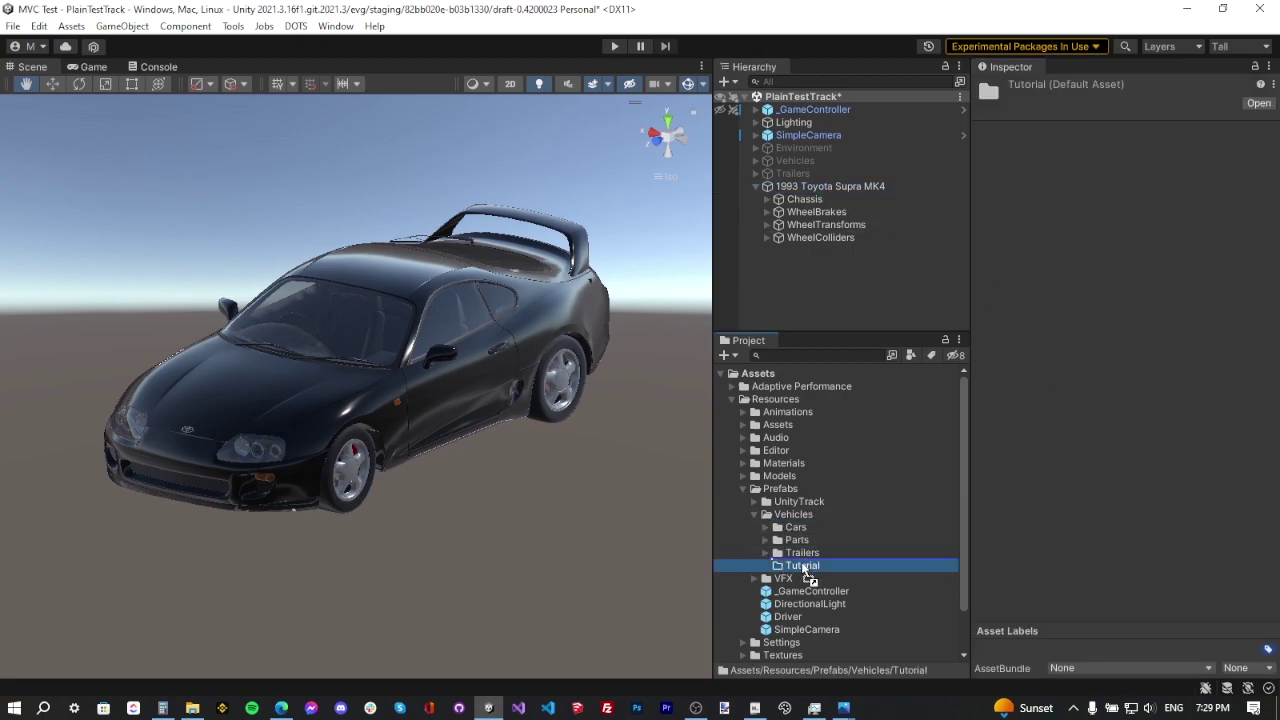
drag(806, 572, 862, 570)
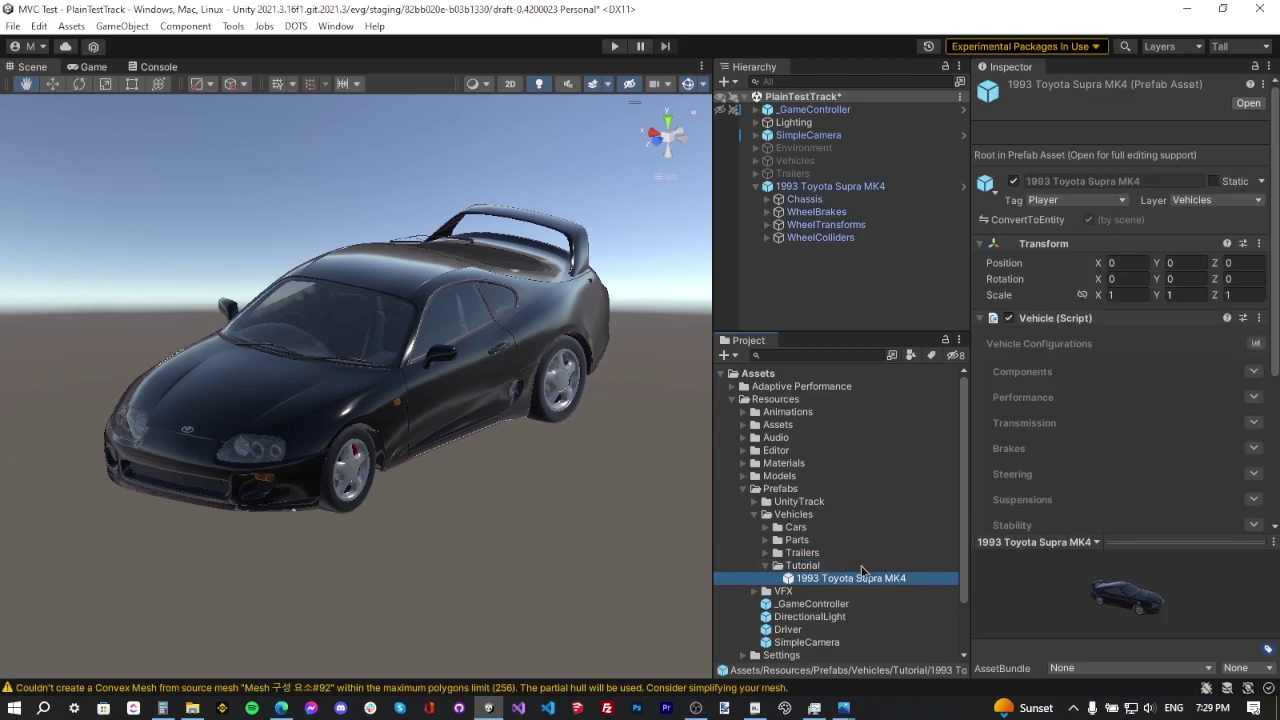
Activate the Environment object and set the 1993 Toyota Supra MK4's Y position to 10
click(815, 148)
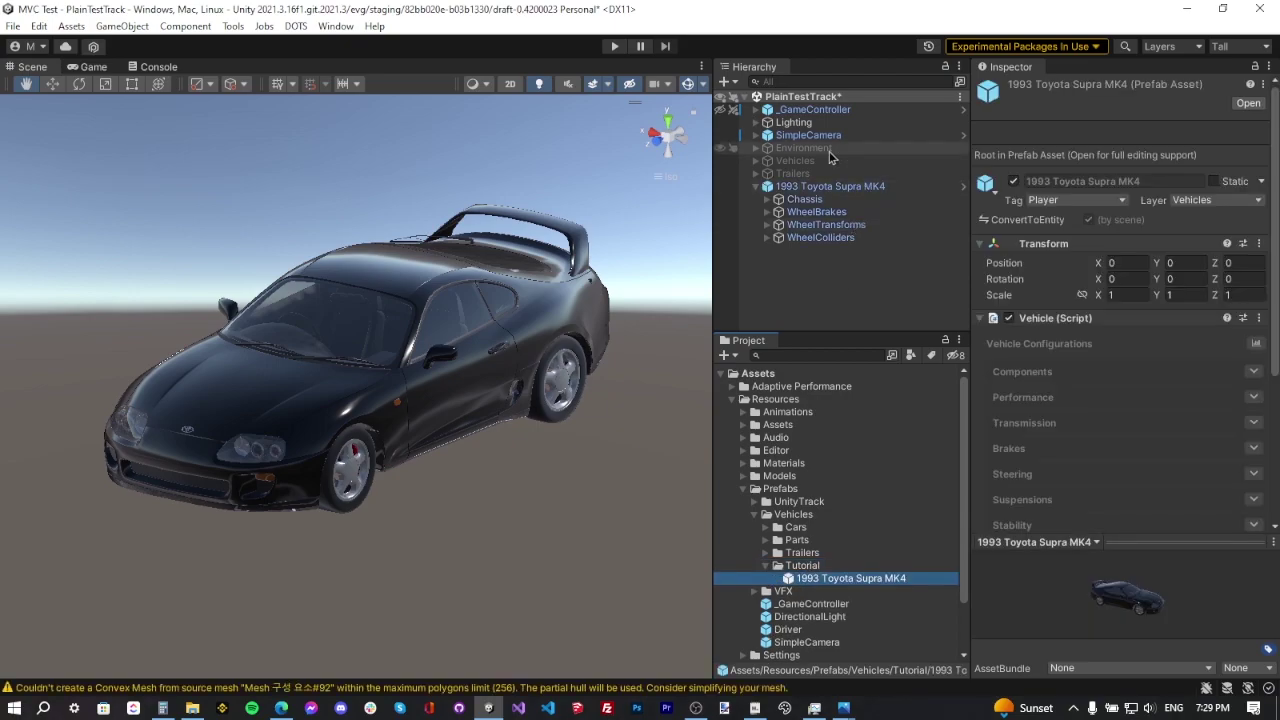
click(1016, 89)
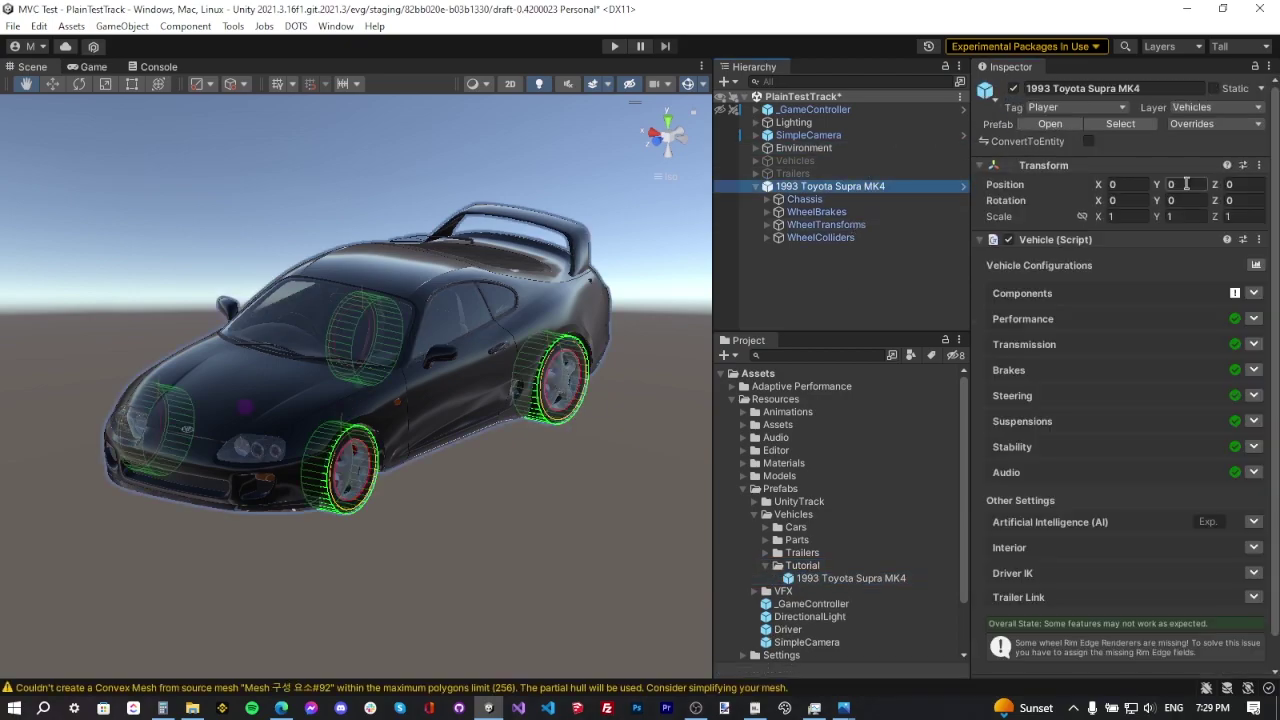
click(1186, 183)
text(10)
key(Return)
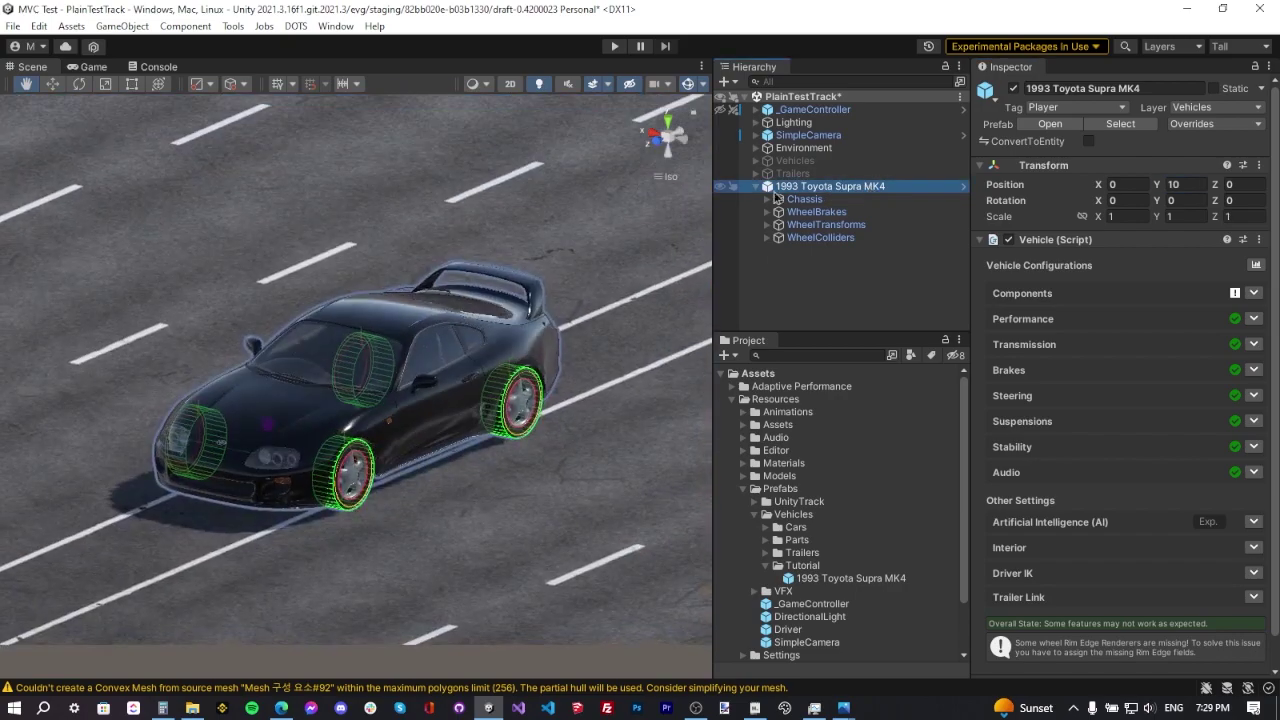
Run the scene in Play mode to test the Supra on the track
key(ctrl+p)
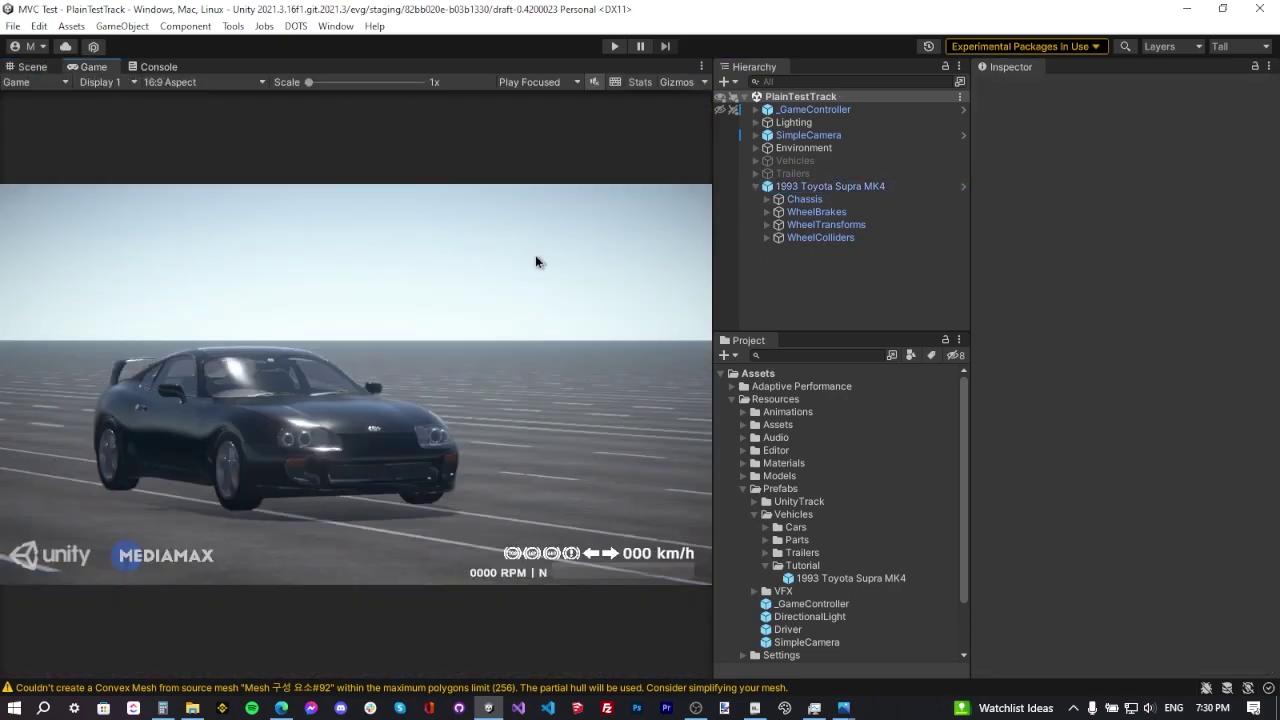